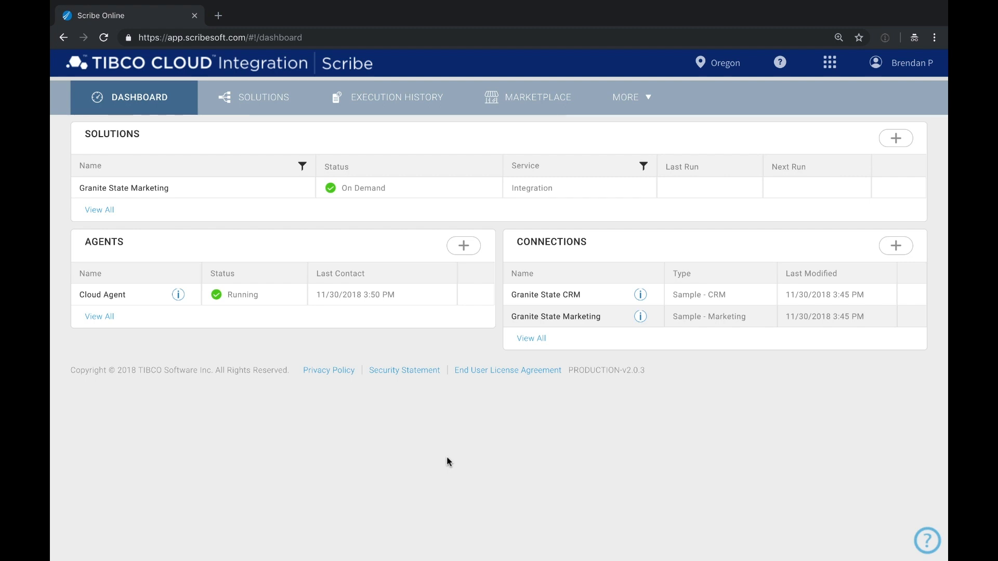
# - Open the Granite State Marketing solution from the Dashboard's Solutions list
pyautogui.click(157, 189)
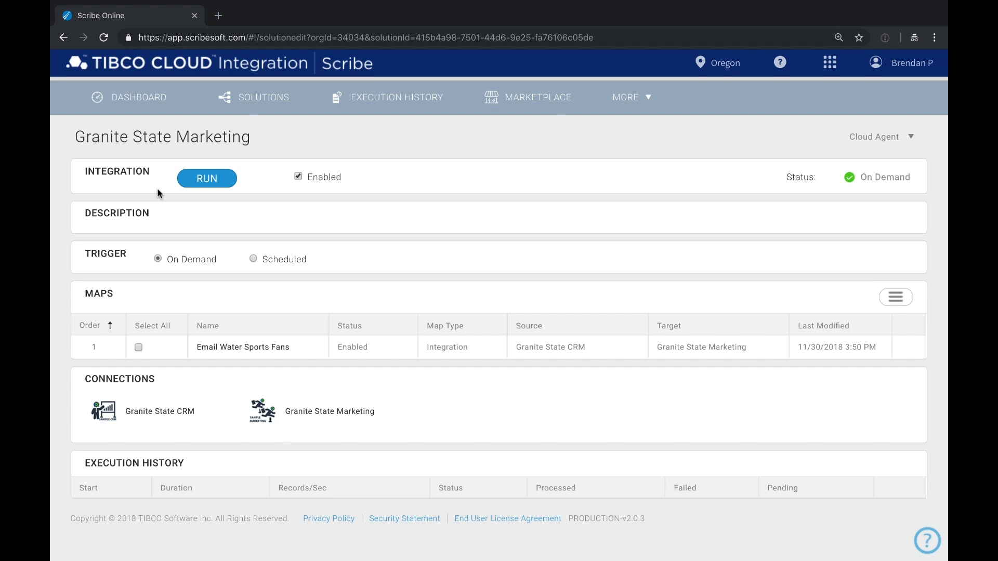
# - Wrap the Add Fan to Campaign block's ContactName formula in PROPER and save the Email Water Sports Fans map
pyautogui.click(244, 348)
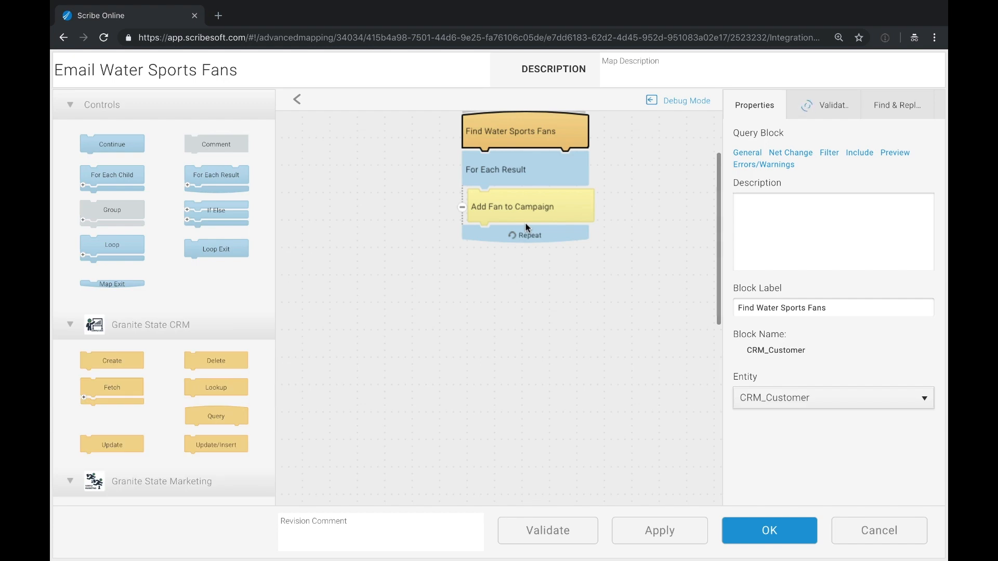
pyautogui.doubleClick(530, 213)
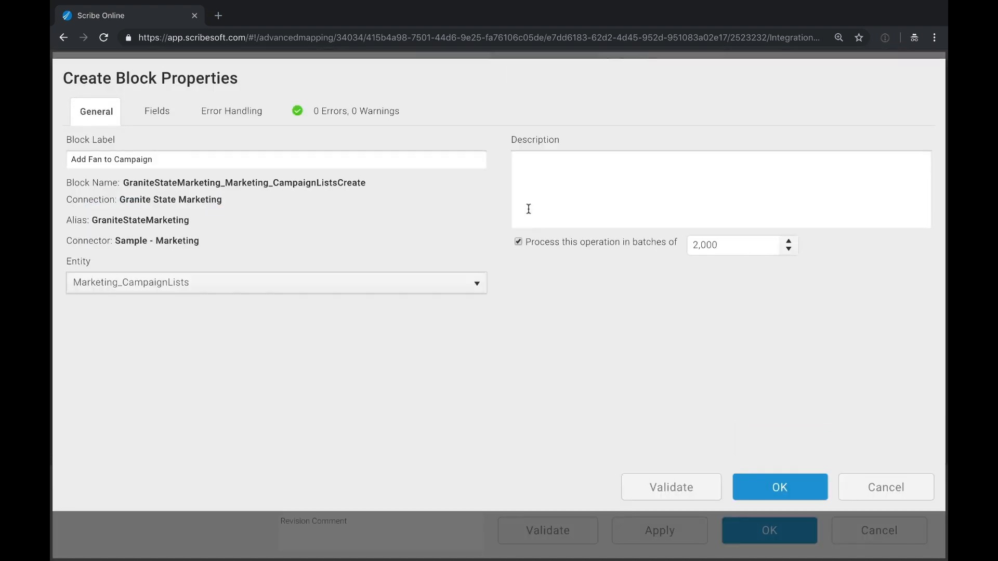
pyautogui.click(157, 111)
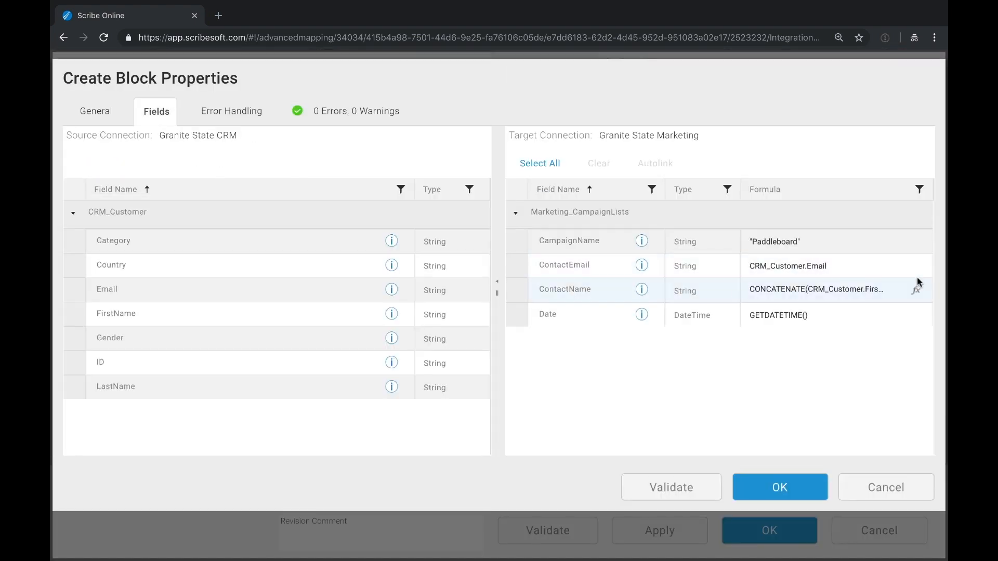
pyautogui.click(923, 294)
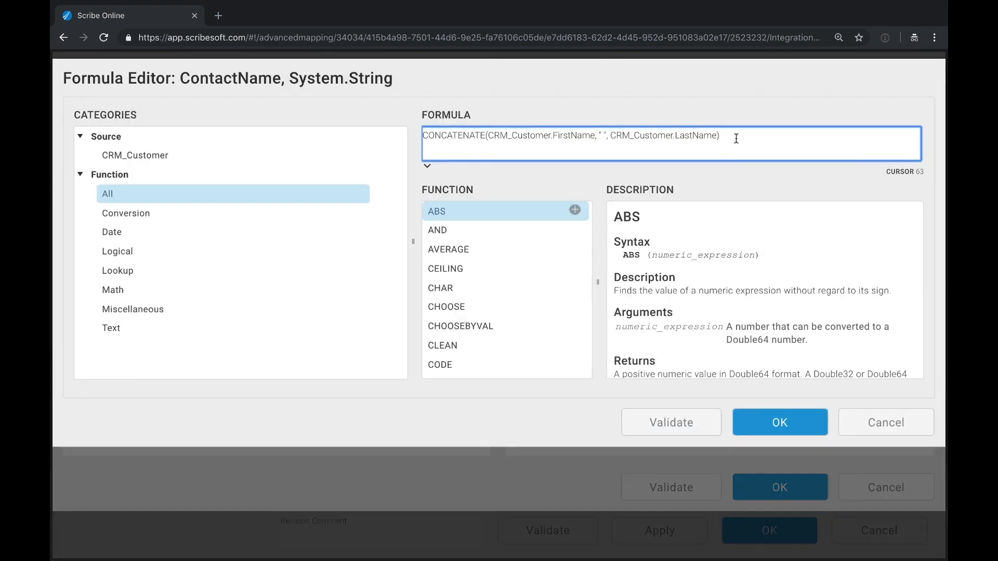
pyautogui.tripleClick(735, 135)
pyautogui.scroll(-10, 559, 317)
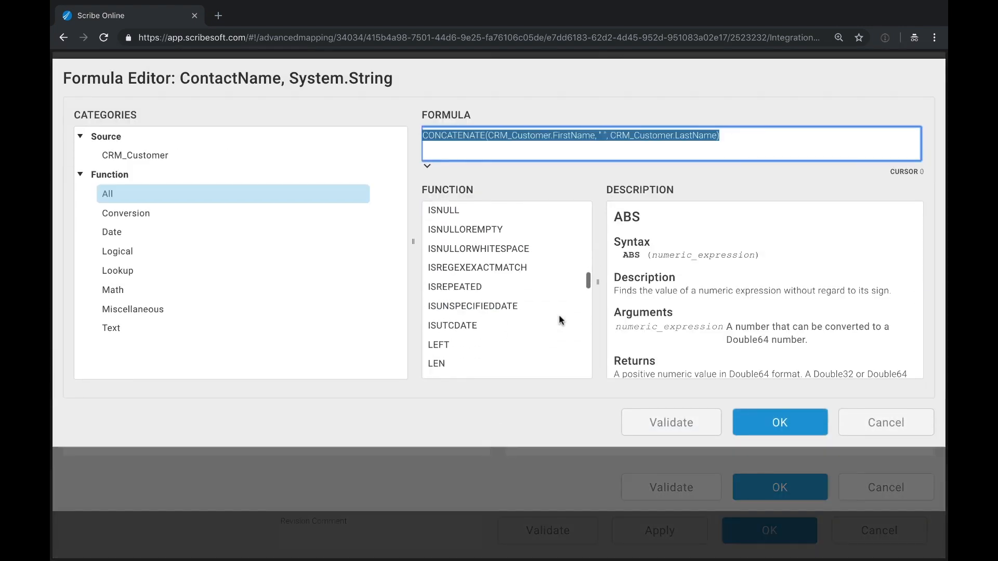
pyautogui.scroll(-10, 559, 317)
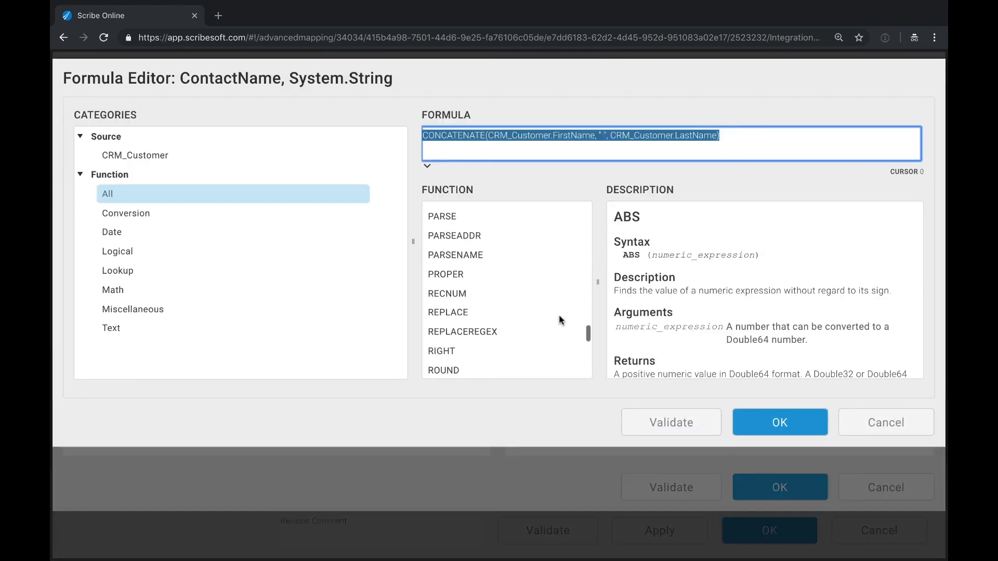
pyautogui.click(575, 273)
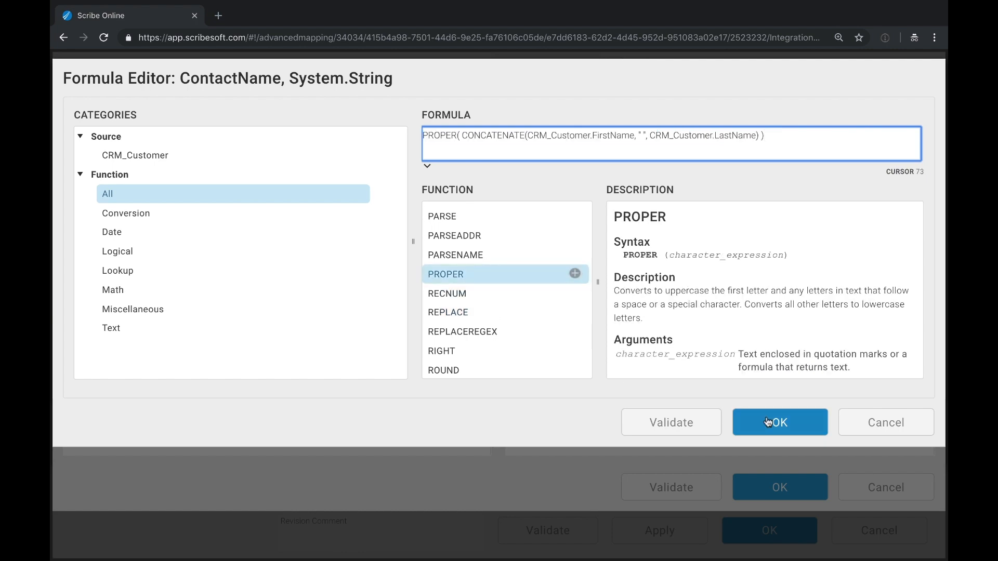
pyautogui.click(797, 435)
pyautogui.click(784, 489)
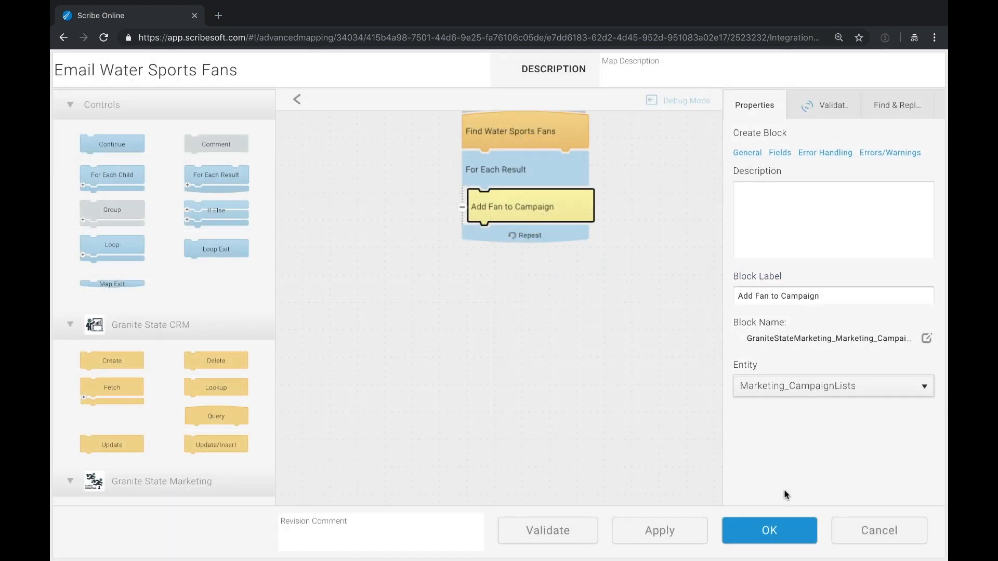
pyautogui.click(766, 529)
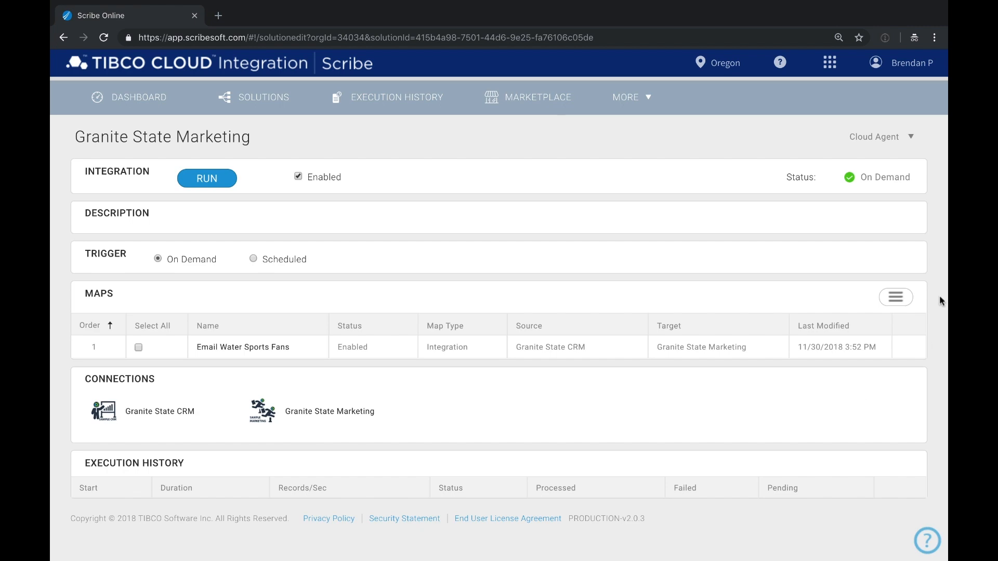
# - Import the map file CRM_Marketing.json into the solution through Import Maps
pyautogui.click(897, 305)
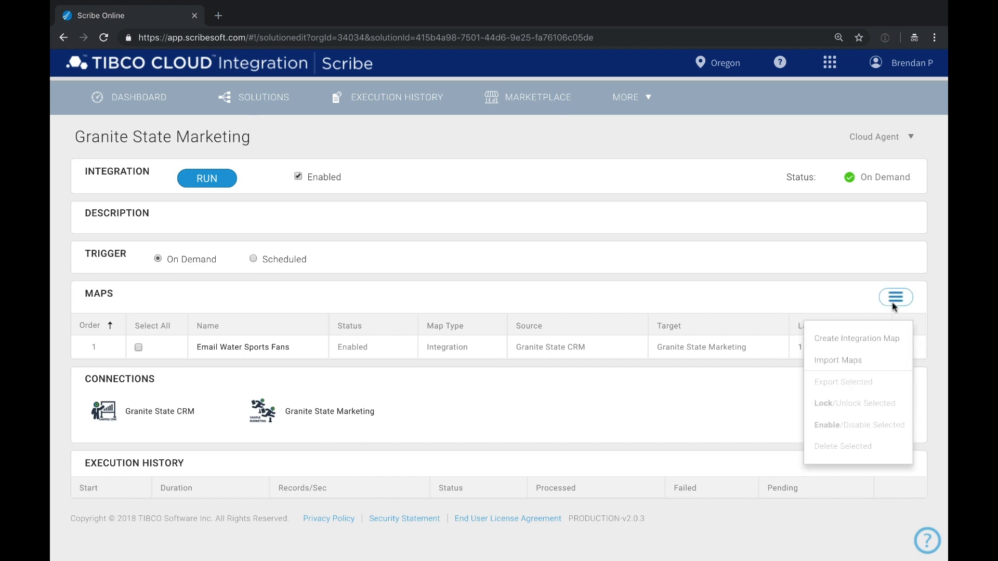
pyautogui.click(864, 363)
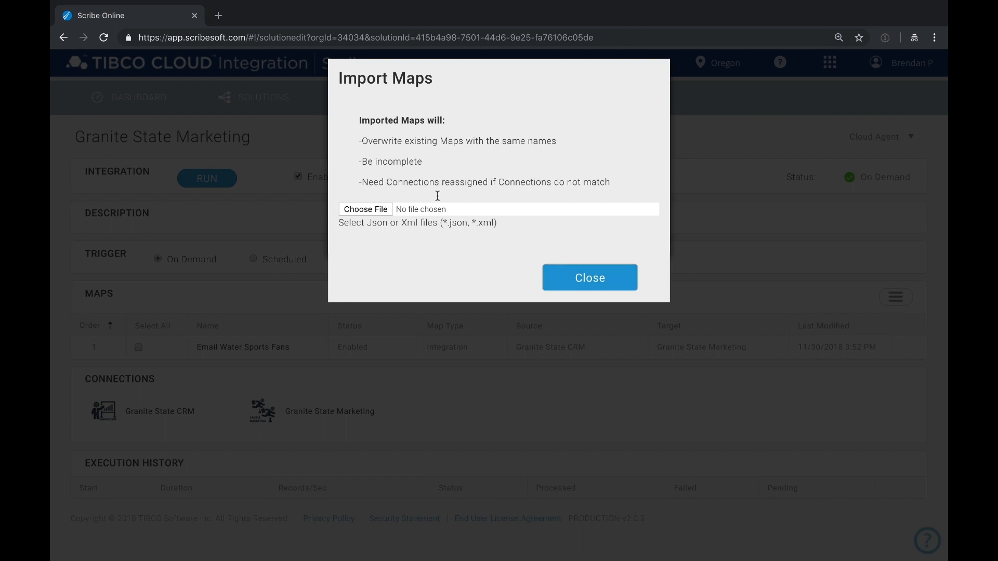
pyautogui.click(359, 210)
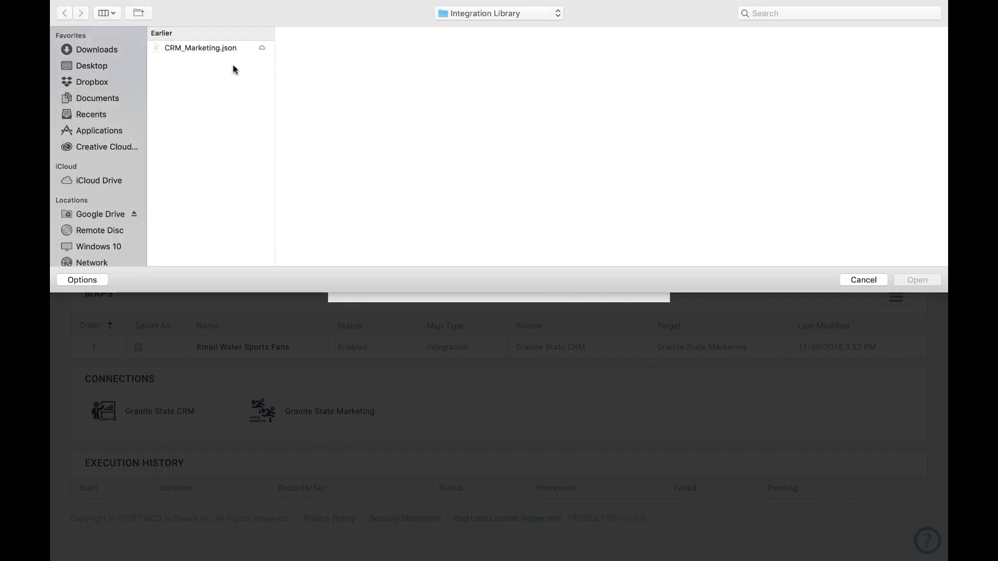
pyautogui.click(208, 47)
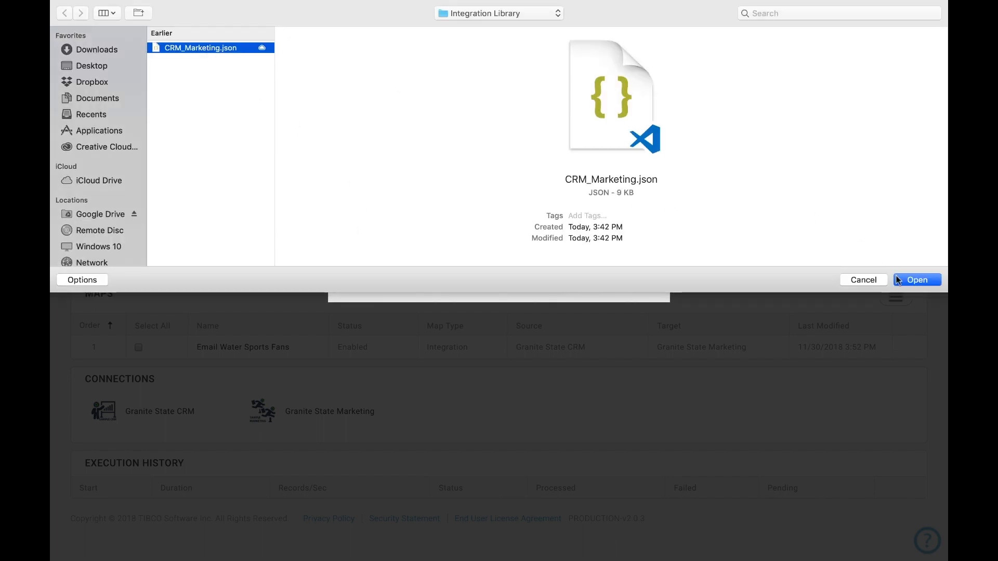
pyautogui.click(917, 280)
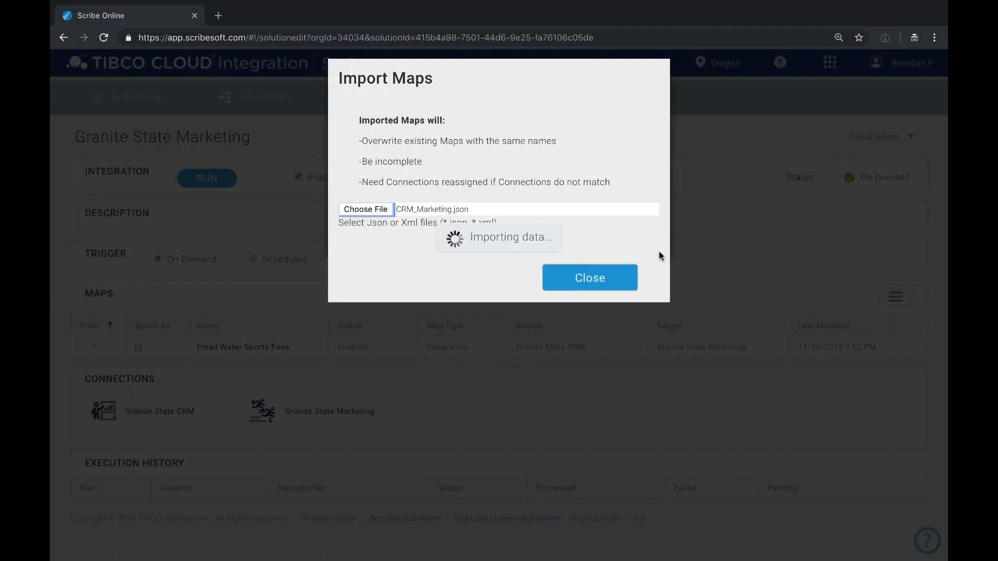
pyautogui.click(590, 291)
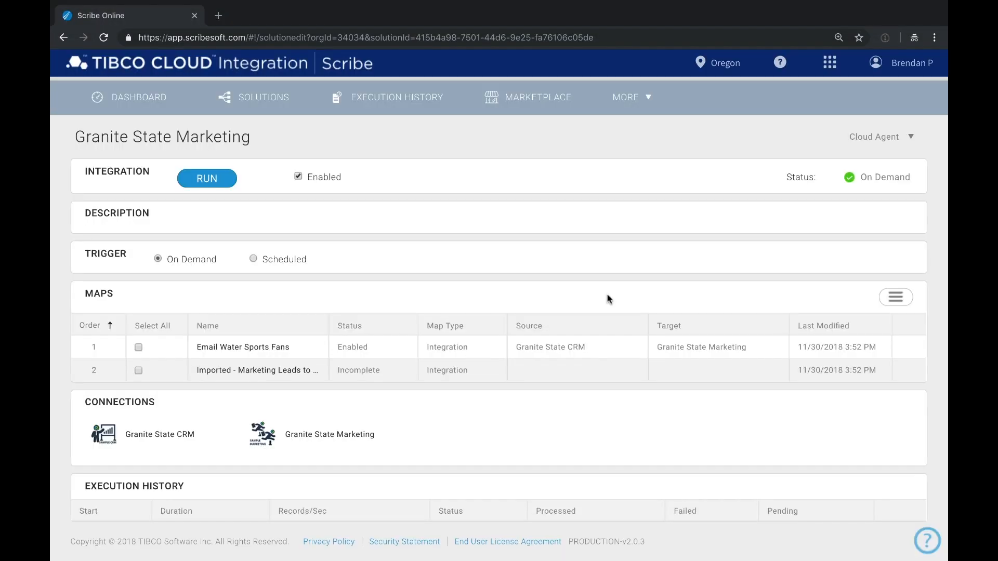
# - Open the Imported - Marketing Leads to CRM map and save it unchanged so it validates
pyautogui.click(287, 372)
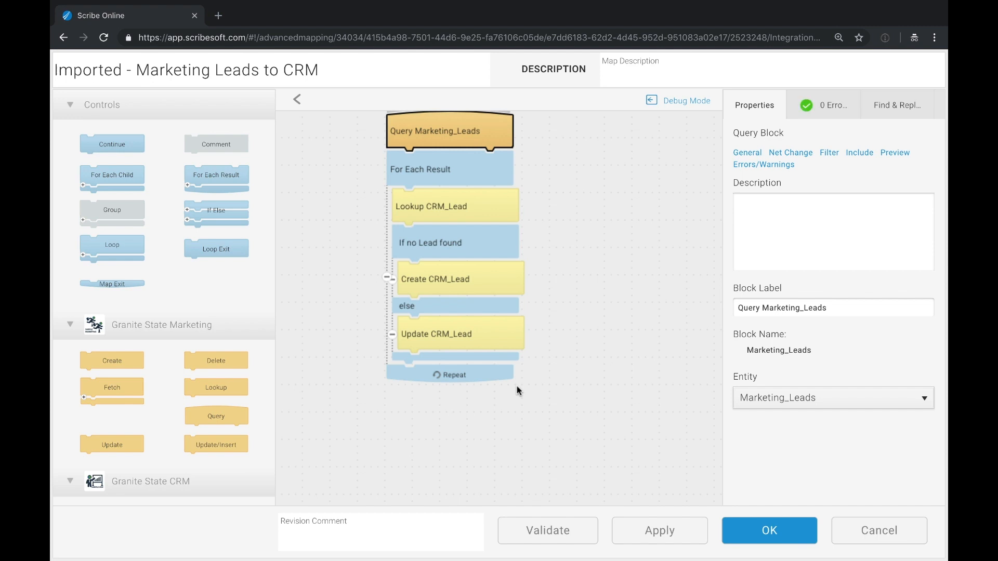
pyautogui.click(756, 531)
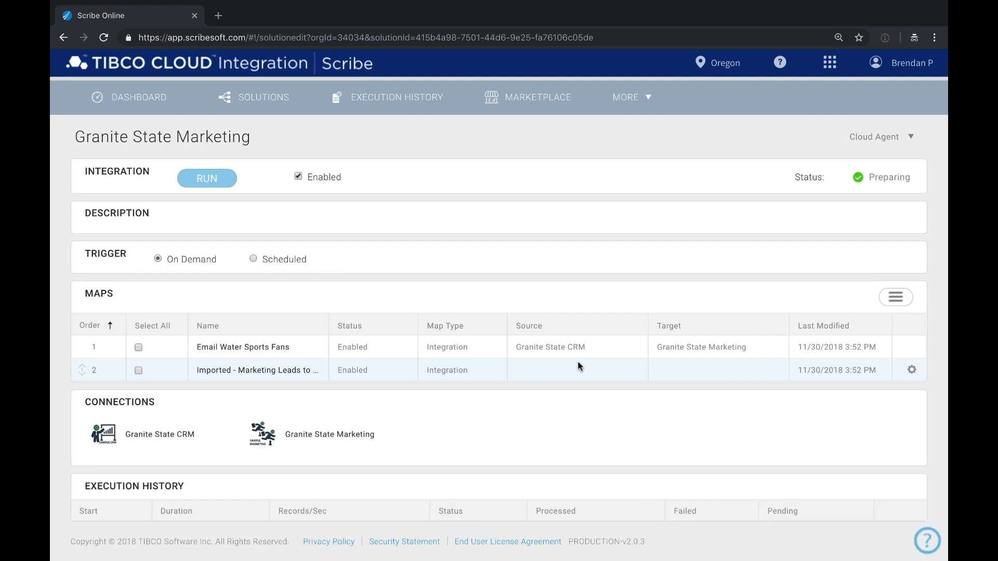
# - Install the REST Web Services connector from the Marketplace, then go back to the Dashboard
pyautogui.click(535, 114)
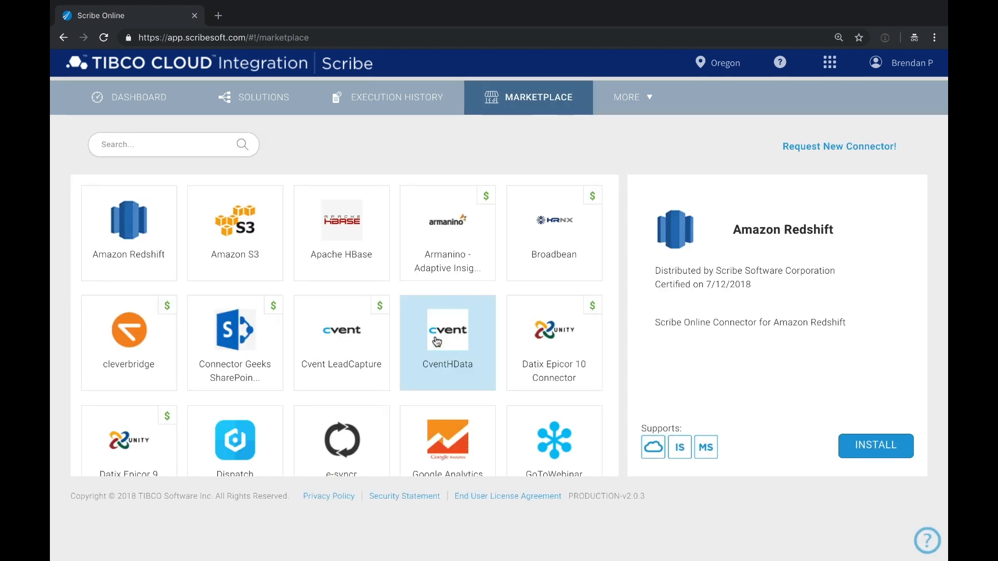
pyautogui.scroll(-15, 437, 342)
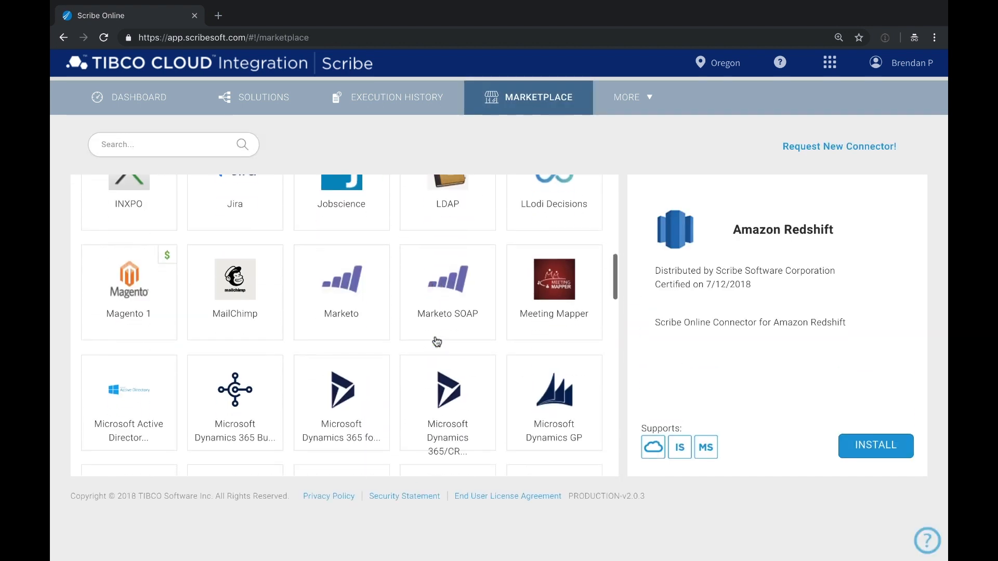
pyautogui.scroll(-8, 436, 342)
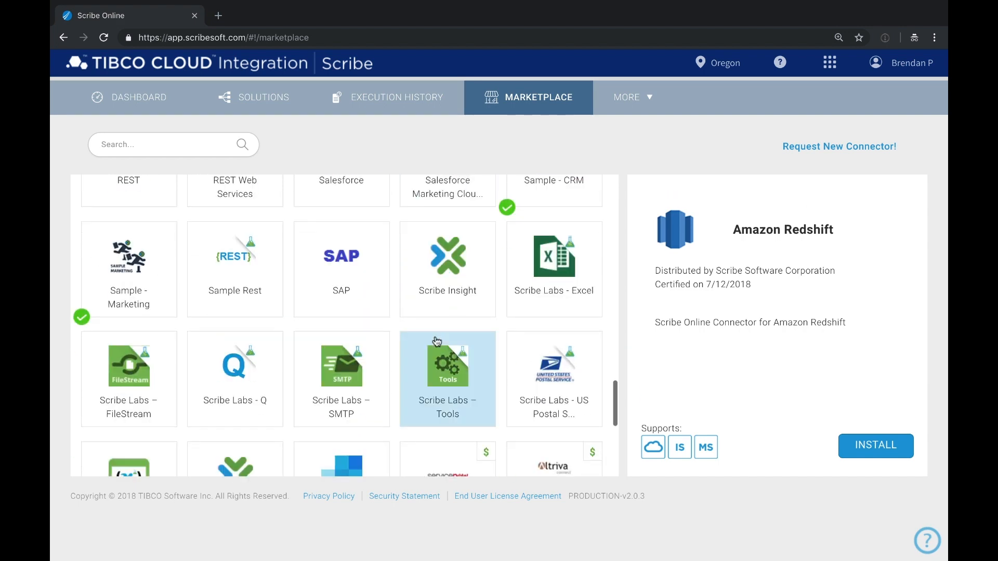
pyautogui.click(220, 240)
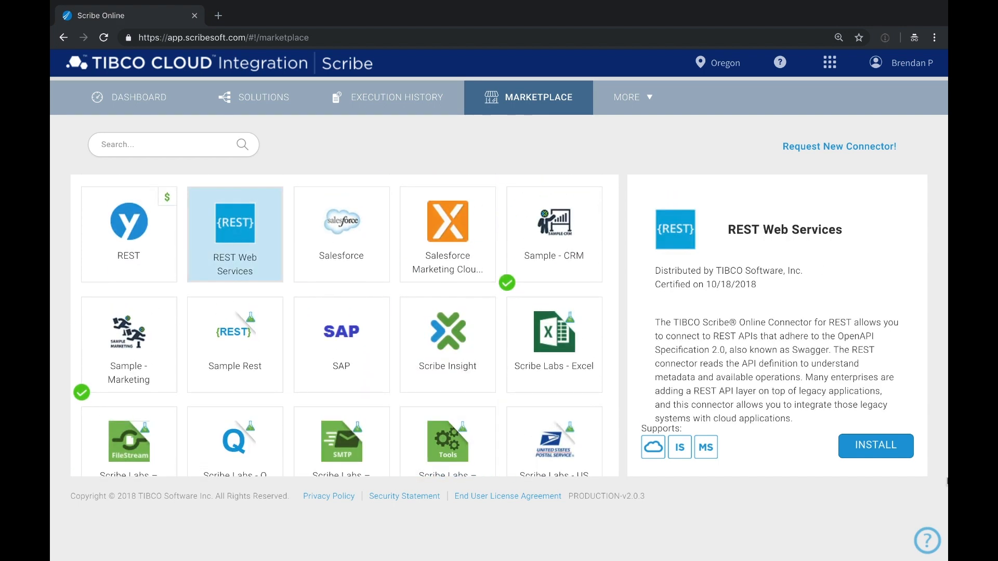
pyautogui.click(865, 441)
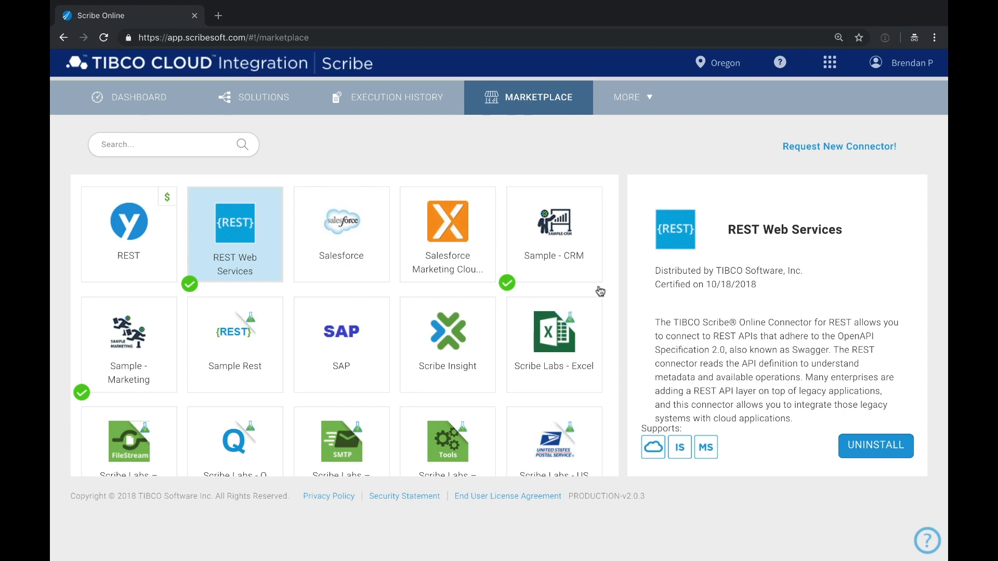
pyautogui.click(163, 104)
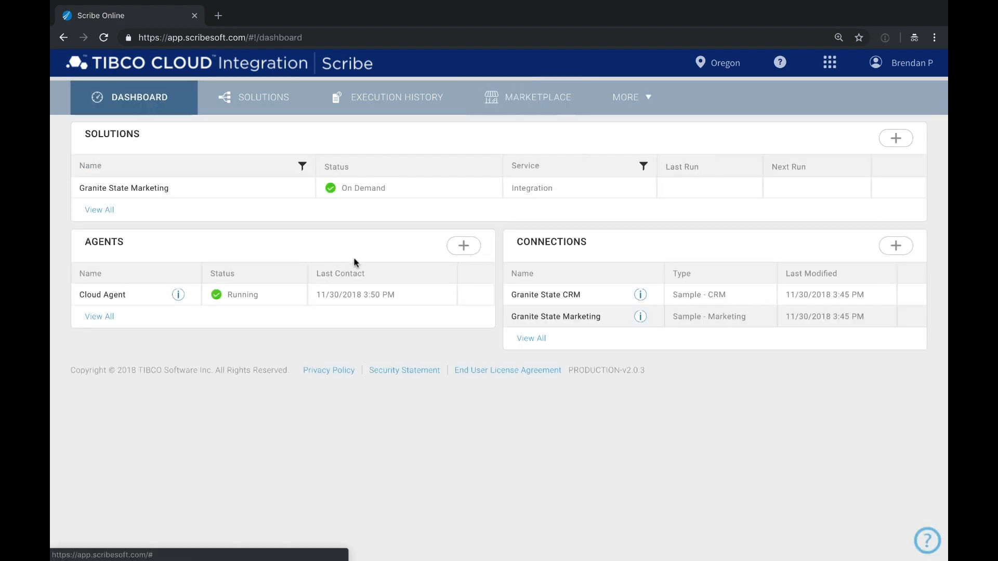
# - Remove the 'Imported - ' prefix so the map title reads 'Marketing Leads to CRM'
pyautogui.click(165, 195)
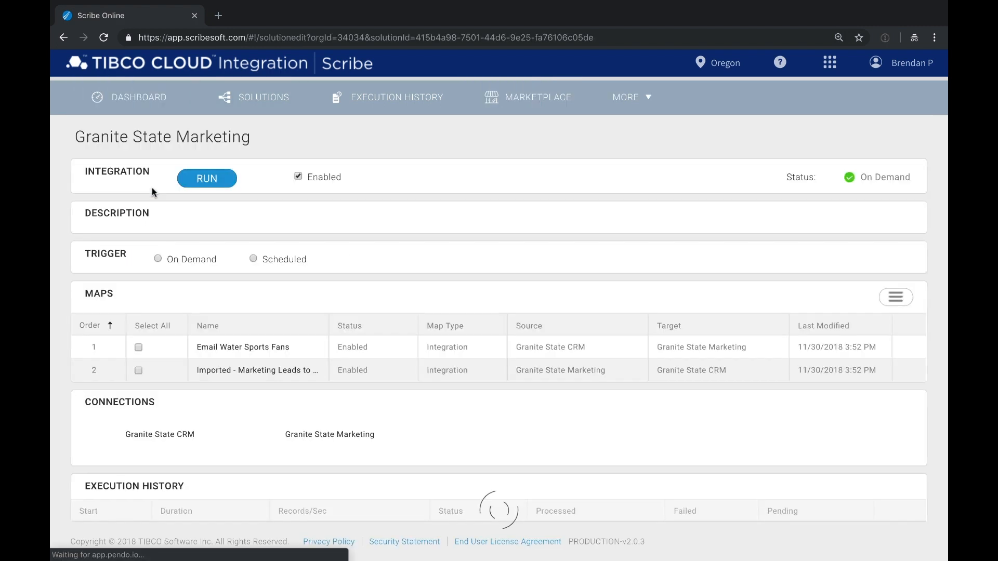
pyautogui.click(280, 371)
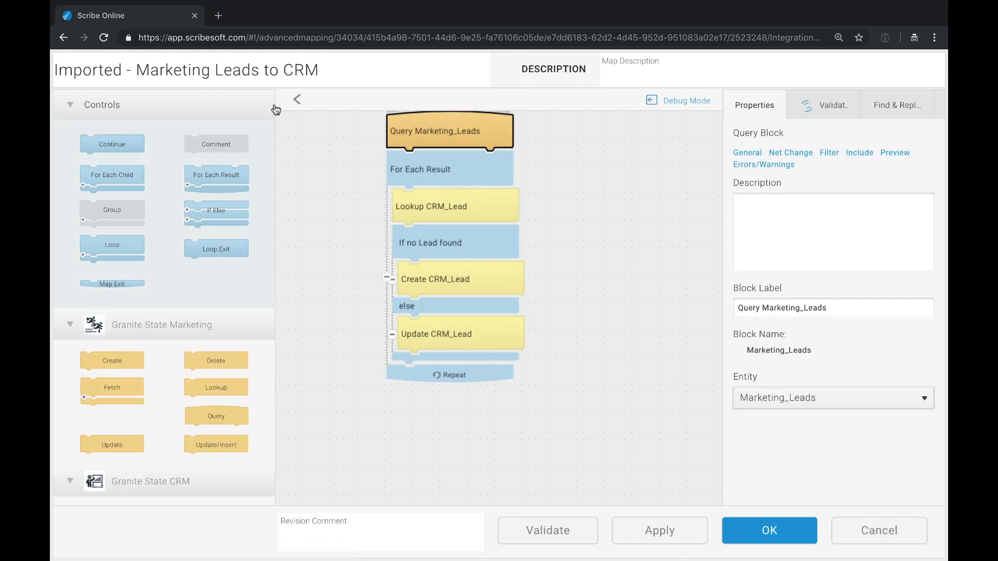
pyautogui.moveTo(136, 71); pyautogui.dragTo(123, 68)
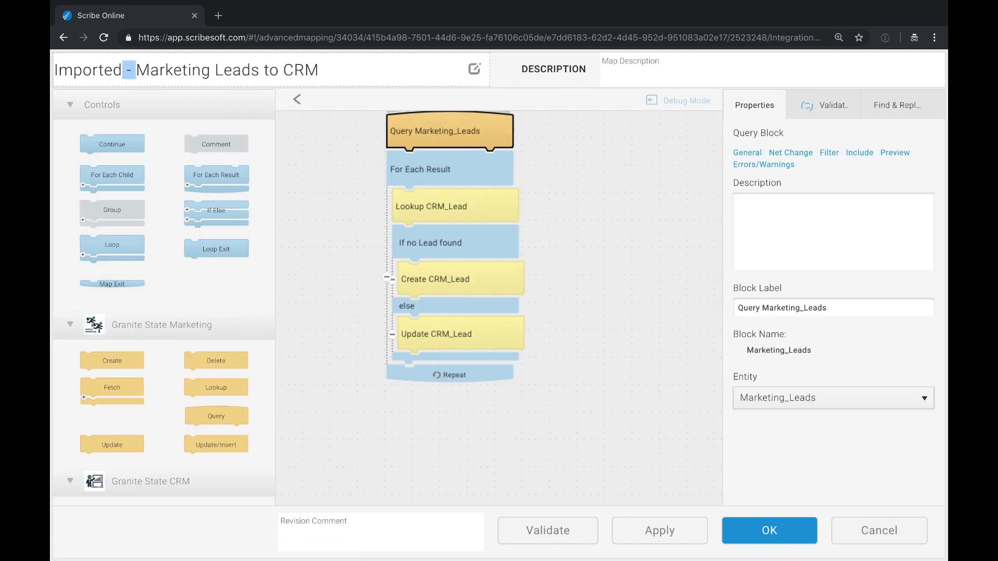
pyautogui.press('BackSpace')
pyautogui.press('BackSpace')
pyautogui.press('BackSpace')
pyautogui.press('BackSpace')
pyautogui.press('BackSpace')
pyautogui.press('BackSpace')
pyautogui.press('BackSpace')
pyautogui.press('BackSpace')
pyautogui.press('BackSpace')
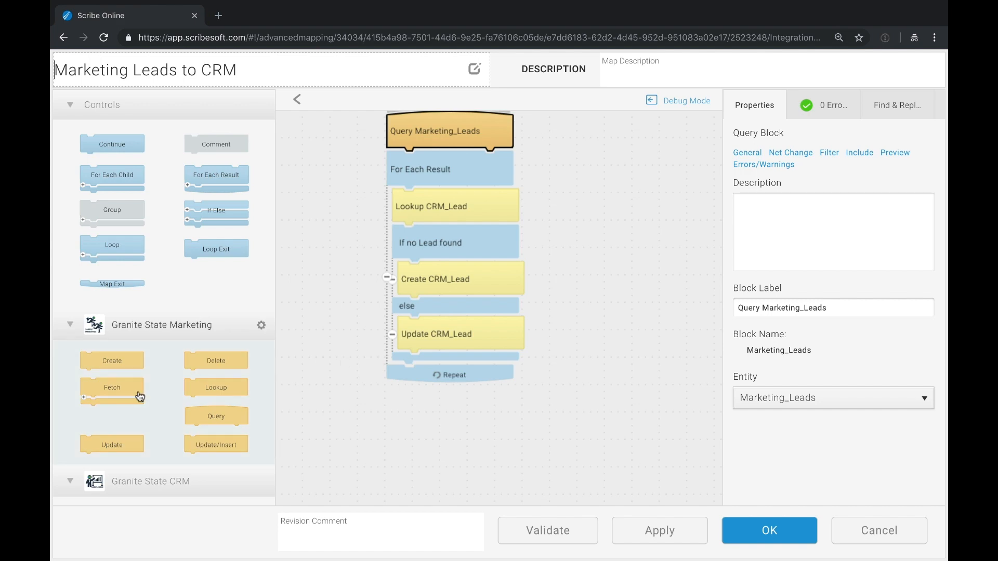
pyautogui.scroll(-3, 139, 395)
# - Start a new REST Web Services connection named Enrich for the map
pyautogui.click(109, 469)
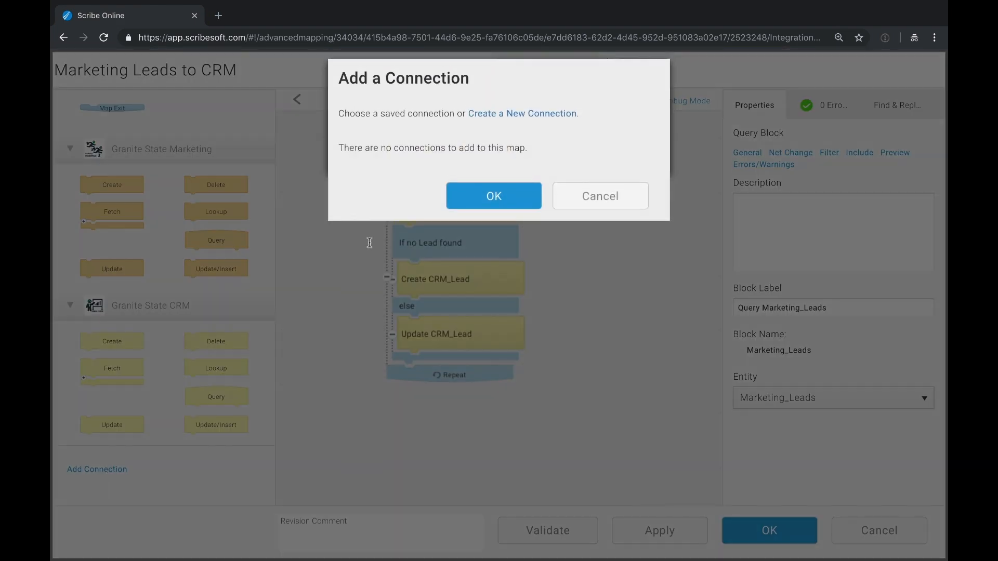
pyautogui.click(521, 115)
pyautogui.click(459, 137)
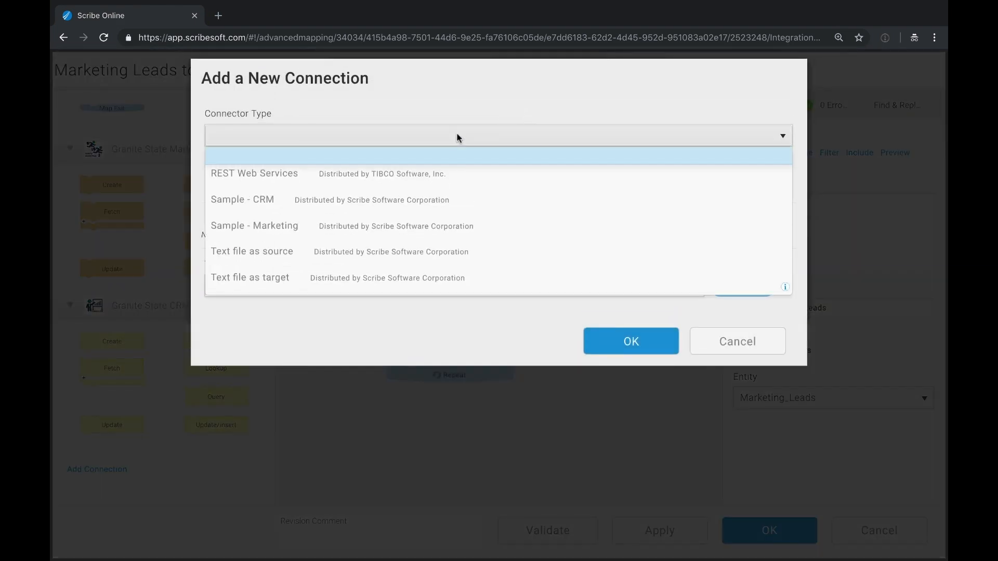
pyautogui.click(416, 173)
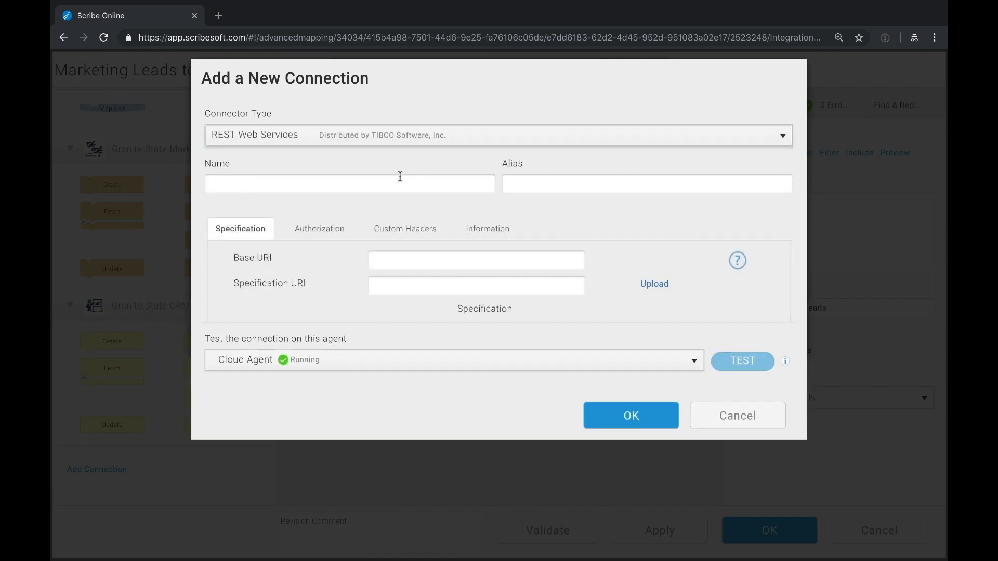
pyautogui.click(396, 178)
pyautogui.write('Enrich')
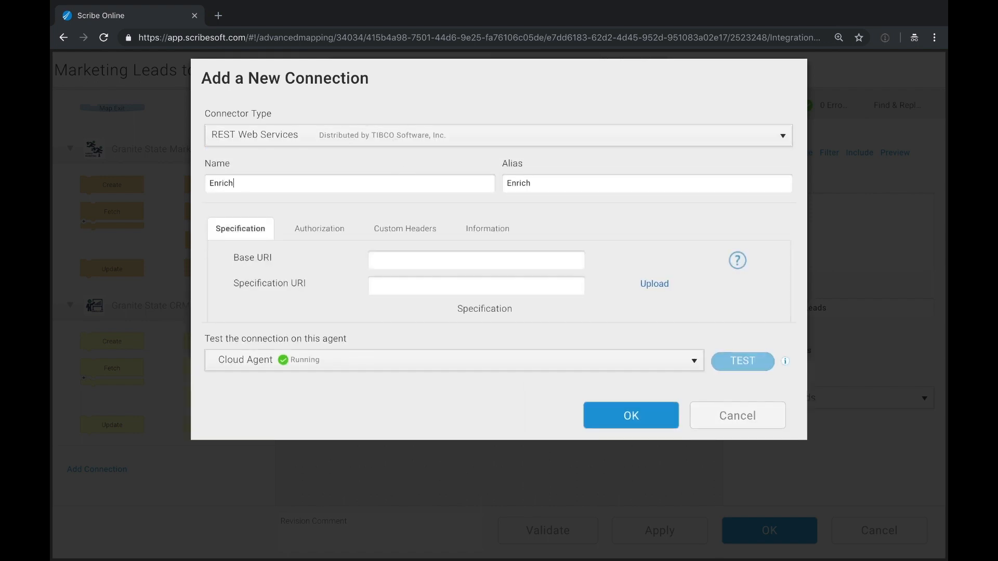
pyautogui.scroll(-2, 401, 274)
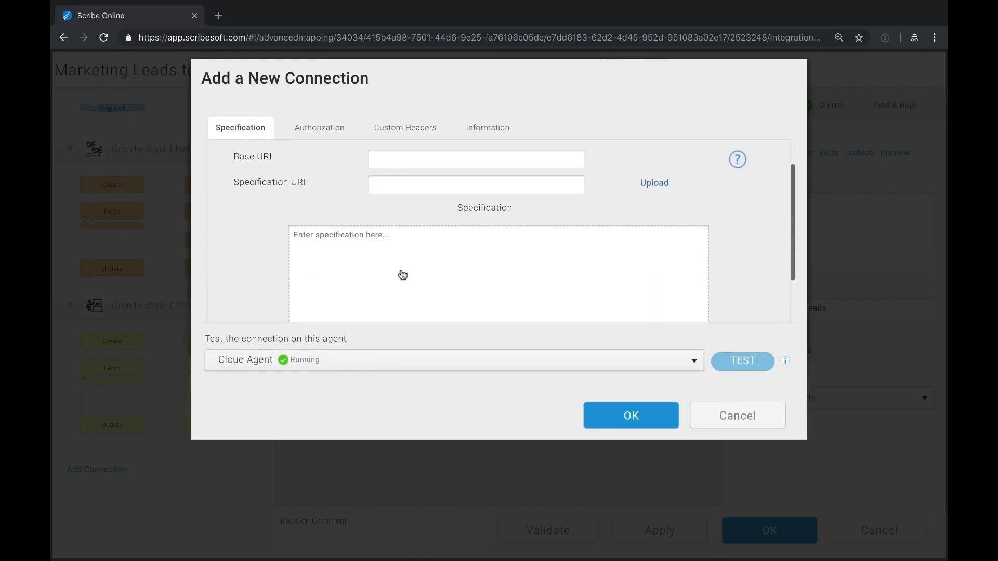
pyautogui.hotkey('ctrl', 'v')
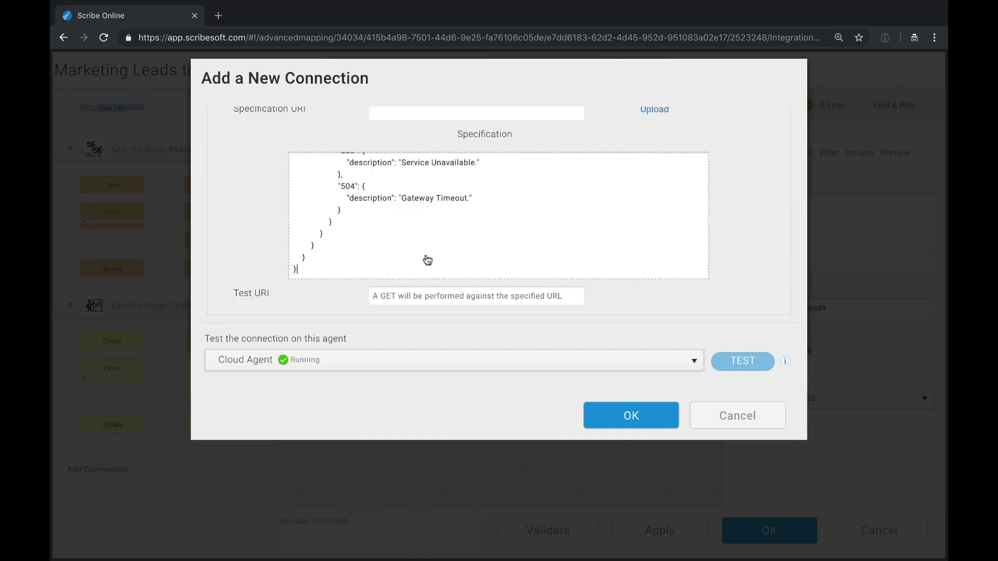
pyautogui.moveTo(332, 244); pyautogui.dragTo(435, 253)
pyautogui.hotkey('ctrl', 'c')
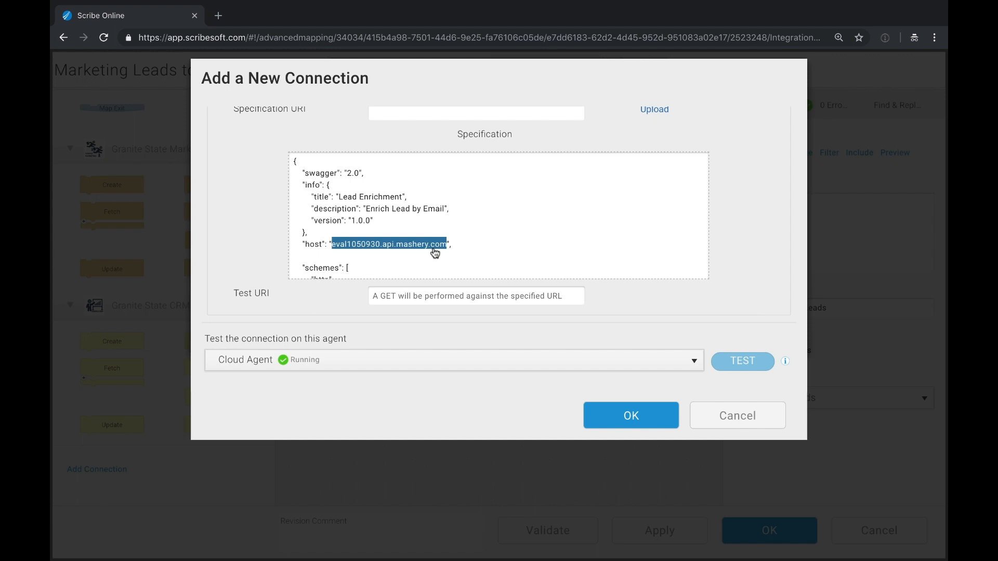
pyautogui.scroll(5, 232, 240)
pyautogui.click(423, 262)
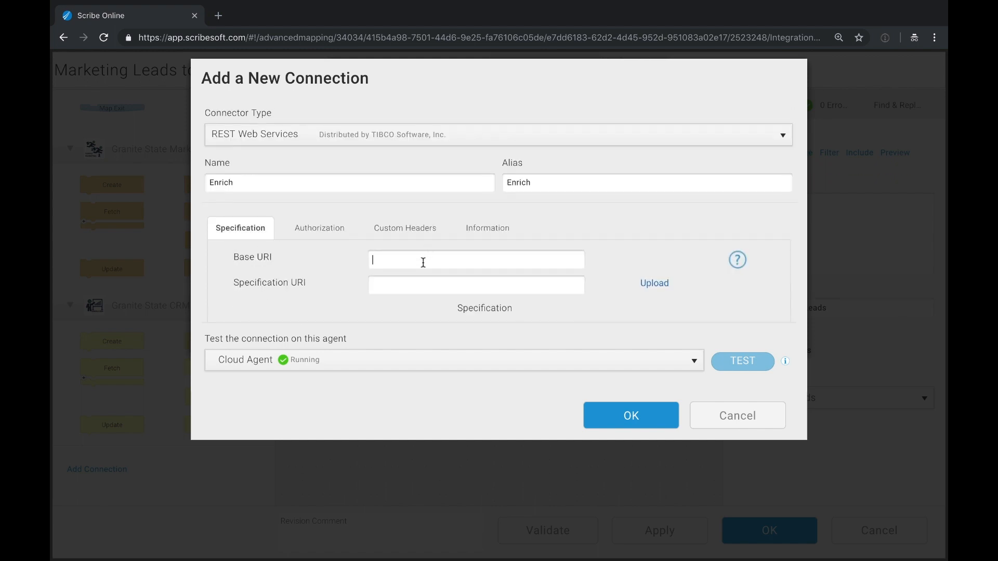
pyautogui.write('http:/')
pyautogui.hotkey('ctrl', 'v')
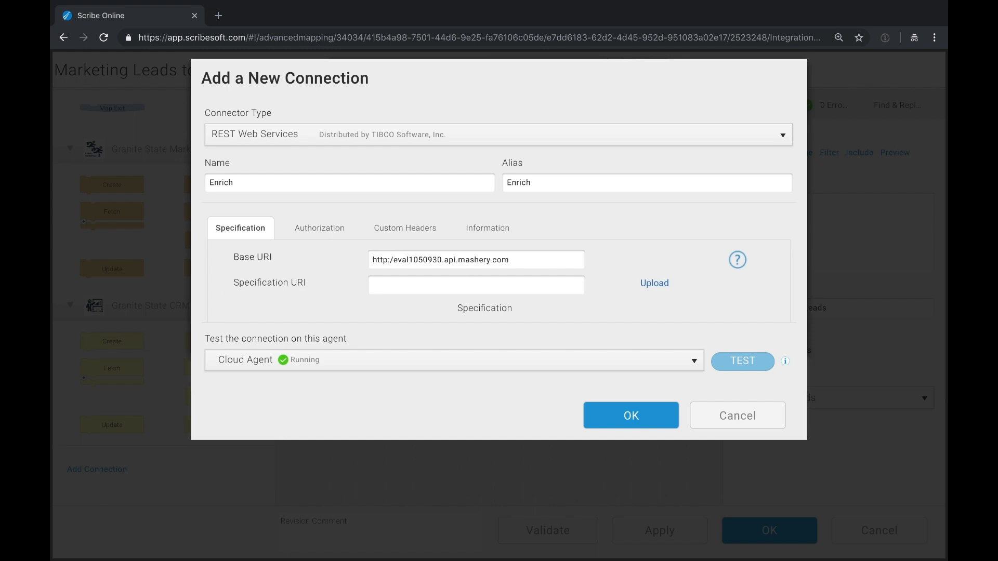
pyautogui.write('/')
# - Use API Key authentication sent in Query as parameter api_key with the key value, and save the connection
pyautogui.click(301, 229)
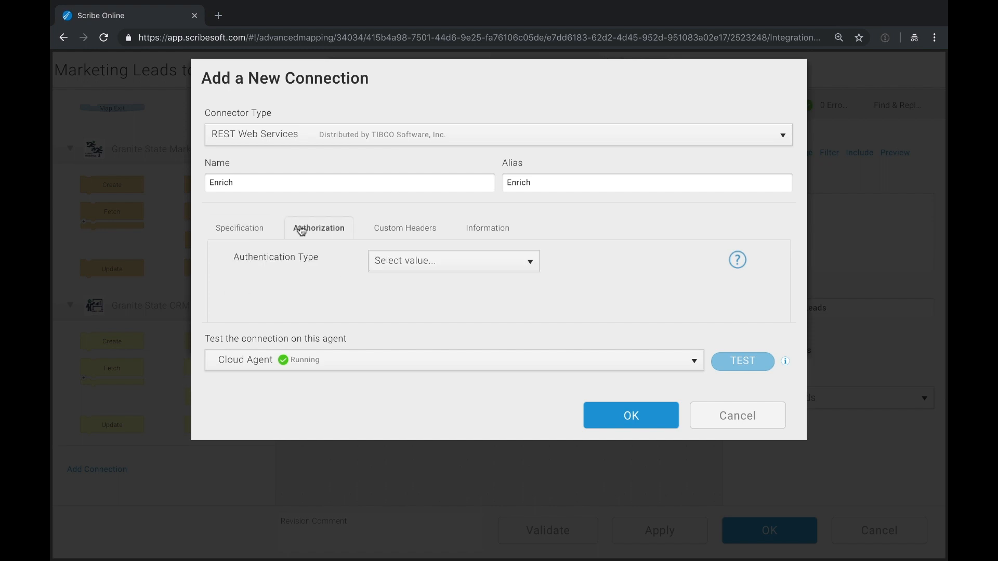
pyautogui.click(420, 263)
pyautogui.click(413, 350)
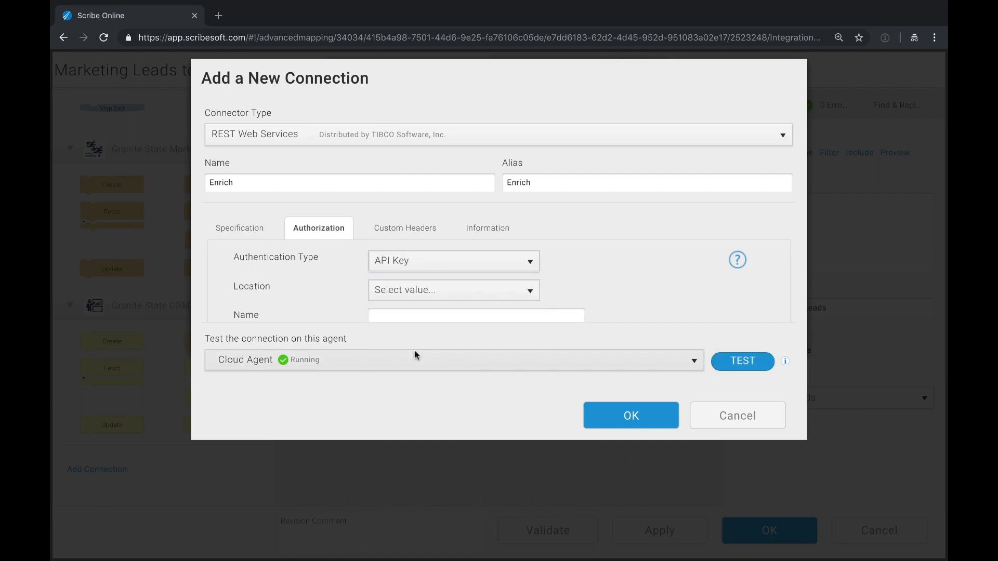
pyautogui.click(417, 292)
pyautogui.click(414, 327)
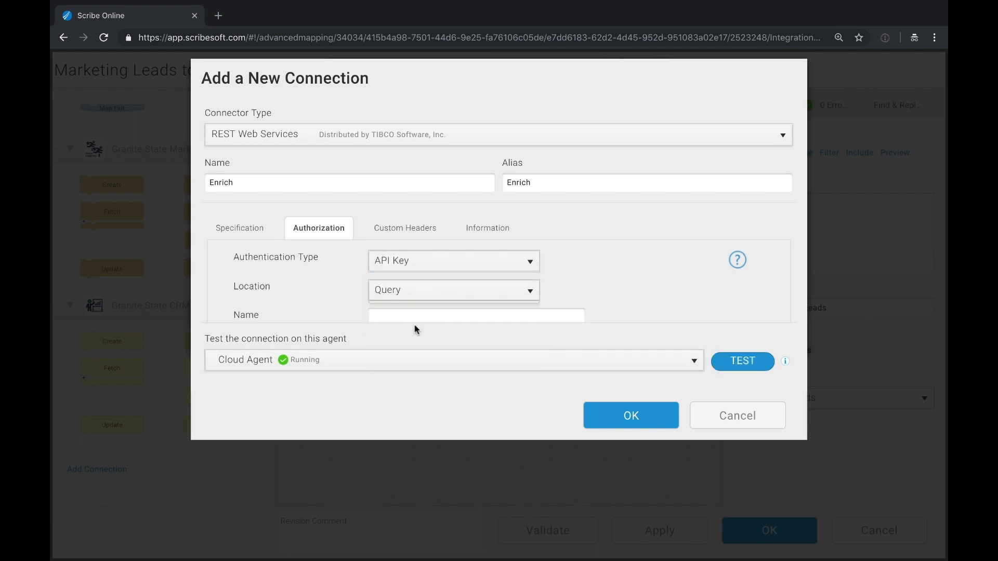
pyautogui.scroll(-1, 328, 265)
pyautogui.scroll(-1, 327, 265)
pyautogui.click(412, 217)
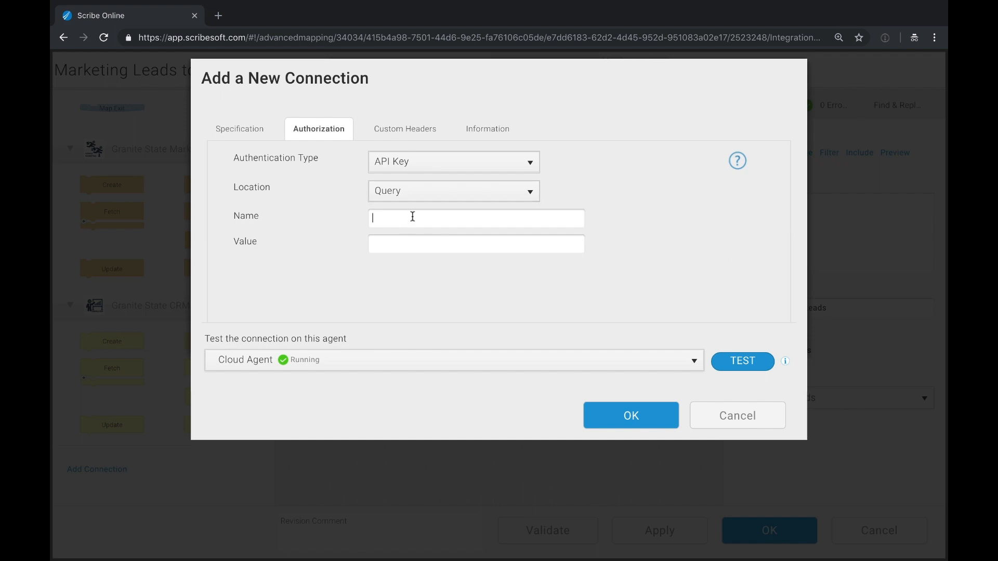
pyautogui.write('api_key')
pyautogui.click(407, 245)
pyautogui.write('••')
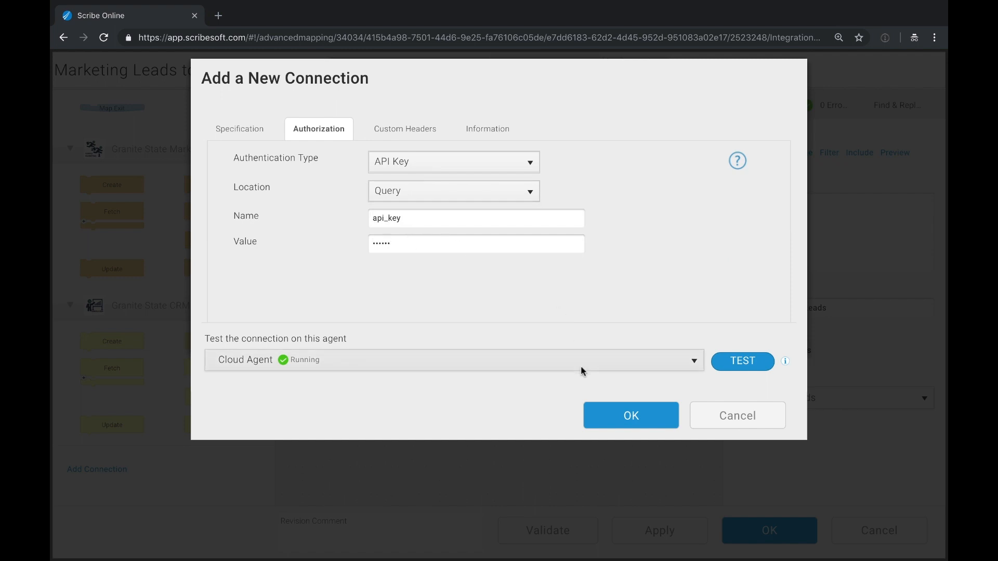
pyautogui.click(607, 409)
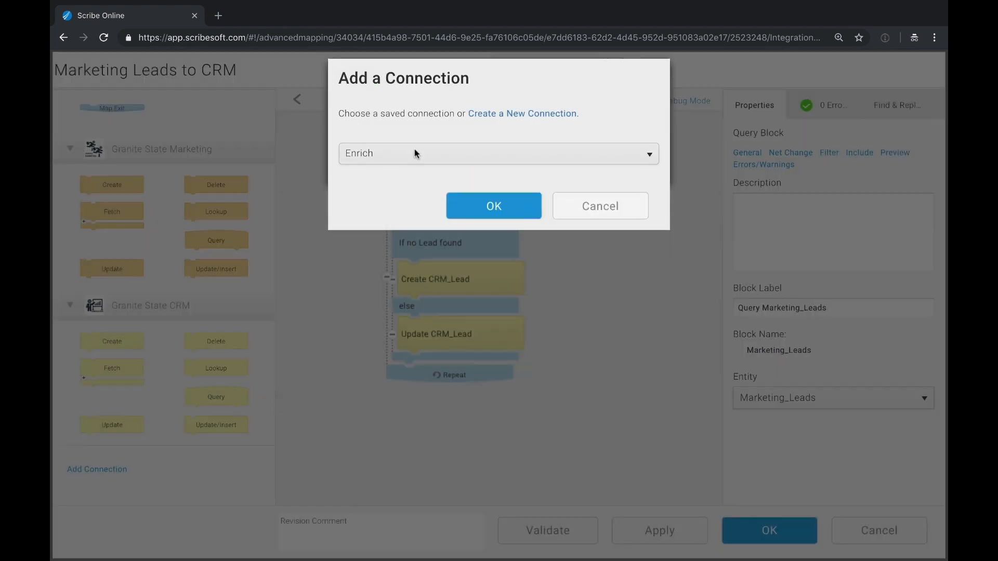
# - Add the Enrich connection to the map and place its Post block after the no-lead check
pyautogui.click(451, 218)
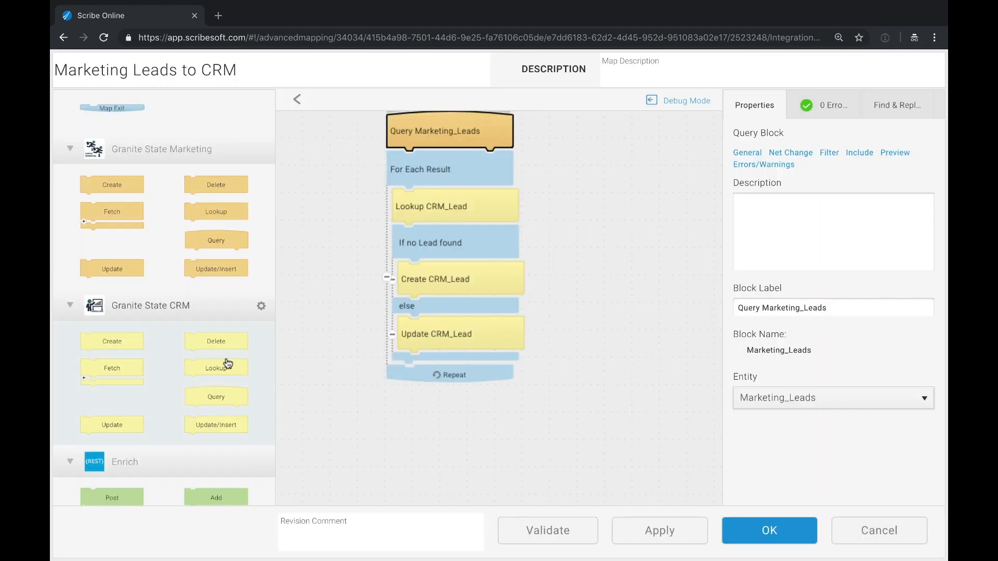
pyautogui.scroll(-1, 225, 360)
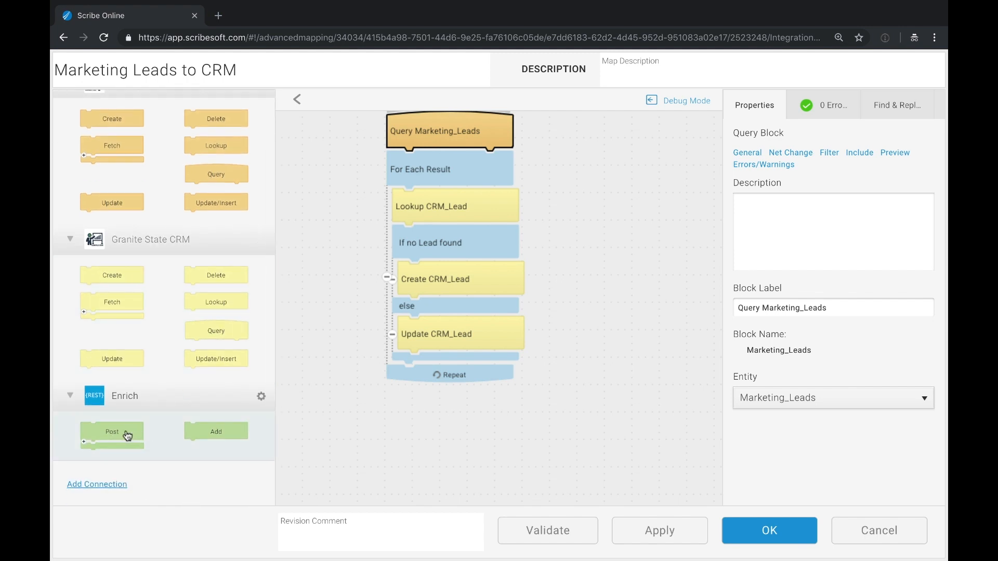
pyautogui.moveTo(127, 435); pyautogui.dragTo(523, 275)
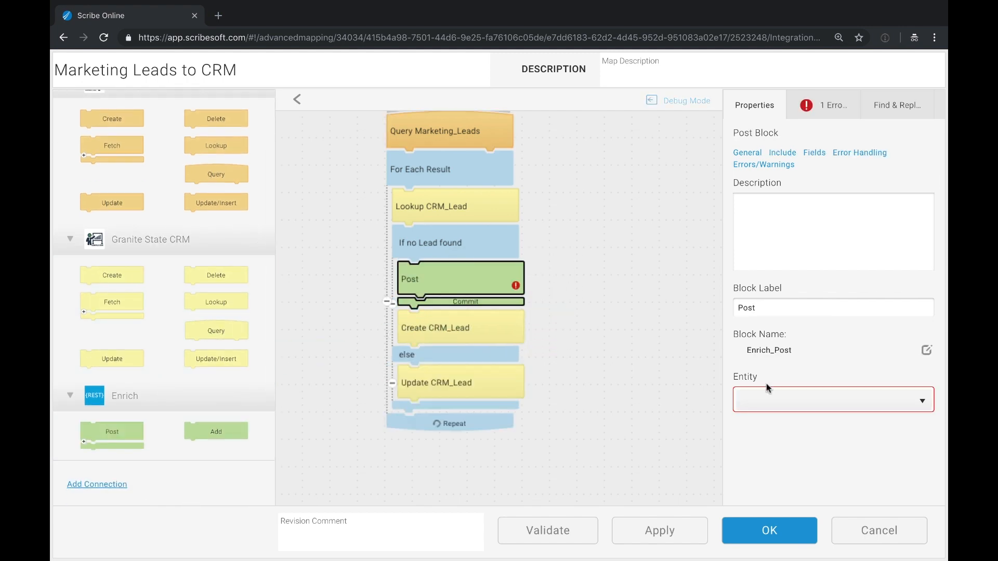
# - Set the Post block's entity to Post_Lead and map Marketing_Leads.EMAIL to its email field
pyautogui.click(790, 399)
pyautogui.click(785, 446)
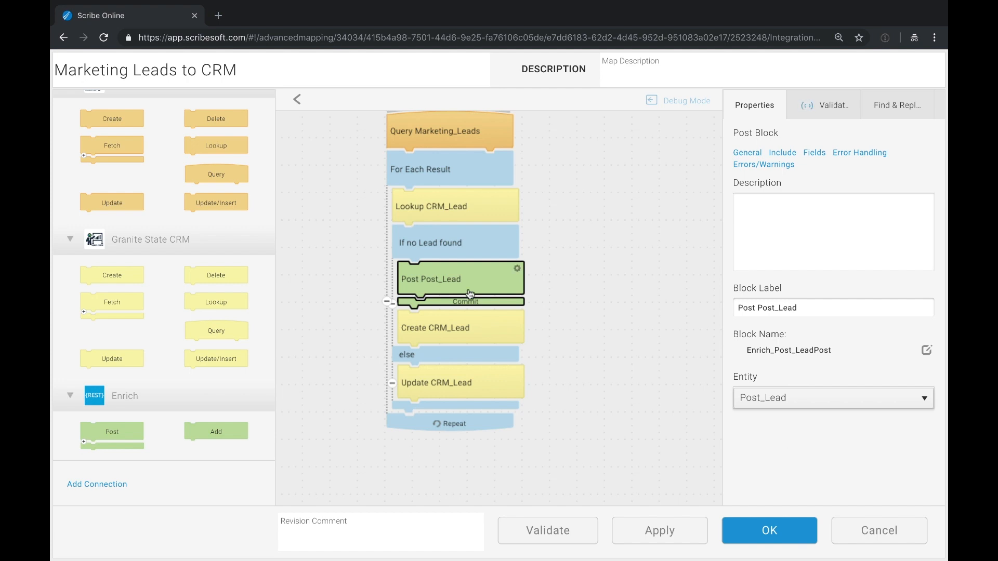
pyautogui.doubleClick(469, 294)
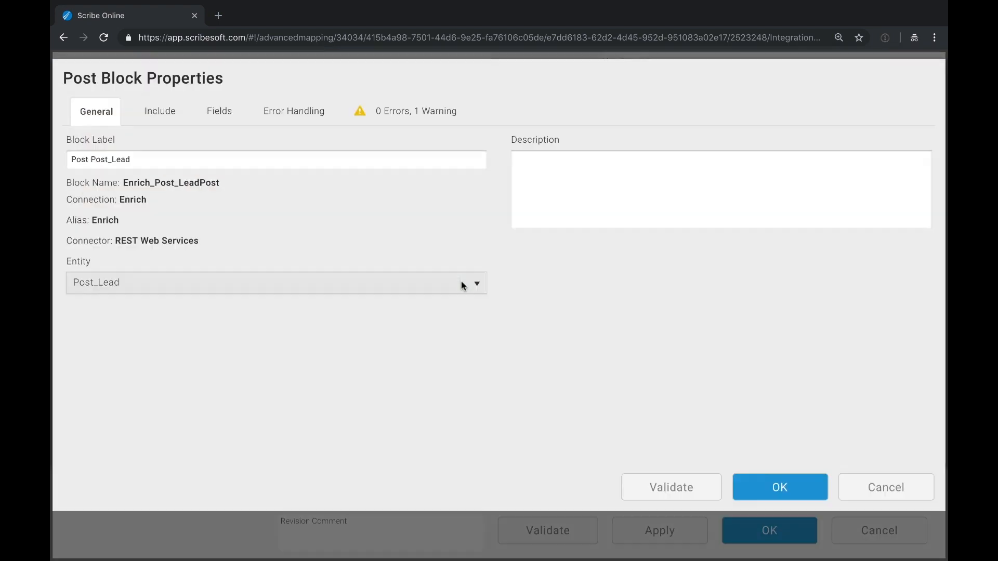
pyautogui.click(226, 113)
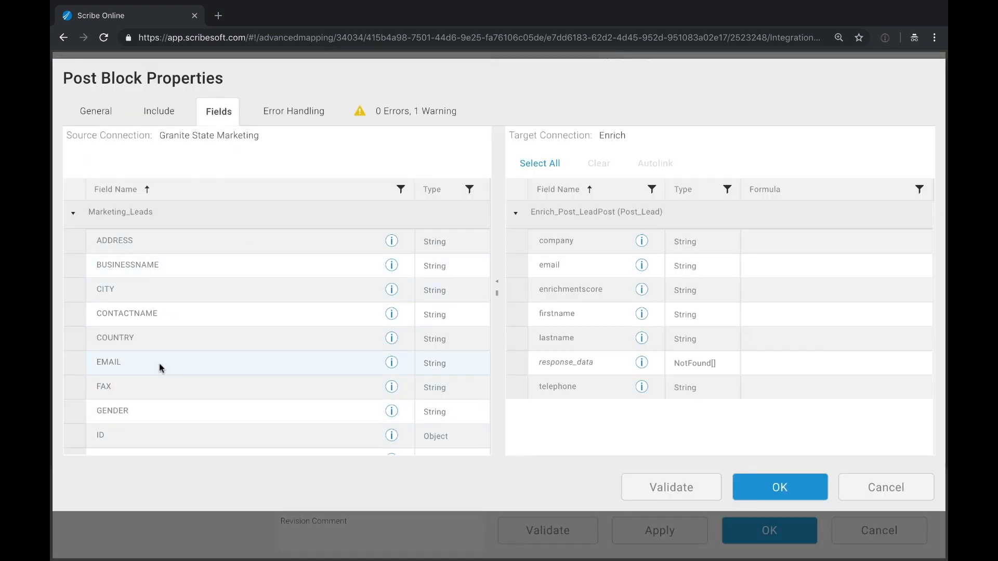
pyautogui.moveTo(160, 367); pyautogui.dragTo(740, 267)
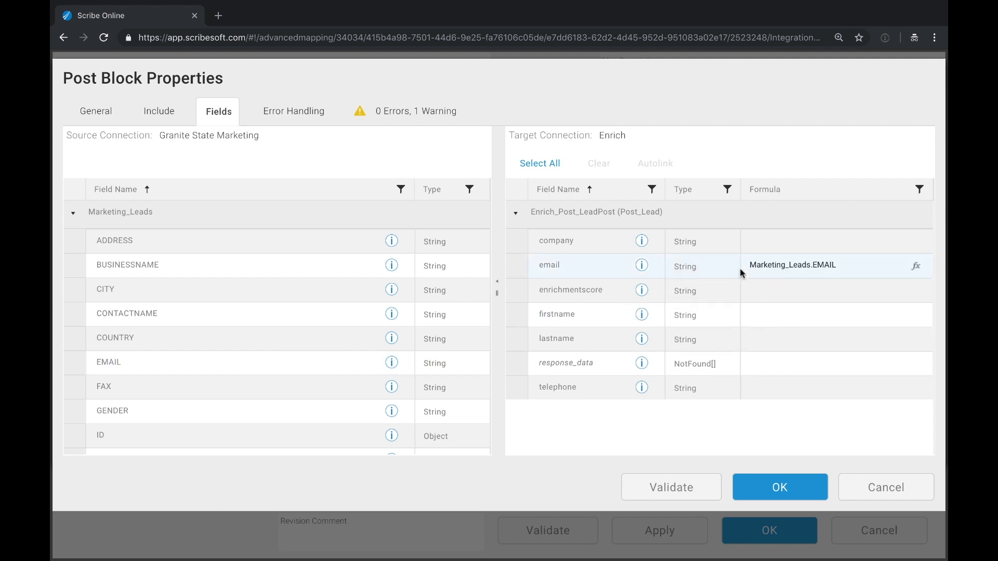
pyautogui.click(772, 488)
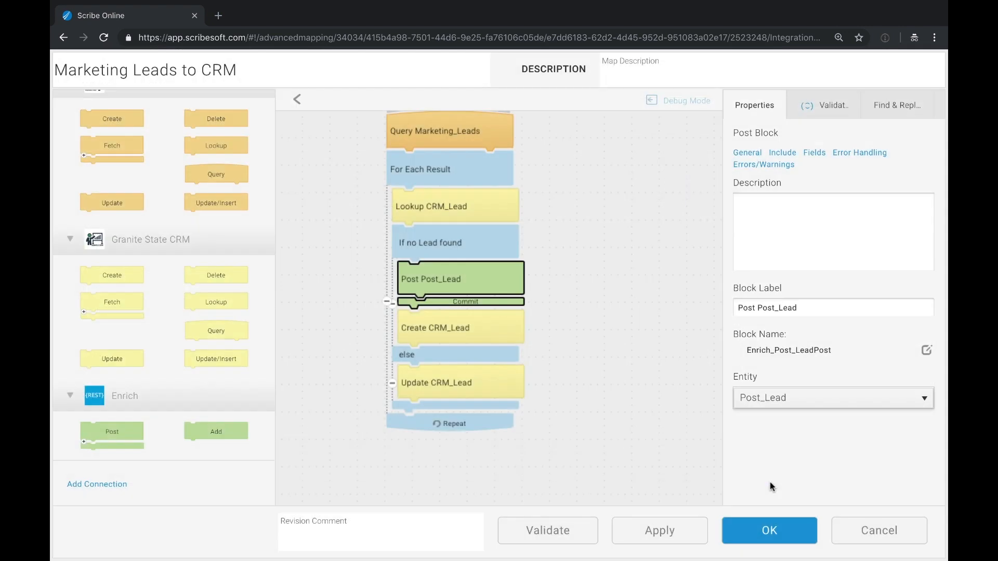
# - In Create CRM_Lead, fill BUSINESSNAME from the Enrich_Post_LeadPost company field
pyautogui.doubleClick(456, 334)
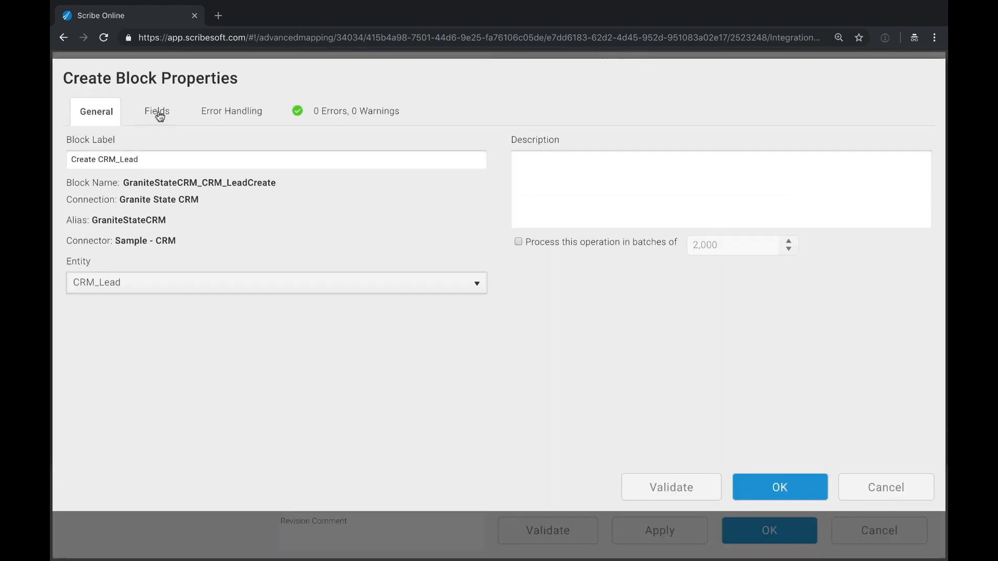
pyautogui.click(158, 113)
pyautogui.click(73, 215)
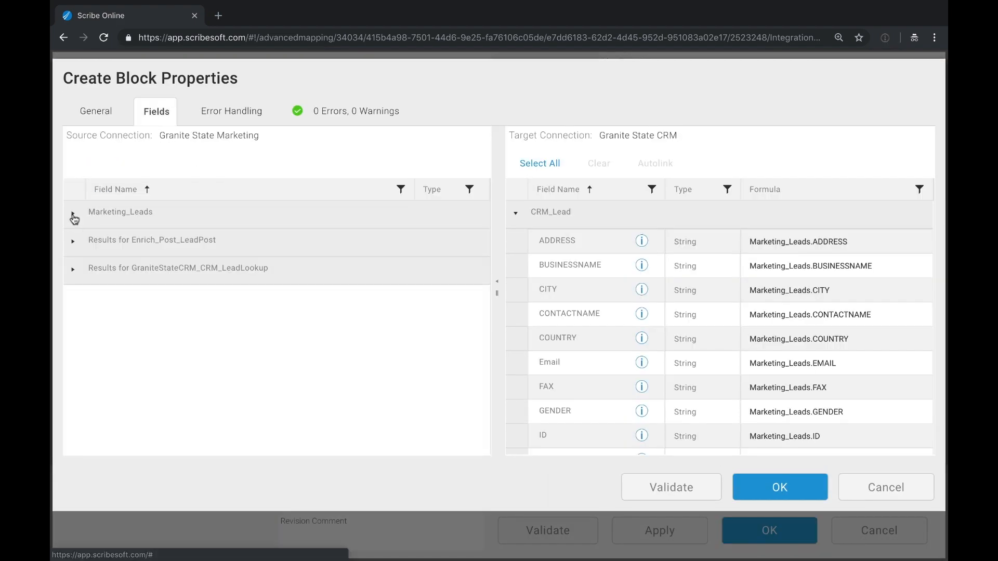
pyautogui.click(72, 242)
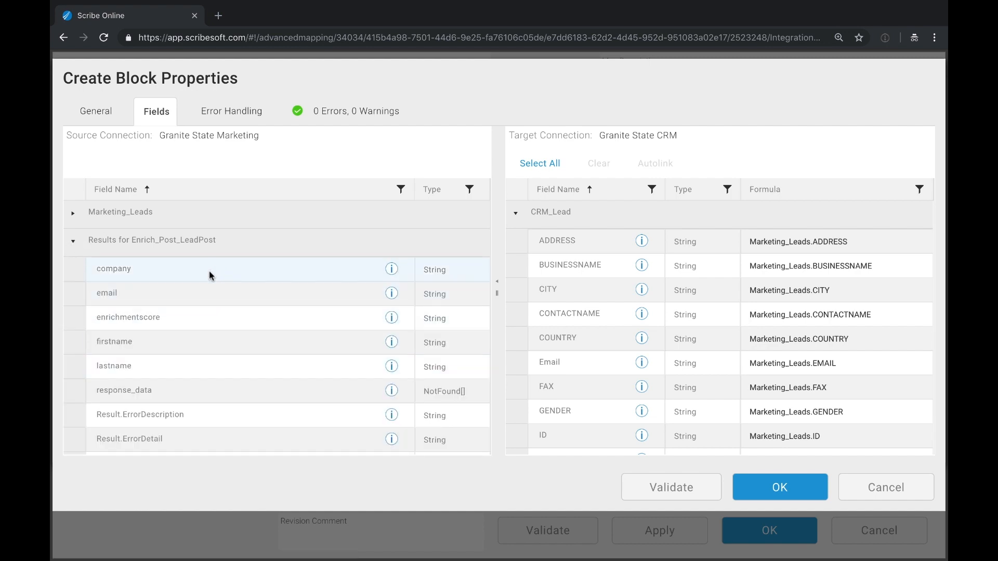
pyautogui.moveTo(210, 275); pyautogui.dragTo(787, 276)
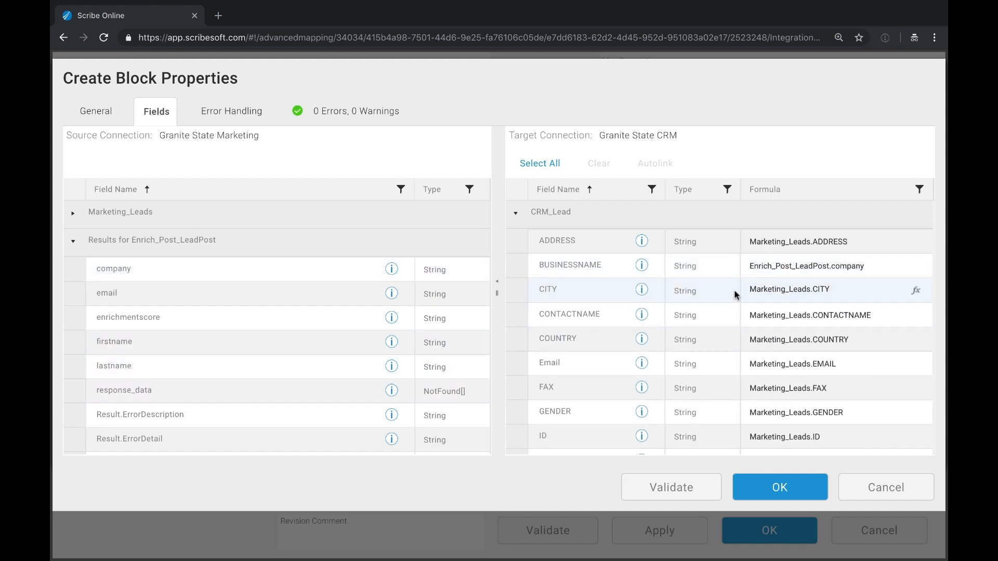
pyautogui.scroll(-2, 682, 407)
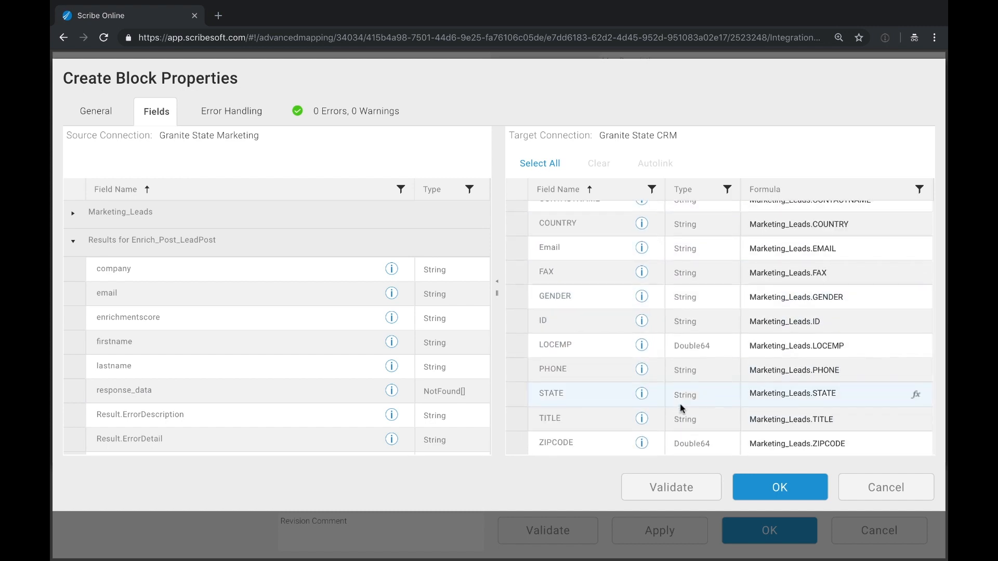
pyautogui.scroll(2, 682, 408)
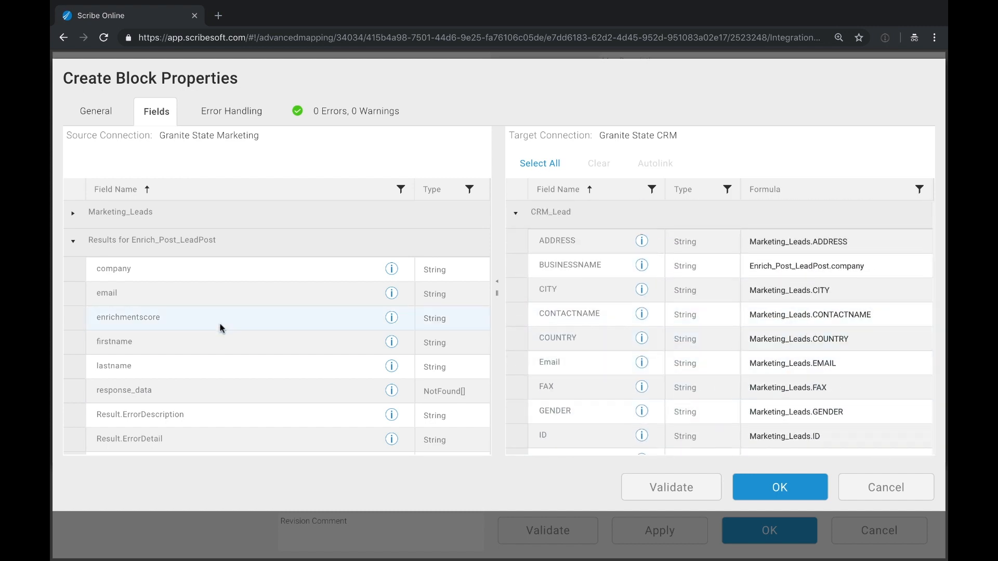
# - Set CONTACTNAME to the enriched firstname & " " & lastname and close the block properties
pyautogui.moveTo(207, 346); pyautogui.dragTo(808, 317)
pyautogui.click(915, 314)
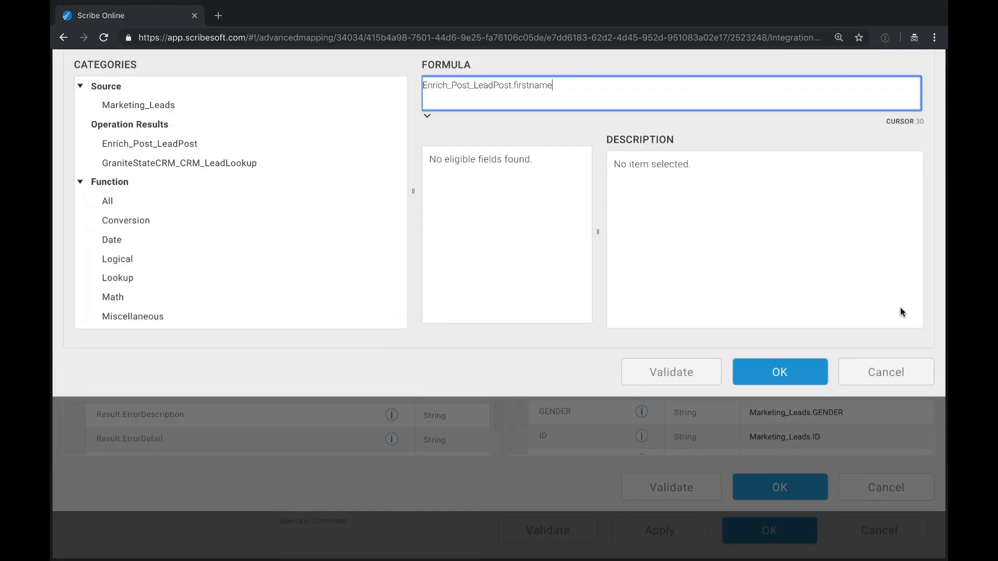
pyautogui.write('& ')
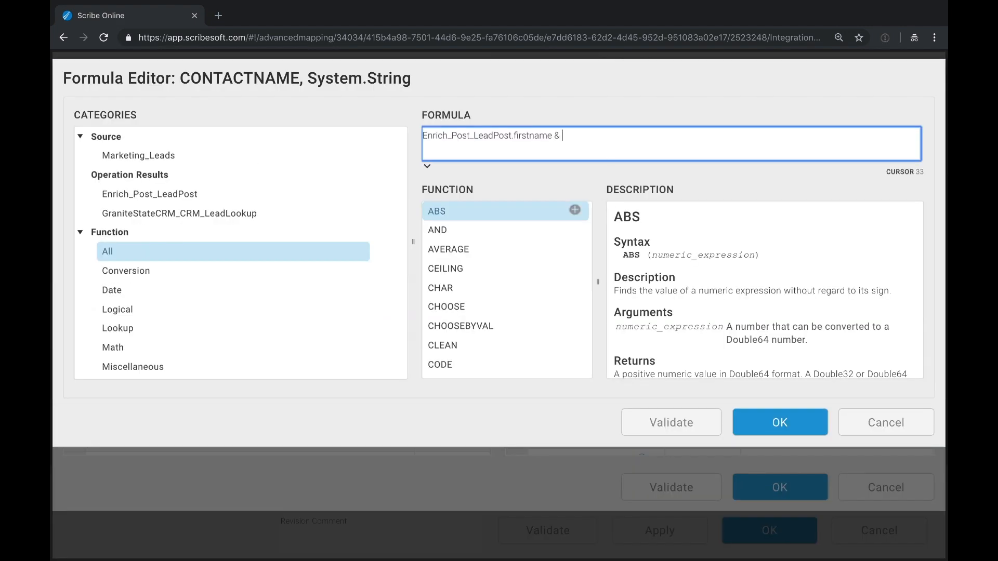
pyautogui.write('" " &')
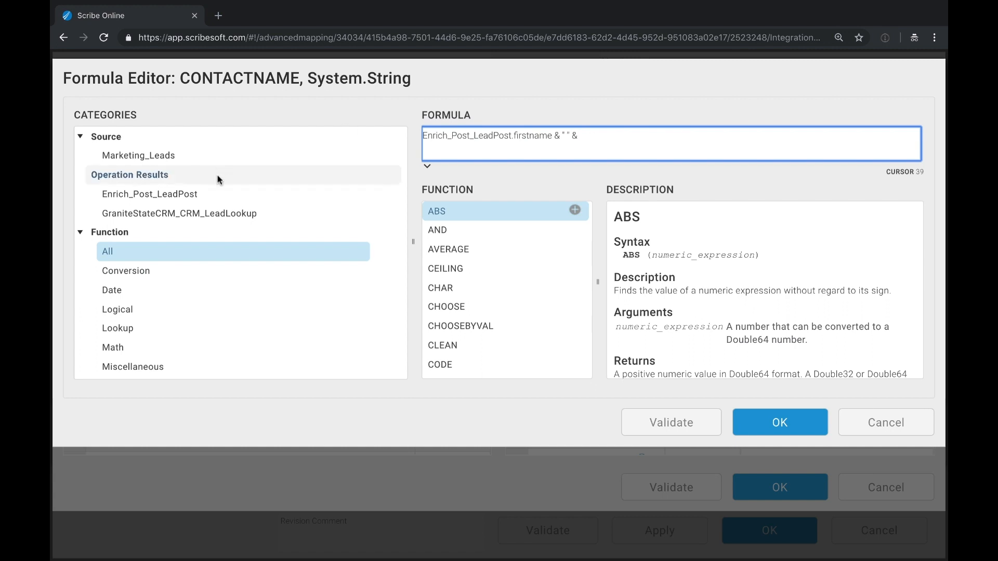
pyautogui.click(220, 213)
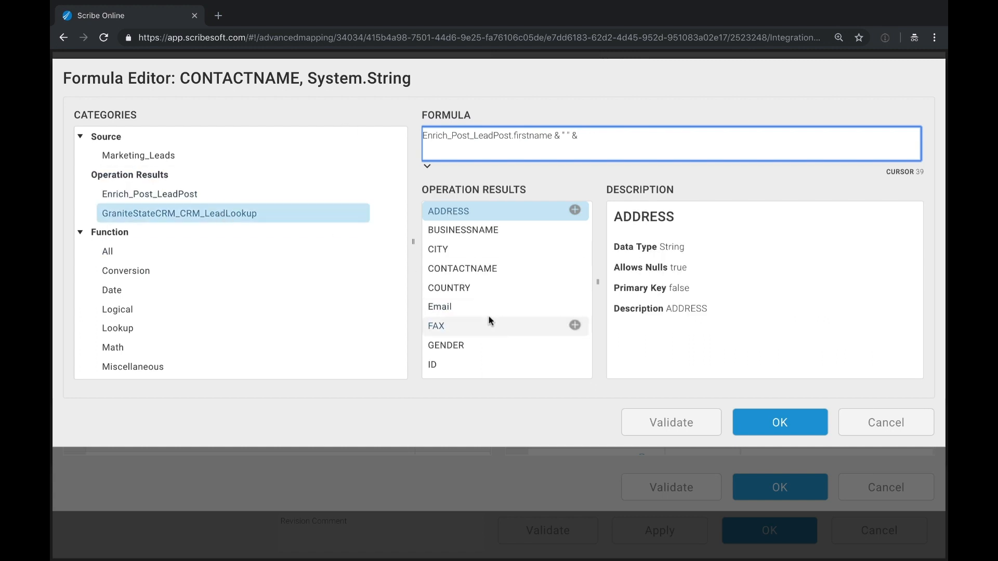
pyautogui.click(171, 194)
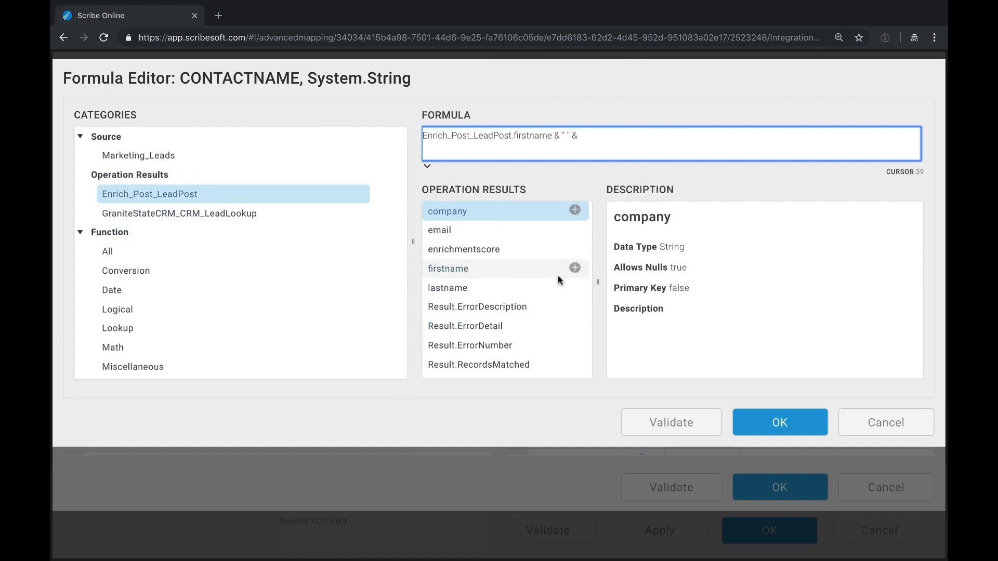
pyautogui.click(574, 273)
pyautogui.click(750, 422)
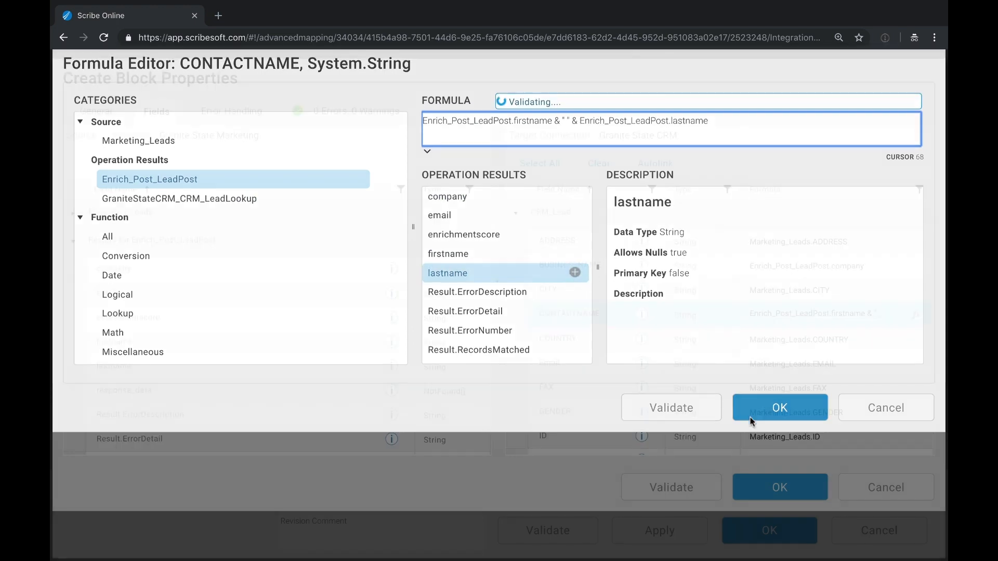
pyautogui.click(760, 486)
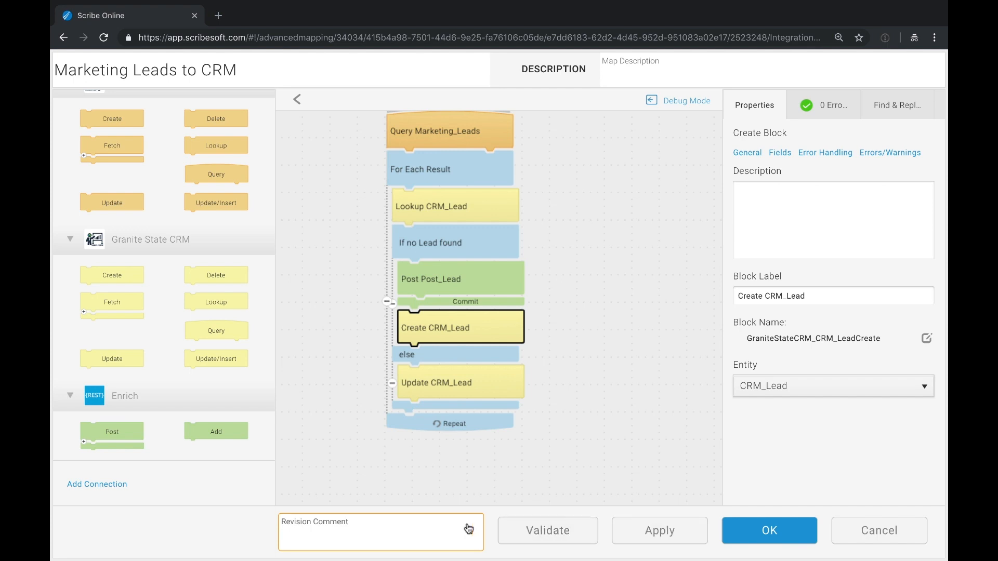
# - Enter the revision comment 'Added Enrichment API' and save the Marketing Leads to CRM map
pyautogui.click(457, 532)
pyautogui.write('Added Enrichment API')
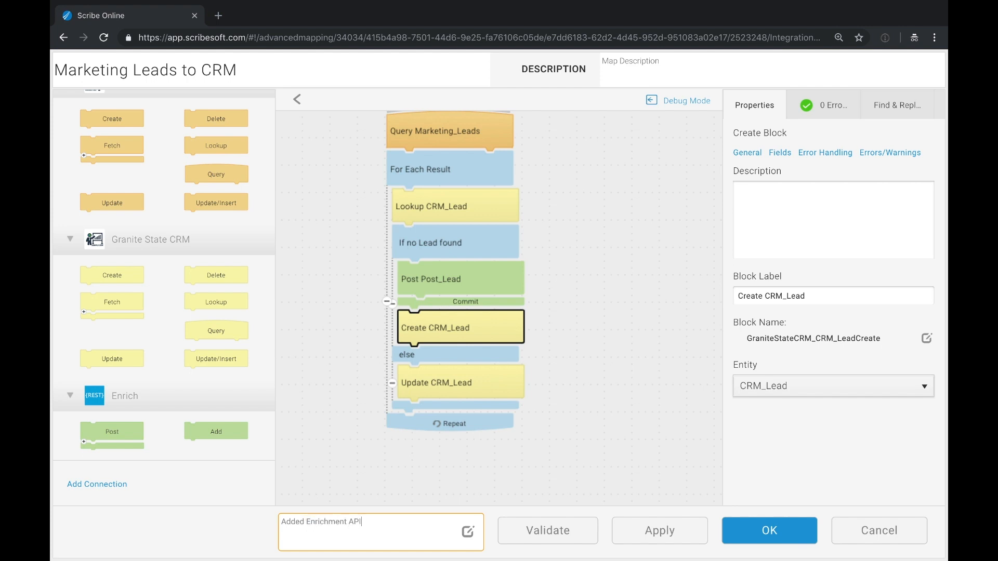
pyautogui.click(791, 531)
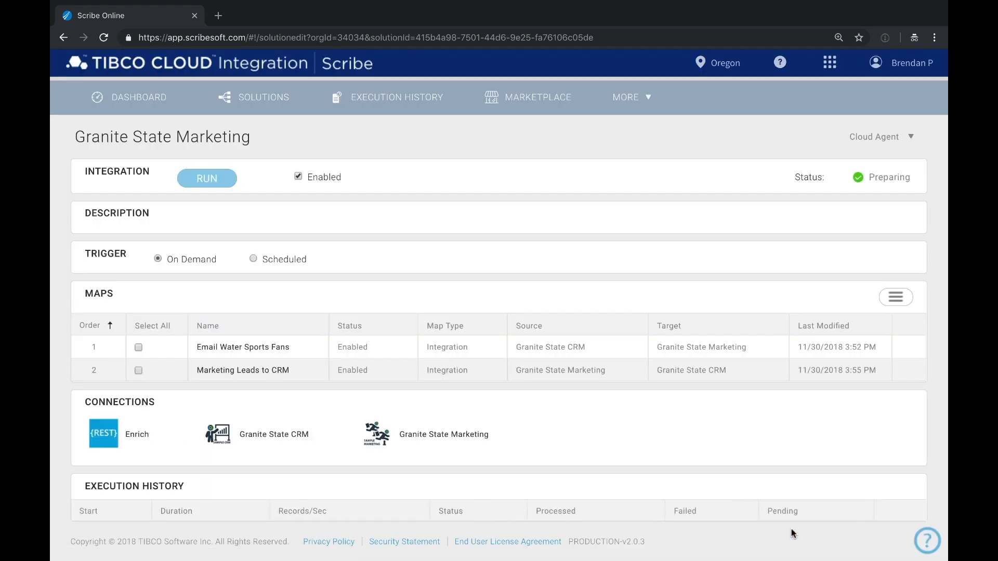
# - Run Granite State Marketing to Completed Successfully (40 records, 0 failed), then return to the dashboard
pyautogui.click(203, 181)
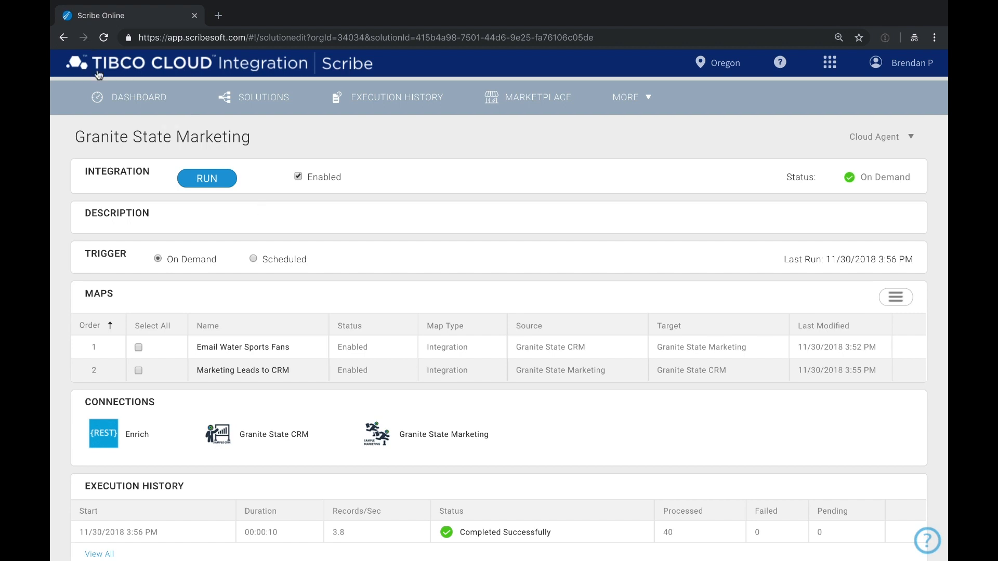
pyautogui.click(117, 98)
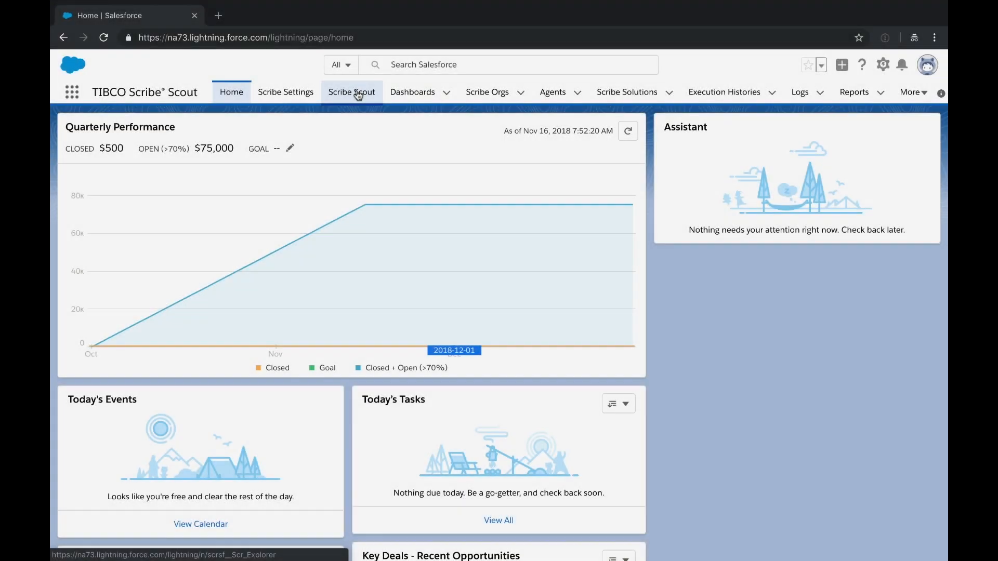
# - In Scribe Scout, expand TIBCO > Solutions > Granite State Marketing, then show recent dashboards
pyautogui.click(357, 92)
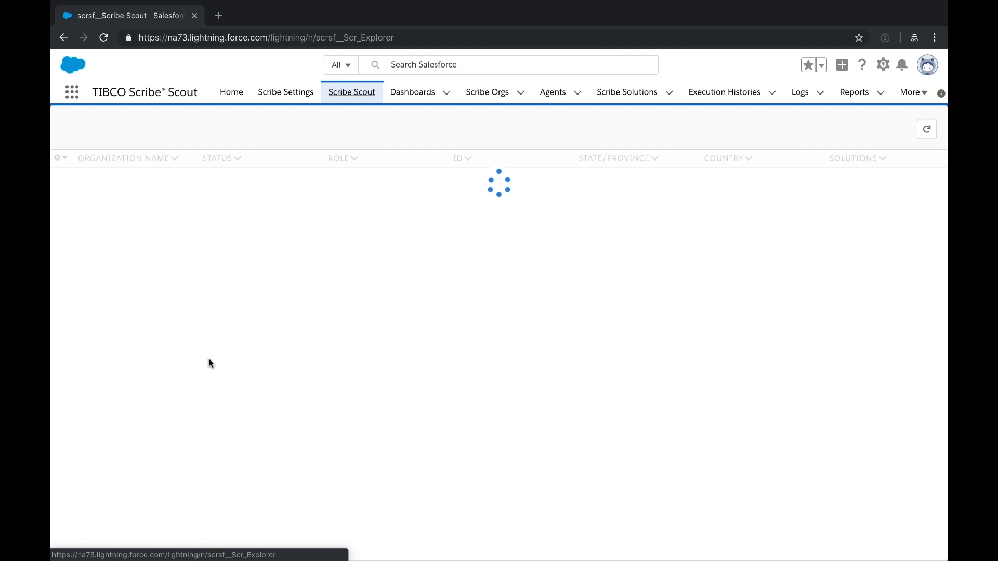
pyautogui.scroll(-10, 211, 364)
pyautogui.scroll(-4, 210, 364)
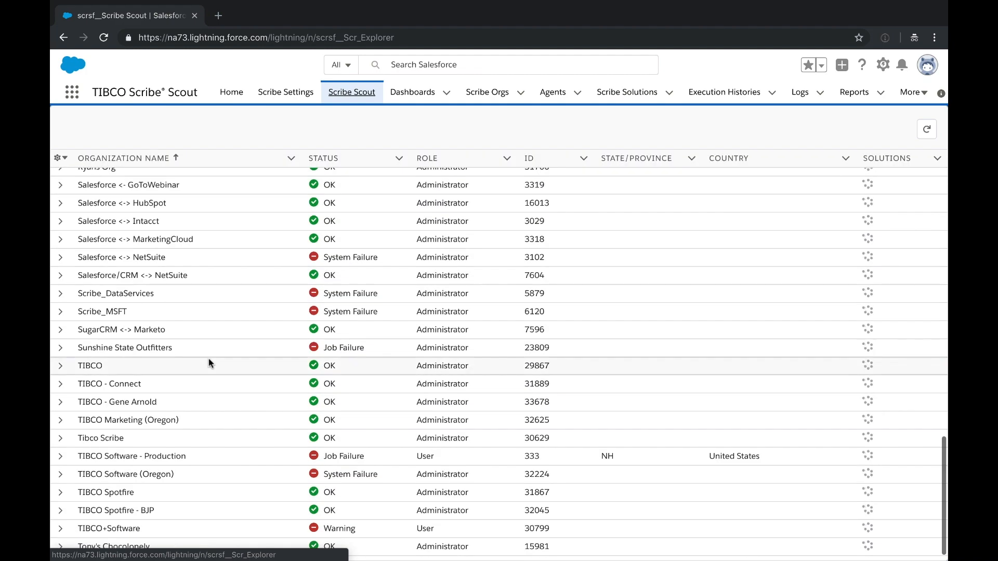
pyautogui.click(61, 367)
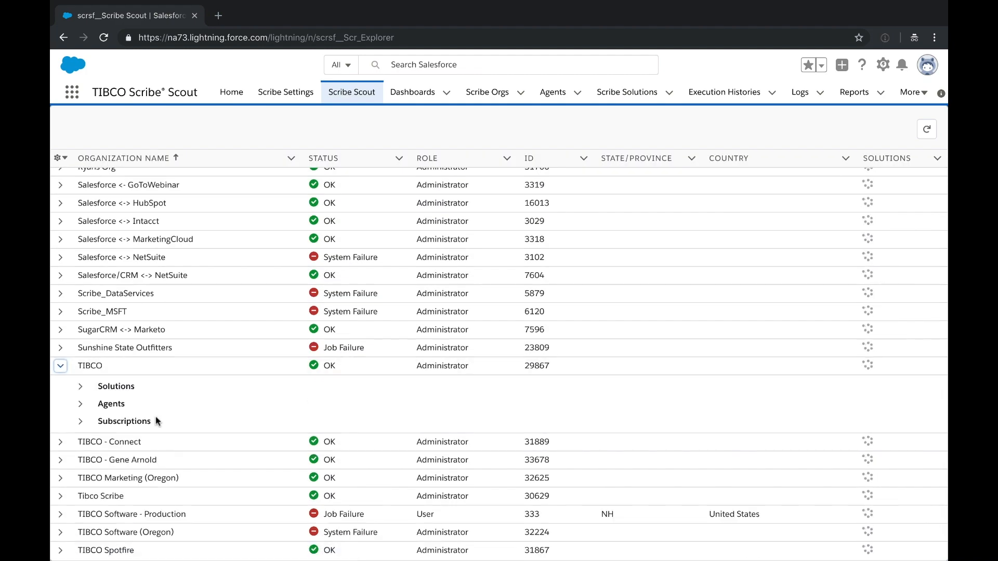
pyautogui.click(80, 386)
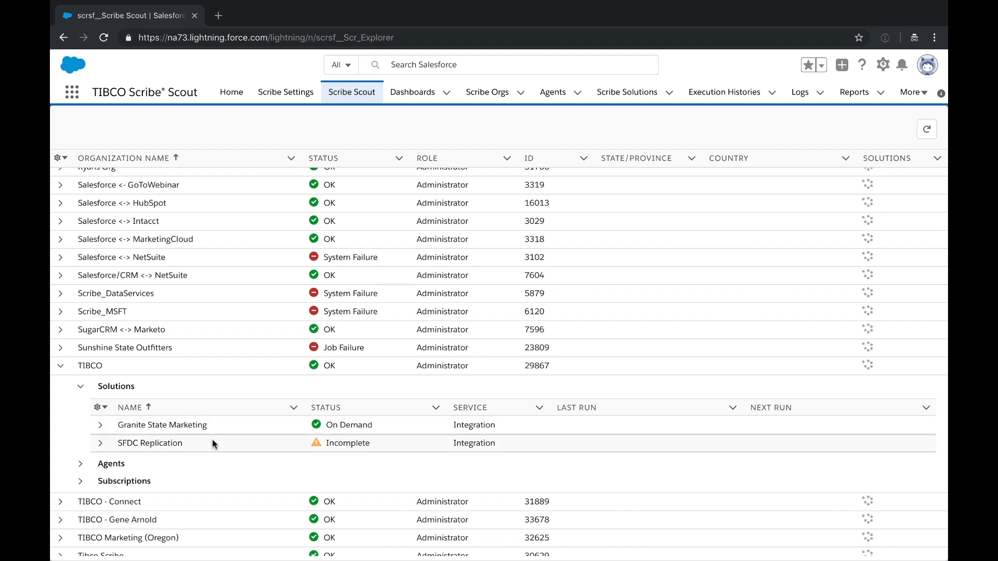
pyautogui.click(100, 426)
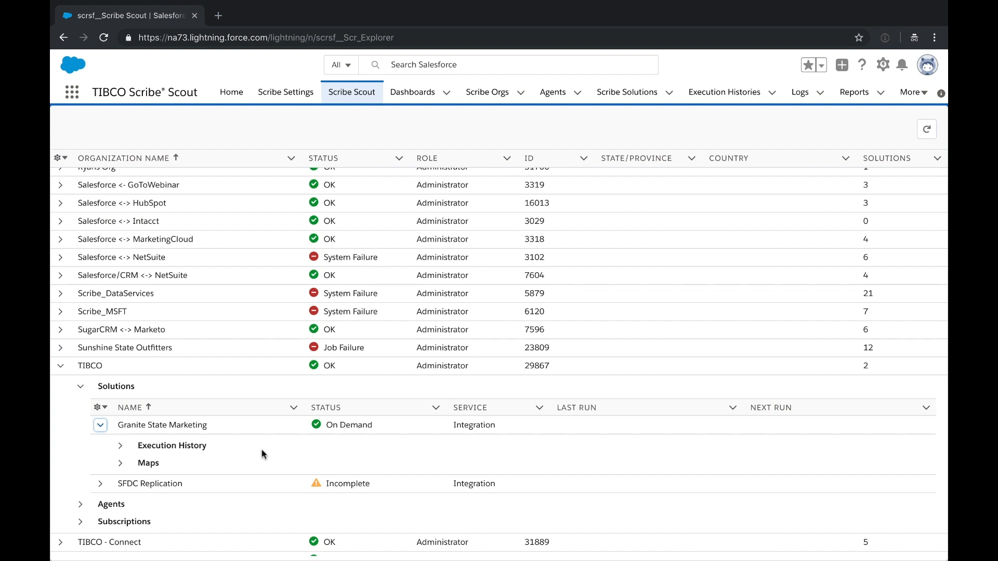
pyautogui.click(419, 102)
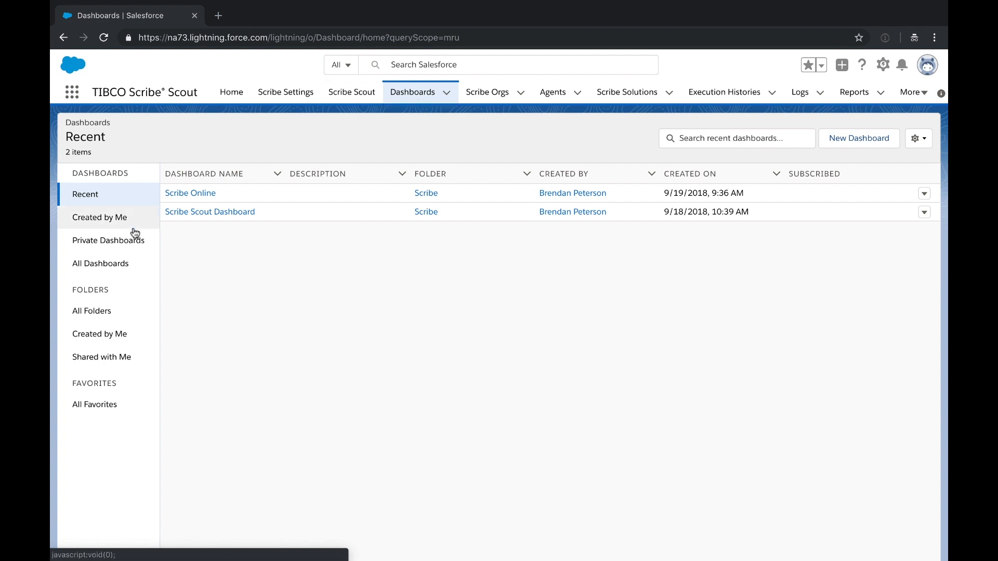
# - Open the Scribe Scout Dashboard from the Recent dashboards list
pyautogui.click(185, 213)
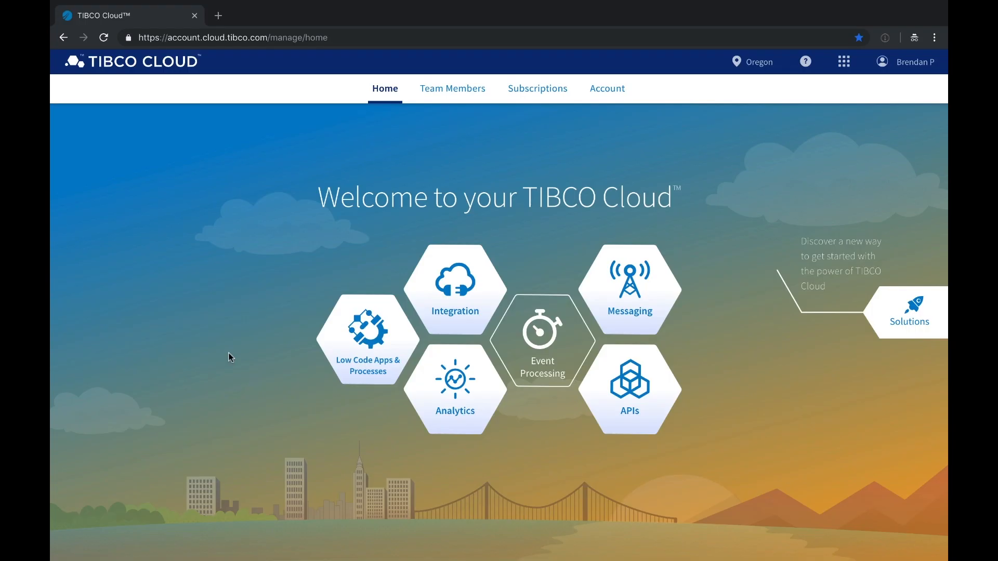
# - Launch the Mashery Control Center, then load its host without 'admin.' in a new tab
pyautogui.click(642, 408)
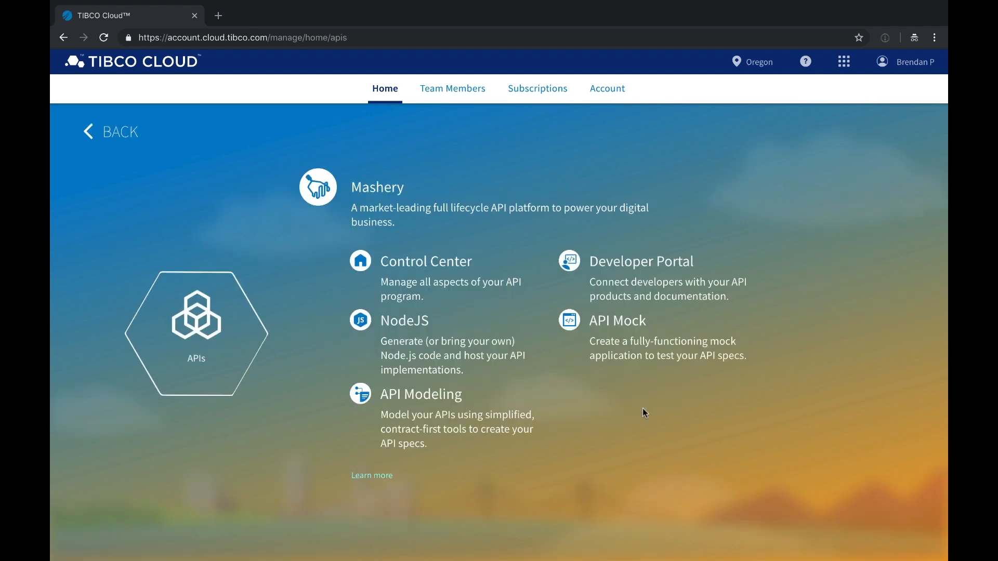
pyautogui.click(443, 264)
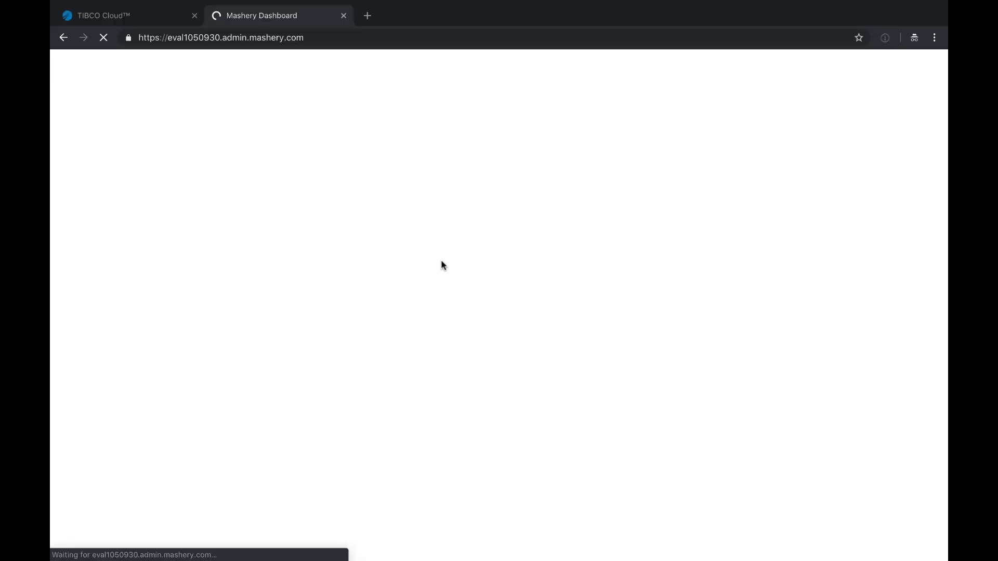
pyautogui.moveTo(182, 38); pyautogui.dragTo(291, 34)
pyautogui.hotkey('ctrl', 'c')
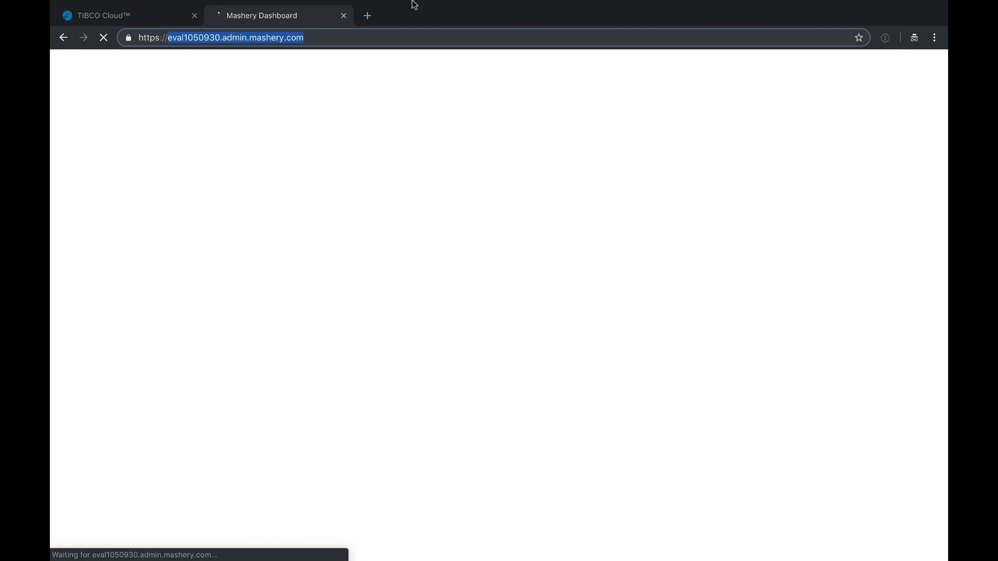
pyautogui.click(369, 15)
pyautogui.hotkey('ctrl', 'v')
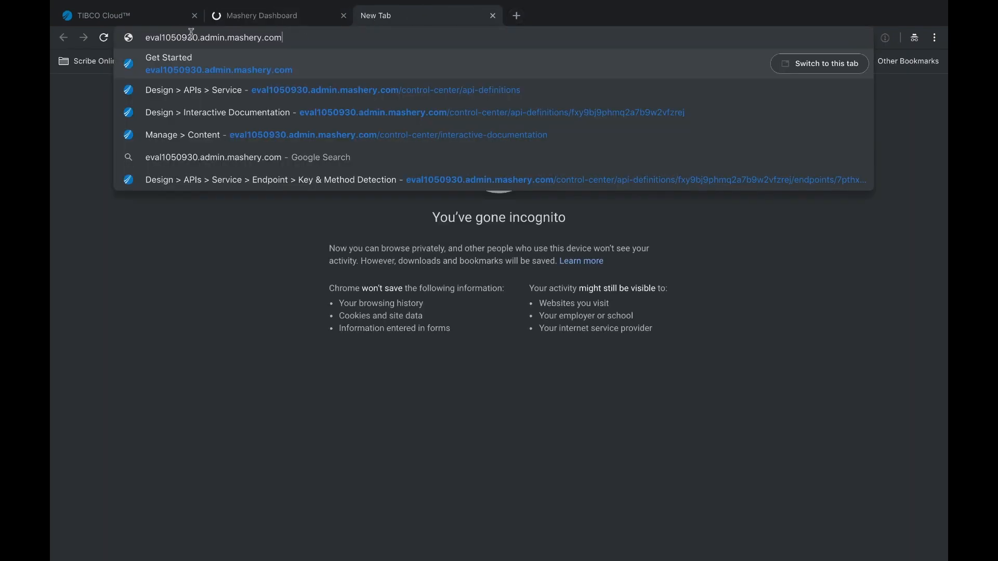
pyautogui.doubleClick(213, 37)
pyautogui.press('BackSpace')
pyautogui.press('Return')
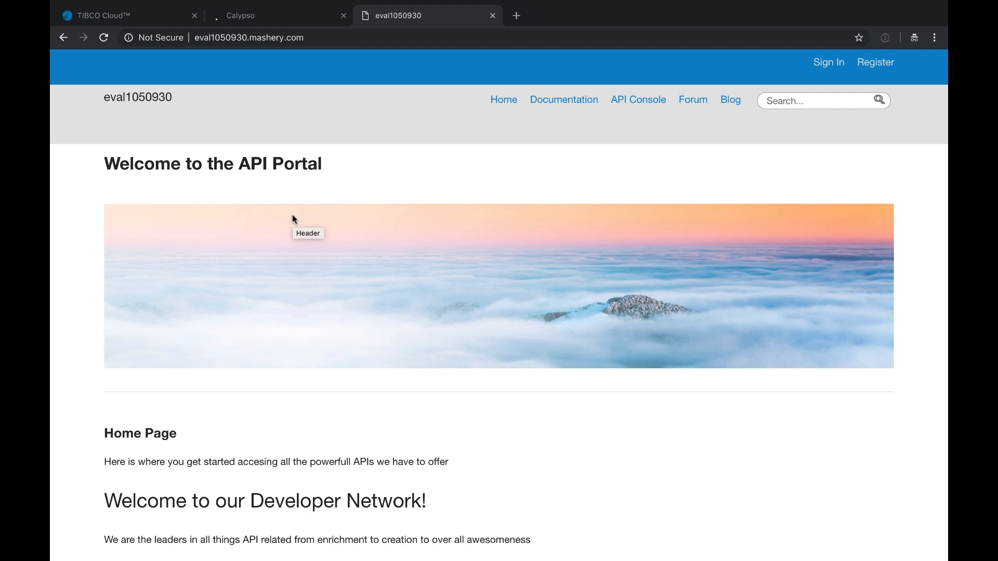
# - Show the Lead Enrichment API's POST /Lead parameters in the API Console, then return to the control center
pyautogui.click(650, 102)
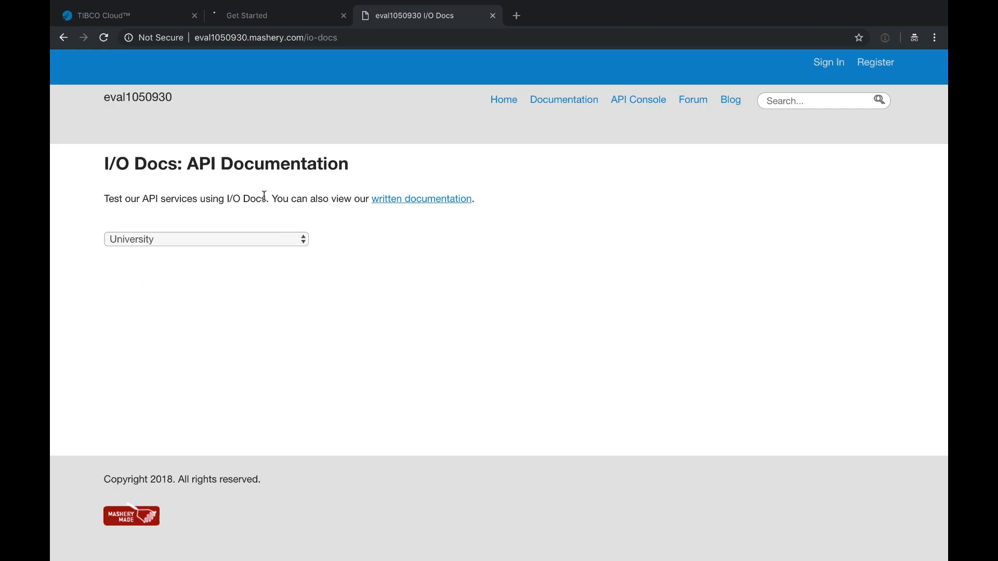
pyautogui.click(182, 239)
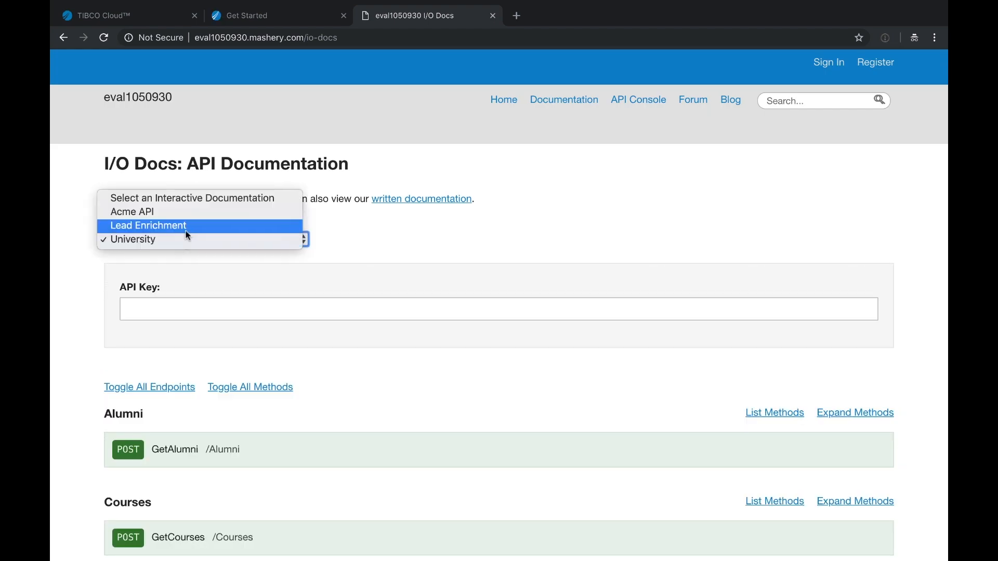
pyautogui.click(188, 226)
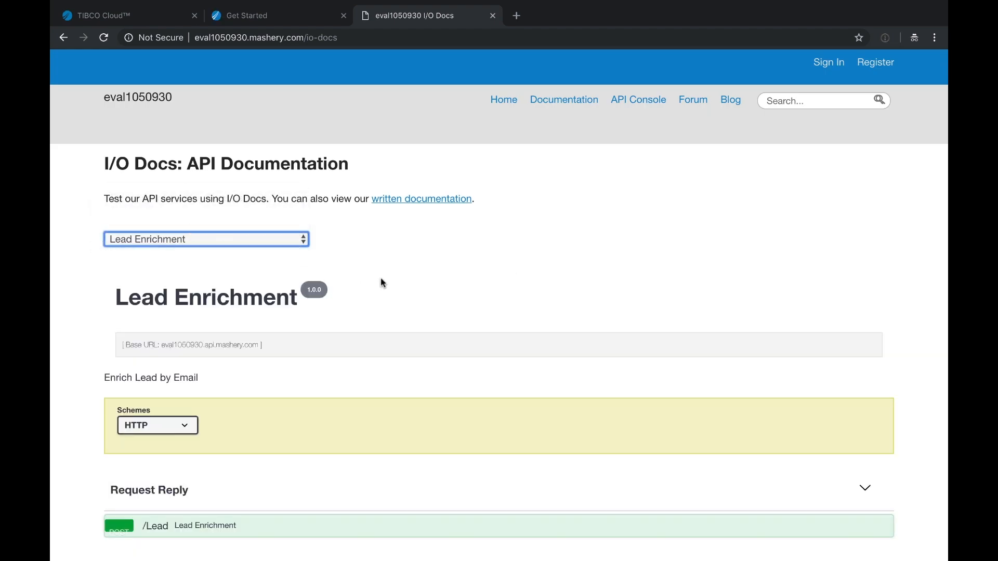
pyautogui.scroll(-3, 193, 447)
pyautogui.click(188, 422)
pyautogui.scroll(-2, 189, 430)
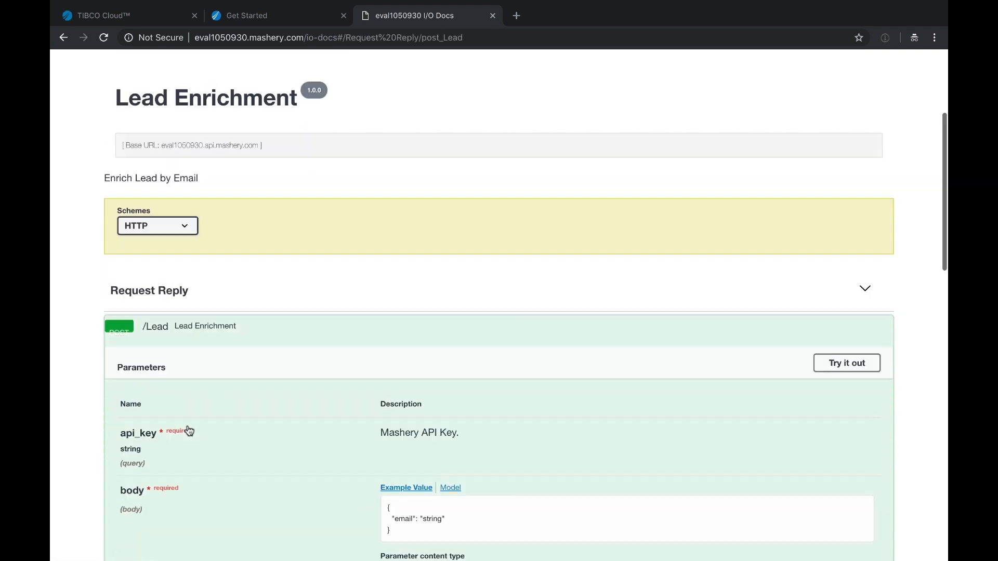
pyautogui.scroll(-1, 188, 431)
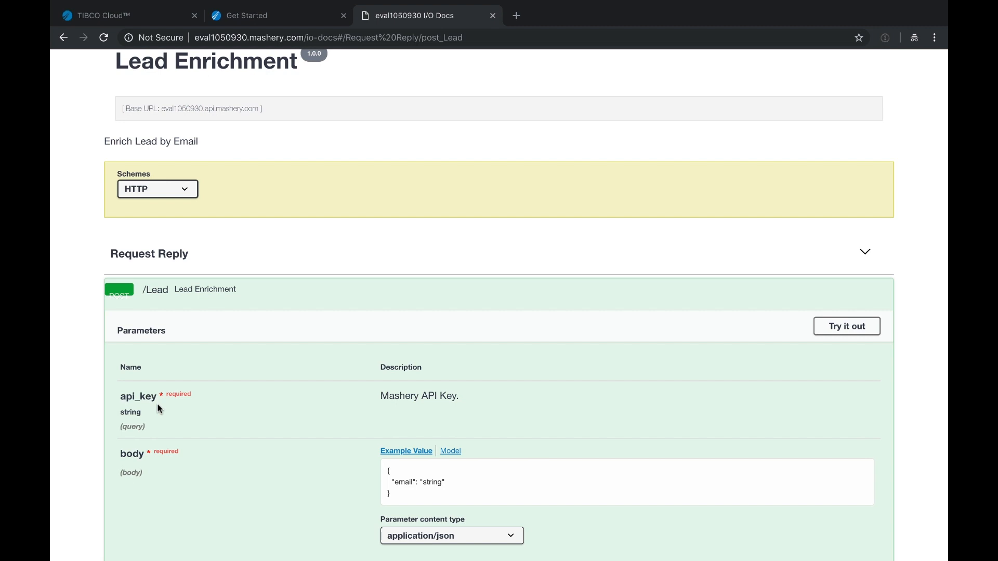
pyautogui.click(266, 21)
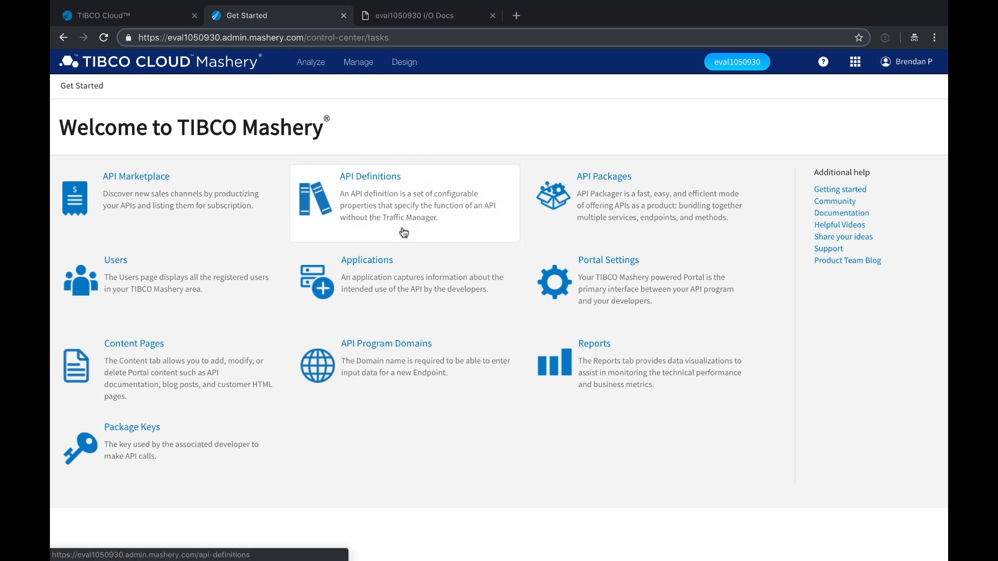
# - Open the Marketing API definition under Design > APIs
pyautogui.moveTo(405, 62)
pyautogui.click(410, 88)
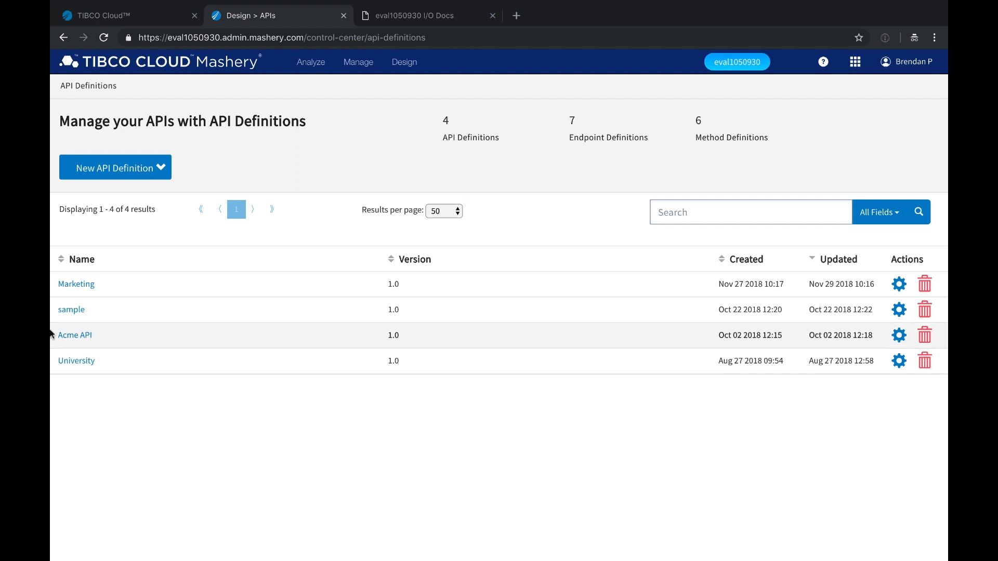
pyautogui.click(83, 284)
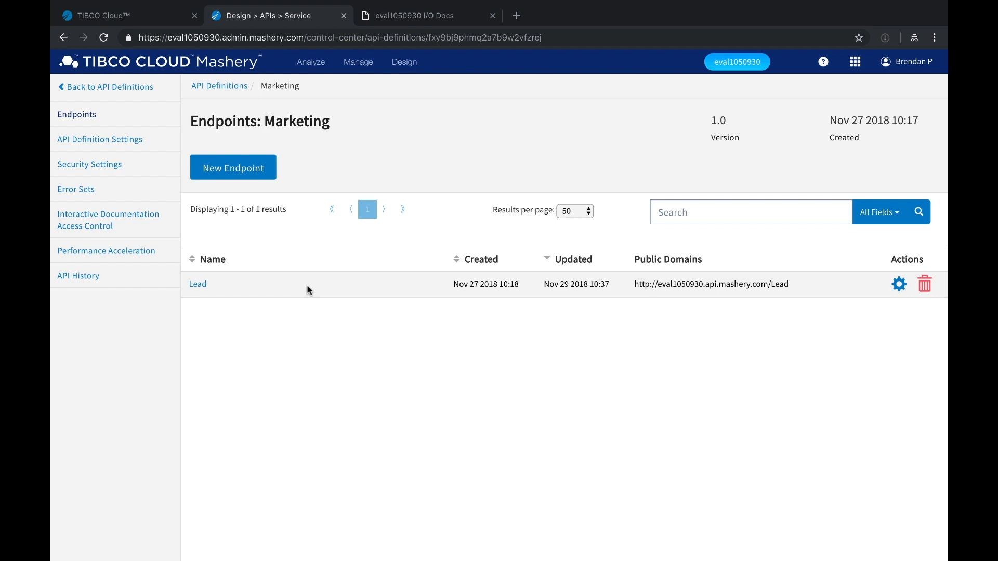
# - Open the Marketing package's Marketing User plan under Design > Packages
pyautogui.click(405, 61)
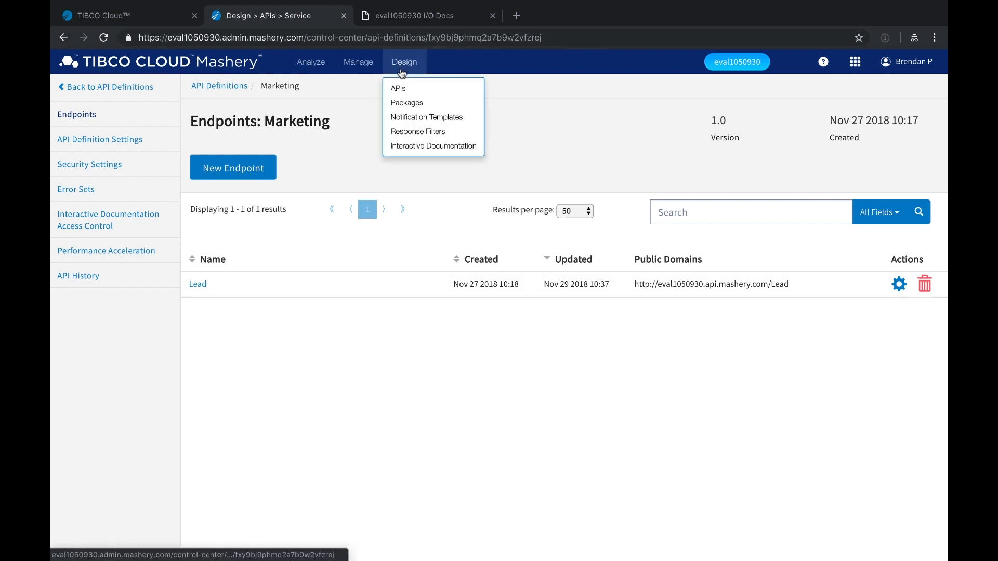
pyautogui.click(403, 102)
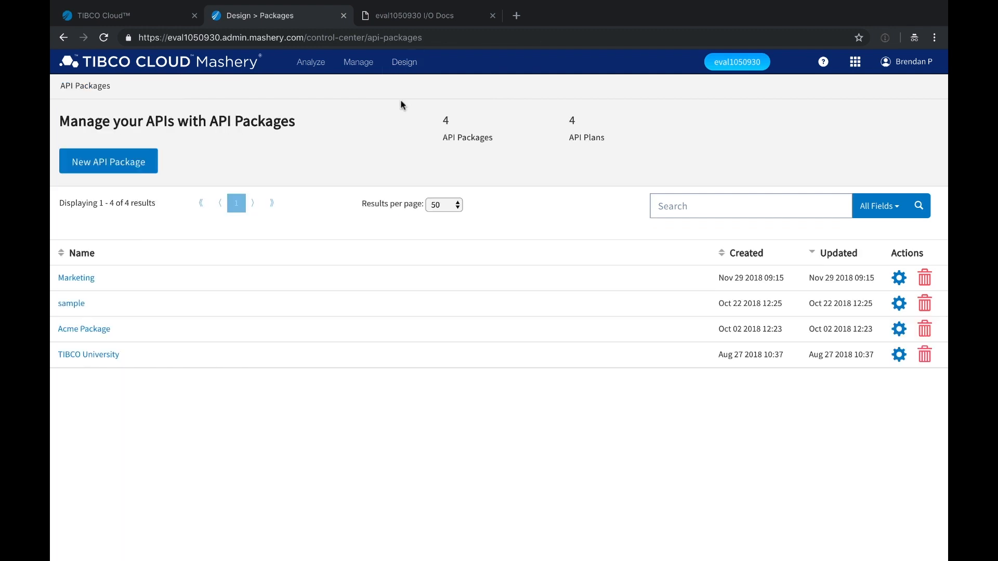
pyautogui.click(76, 281)
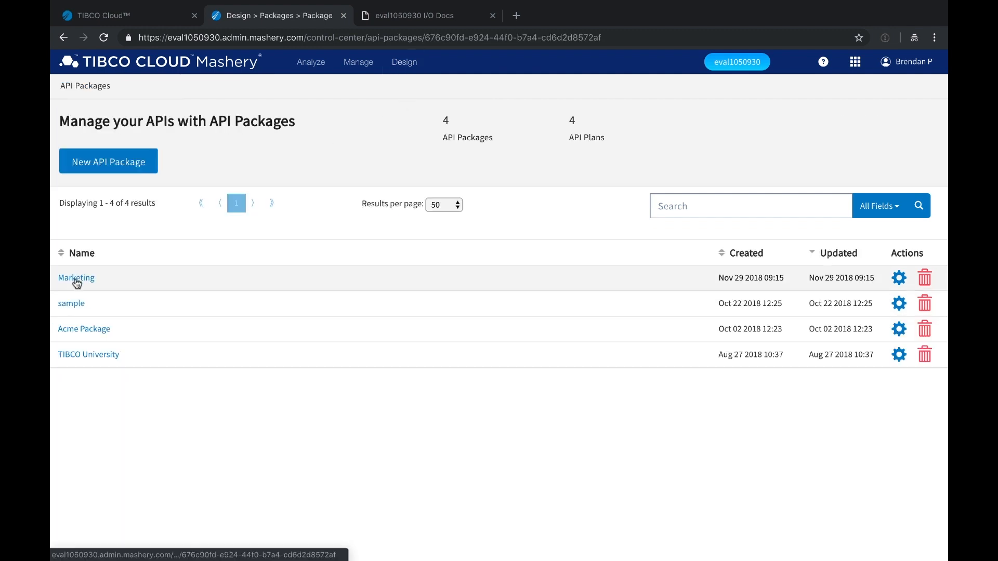
pyautogui.click(230, 287)
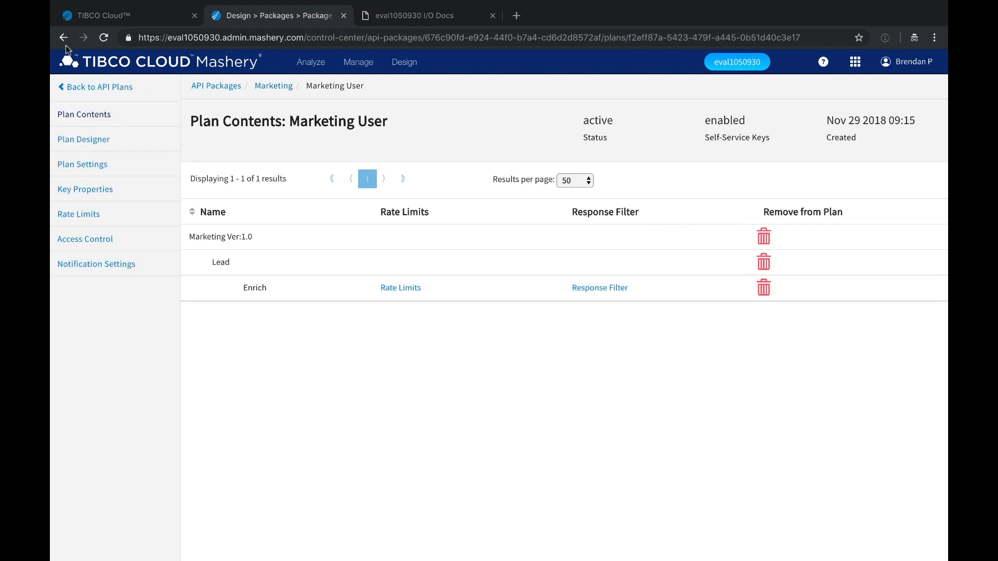
# - Link the University API's Alumni endpoint to the Marketing User plan, save, and open Analyze > Reports
pyautogui.click(83, 138)
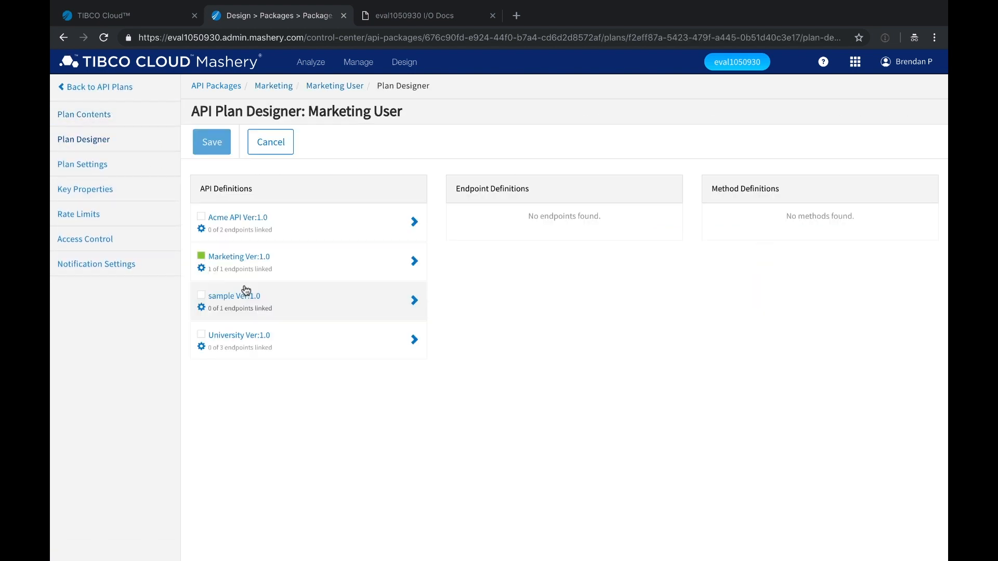
pyautogui.click(308, 267)
pyautogui.click(510, 236)
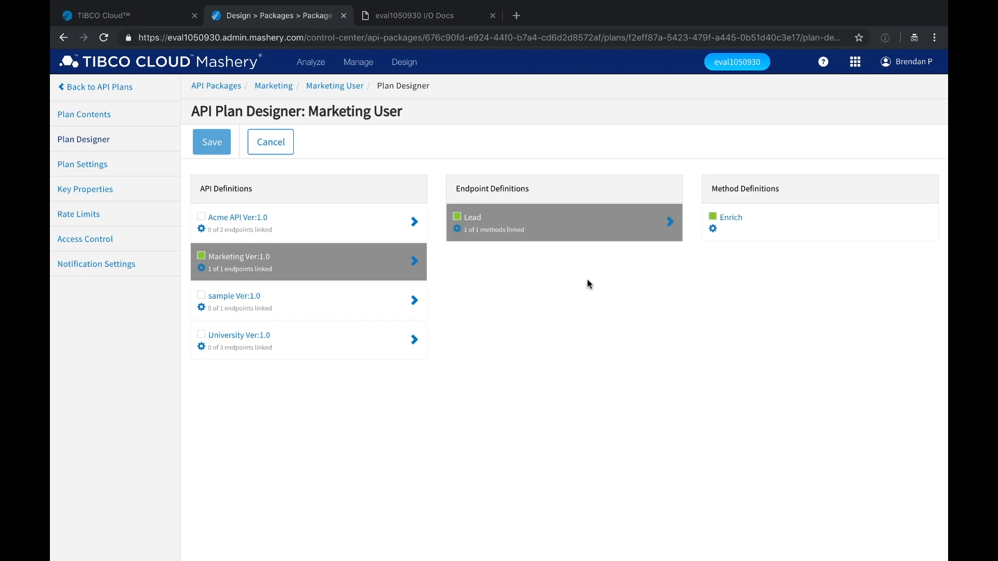
pyautogui.click(307, 349)
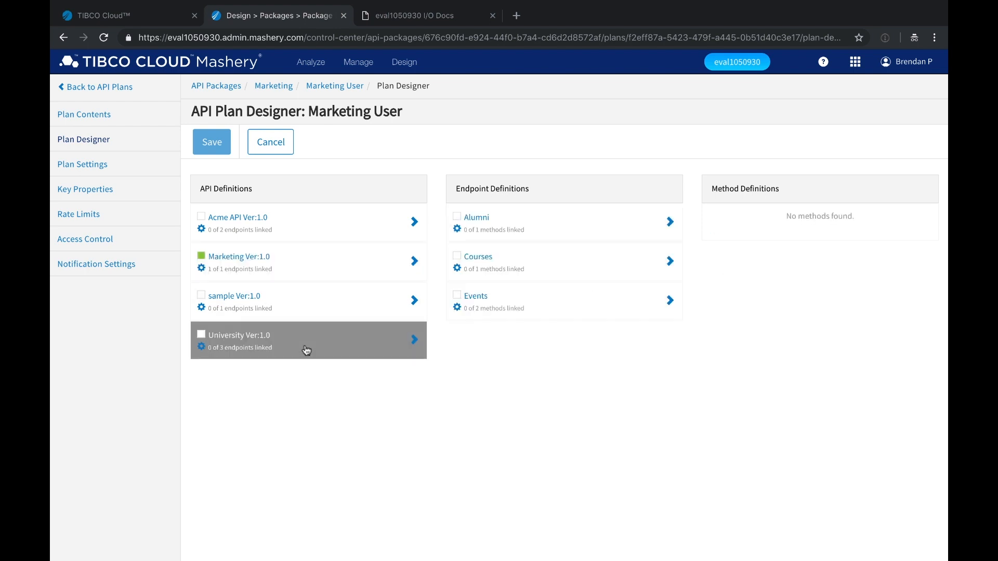
pyautogui.click(458, 218)
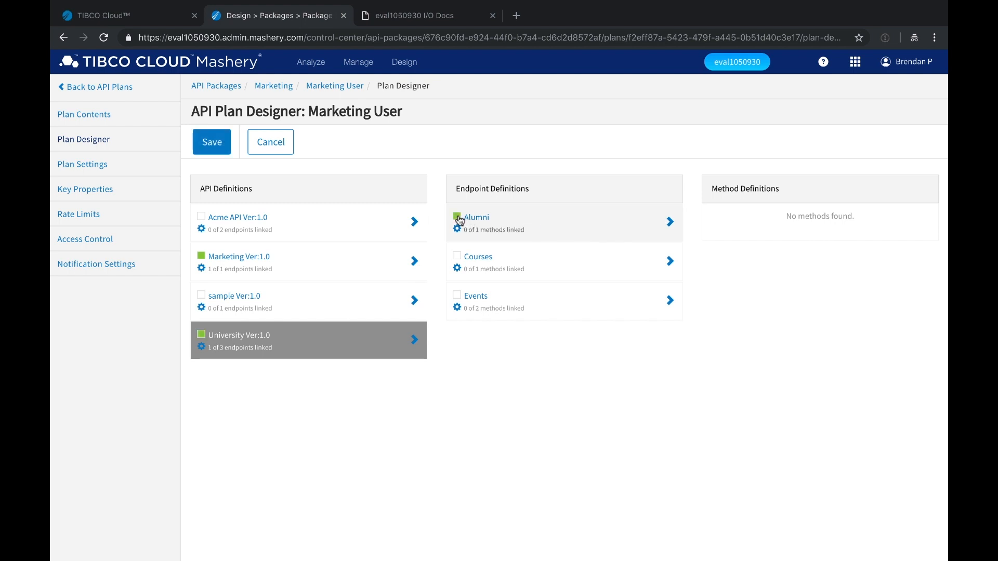
pyautogui.click(668, 222)
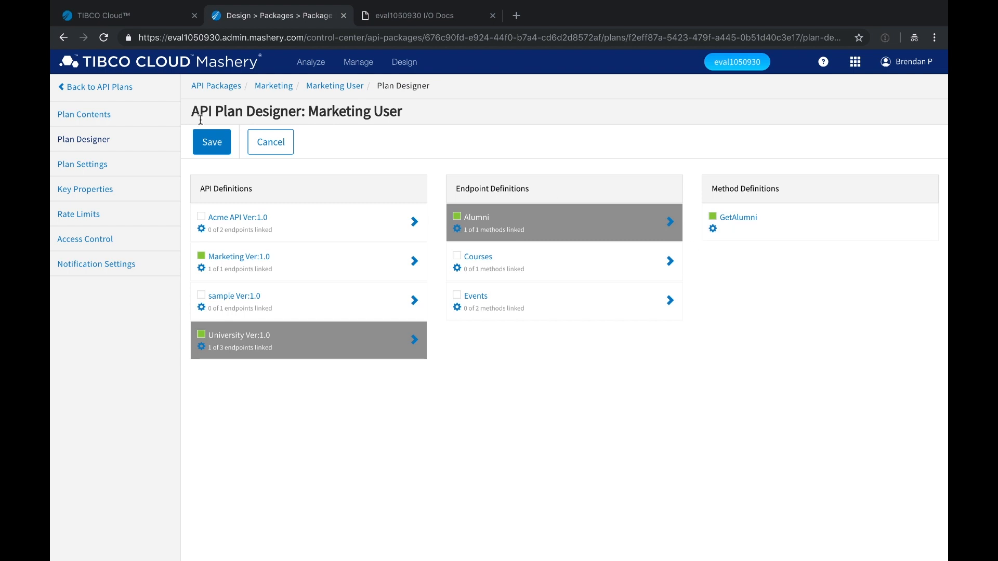
pyautogui.click(210, 142)
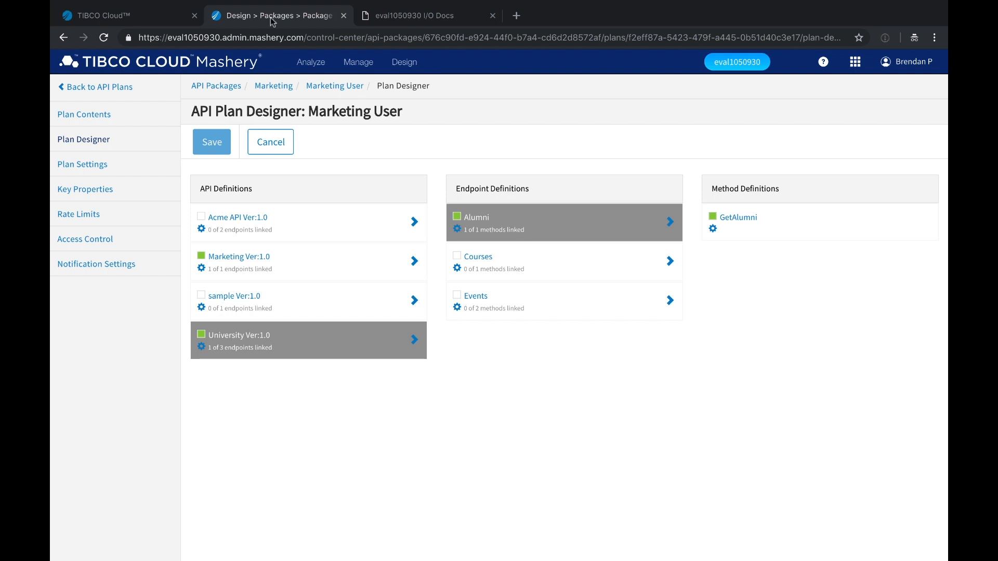
pyautogui.click(312, 67)
pyautogui.click(315, 94)
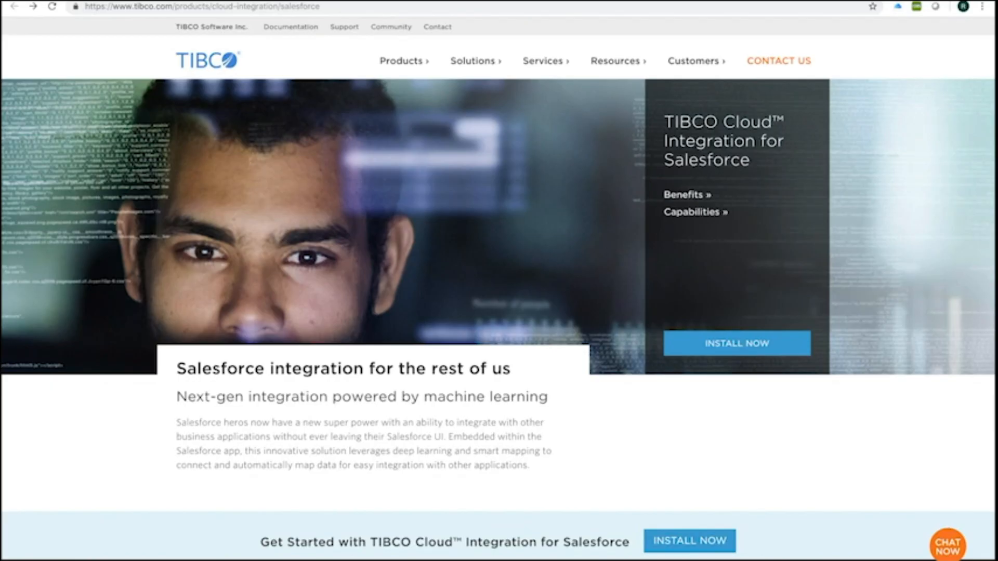
# - Scroll through the TIBCO Cloud Integration for Salesforce product page and open the Install Now download form
pyautogui.scroll(-8, 499, 286)
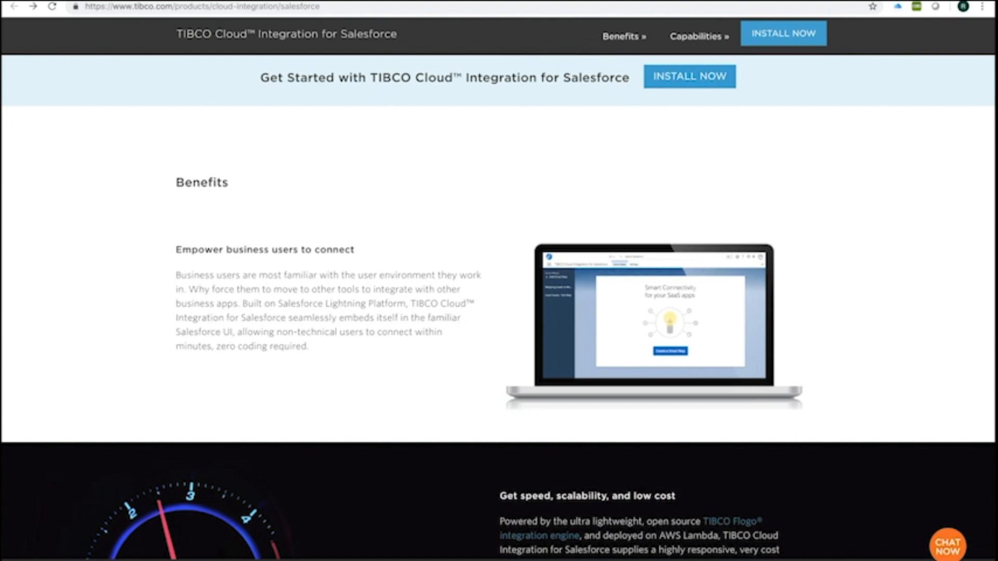
pyautogui.scroll(-1, 498, 307)
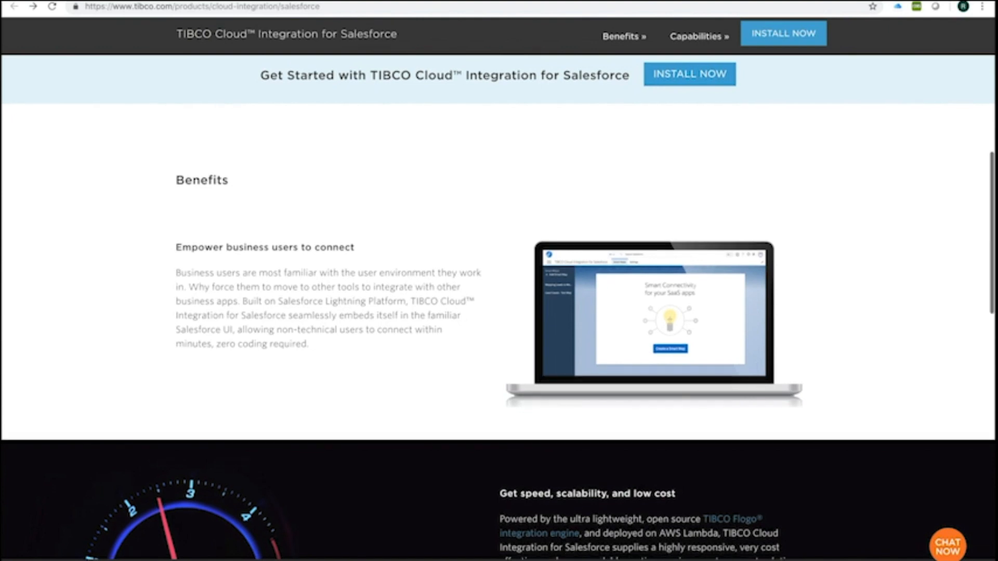
pyautogui.scroll(-5, 499, 307)
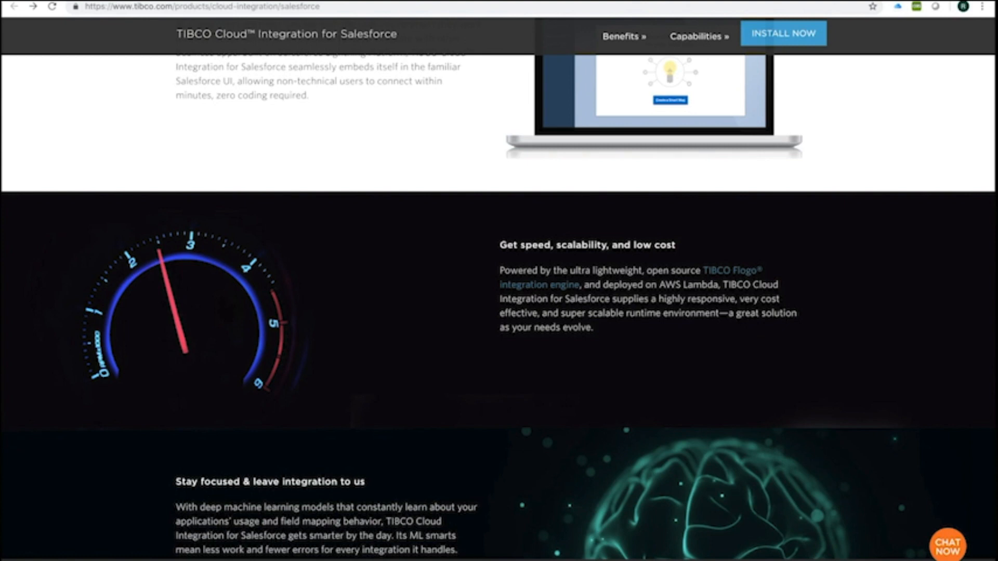
pyautogui.scroll(-4, 499, 306)
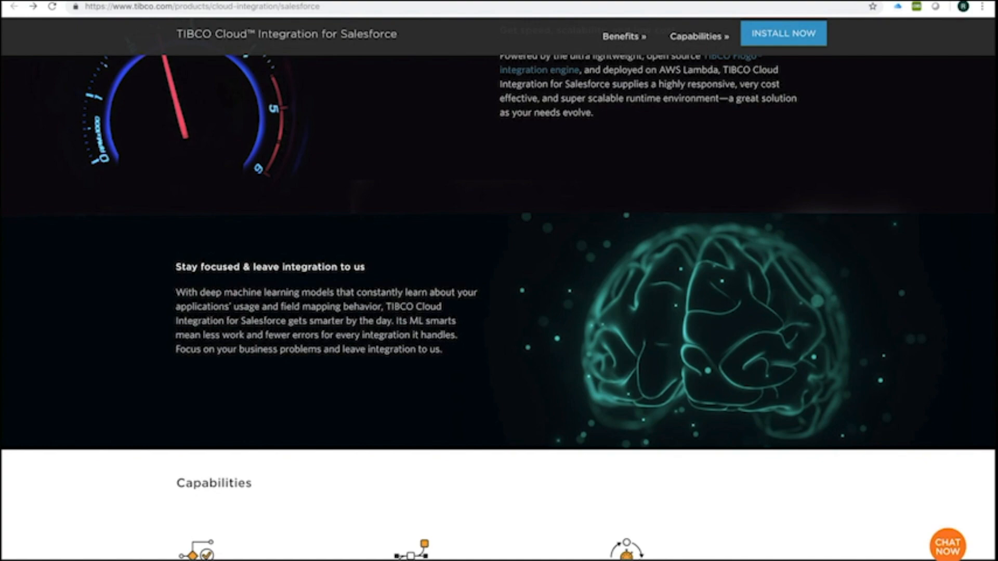
pyautogui.scroll(-9, 499, 307)
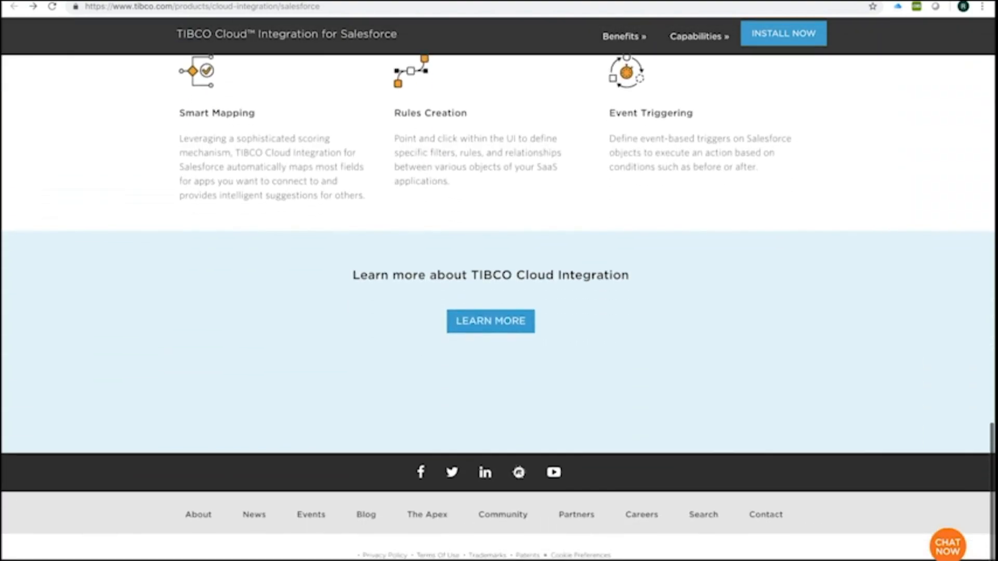
pyautogui.scroll(20, 499, 306)
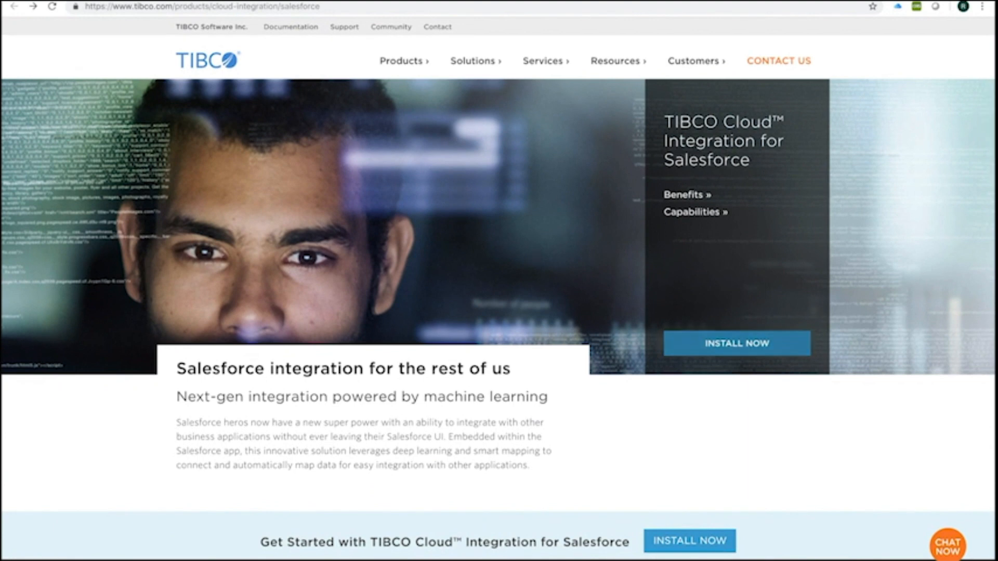
pyautogui.click(737, 343)
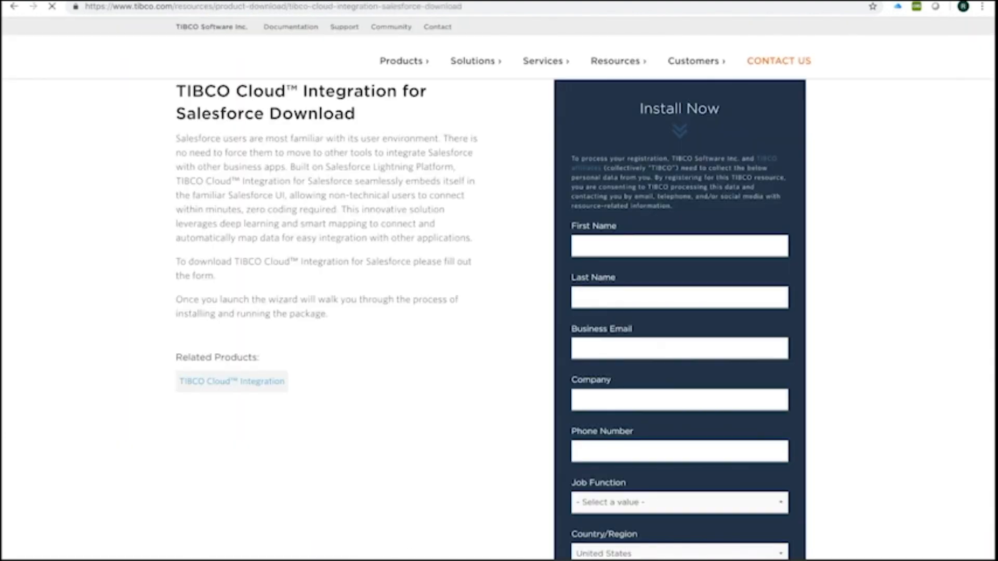
pyautogui.scroll(-5, 499, 291)
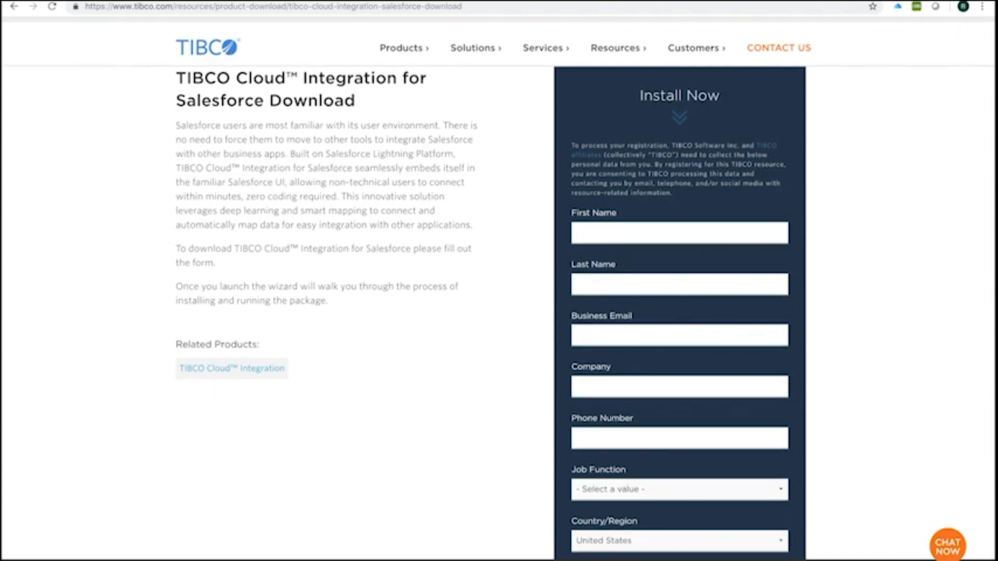
pyautogui.scroll(5, 499, 291)
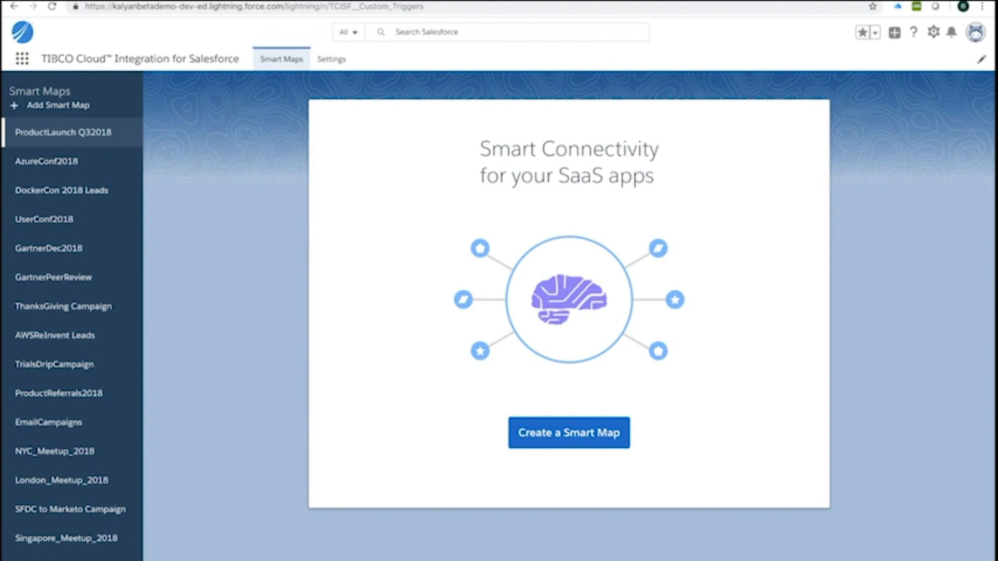
# - Create Smart Map 'SFDC to Marketo Insert' with Lead as source, running After Insert
pyautogui.click(21, 58)
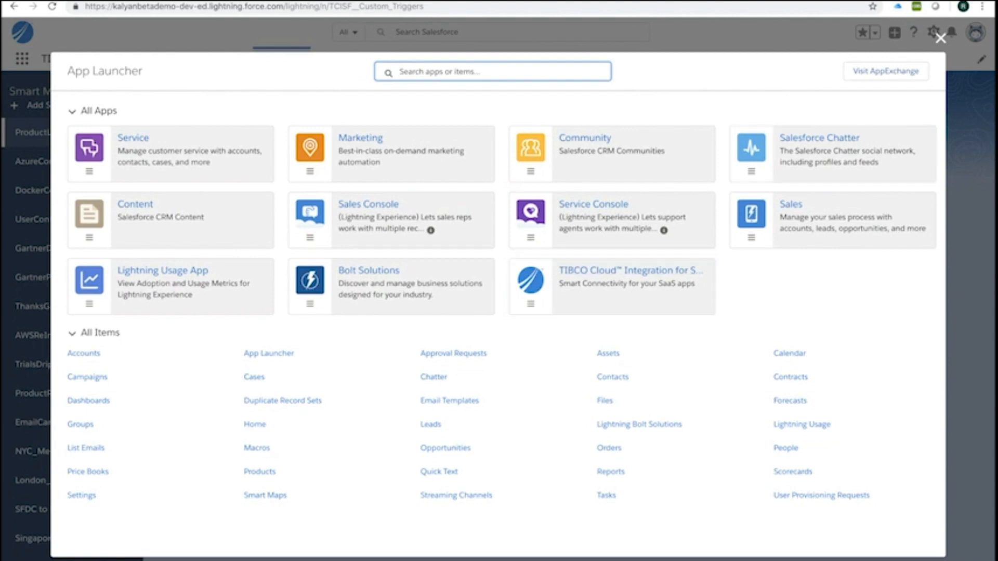
pyautogui.press('Escape')
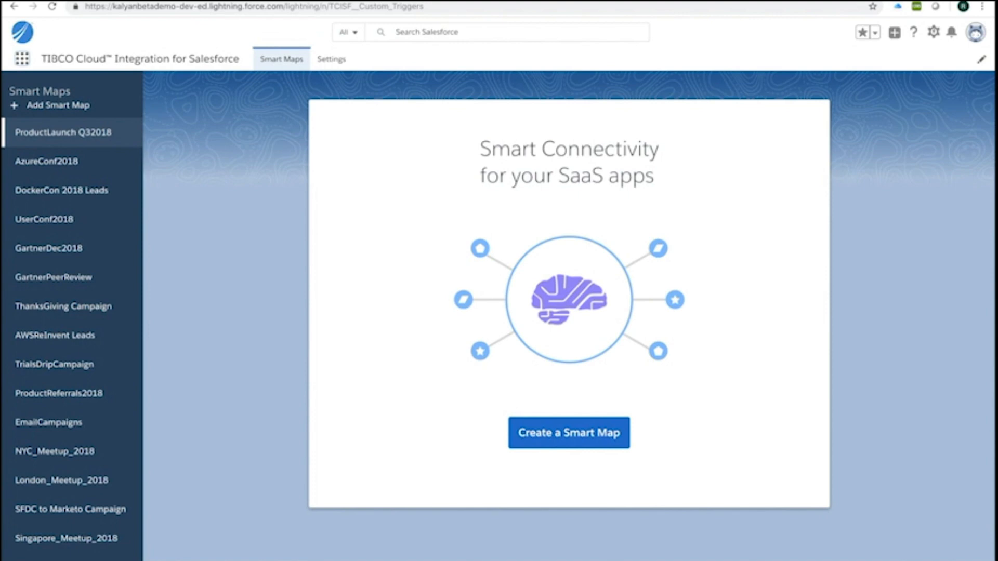
pyautogui.click(569, 433)
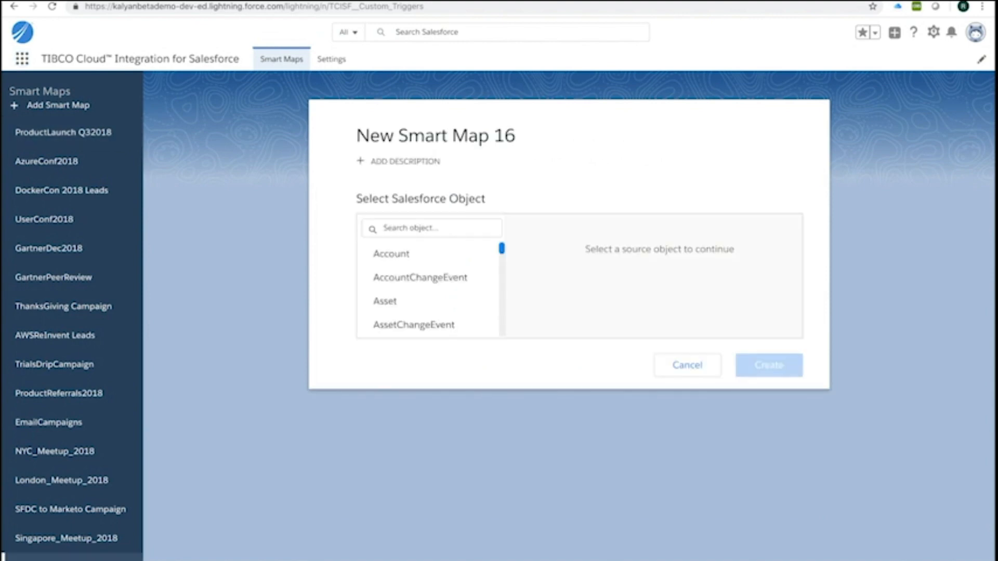
pyautogui.tripleClick(516, 136)
pyautogui.write('SF')
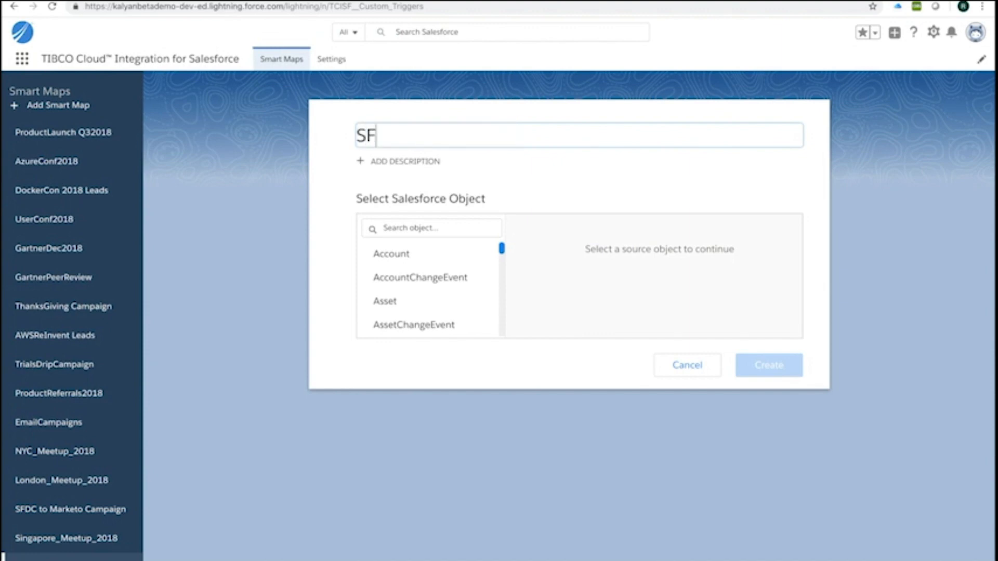
pyautogui.write('DC to Marketo Insert')
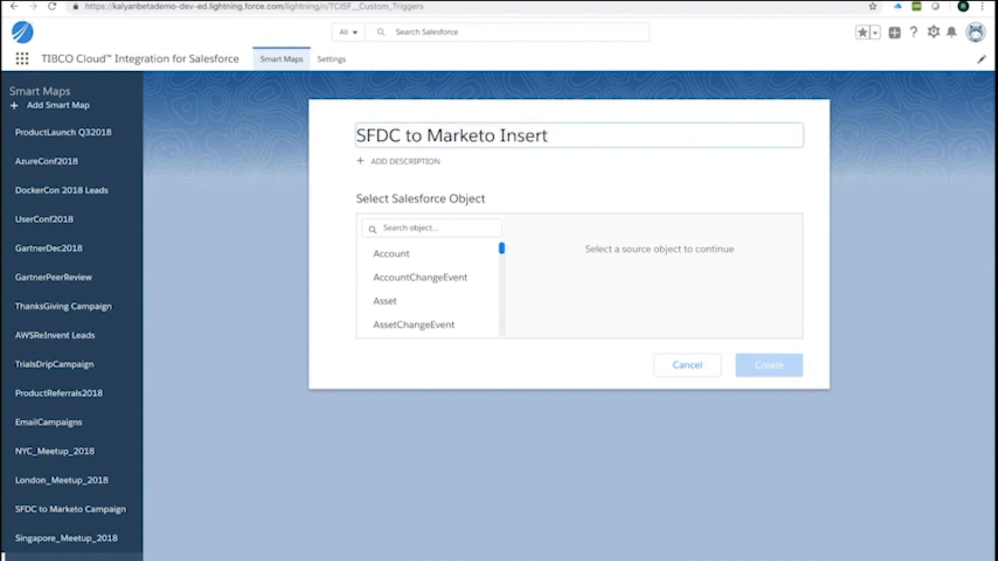
pyautogui.press('Tab')
pyautogui.write('Lead')
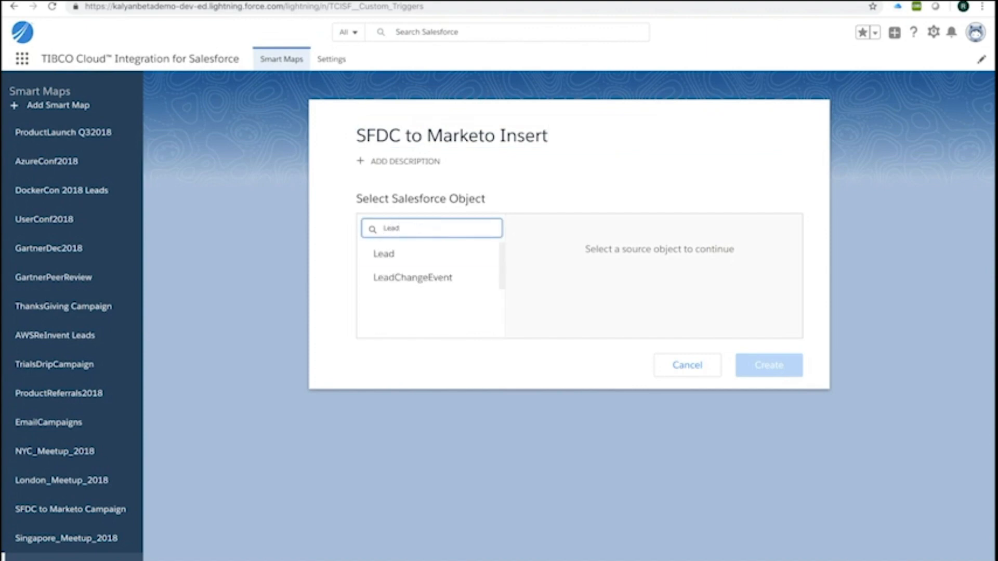
pyautogui.click(395, 253)
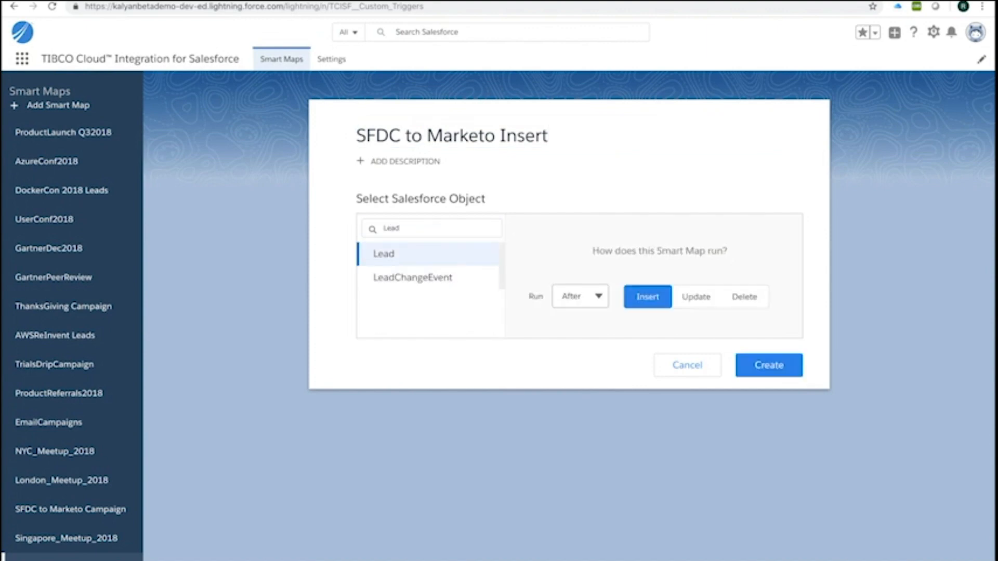
pyautogui.click(581, 296)
pyautogui.click(580, 320)
pyautogui.click(768, 365)
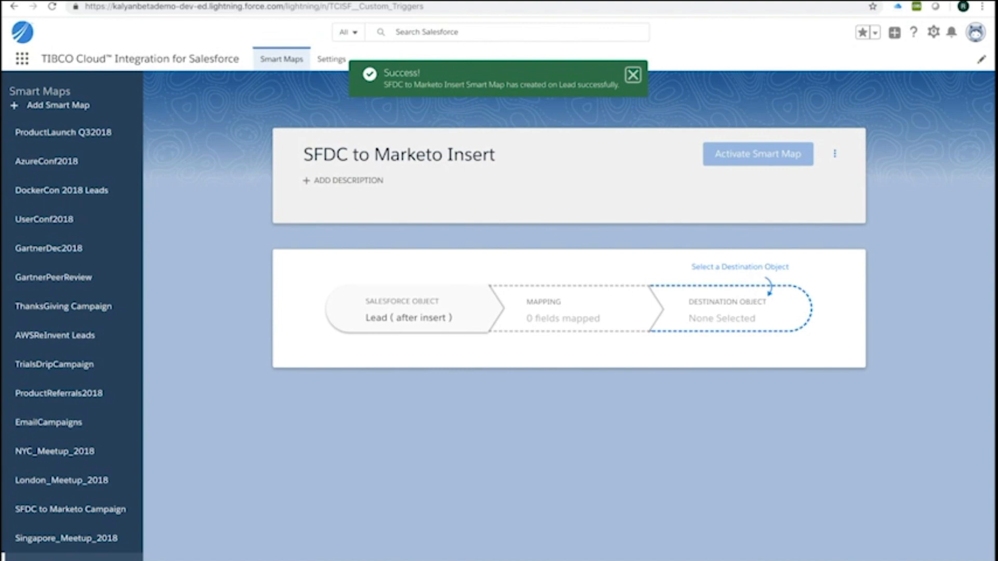
# - Set the destination object to Marketo Instance 1 Leads
pyautogui.click(728, 310)
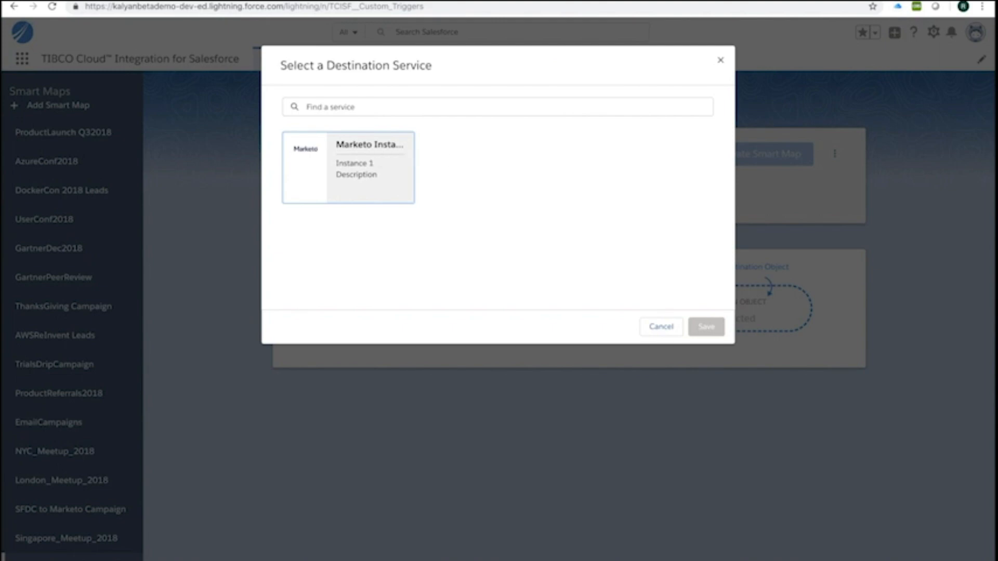
pyautogui.click(372, 156)
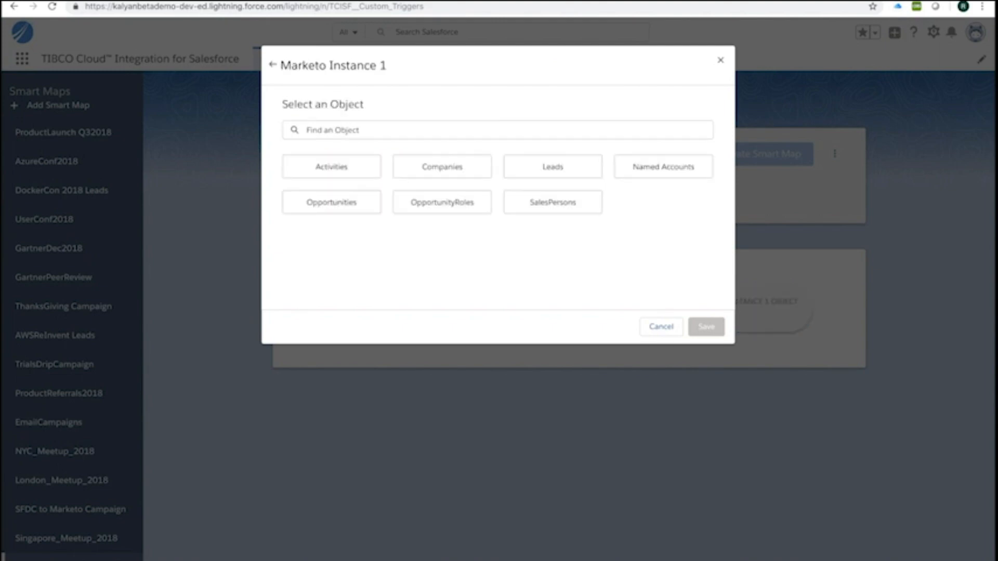
pyautogui.click(553, 166)
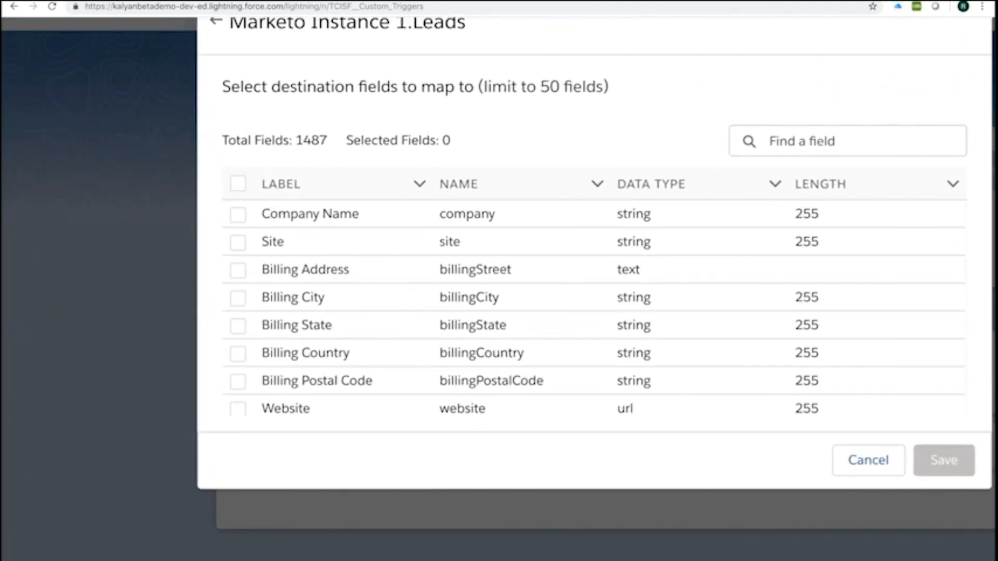
# - Add the Email Address, Company Name, First Name and Last Name fields and save
pyautogui.write('email')
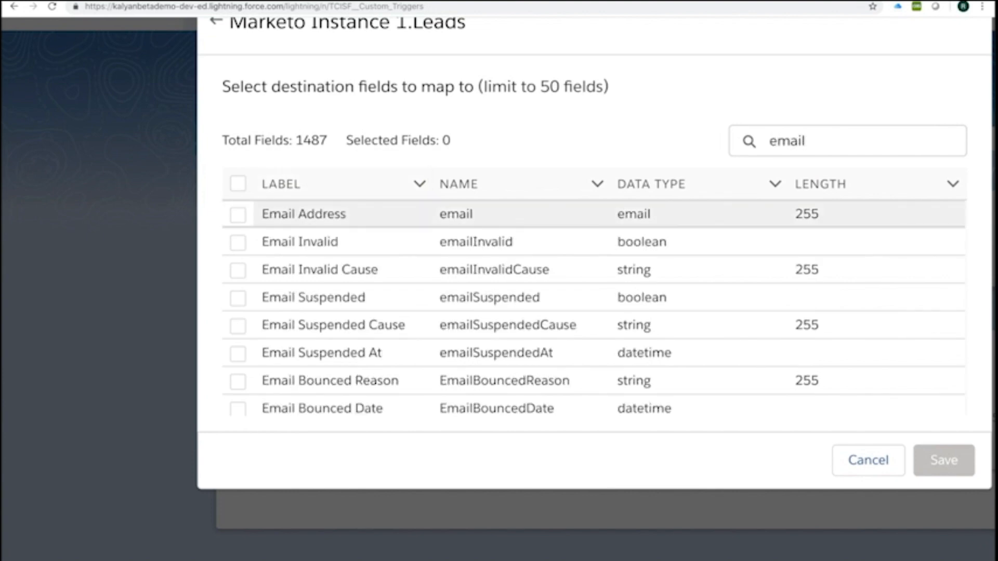
pyautogui.click(238, 214)
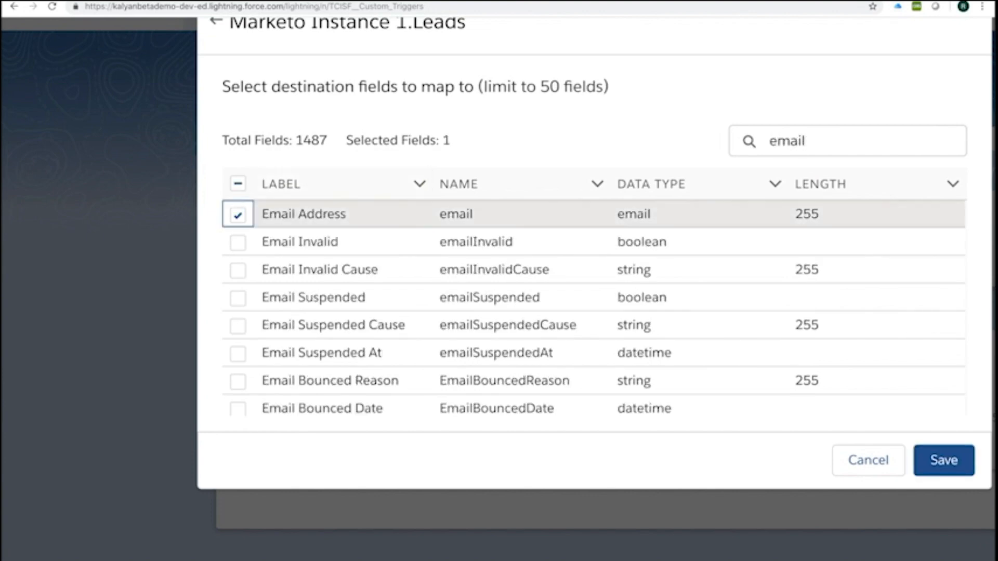
pyautogui.doubleClick(791, 140)
pyautogui.write('n')
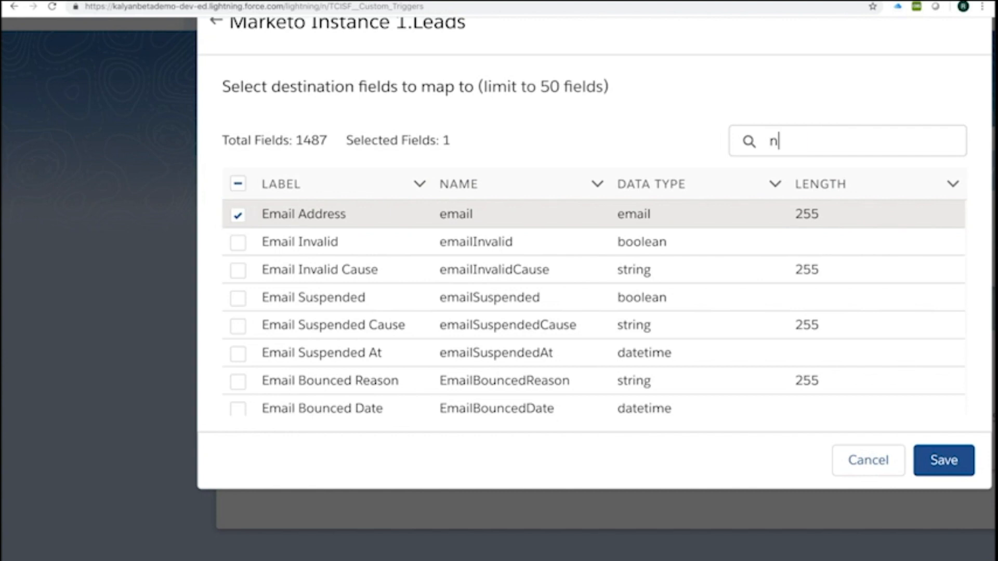
pyautogui.write('ame')
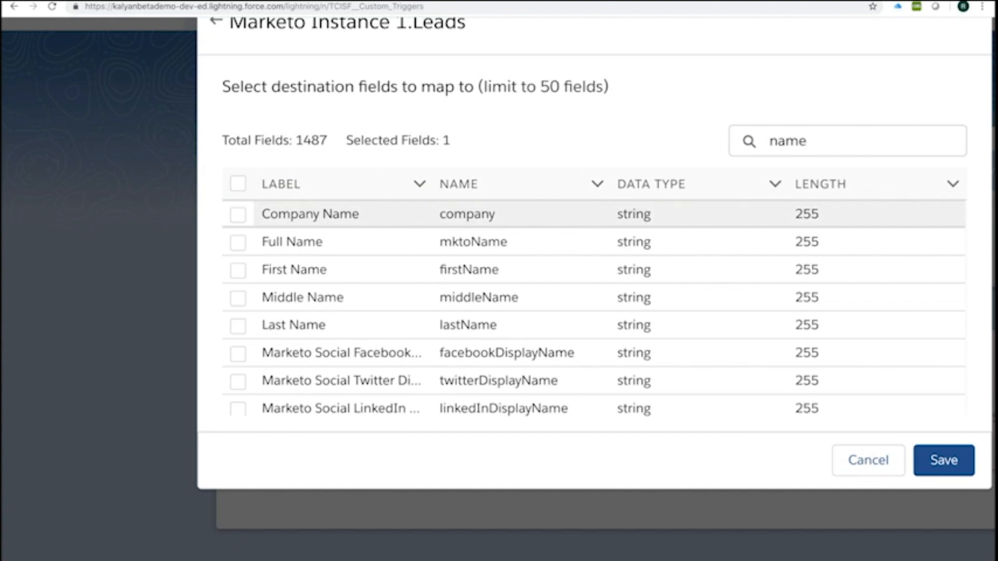
pyautogui.click(238, 215)
pyautogui.click(238, 270)
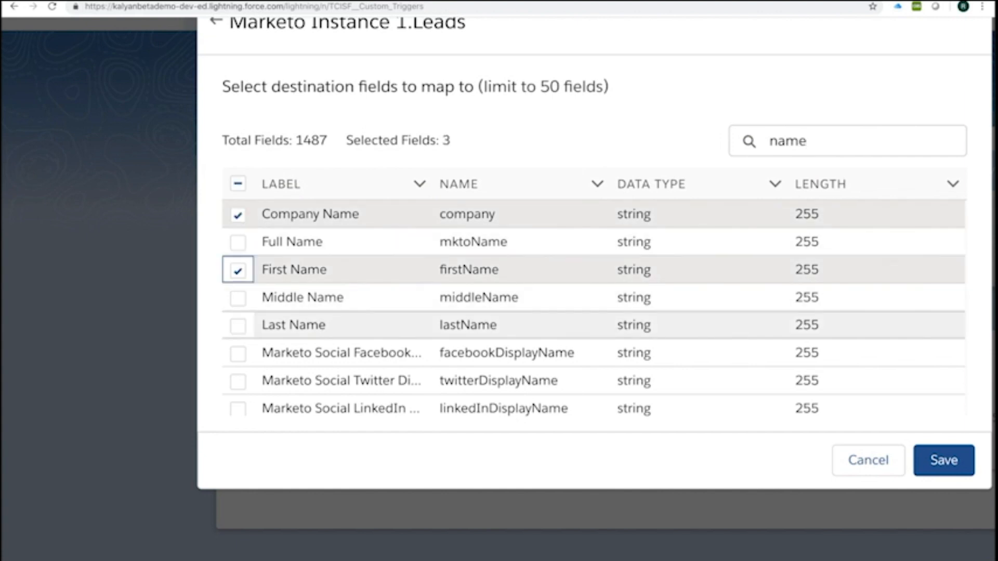
pyautogui.click(238, 326)
pyautogui.click(944, 460)
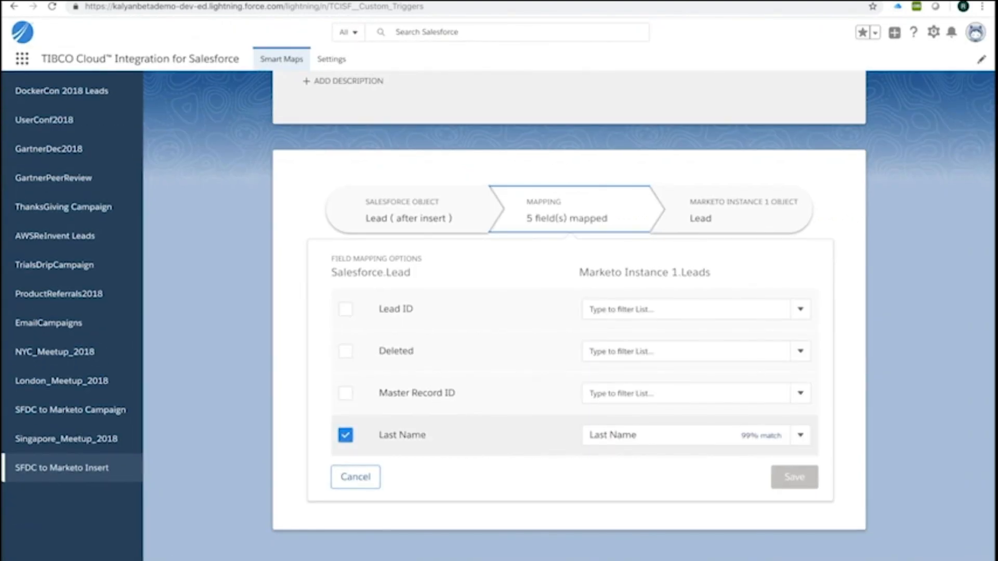
# - Keep Last Name → Last Name, unmap Full Name, confirm Email → Email Address, and save
pyautogui.scroll(-2, 574, 373)
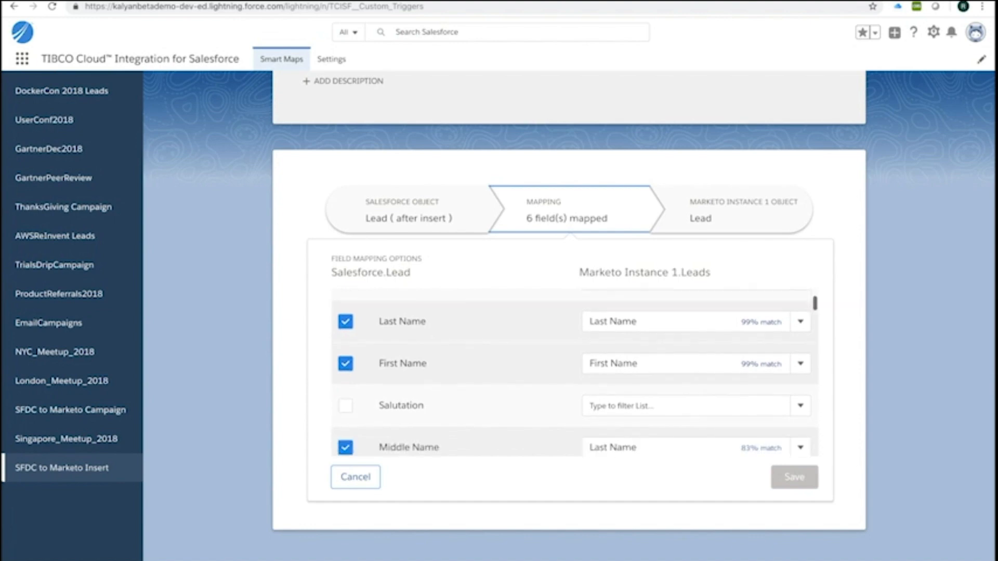
pyautogui.click(800, 311)
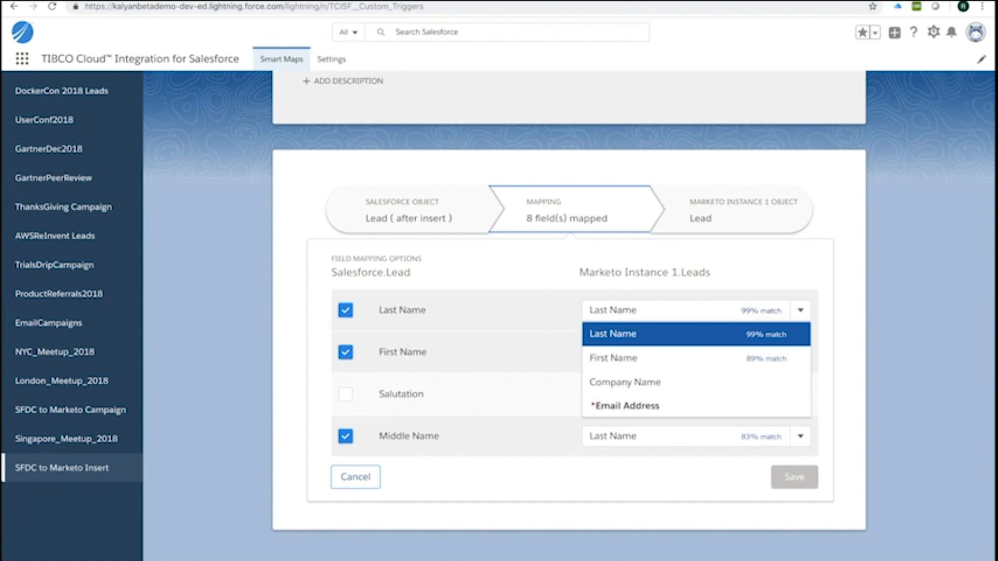
pyautogui.click(696, 334)
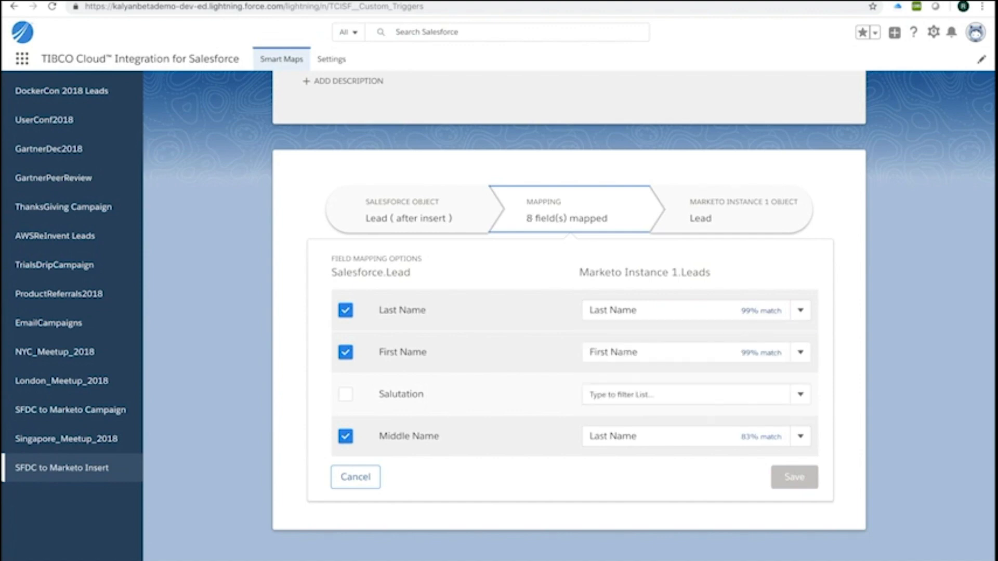
pyautogui.scroll(-2, 574, 373)
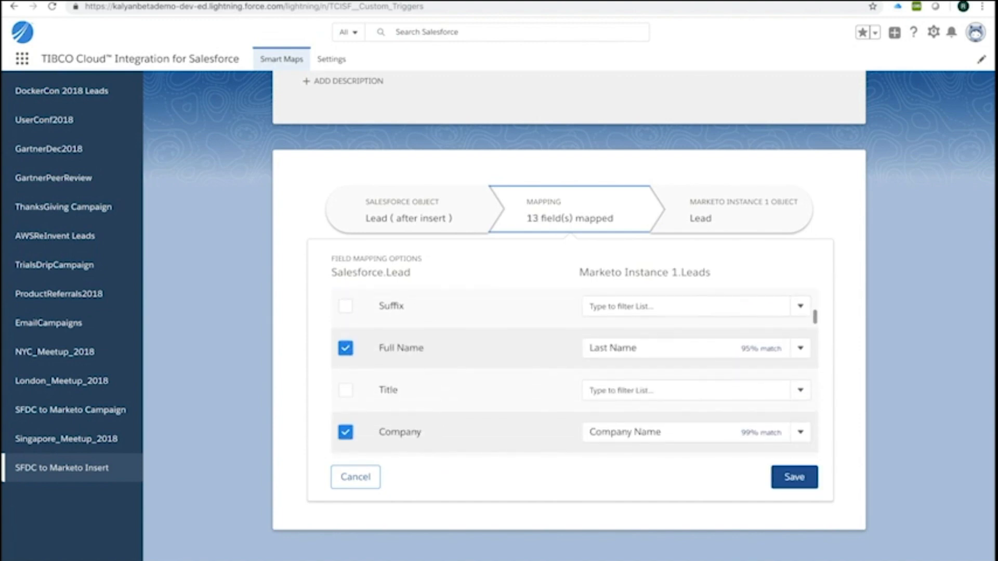
pyautogui.click(346, 348)
pyautogui.scroll(-8, 574, 372)
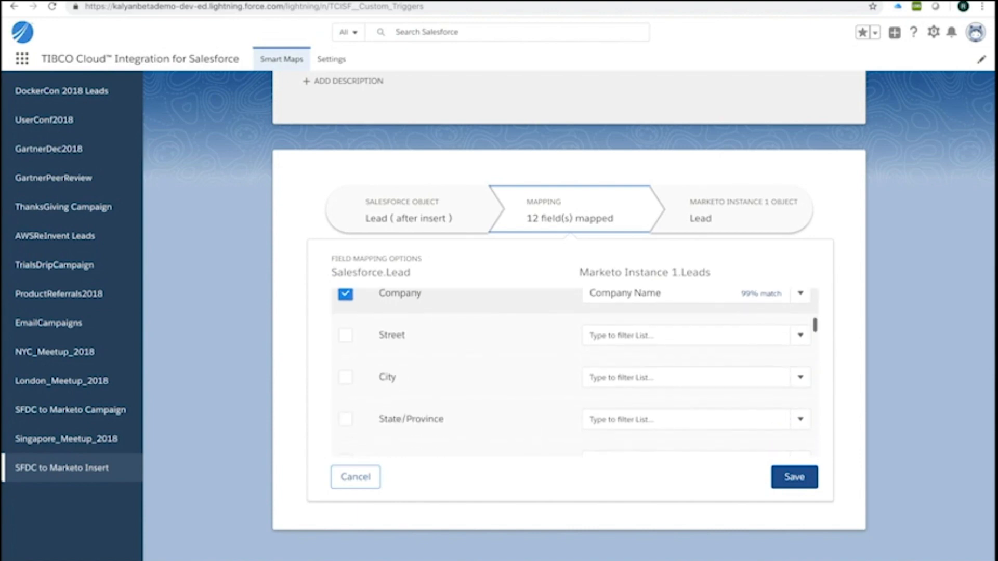
pyautogui.scroll(-5, 574, 373)
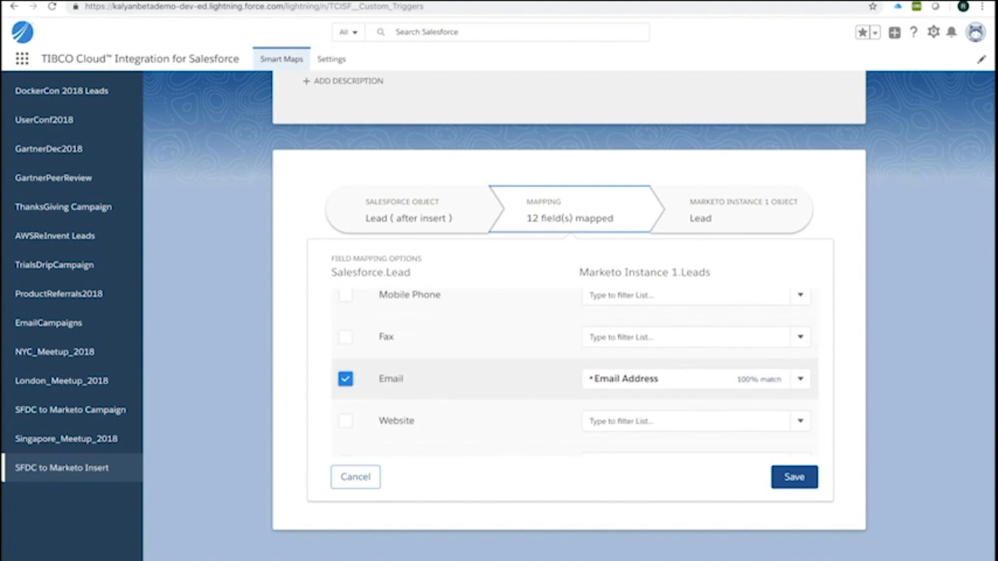
pyautogui.scroll(1, 574, 373)
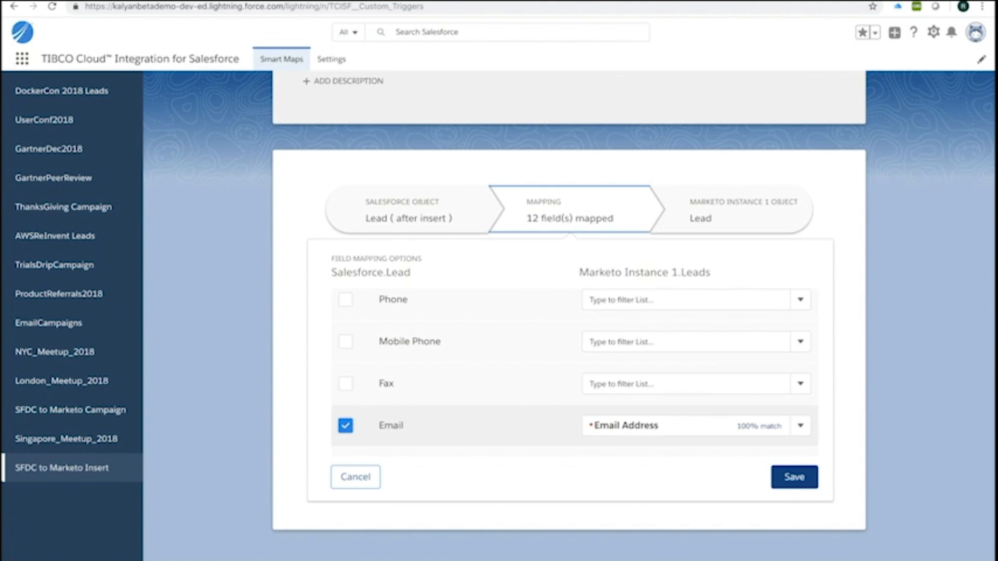
pyautogui.click(794, 477)
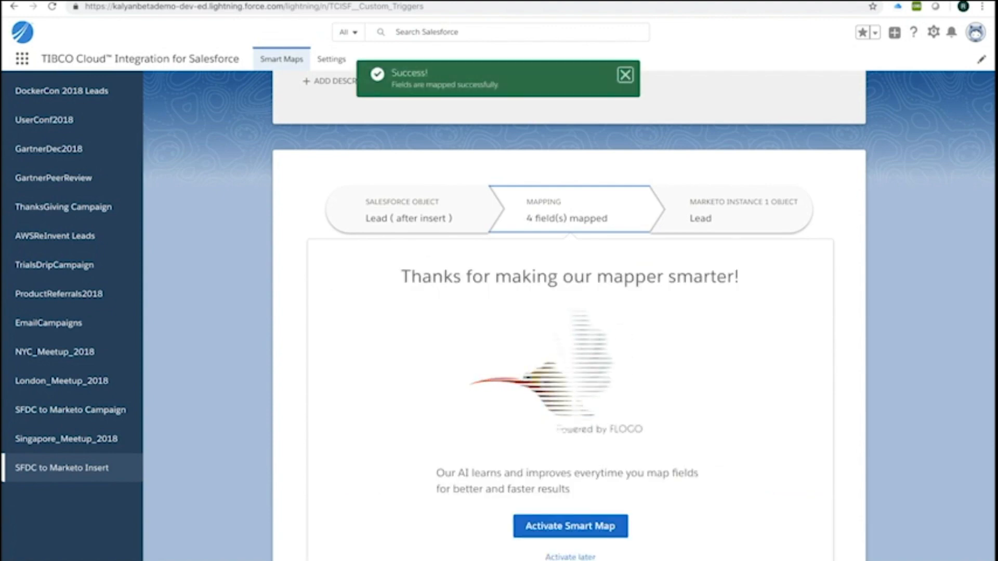
# - Activate the SFDC to Marketo Insert smart map and start a New Lead from the Leads list
pyautogui.scroll(-1, 570, 364)
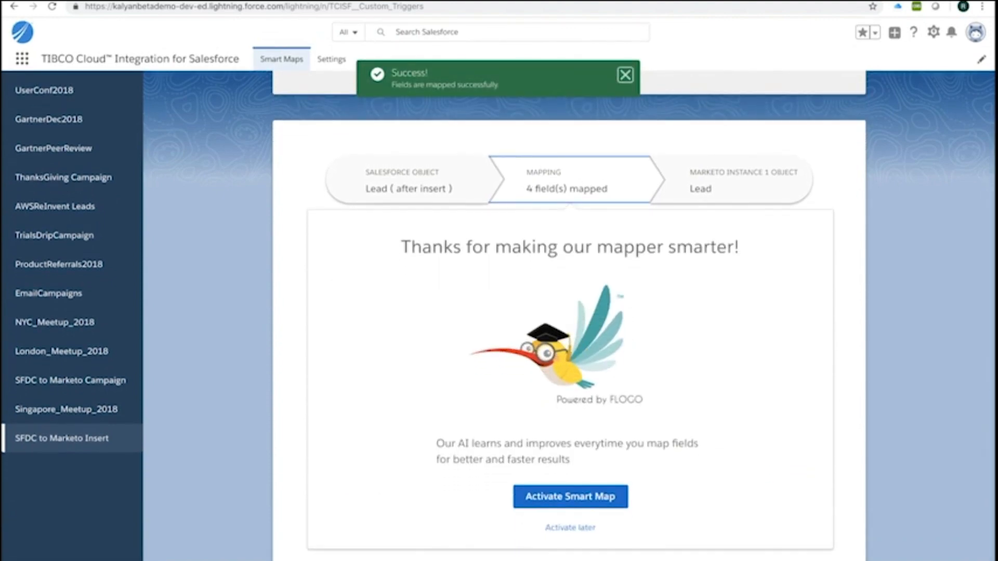
pyautogui.click(570, 496)
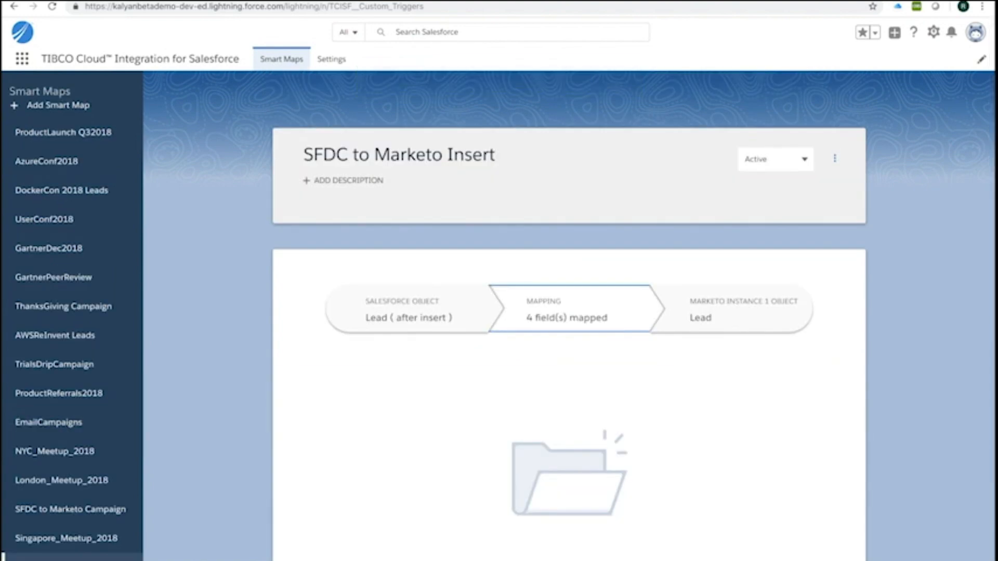
pyautogui.click(22, 58)
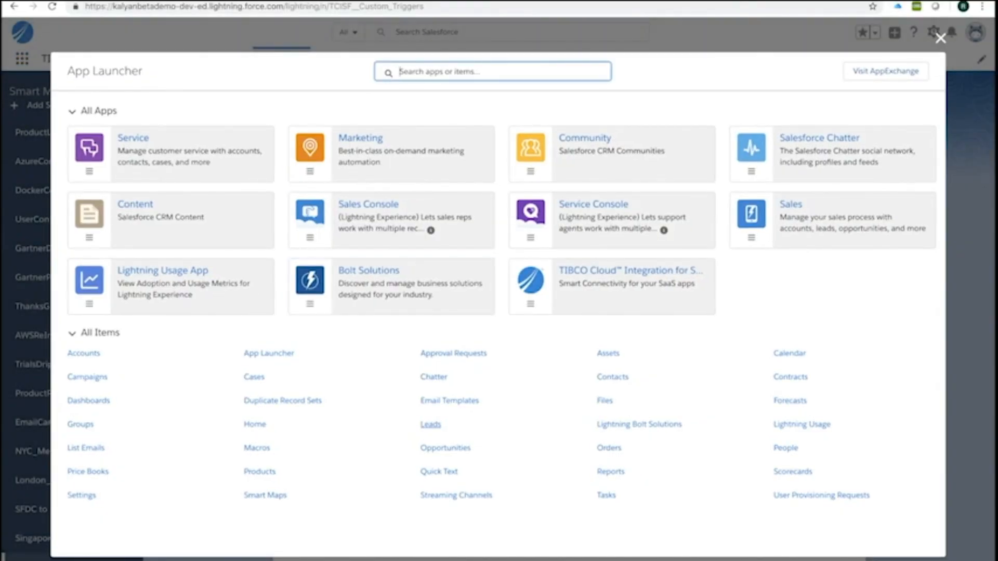
pyautogui.click(431, 424)
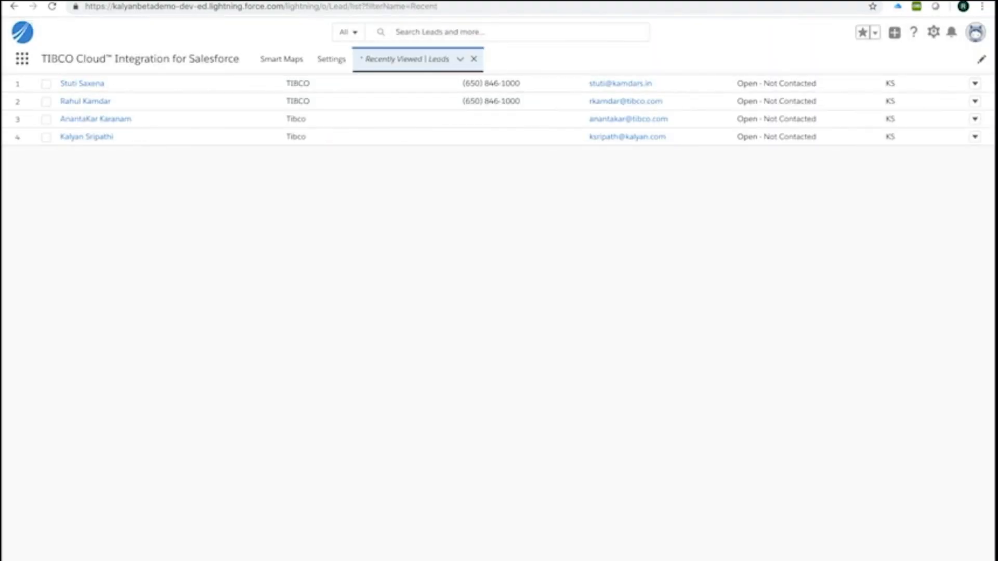
pyautogui.click(459, 59)
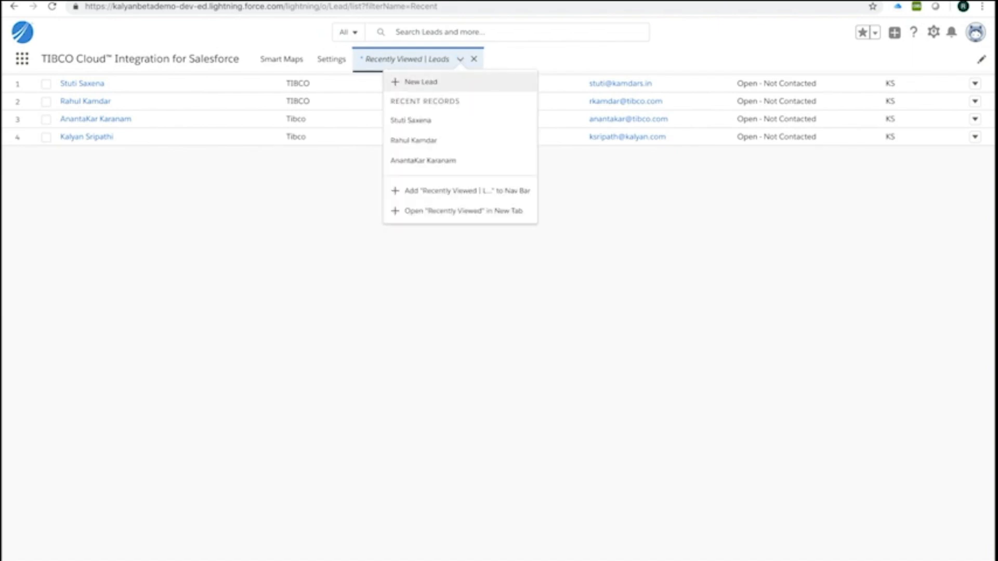
pyautogui.click(421, 81)
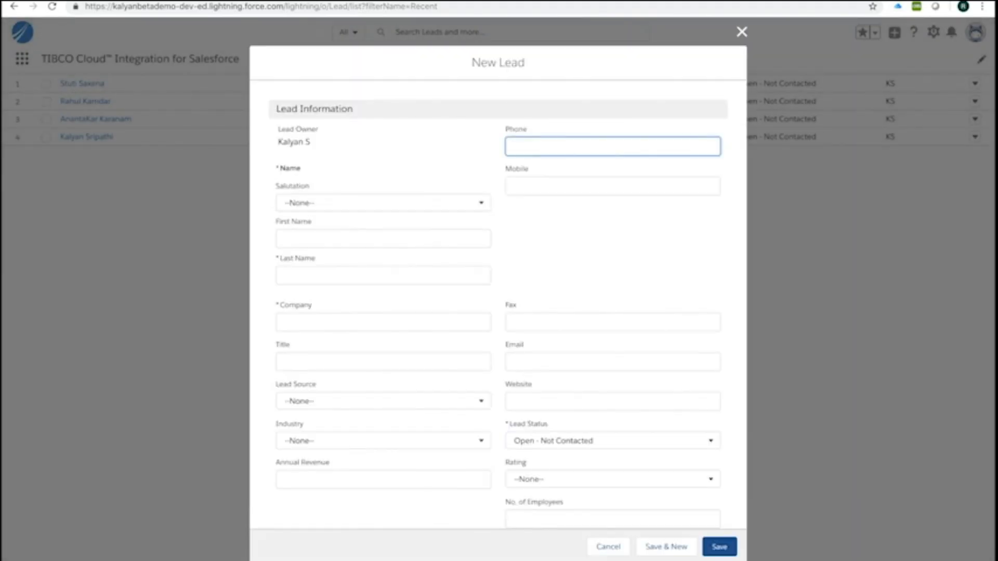
# - Create lead Gartner Demo at company TIBCO with the lead's e-mail address, and save it
pyautogui.click(368, 262)
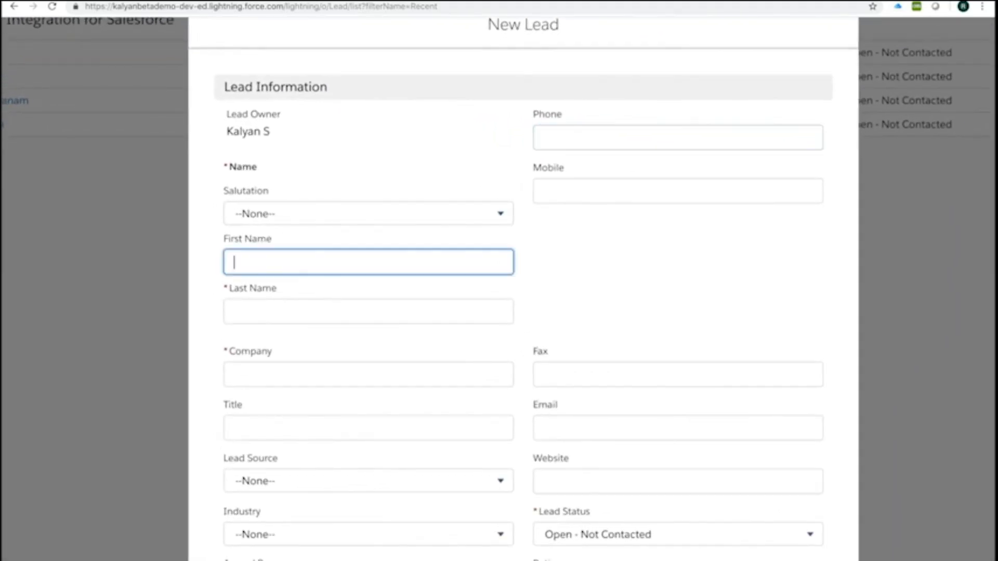
pyautogui.write('Gartner')
pyautogui.press('Tab')
pyautogui.write('Demo')
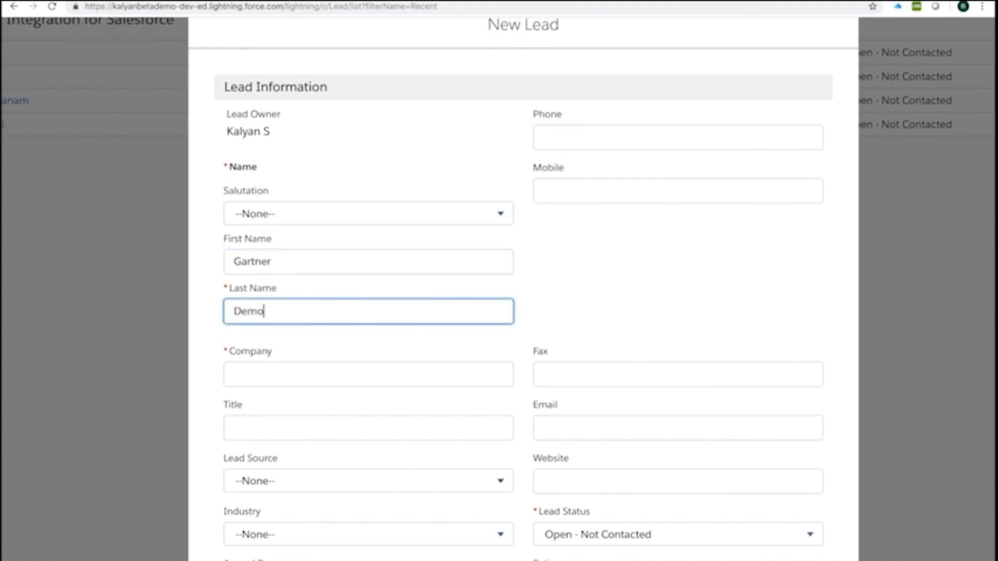
pyautogui.press('Tab')
pyautogui.write('TIBCO')
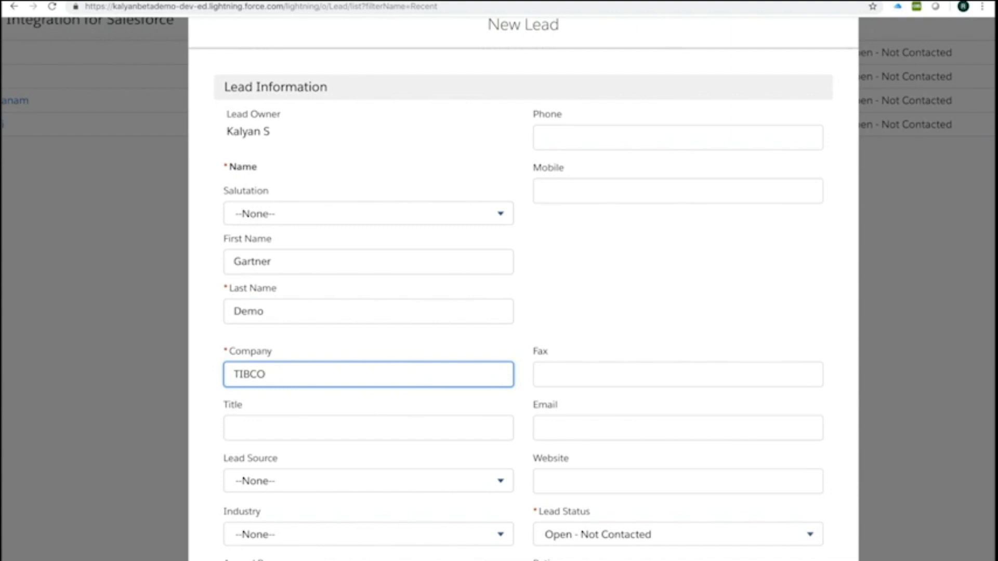
pyautogui.click(545, 428)
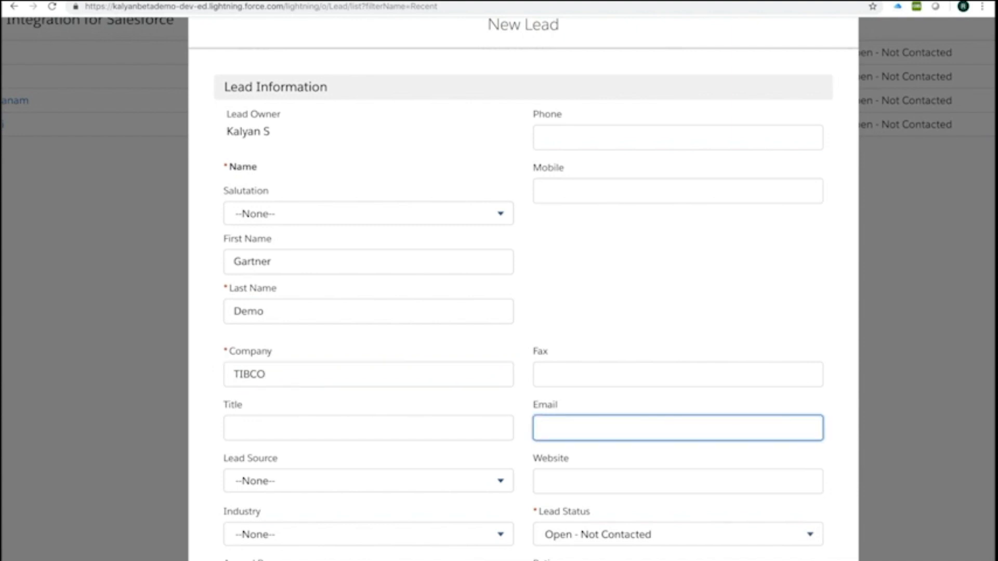
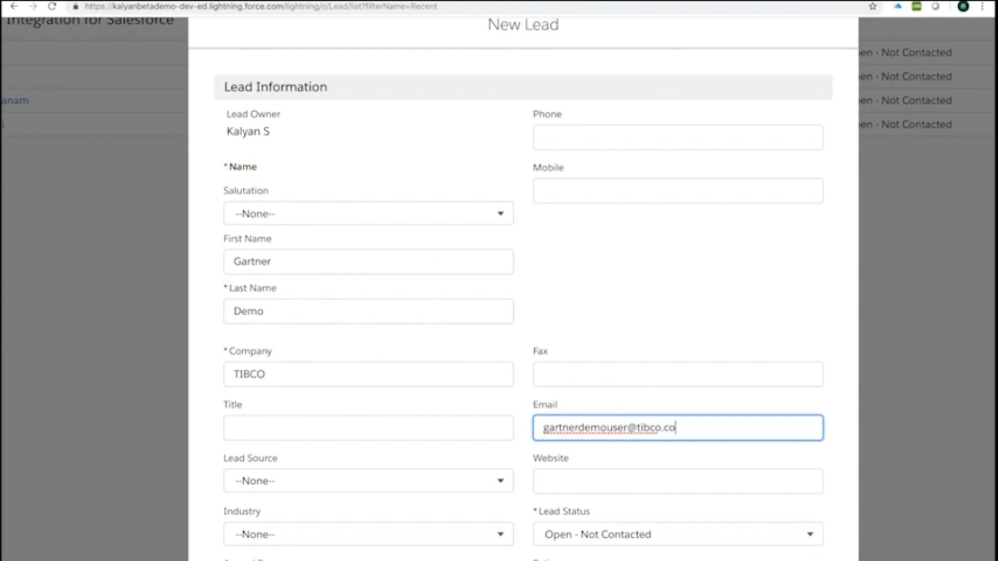
pyautogui.hotkey('ctrl', 'a')
pyautogui.click(670, 428)
pyautogui.scroll(-1, 669, 428)
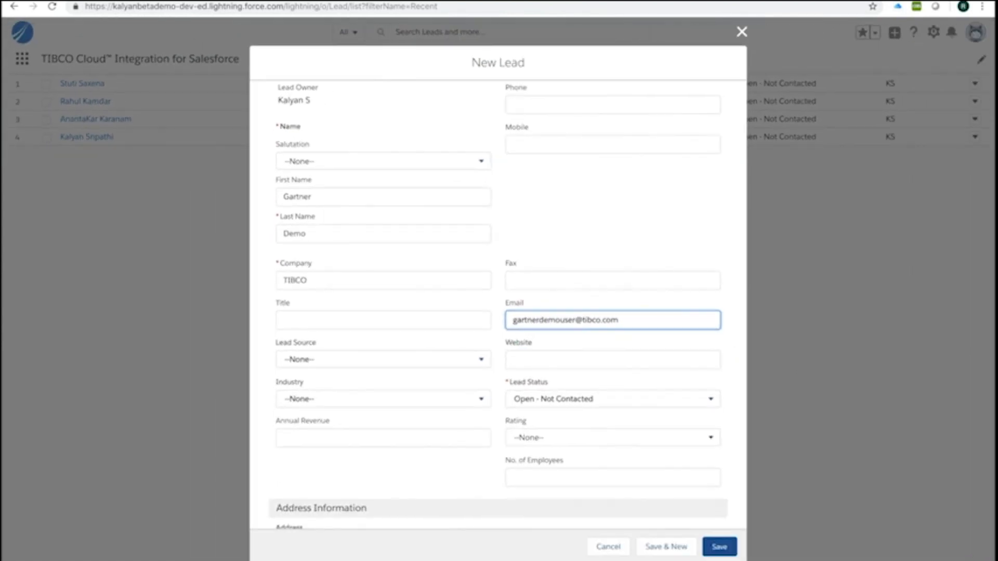
pyautogui.click(720, 547)
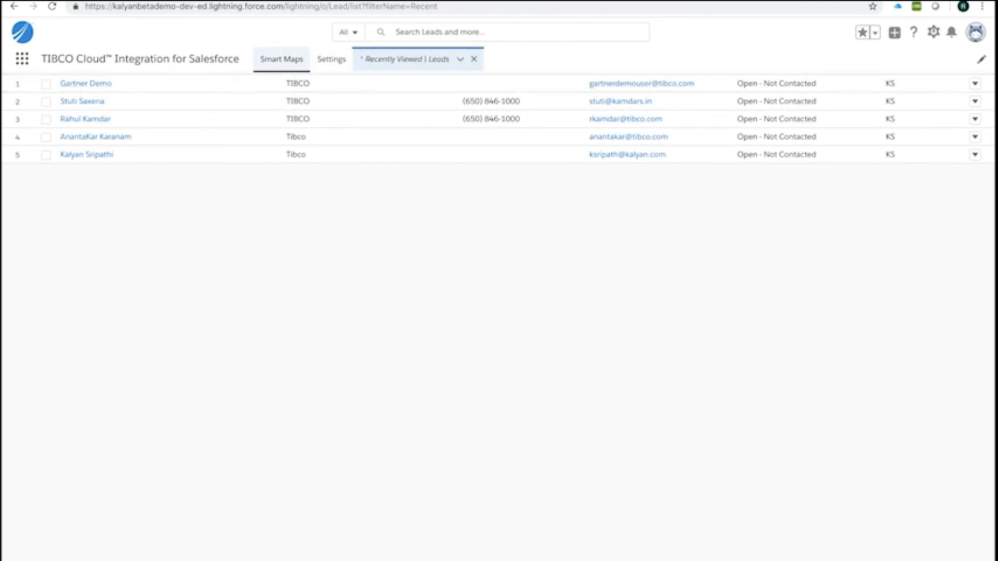
# - Check the SFDC to Marketo Insert run details for the new lead, then switch to Marketo's people list
pyautogui.click(281, 59)
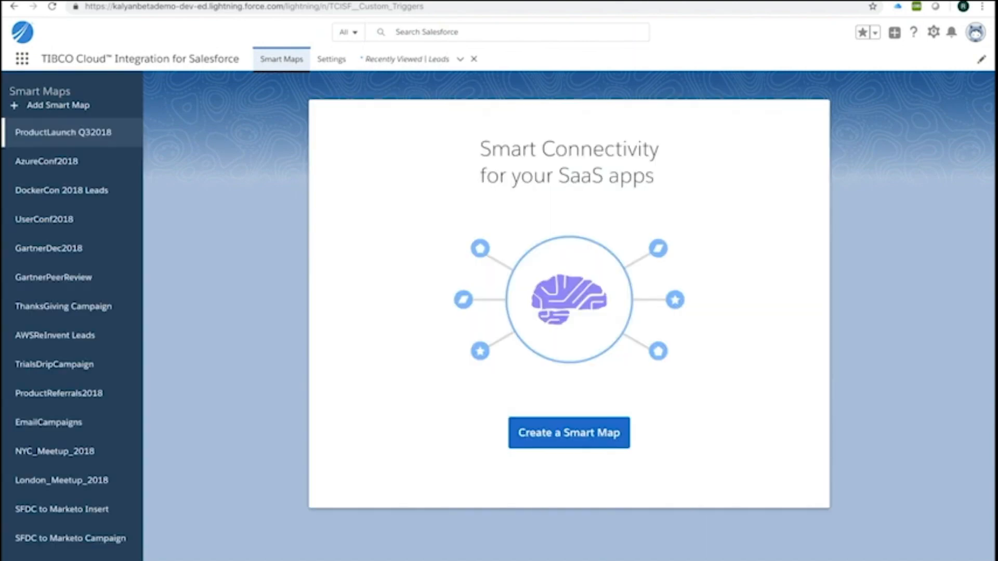
pyautogui.scroll(-1, 62, 458)
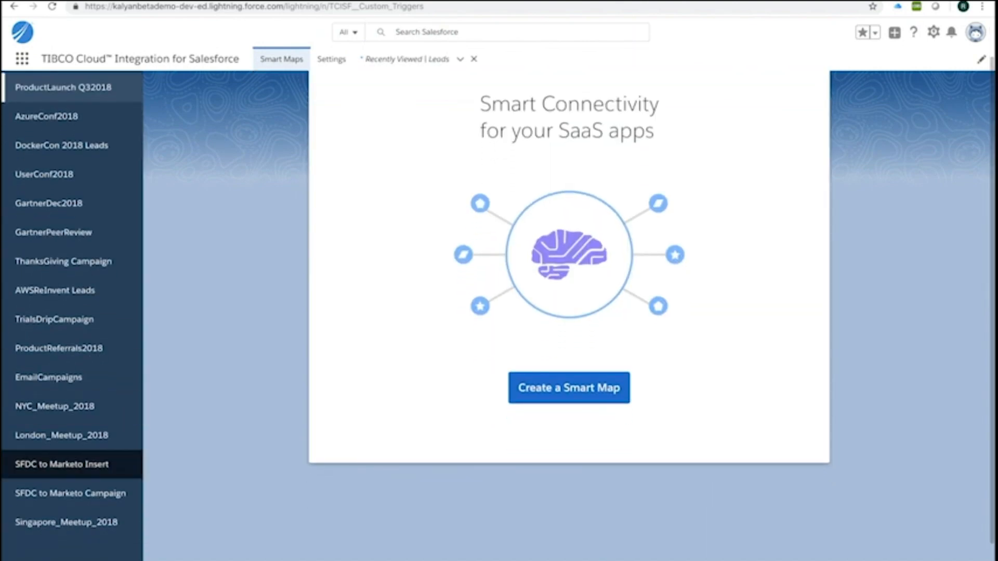
pyautogui.click(62, 464)
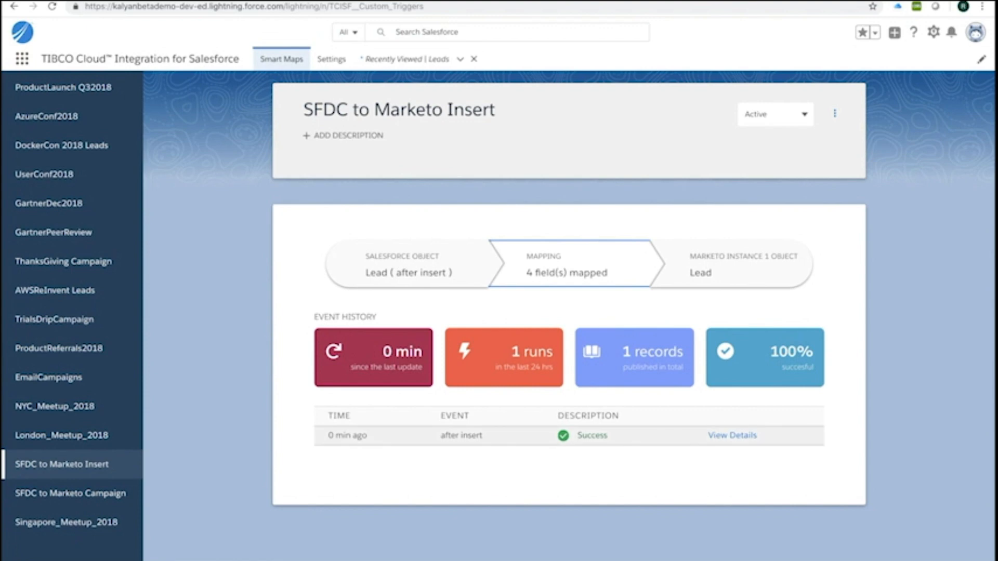
pyautogui.click(732, 435)
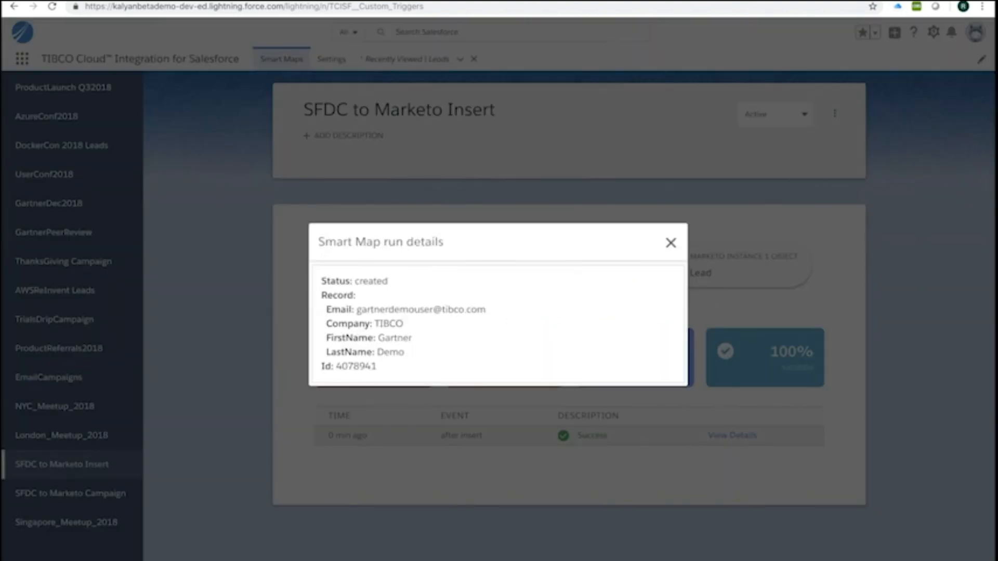
pyautogui.click(670, 243)
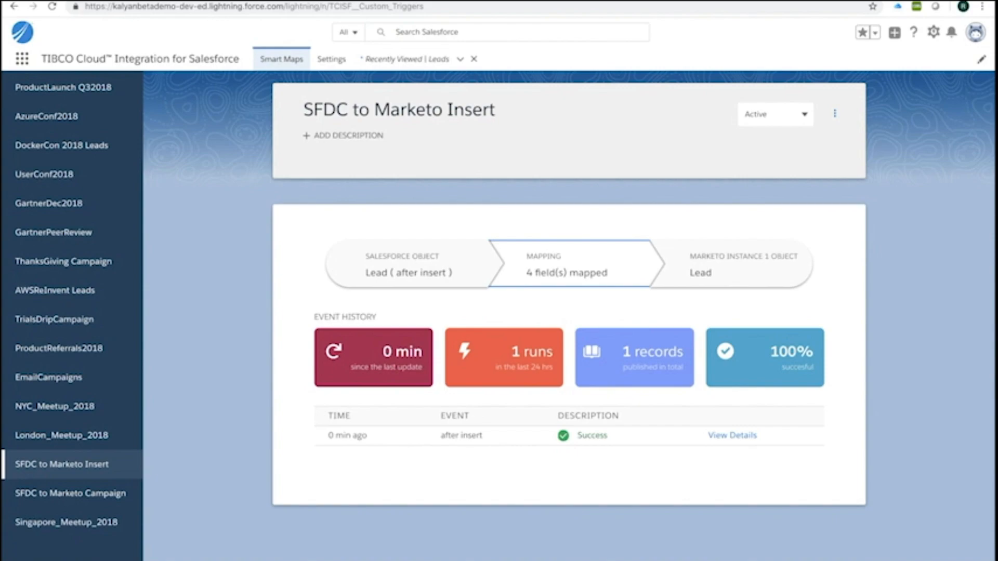
pyautogui.hotkey('ctrl', 'Tab')
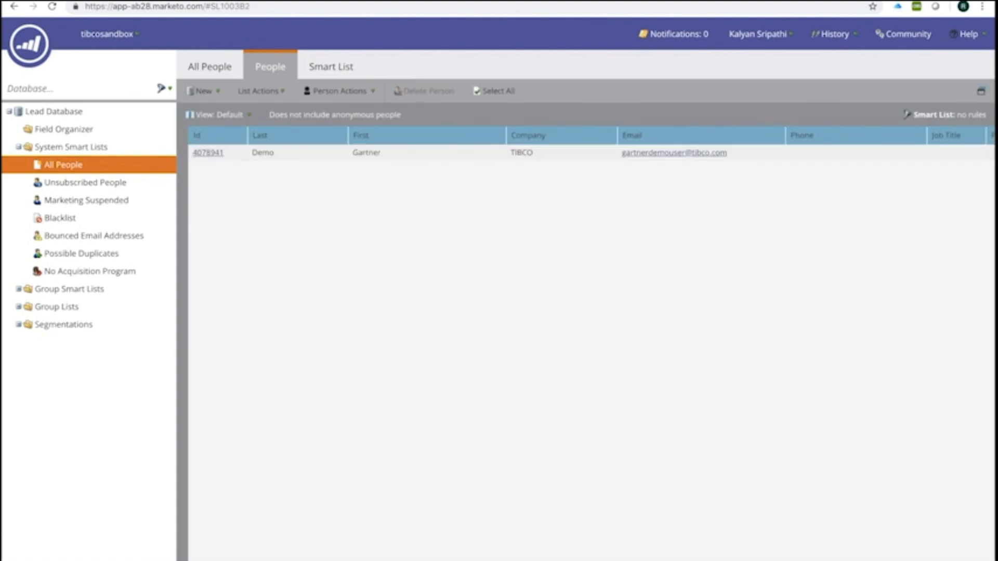
# - Open the Gartner Demo lead's record from Marketo's People list
pyautogui.click(208, 153)
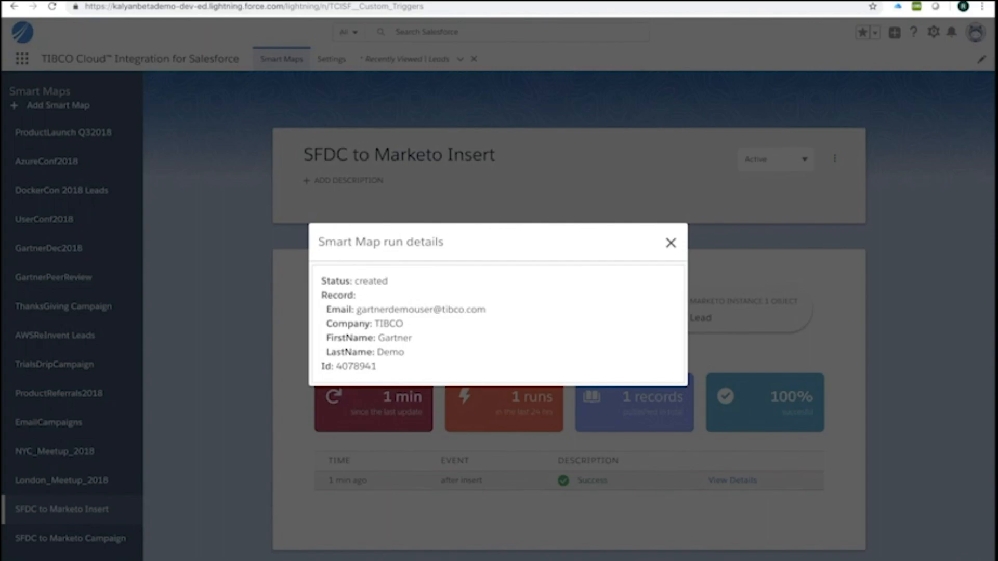
# - Select the SFDC to Marketo Update smart map and open the Gartner Demo lead for editing
pyautogui.press('Escape')
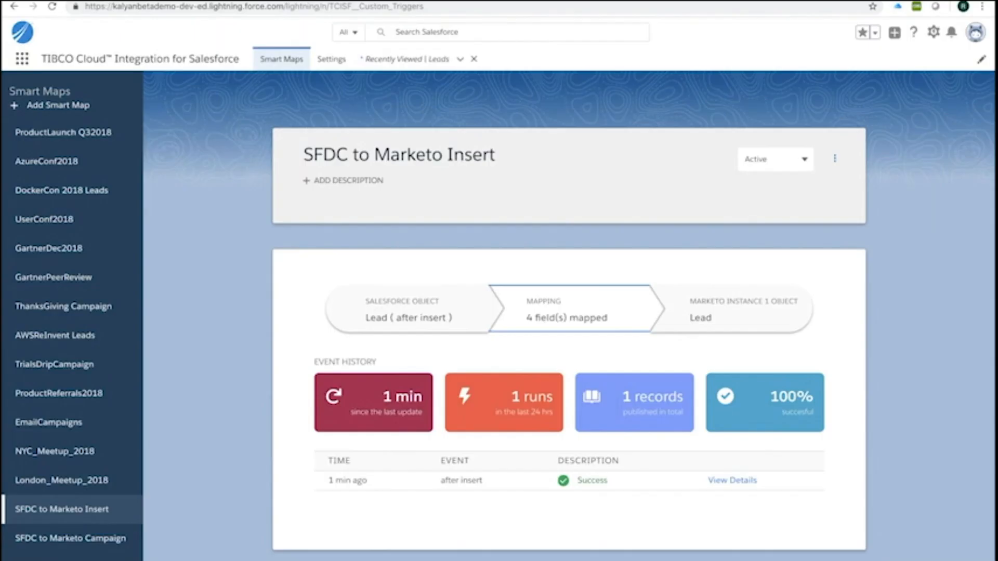
pyautogui.scroll(-2, 78, 514)
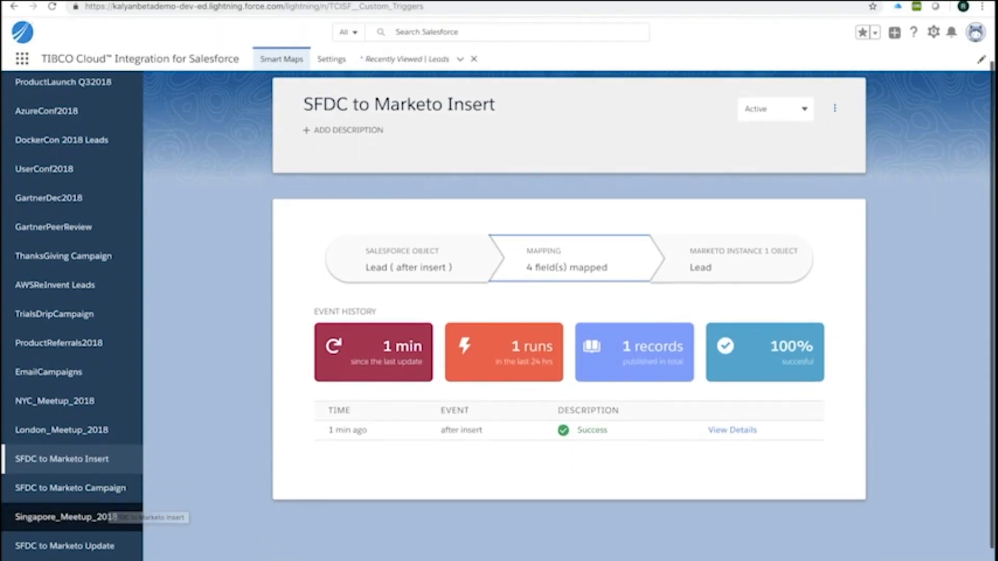
pyautogui.click(65, 545)
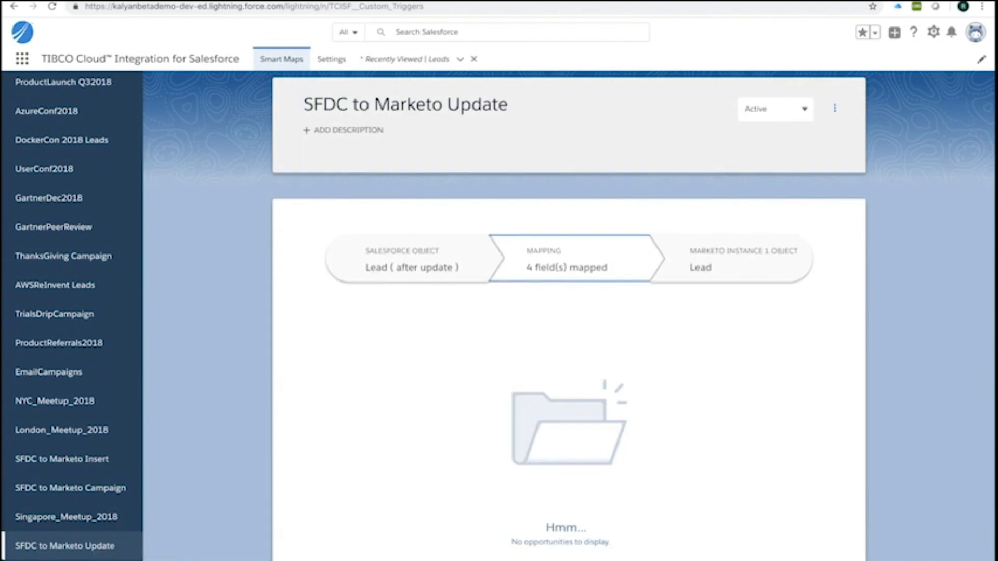
pyautogui.scroll(-1, 65, 546)
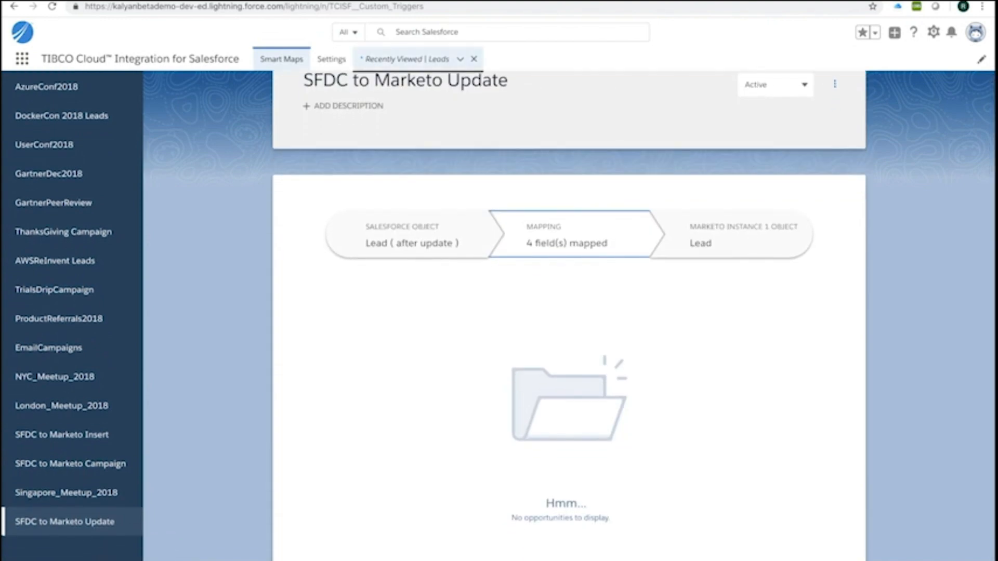
pyautogui.click(406, 59)
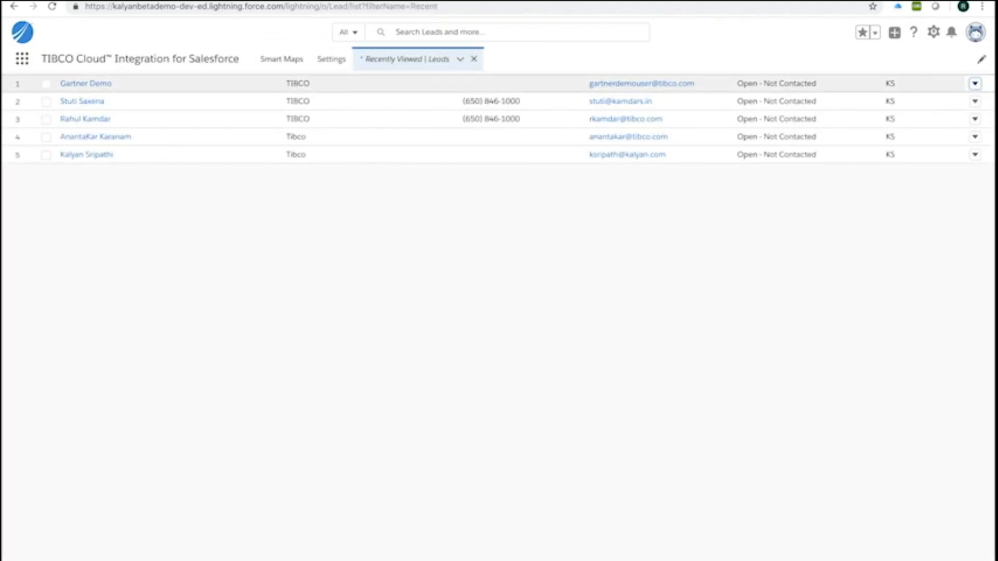
pyautogui.click(975, 83)
pyautogui.click(931, 105)
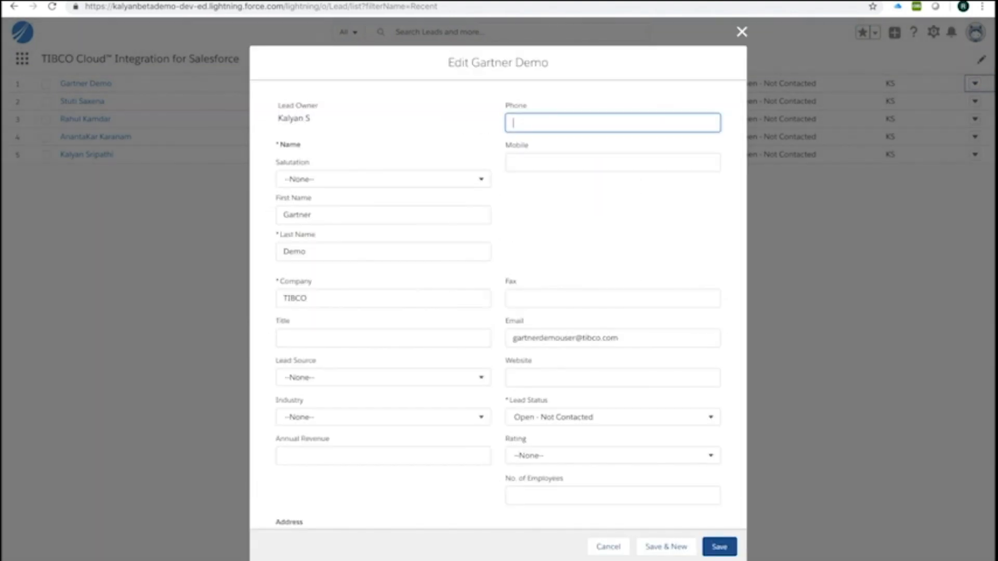
# - Change the last name to User1 and company to TIBCO Software Inc., and save the lead
pyautogui.scroll(5, 362, 255)
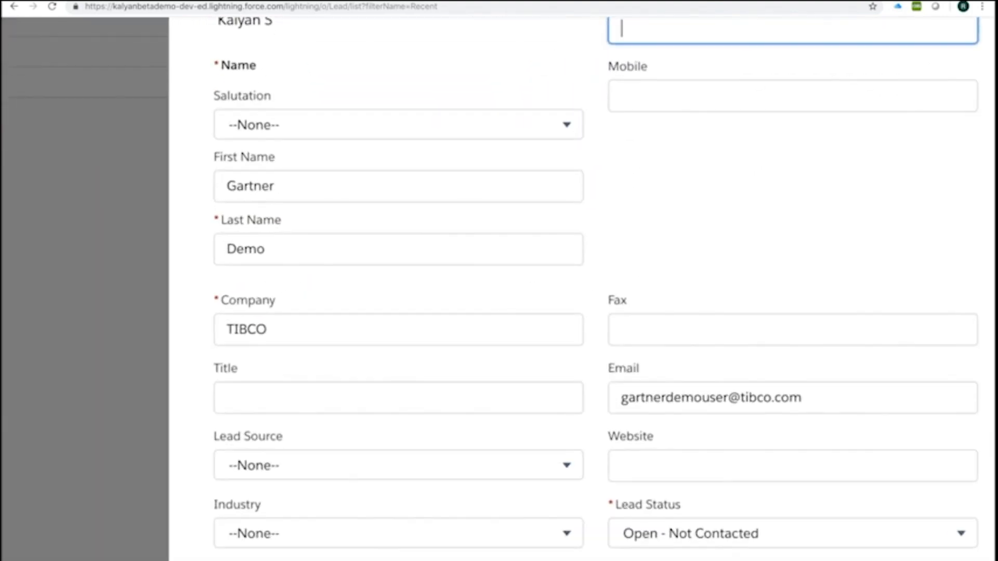
pyautogui.click(362, 254)
pyautogui.press('super+a')
pyautogui.write('User')
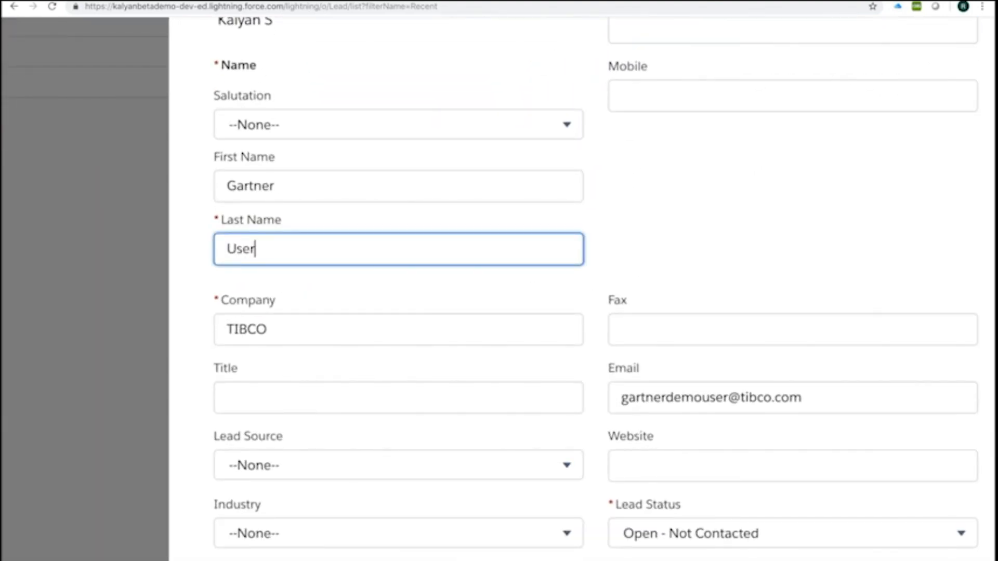
pyautogui.write('1')
pyautogui.click(312, 329)
pyautogui.write('S')
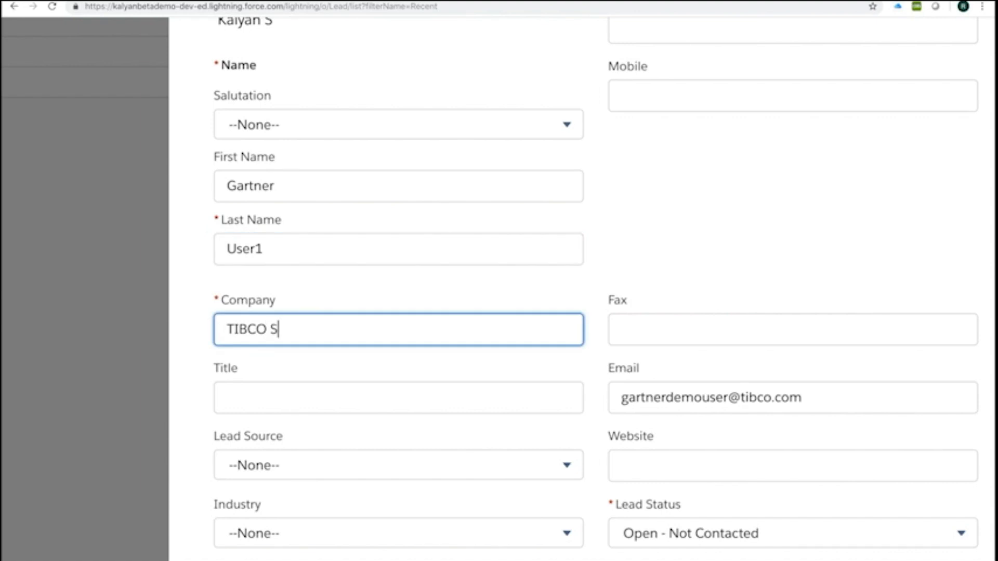
pyautogui.write('oftware Inc.')
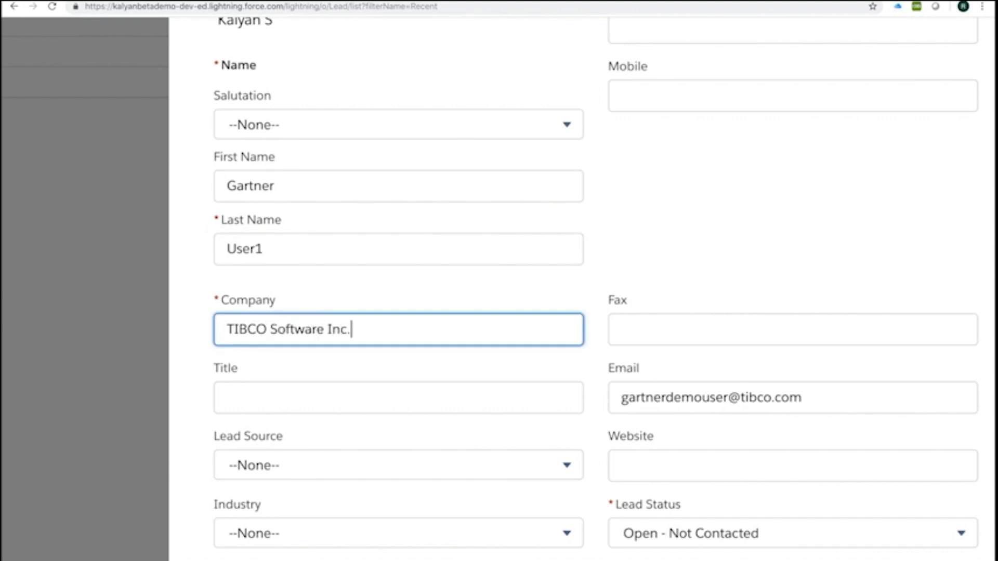
pyautogui.scroll(-3, 333, 302)
pyautogui.scroll(-3, 333, 302)
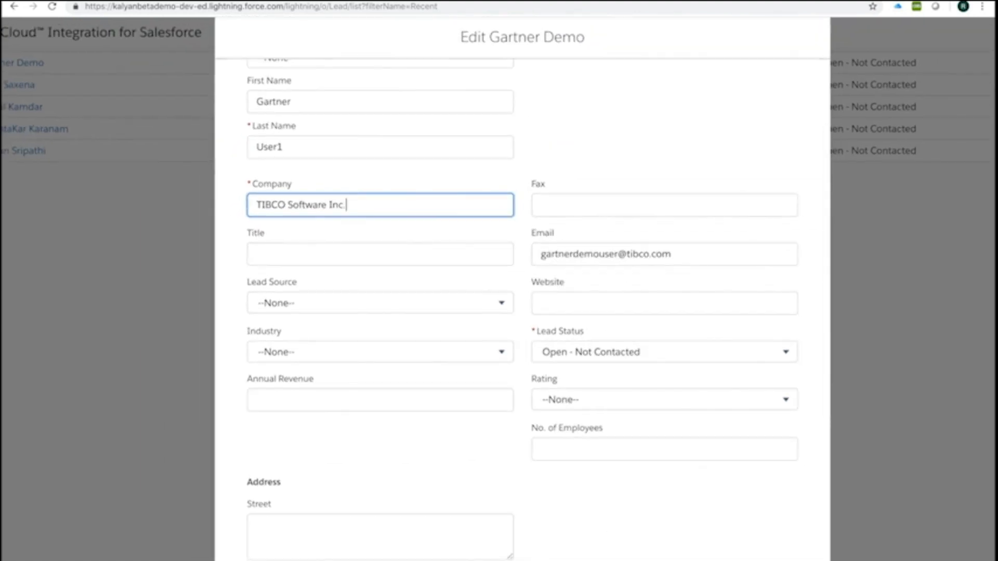
pyautogui.scroll(-7, 523, 311)
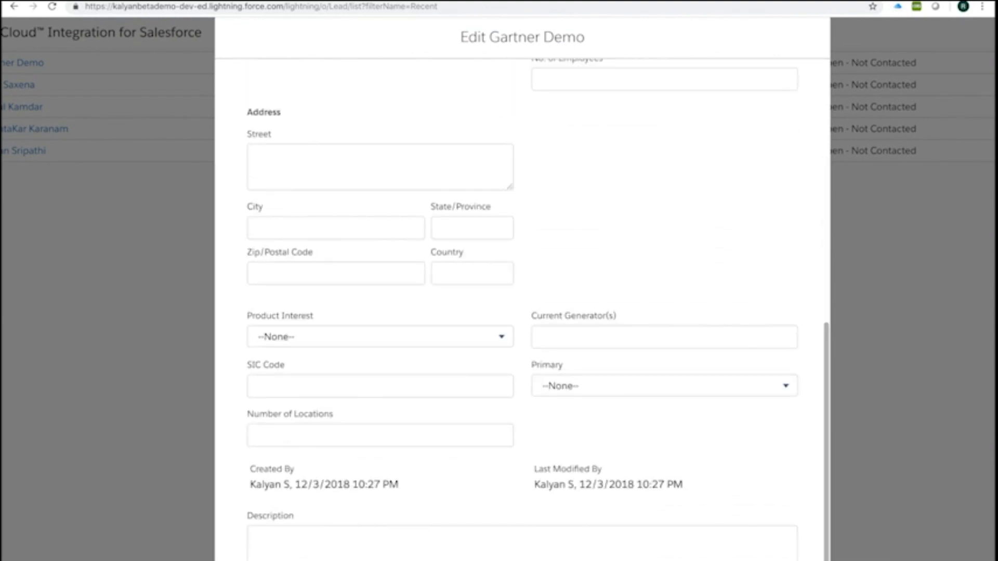
pyautogui.scroll(-3, 523, 311)
pyautogui.click(797, 536)
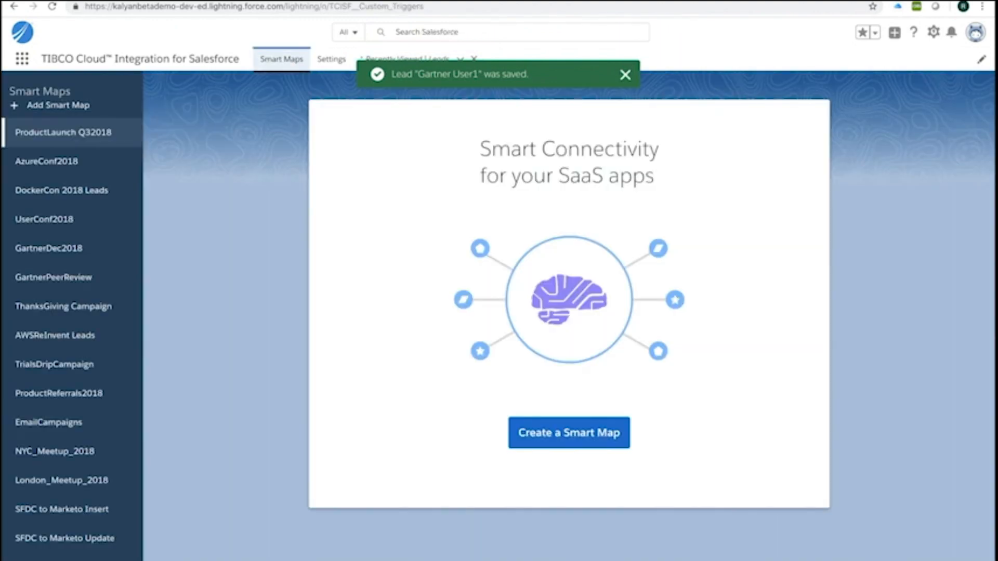
# - View the SFDC to Marketo Update run details, then reload the Marketo lead record
pyautogui.scroll(-2, 65, 450)
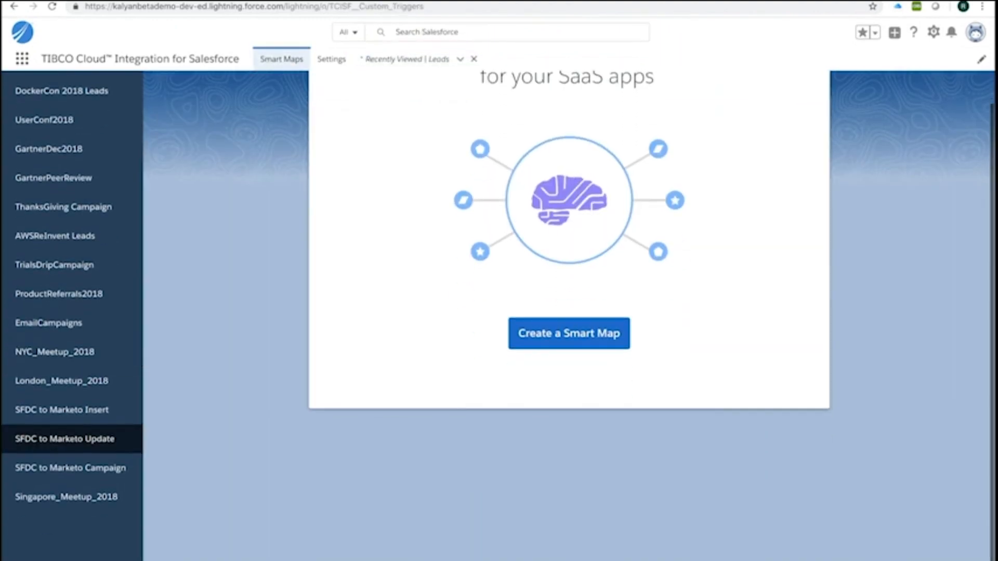
pyautogui.click(64, 438)
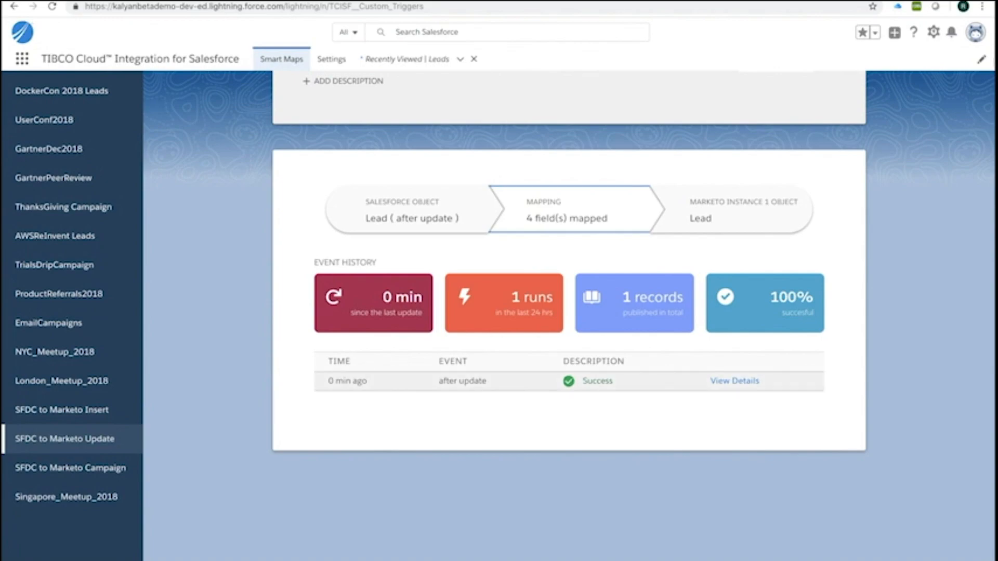
pyautogui.click(734, 381)
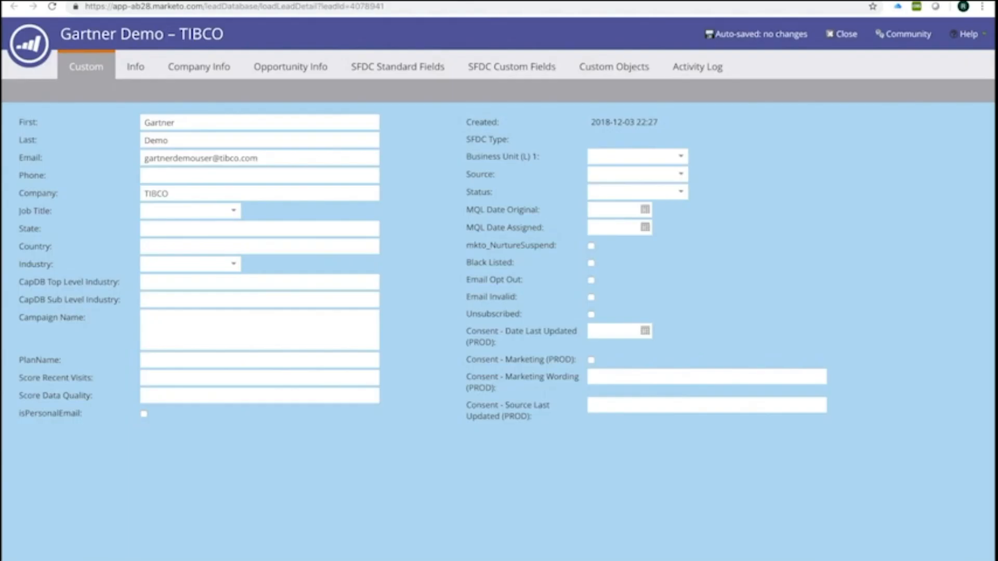
pyautogui.press('super+r')
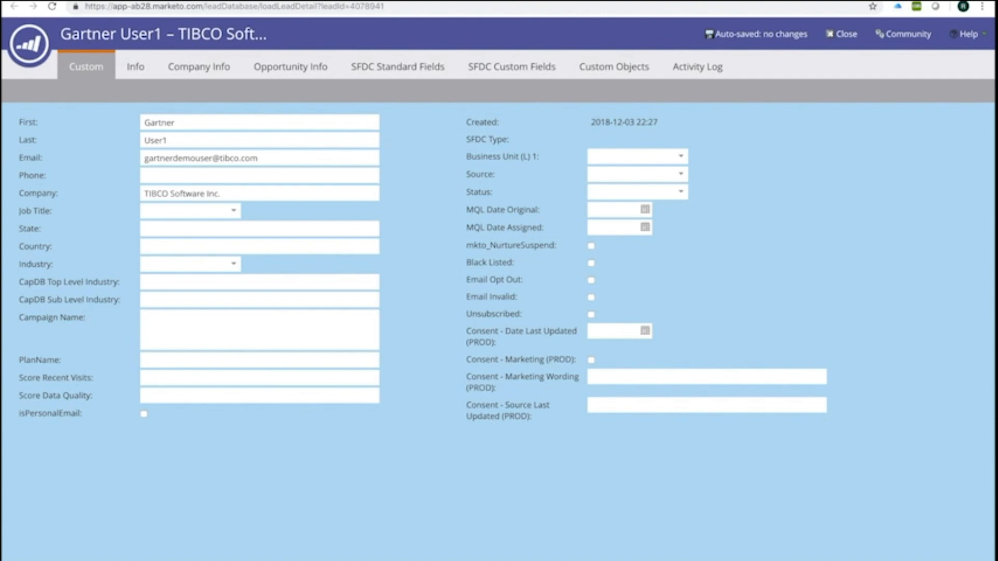
# - Check that Marketo's lead shows last name User1 and company TIBCO Software Inc
pyautogui.doubleClick(156, 141)
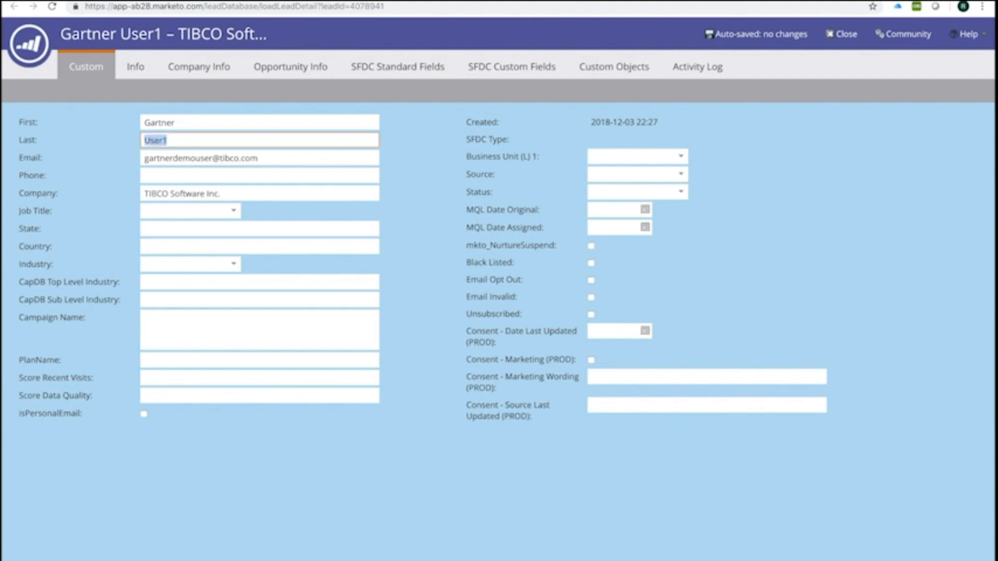
pyautogui.tripleClick(174, 194)
pyautogui.click(422, 193)
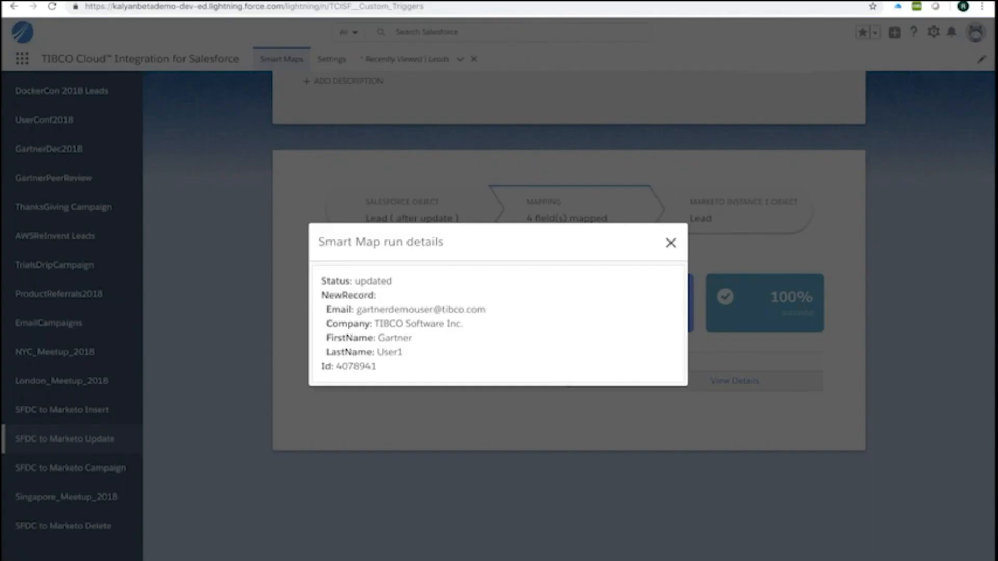
# - Select SFDC to Marketo Delete, delete the Gartner User1 lead, and return to Smart Maps
pyautogui.press('Escape')
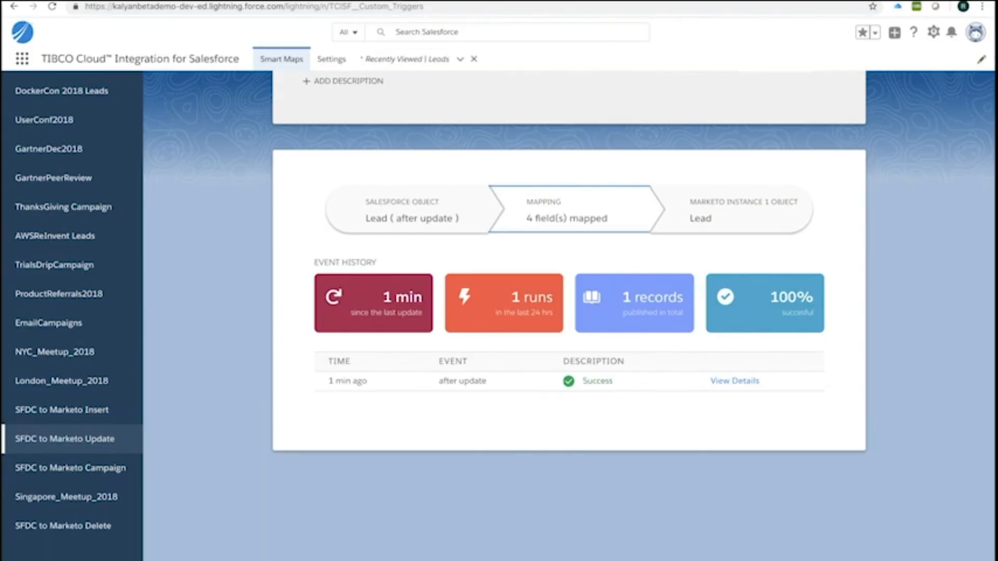
pyautogui.click(63, 526)
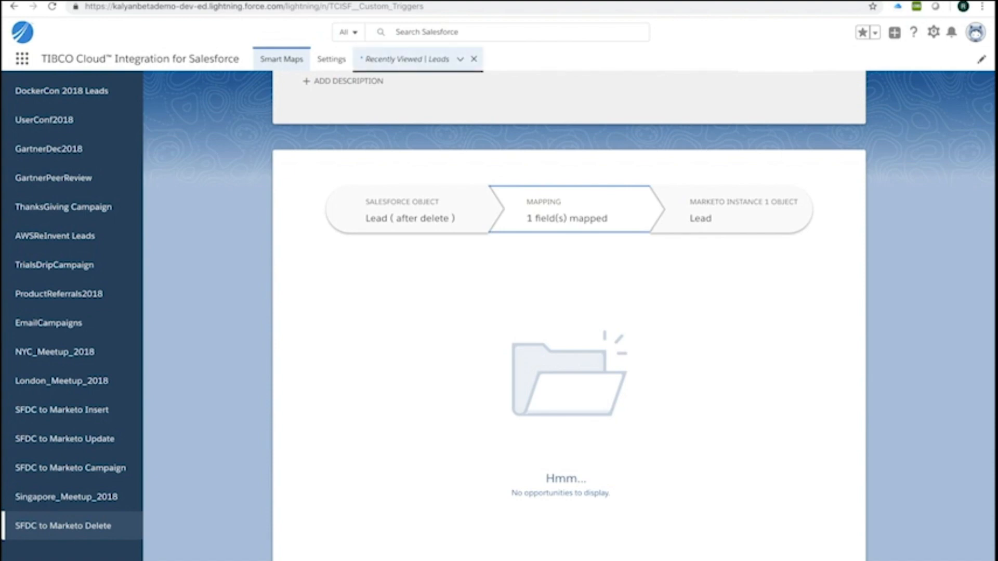
pyautogui.click(406, 59)
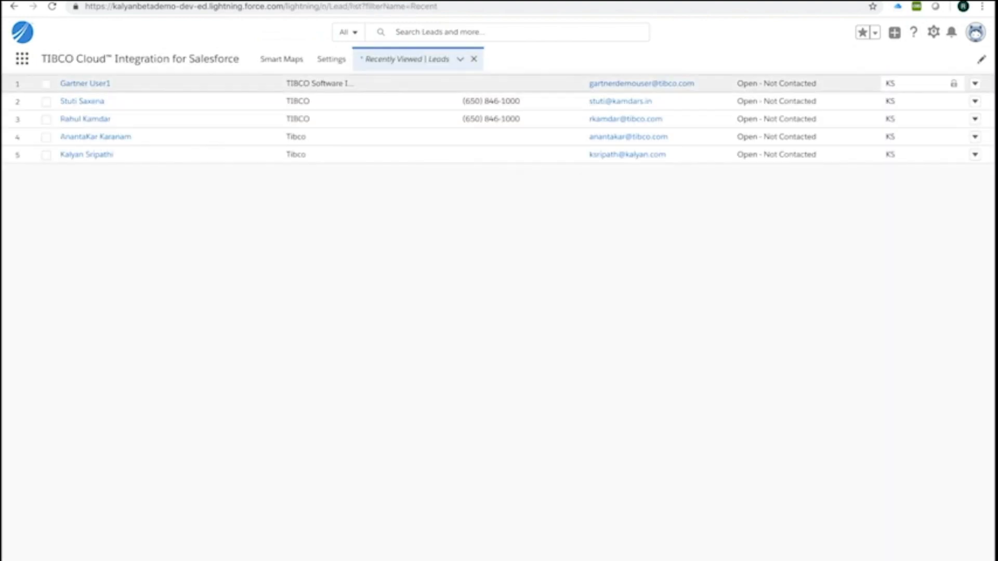
pyautogui.click(975, 84)
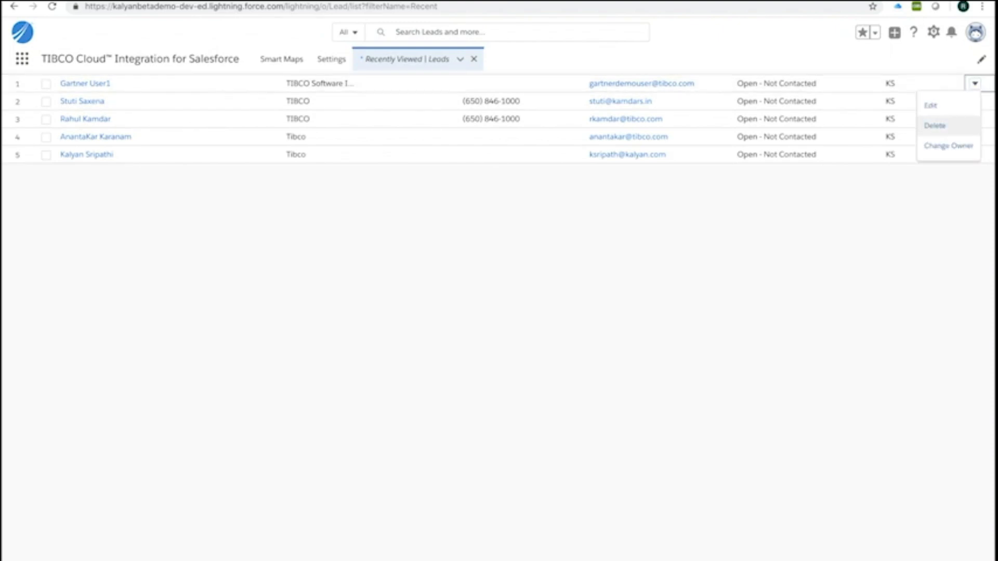
pyautogui.click(934, 125)
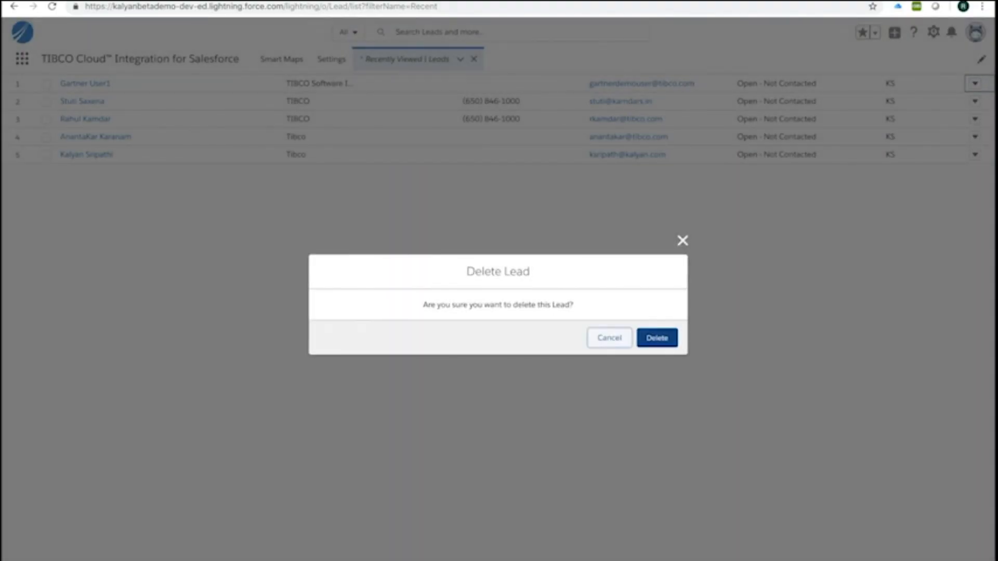
pyautogui.click(656, 338)
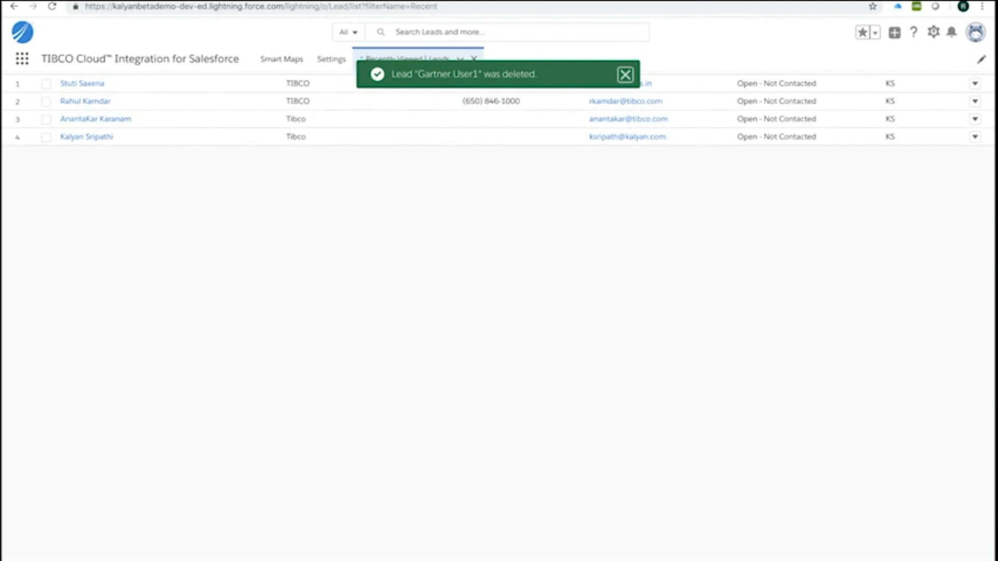
pyautogui.click(280, 60)
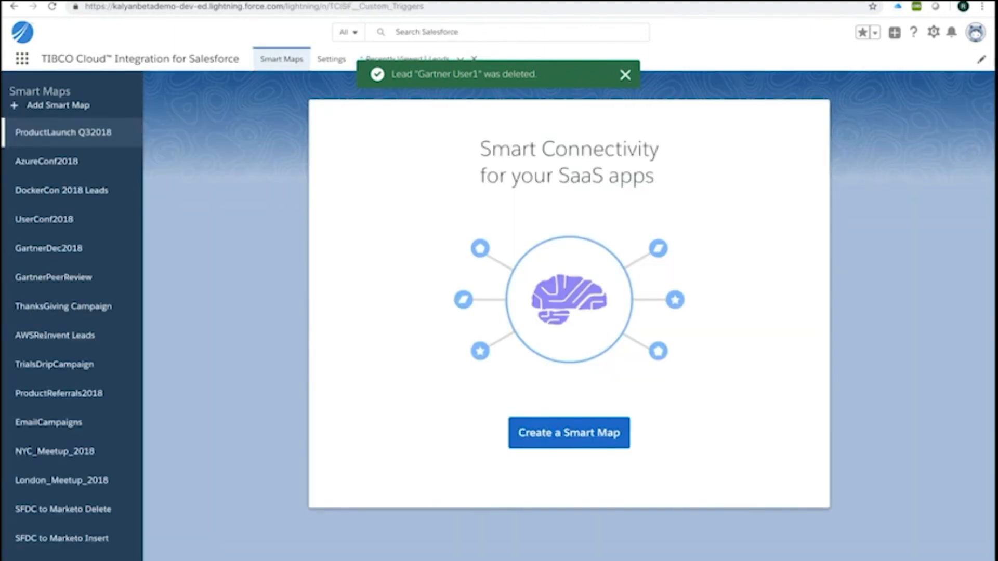
# - Confirm the SFDC to Marketo Delete run succeeded, then advance the slide to show Purchase Order SOAP
pyautogui.scroll(-2, 63, 510)
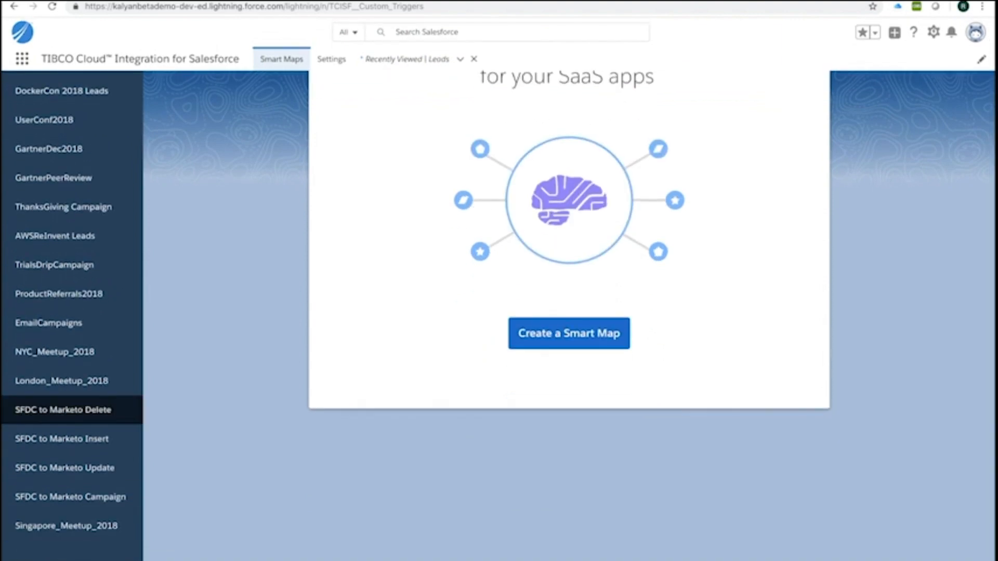
pyautogui.click(63, 410)
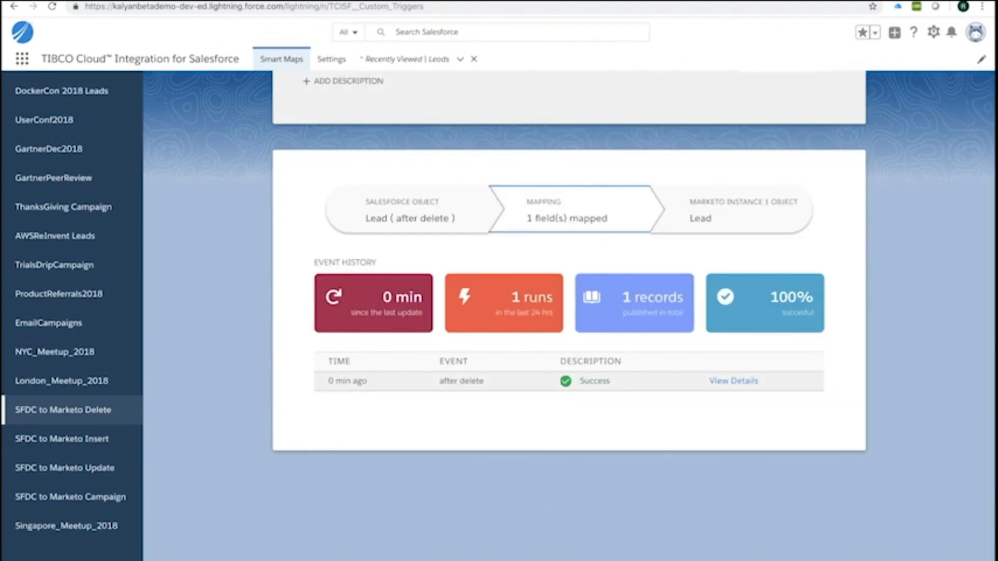
pyautogui.click(733, 381)
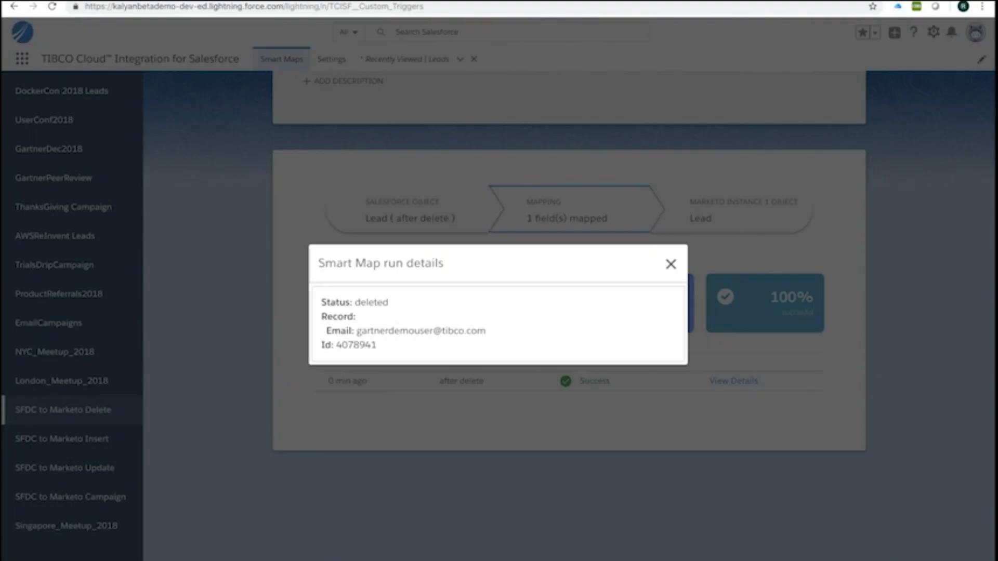
pyautogui.press('Escape')
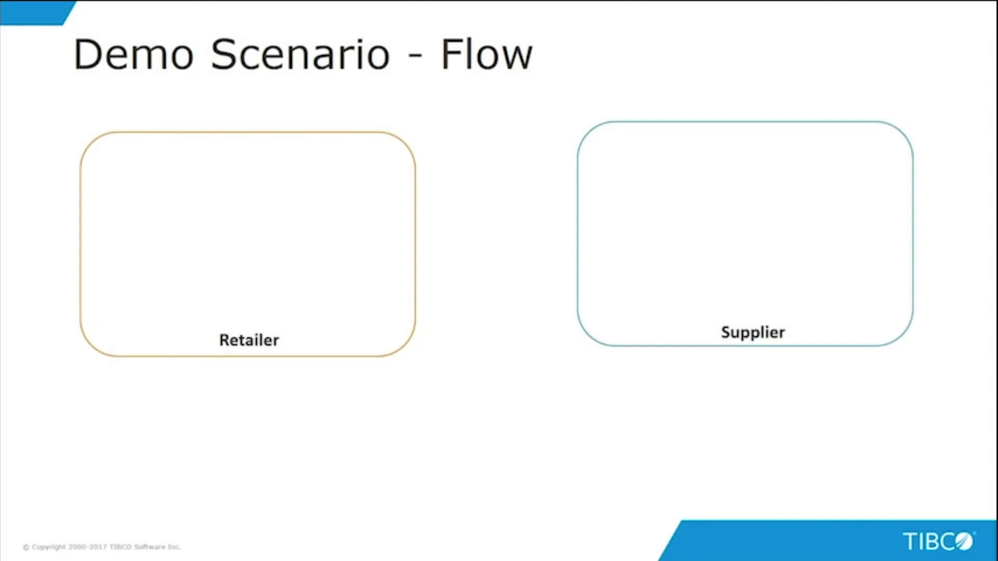
pyautogui.press('Right')
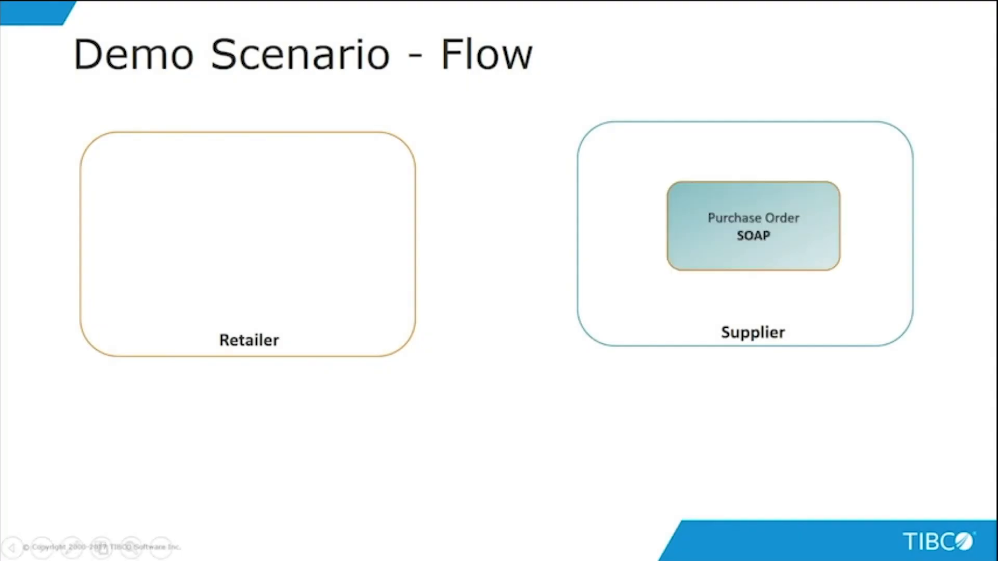
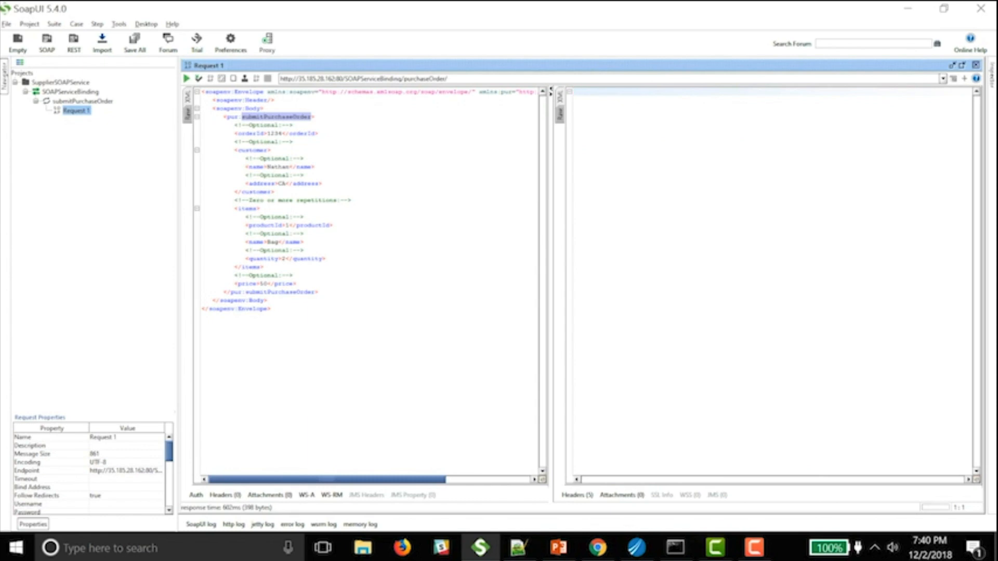
# - Submit SoapUI Request 1 to get a reference number, then switch to TIBCO Cloud Integration
pyautogui.hotkey('alt', 'Return')
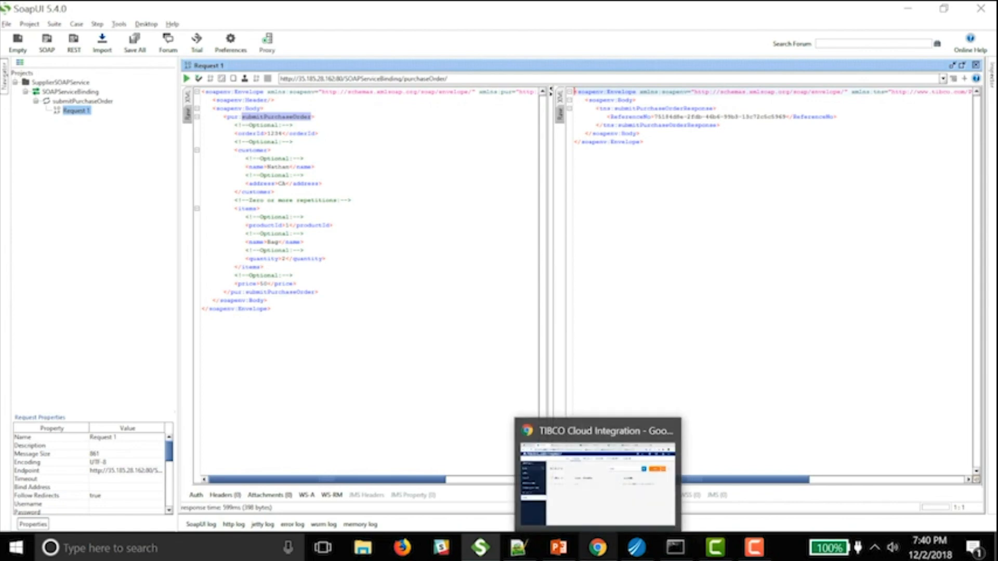
pyautogui.click(598, 548)
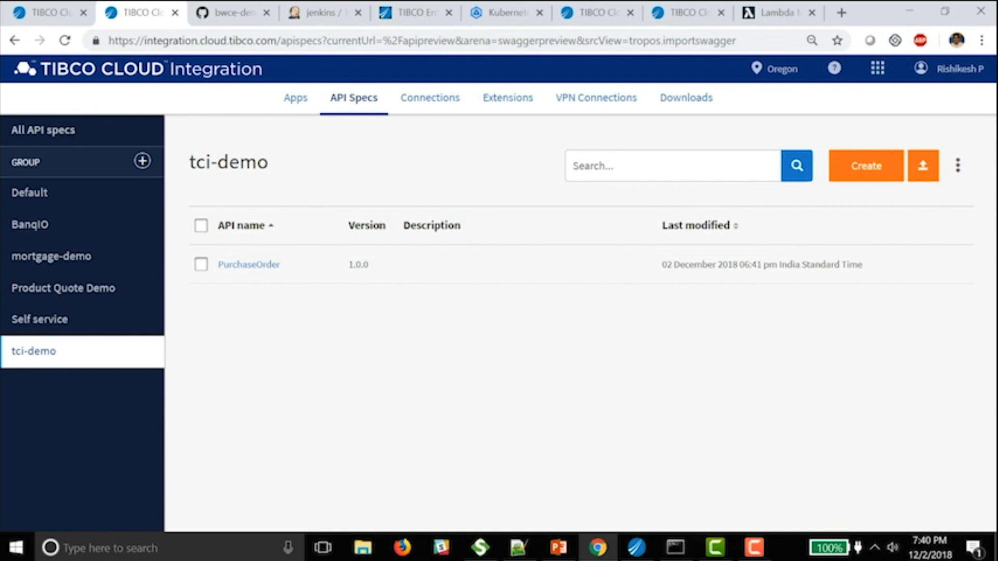
# - Create a new API spec named PurchaseOrderAPI with version 1.0.0
pyautogui.click(866, 166)
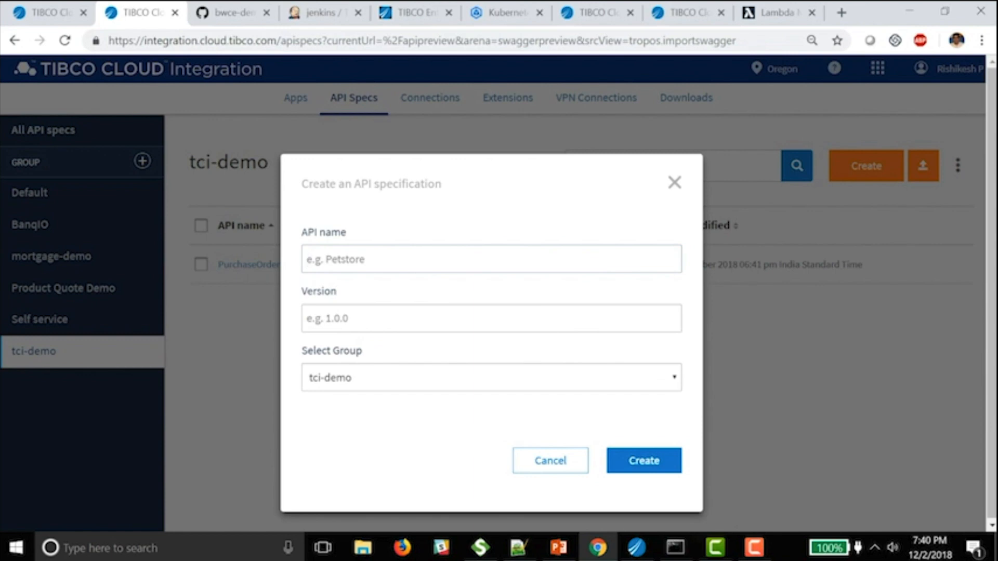
pyautogui.write('P')
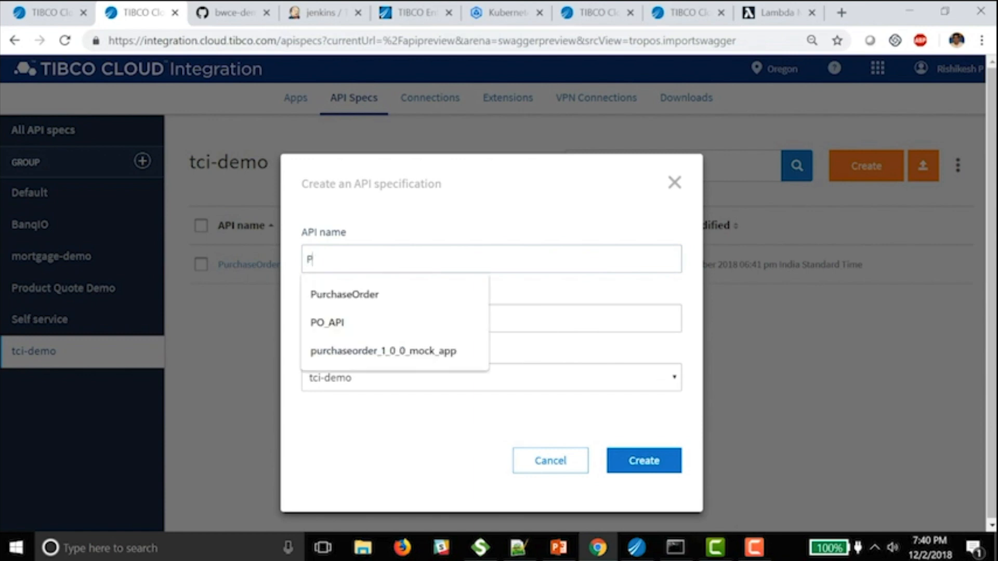
pyautogui.press('Down')
pyautogui.press('Return')
pyautogui.write('API')
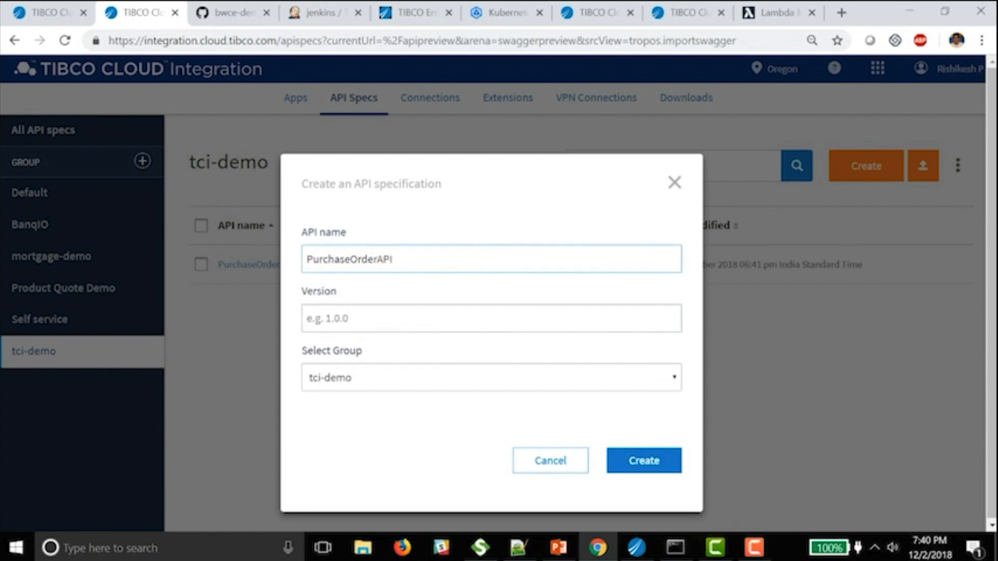
pyautogui.press('Tab')
pyautogui.press('Down')
pyautogui.press('Down')
pyautogui.press('Return')
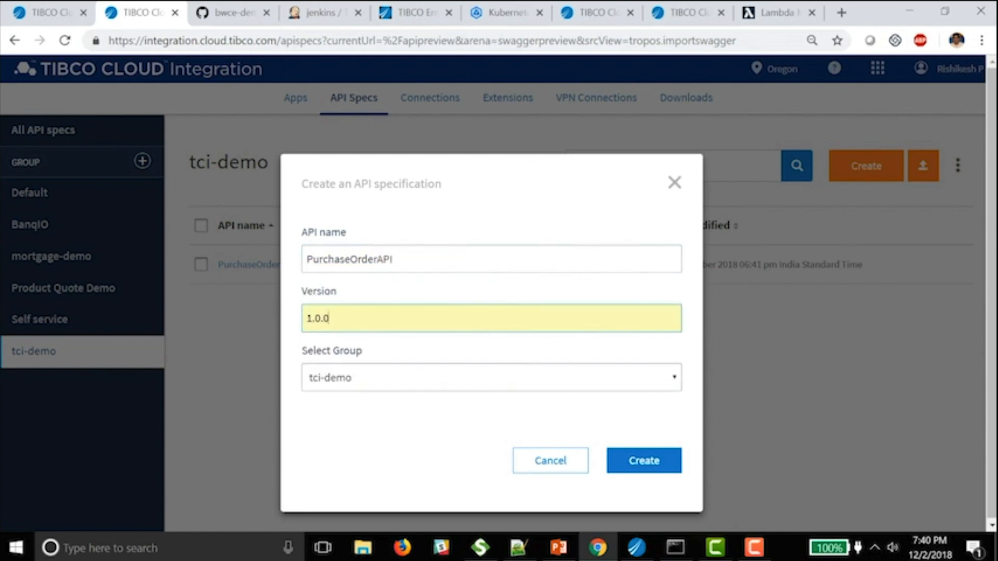
pyautogui.press('Return')
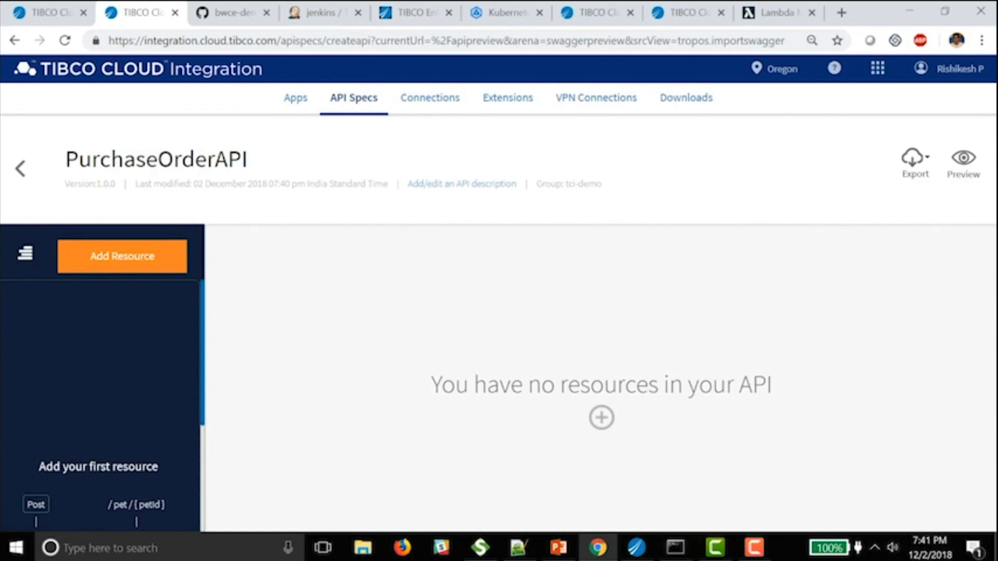
# - Add a POST /order resource to PurchaseOrderAPI
pyautogui.click(122, 257)
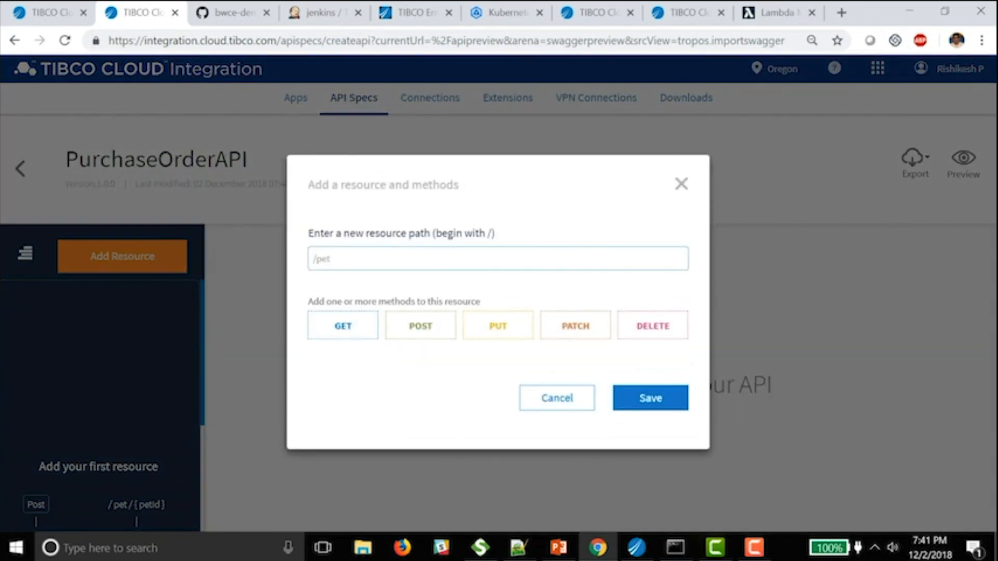
pyautogui.write('/order')
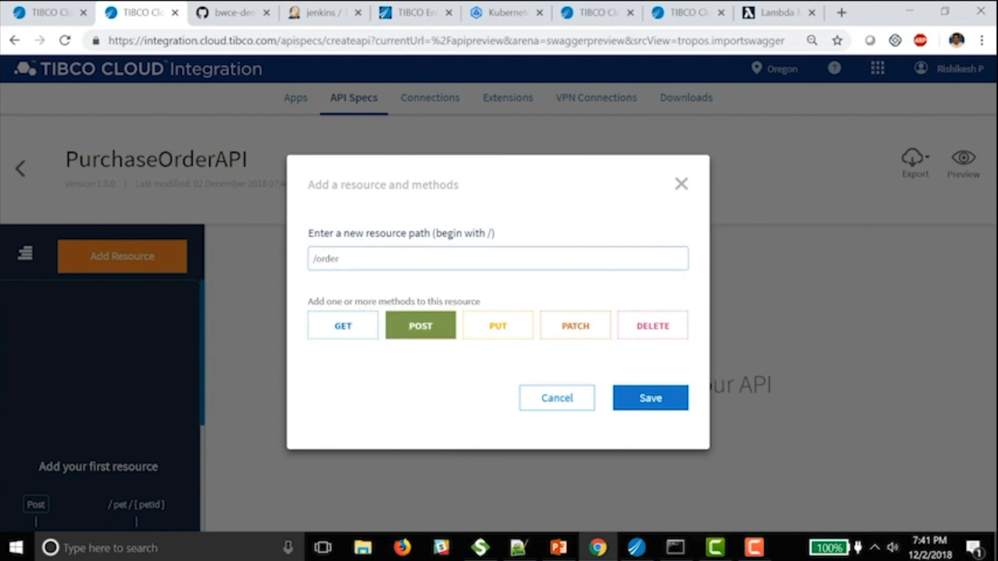
pyautogui.click(650, 398)
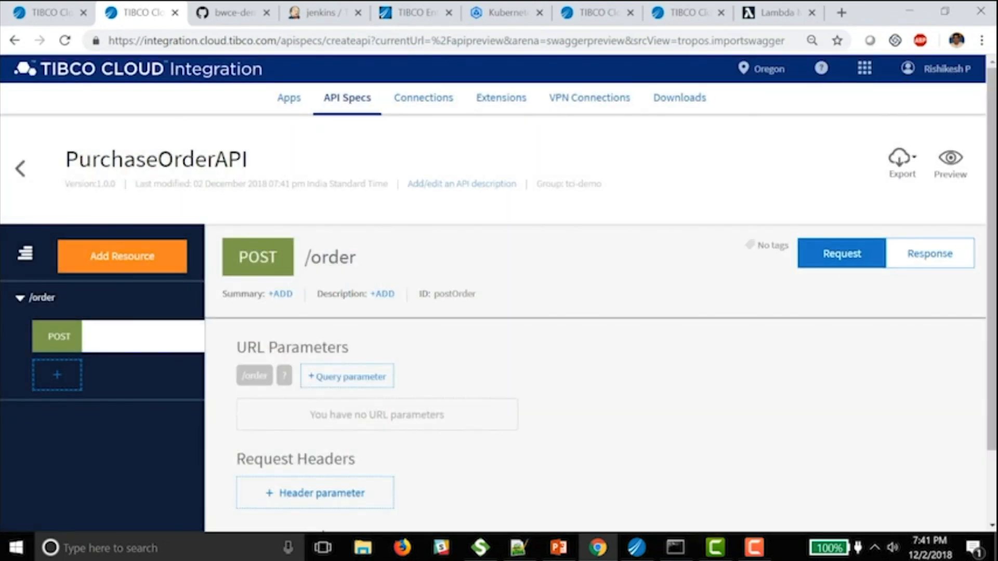
# - Open the existing PurchaseOrder API spec from the tci-demo group
pyautogui.click(20, 169)
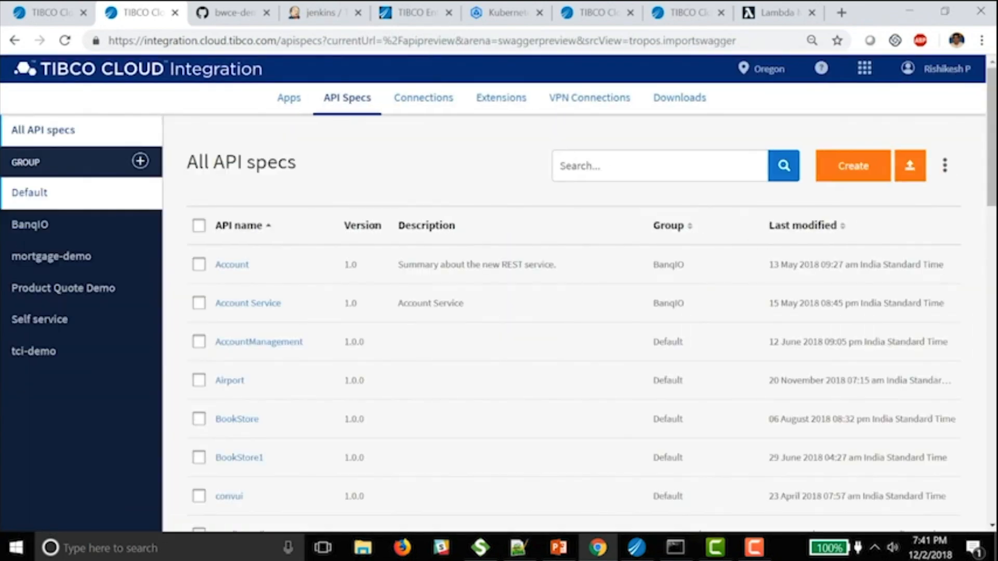
pyautogui.click(33, 351)
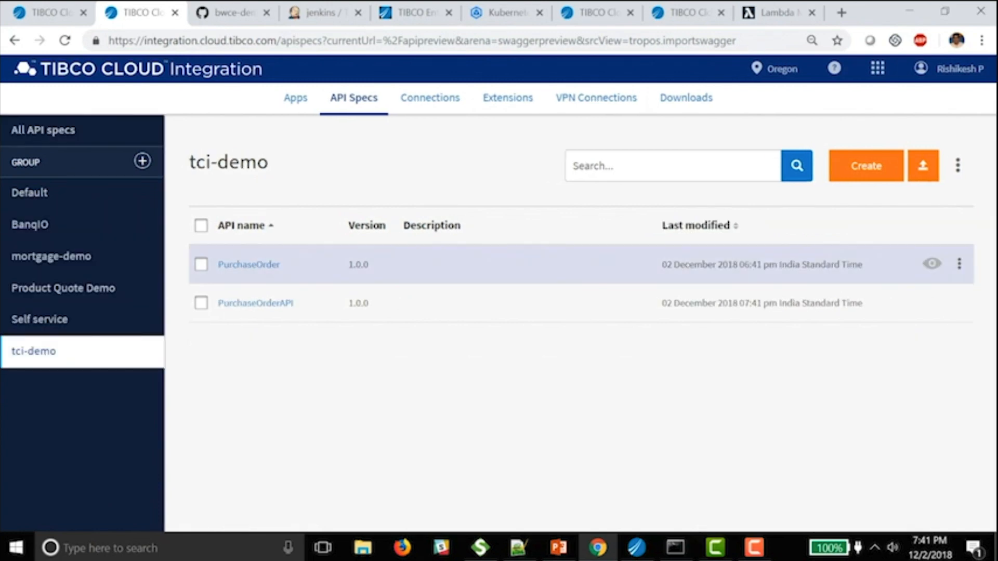
pyautogui.click(249, 264)
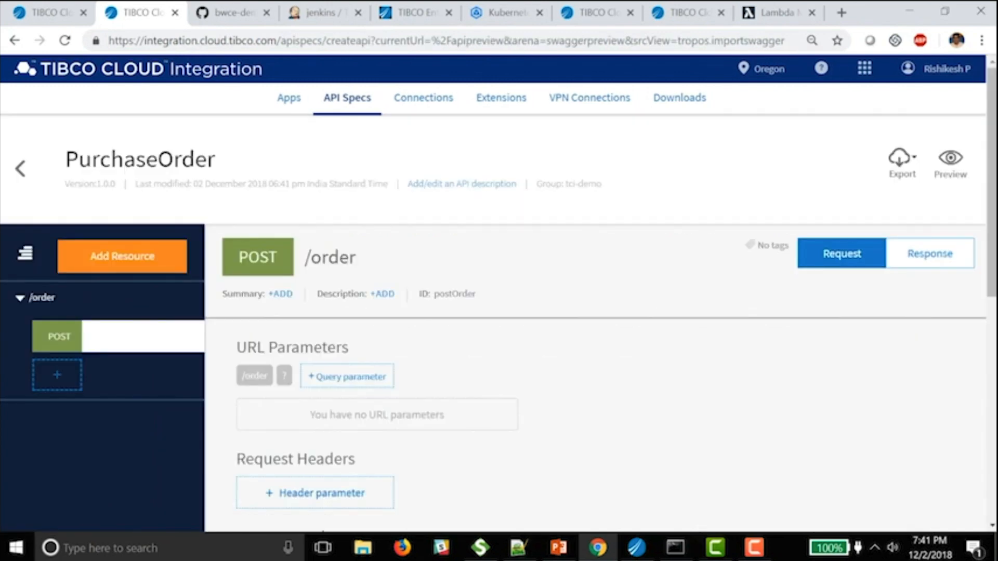
pyautogui.moveTo(992, 207)
pyautogui.mouseDown()
pyautogui.moveTo(992, 221)
pyautogui.moveTo(992, 208)
pyautogui.mouseUp()
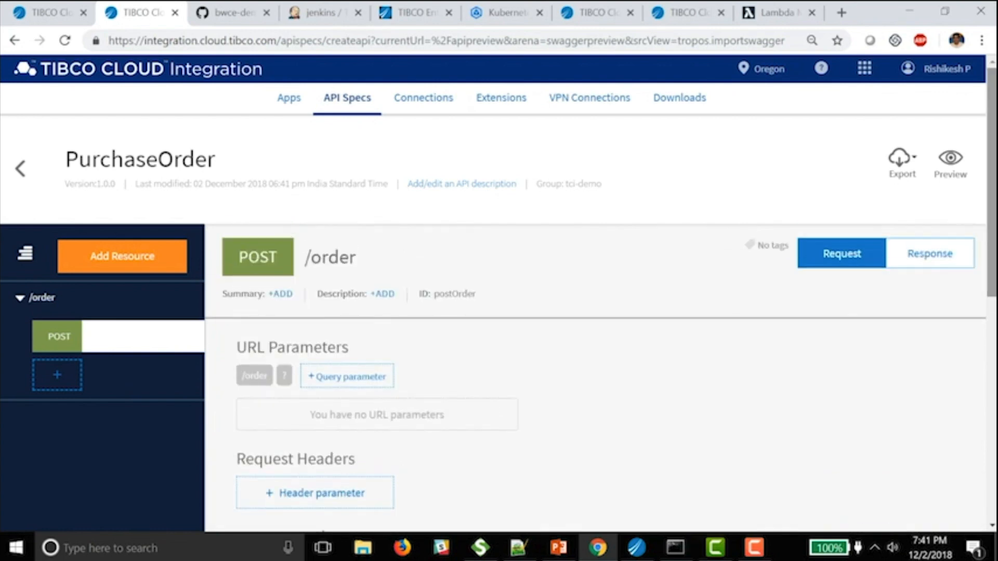
# - Glance at the export formats, then preview PurchaseOrder's POST /order and PORefId example
pyautogui.click(902, 163)
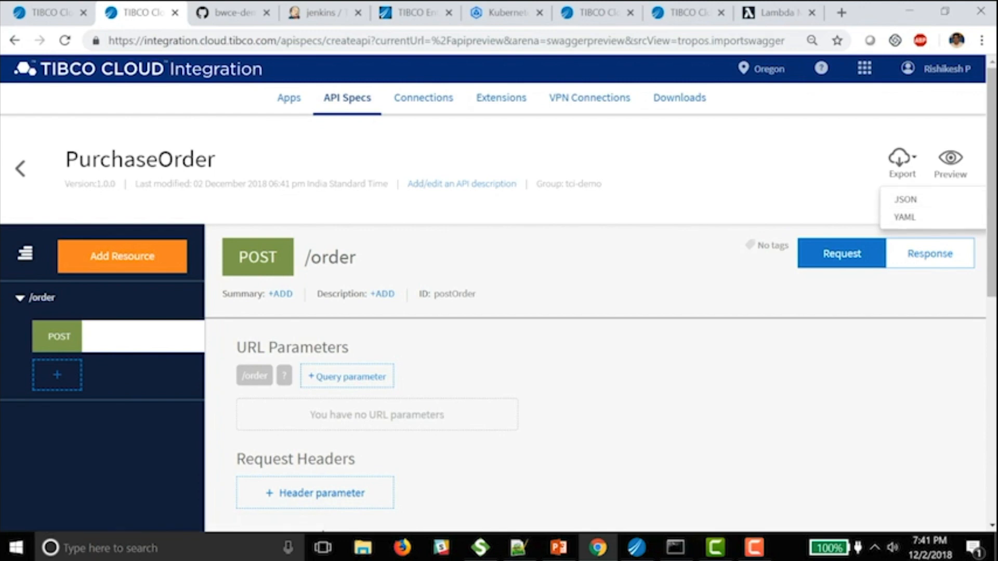
pyautogui.press('Escape')
pyautogui.click(951, 163)
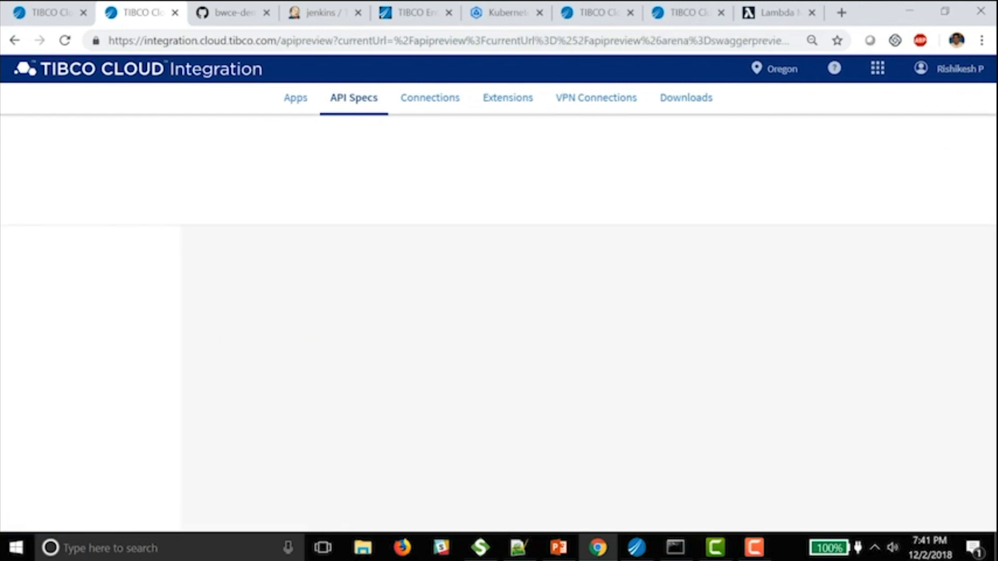
pyautogui.scroll(-3, 590, 322)
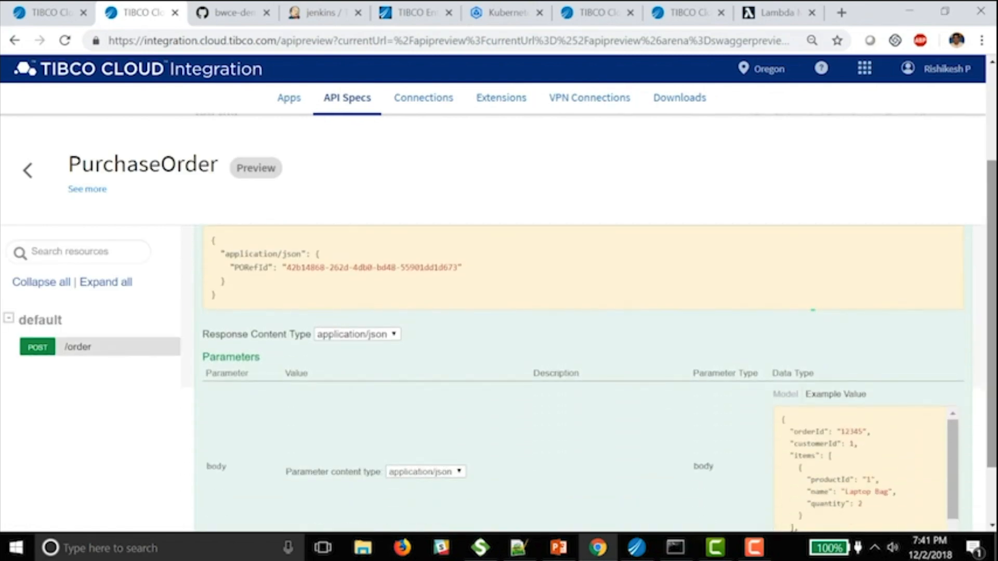
pyautogui.scroll(-1, 590, 322)
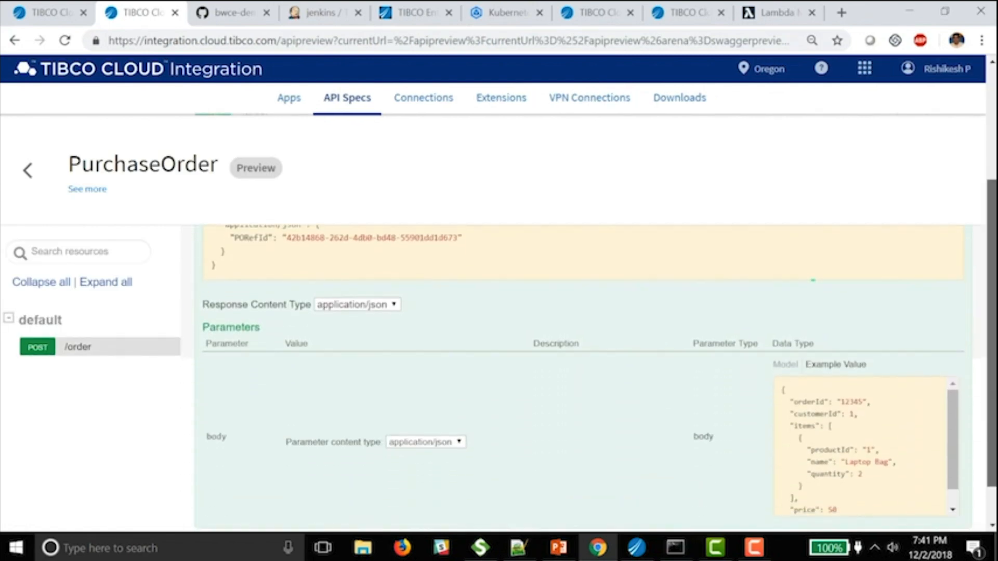
pyautogui.scroll(4, 590, 322)
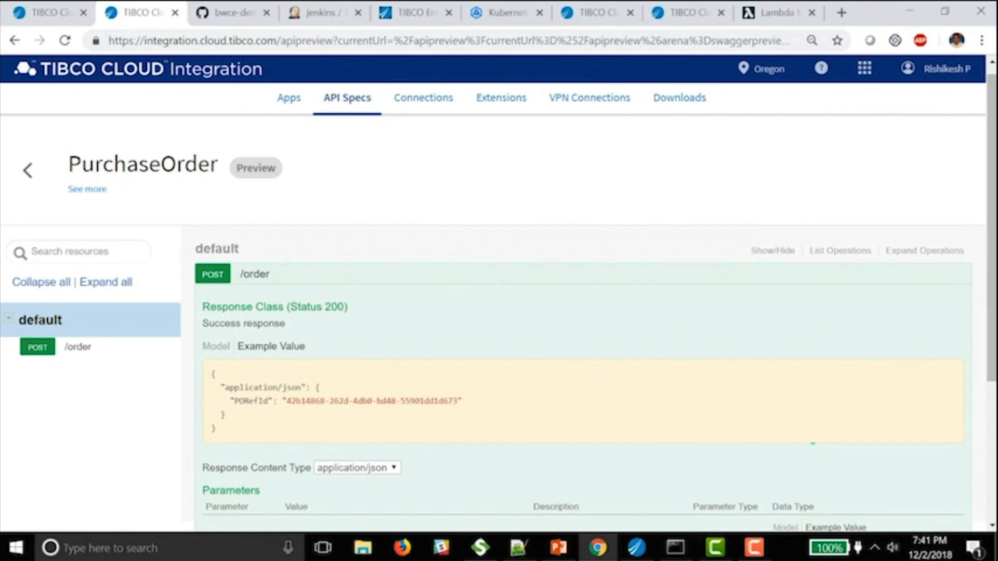
# - In Business Studio, create BusinessWorks application PO_API targeting Container, AppSpace and Tibco Cloud
pyautogui.moveTo(636, 547)
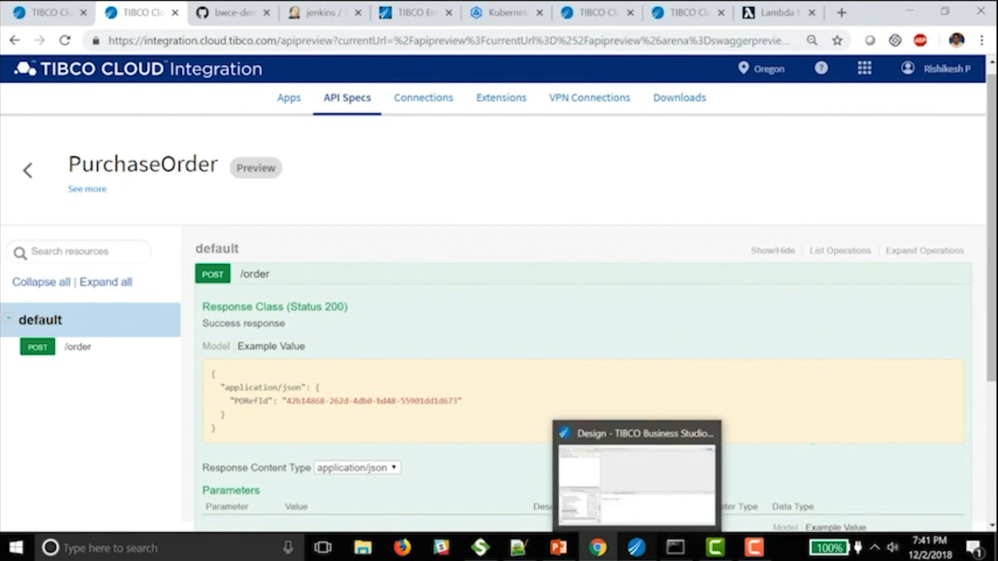
pyautogui.click(636, 483)
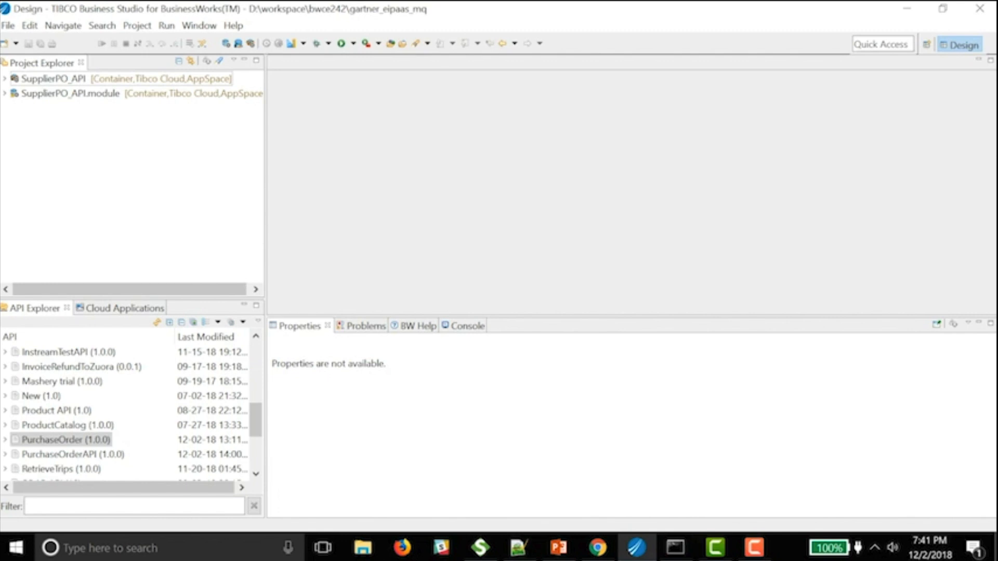
pyautogui.rightClick(104, 441)
pyautogui.moveTo(135, 189)
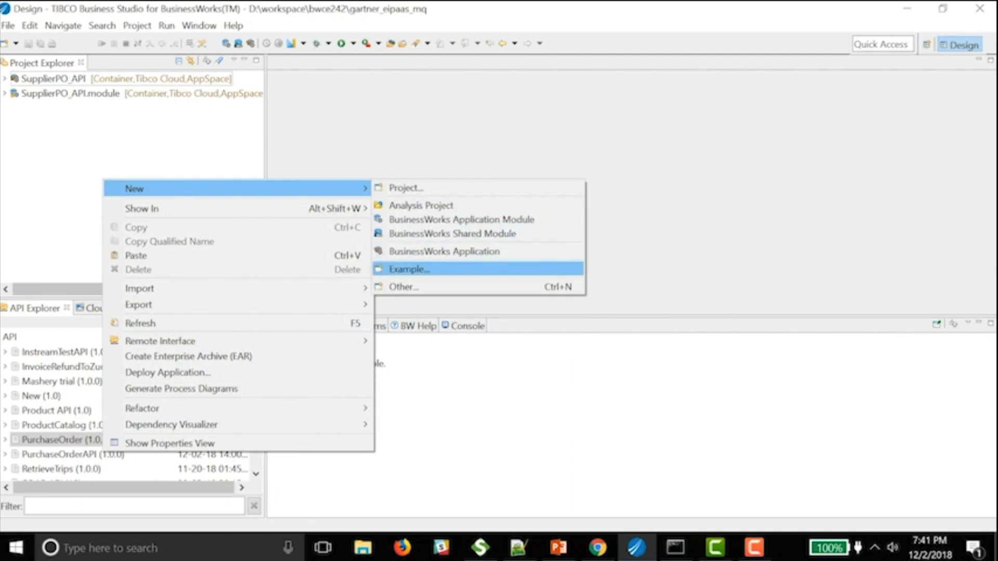
pyautogui.click(444, 251)
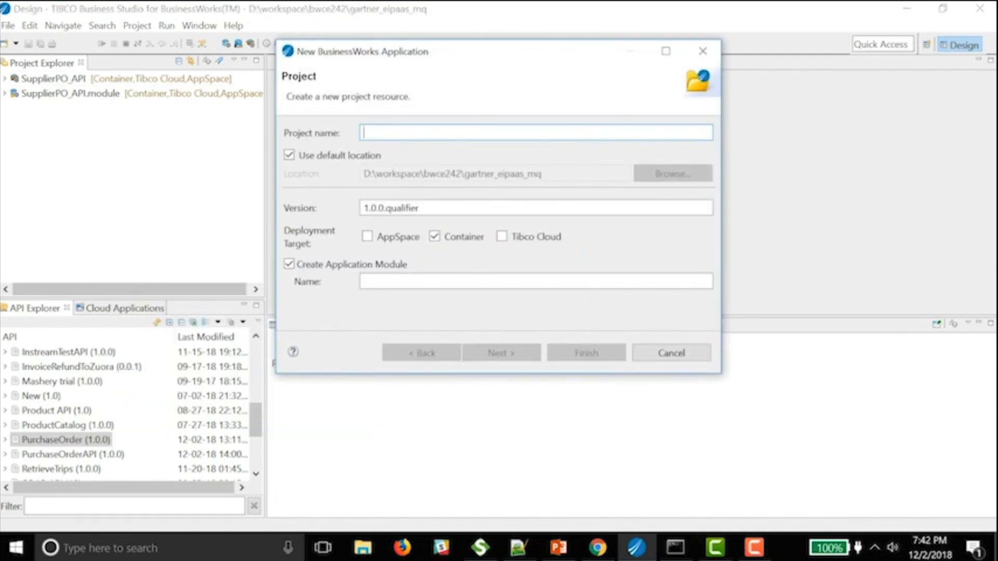
pyautogui.write('PO_A')
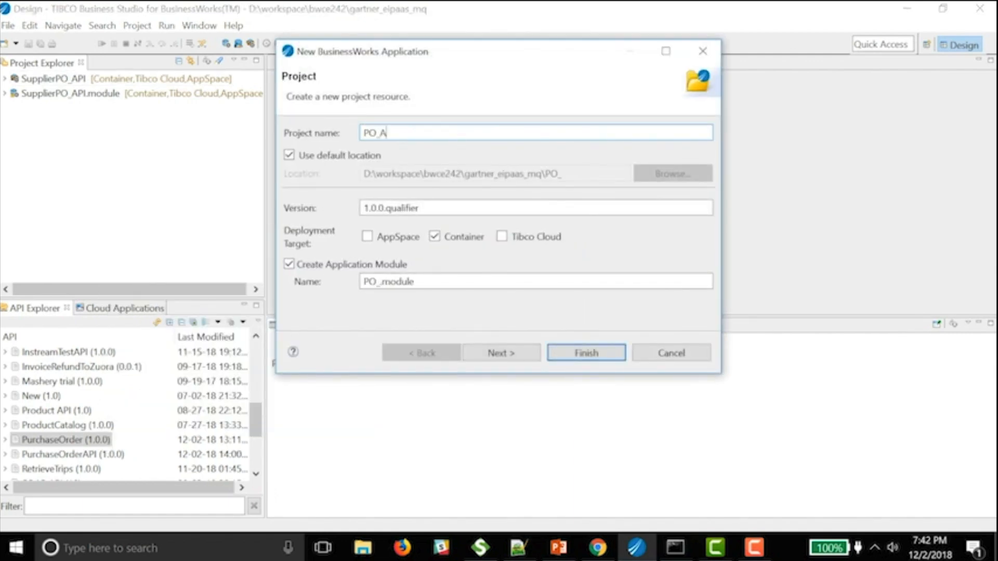
pyautogui.write('PI')
pyautogui.click(367, 237)
pyautogui.click(501, 236)
pyautogui.click(586, 353)
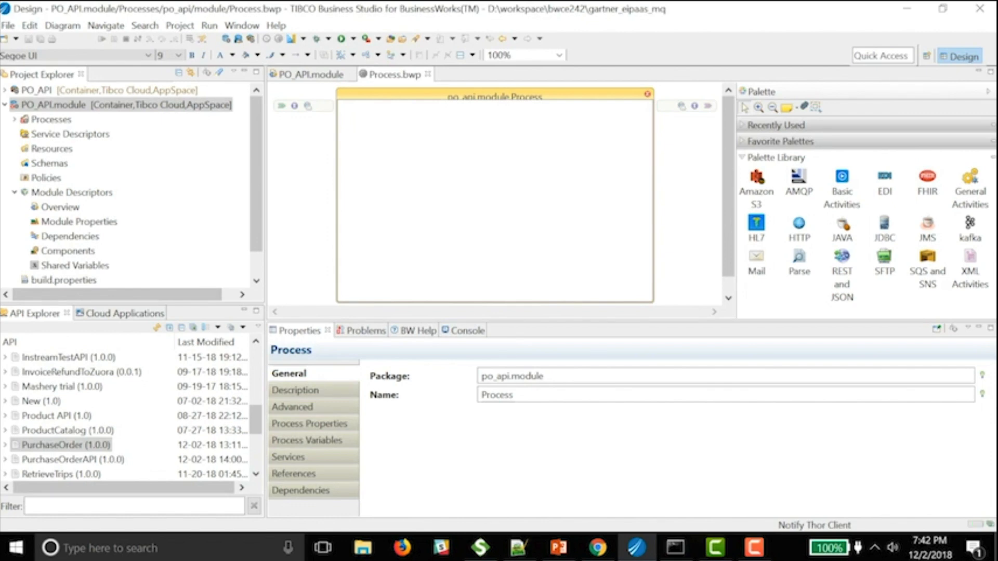
# - Drop the PurchaseOrder /order resource onto Process.bwp as its REST service, check postOut, and save
pyautogui.moveTo(255, 420); pyautogui.dragTo(255, 423)
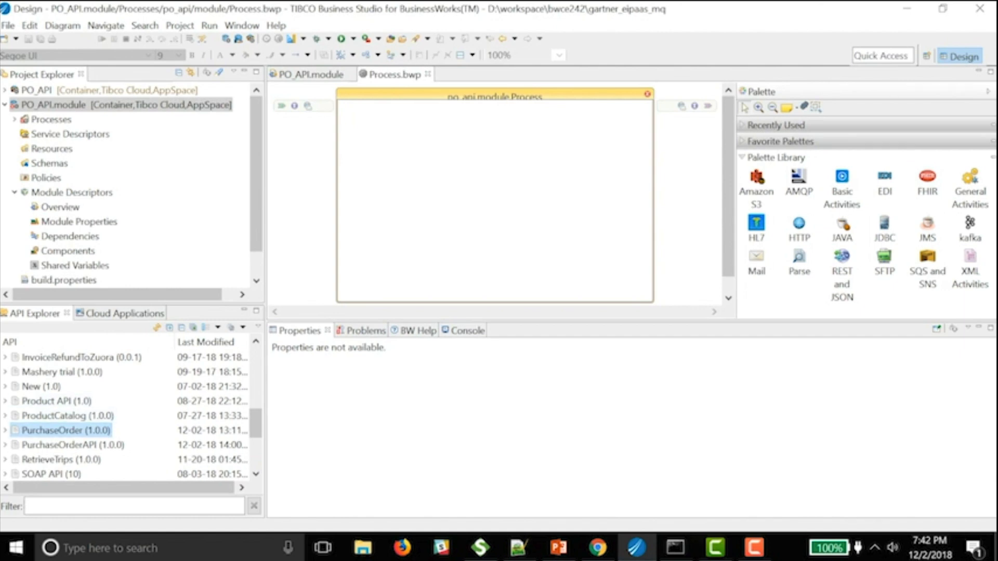
pyautogui.moveTo(63, 430); pyautogui.dragTo(63, 134)
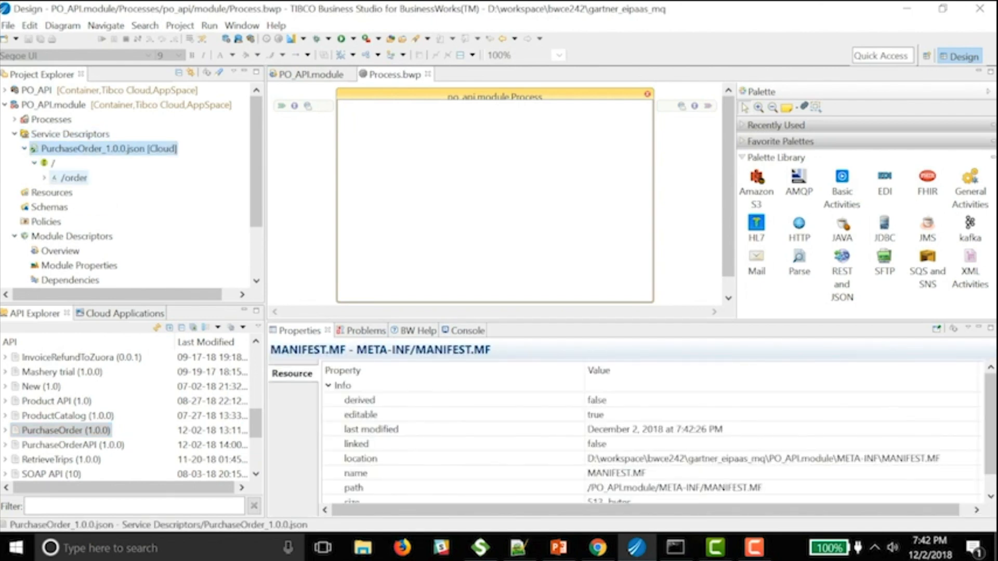
pyautogui.moveTo(73, 177); pyautogui.dragTo(316, 130)
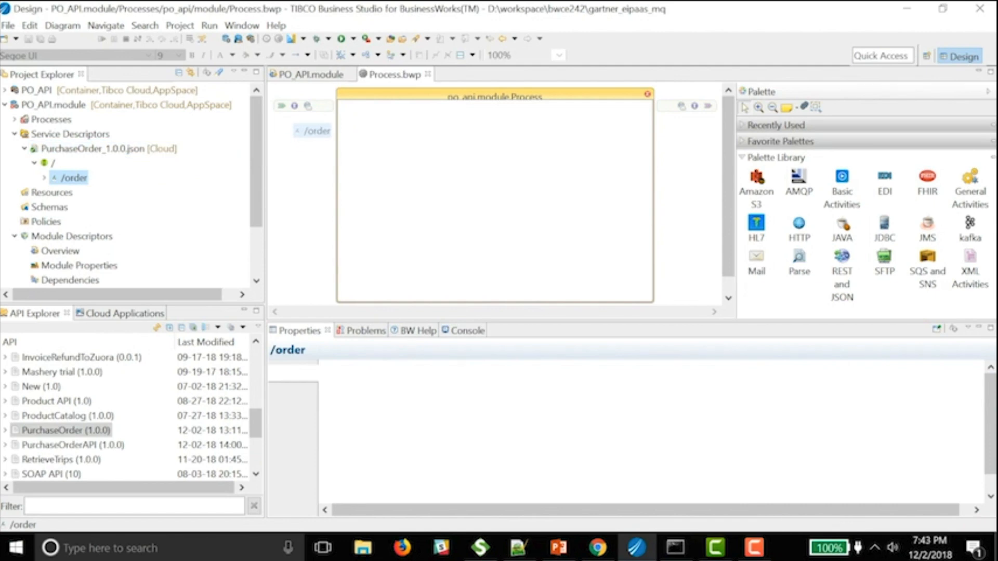
pyautogui.moveTo(317, 131); pyautogui.dragTo(316, 130)
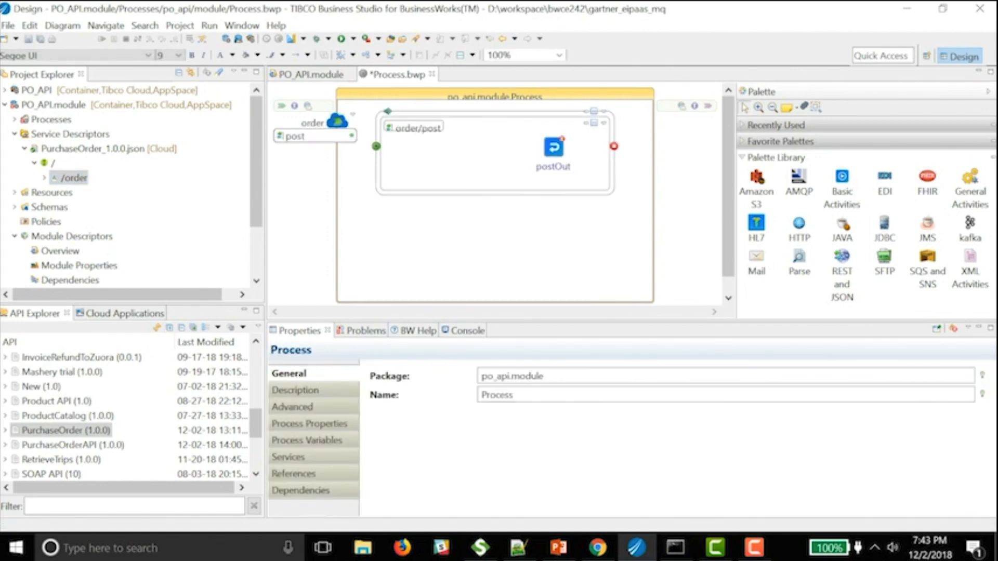
pyautogui.click(554, 147)
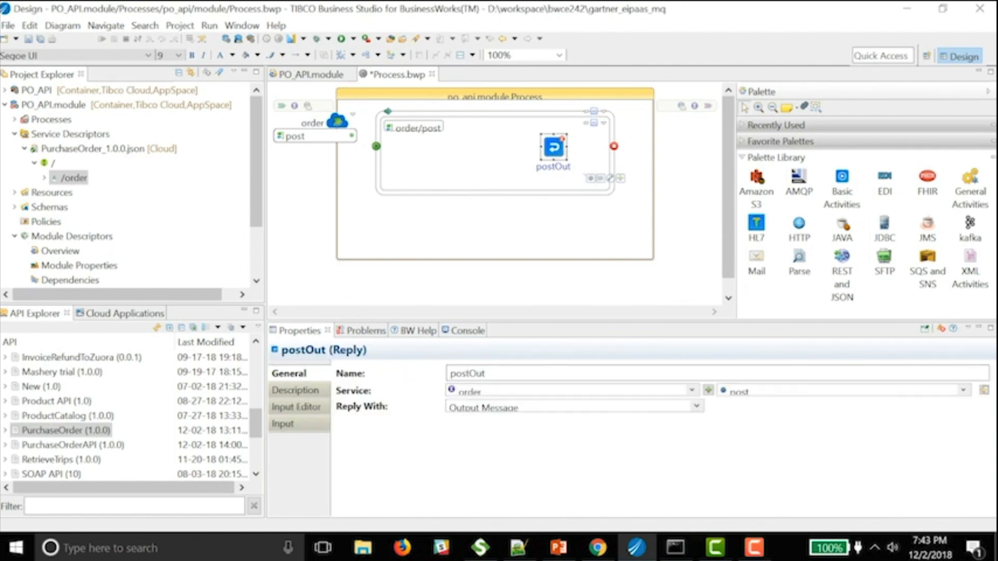
pyautogui.hotkey('ctrl', 's')
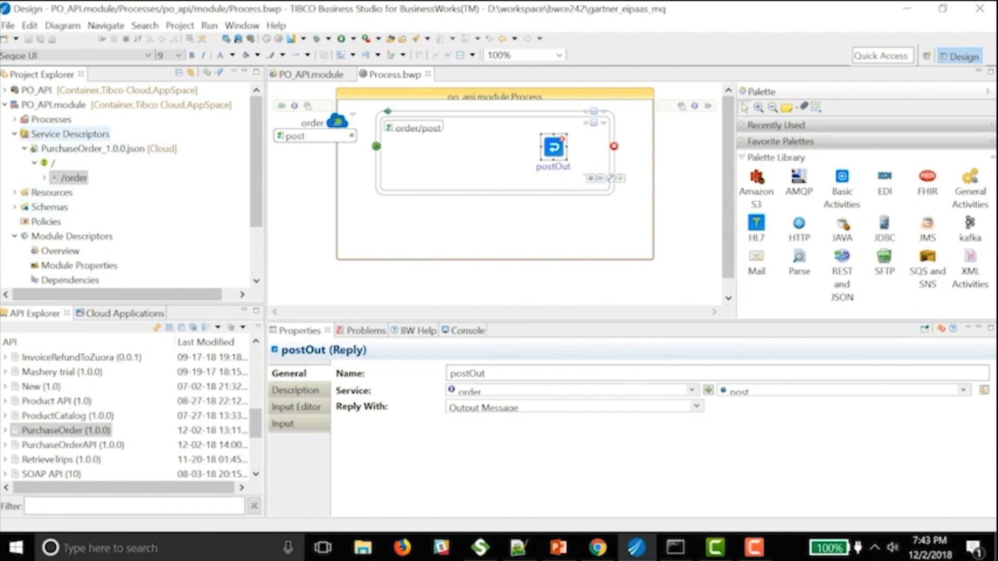
# - Import PurchaseOrderConcrete.wsdl into Service Descriptors with the Service Import Wizard
pyautogui.rightClick(68, 134)
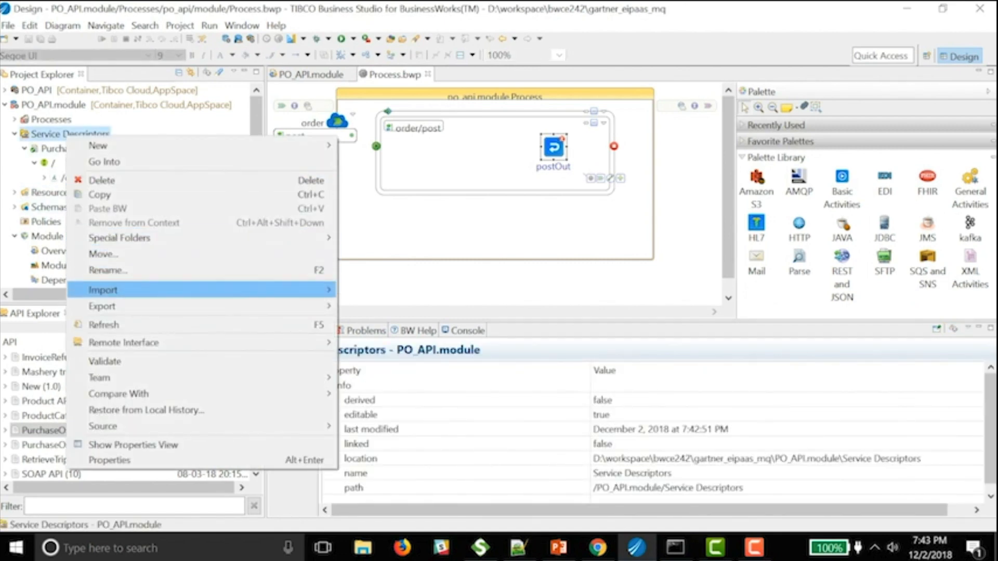
pyautogui.moveTo(155, 289)
pyautogui.click(398, 303)
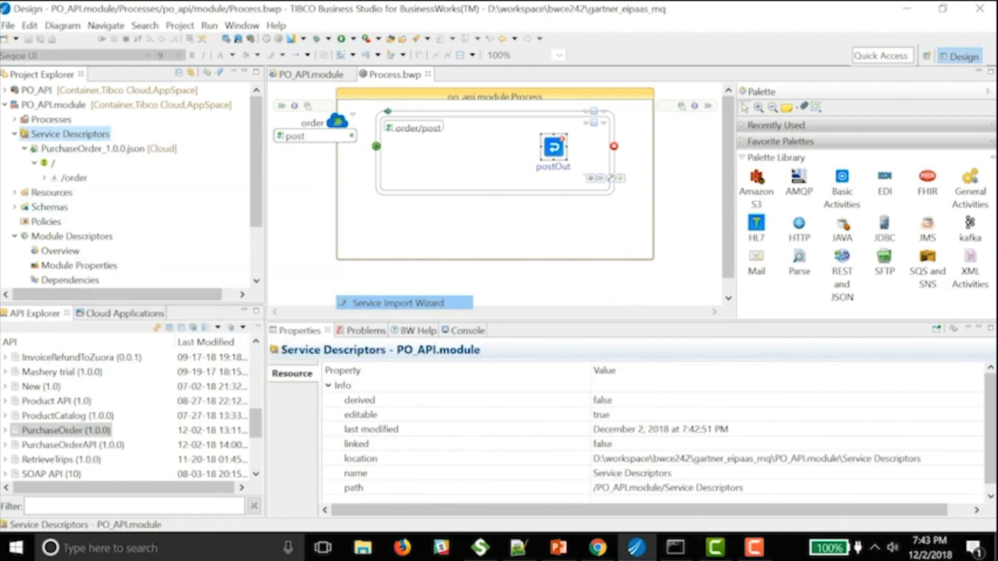
pyautogui.click(501, 321)
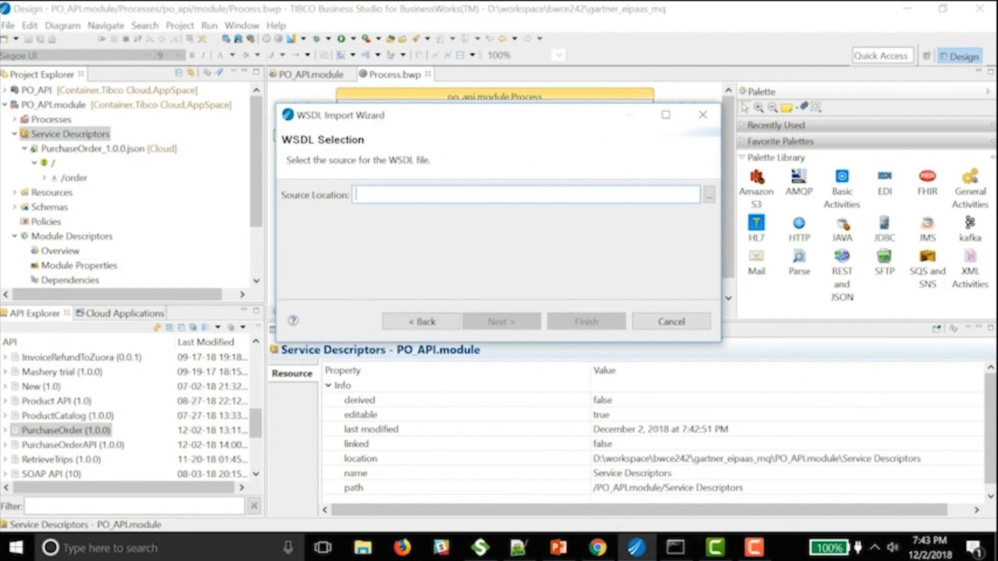
pyautogui.click(708, 194)
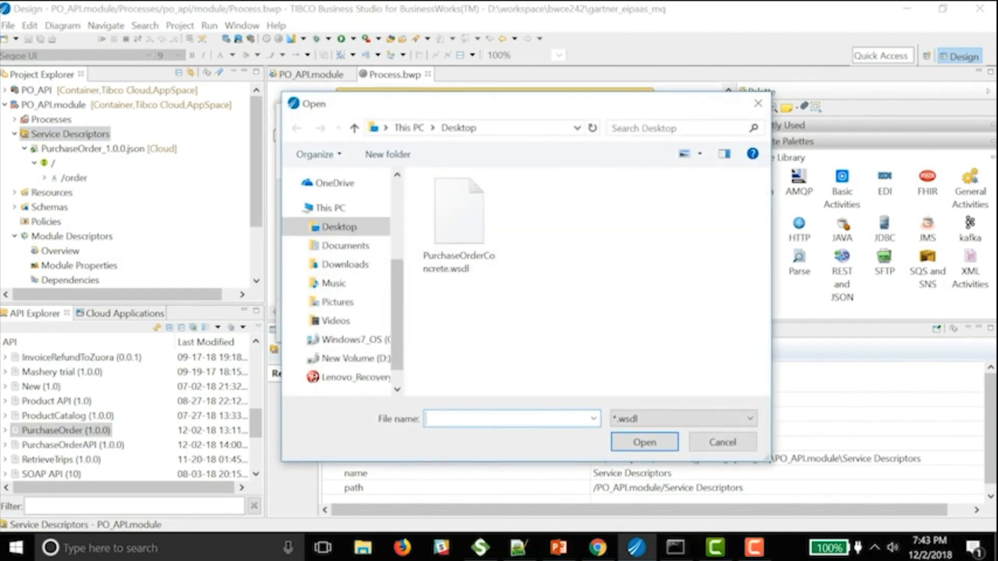
pyautogui.doubleClick(461, 213)
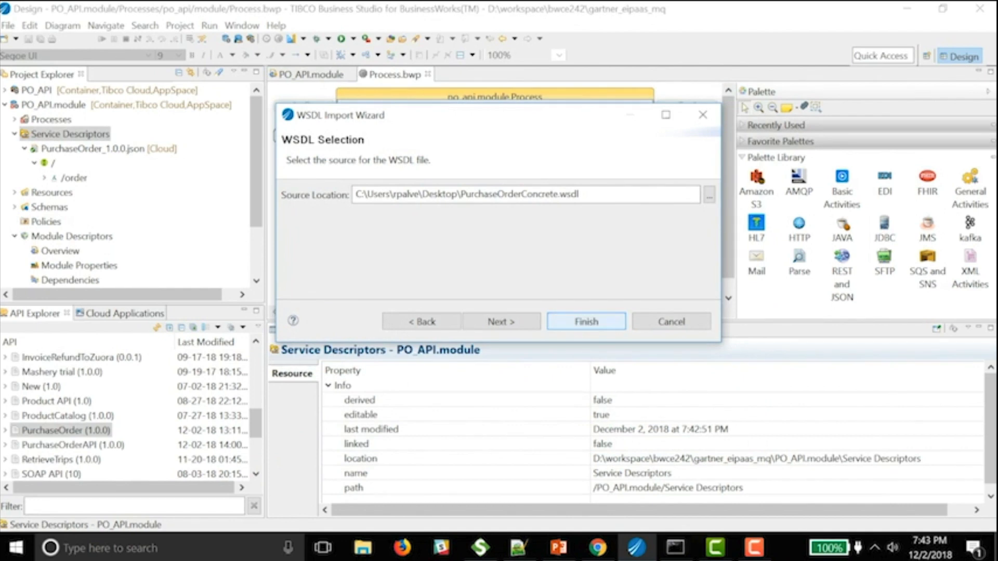
pyautogui.click(586, 322)
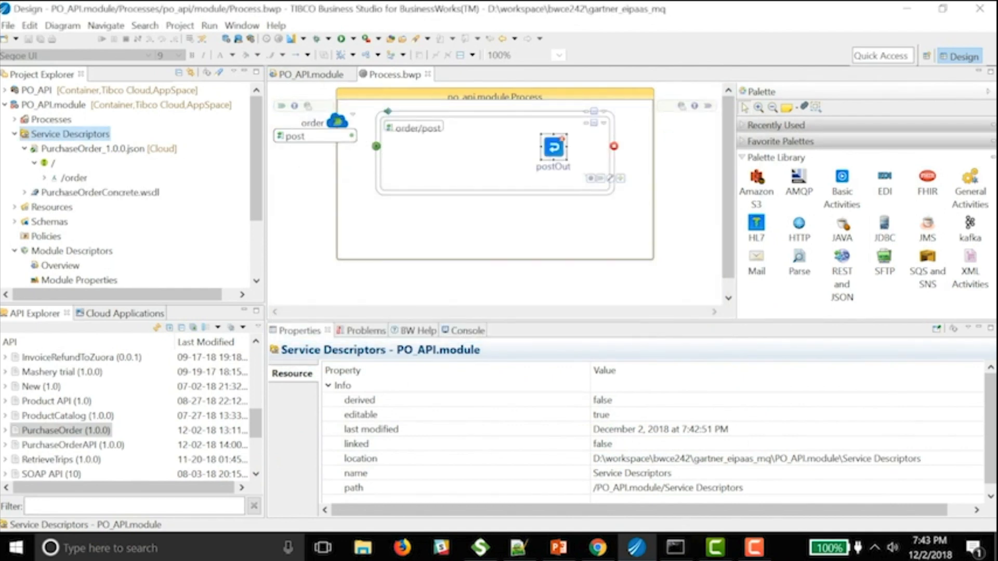
# - Add a submitPurchaseOrder invoke into order/post, link it to postOut, and save
pyautogui.click(24, 149)
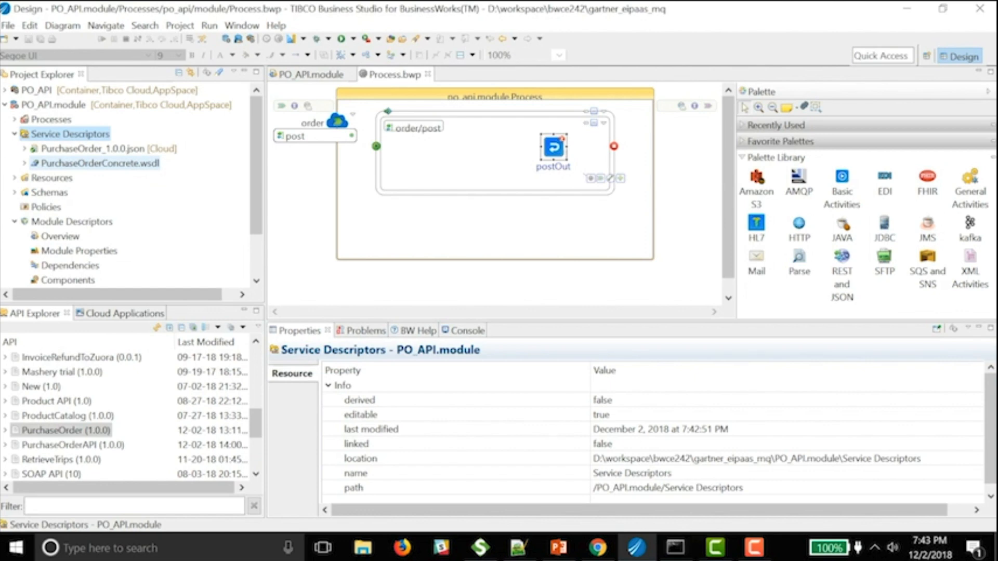
pyautogui.moveTo(78, 162); pyautogui.dragTo(669, 126)
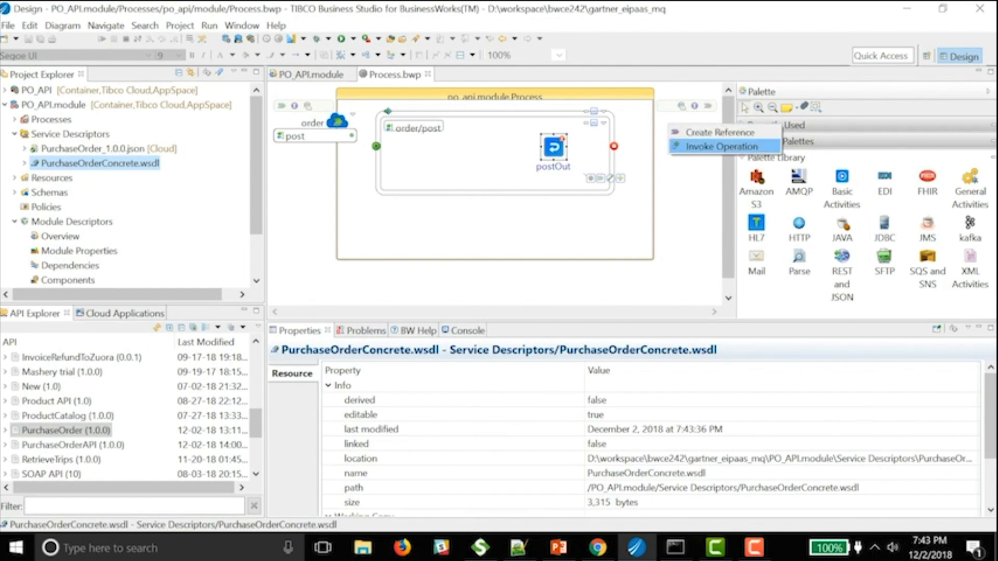
pyautogui.click(722, 147)
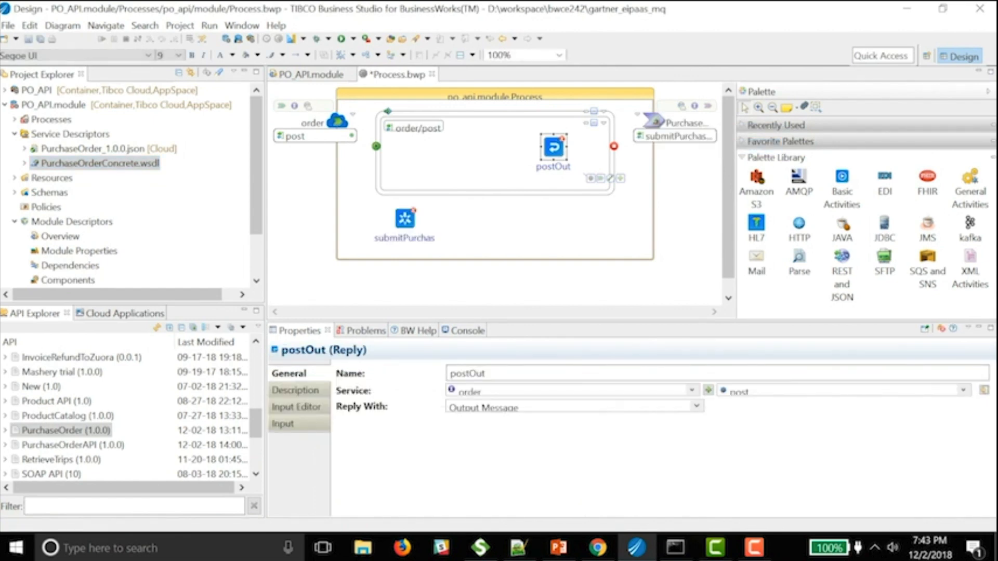
pyautogui.moveTo(405, 219); pyautogui.dragTo(457, 149)
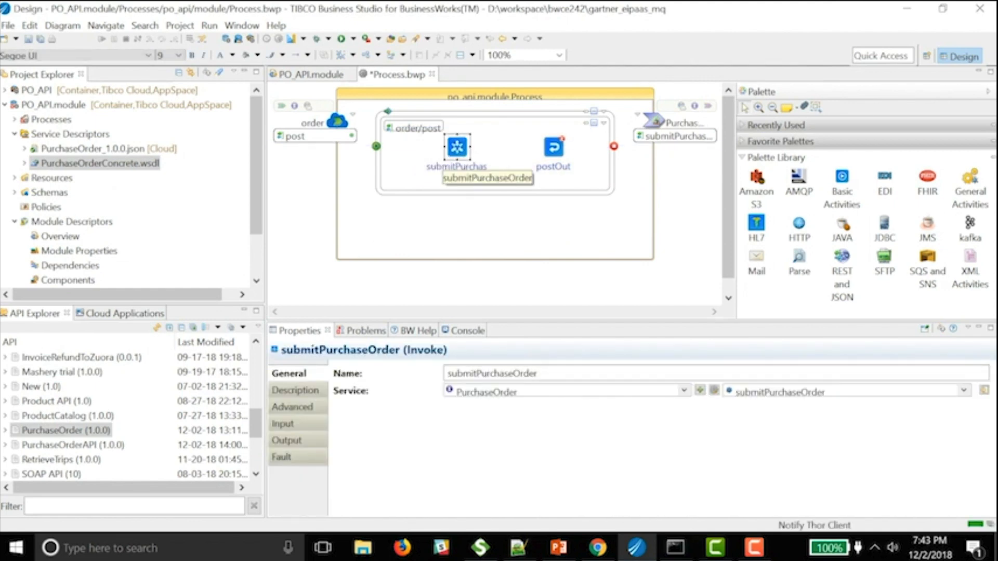
pyautogui.hotkey('ctrl', 's')
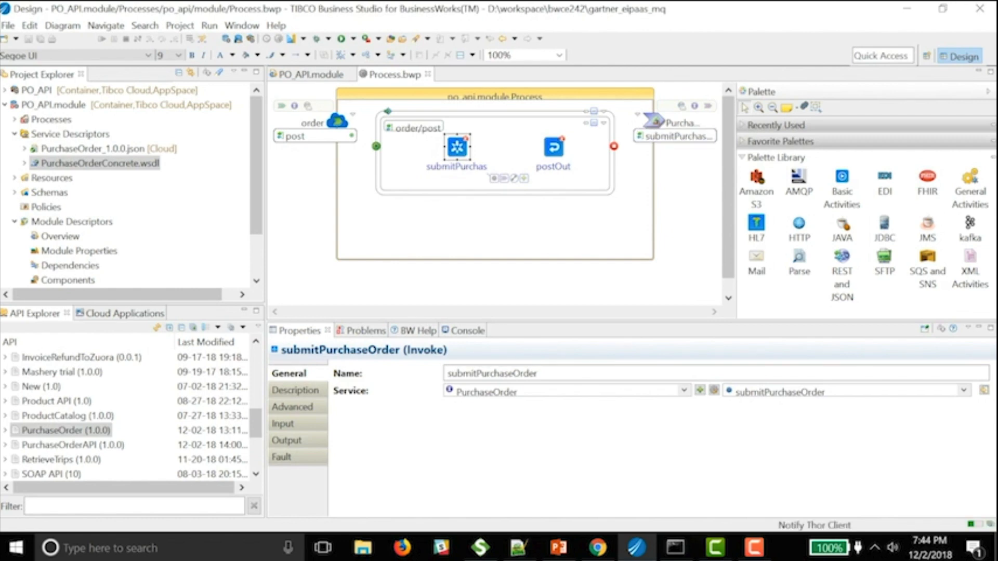
pyautogui.moveTo(514, 178); pyautogui.dragTo(554, 148)
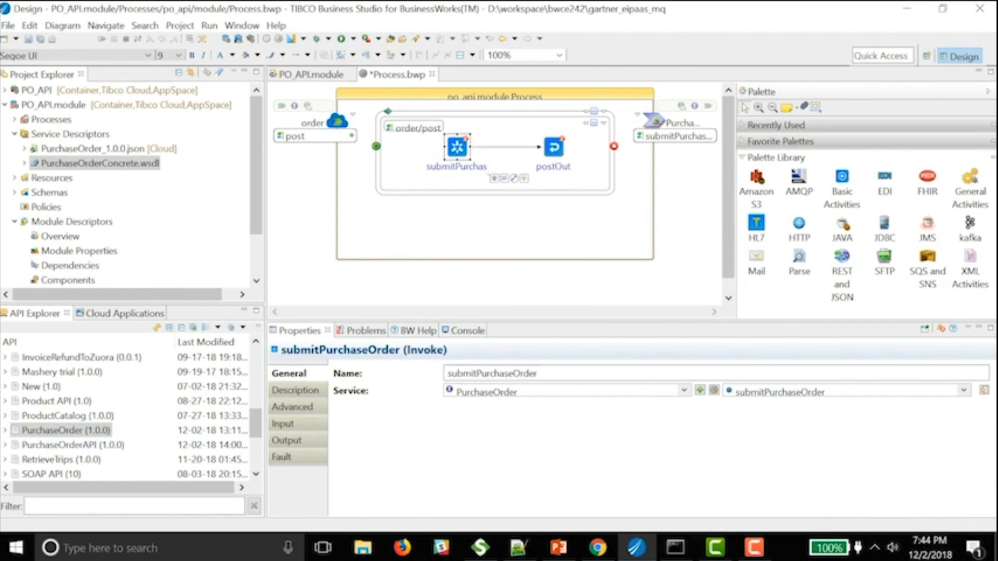
pyautogui.hotkey('ctrl', 's')
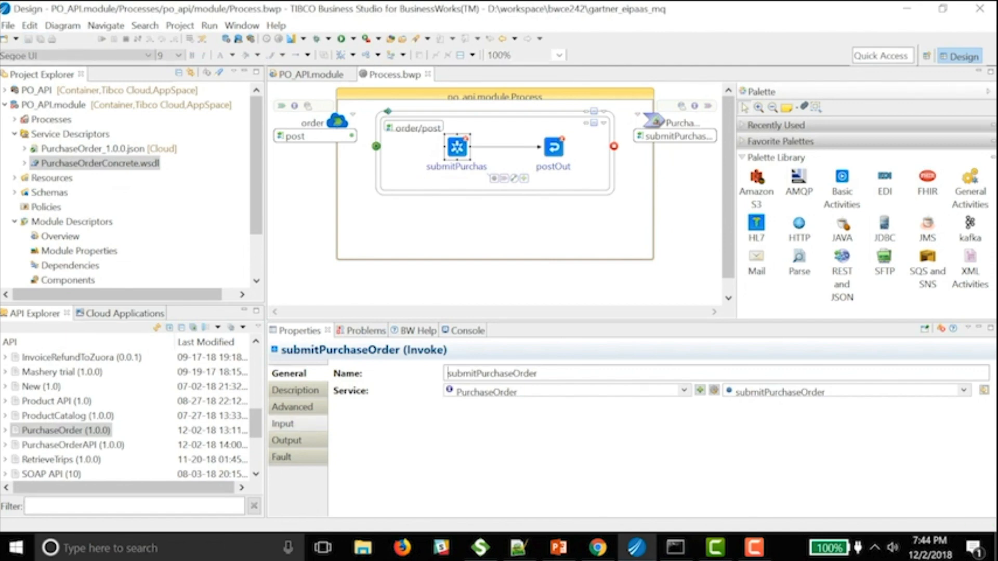
pyautogui.click(284, 423)
# - Auto-map $post PORequest fields onto the submitPurchaseOrder request
pyautogui.moveTo(520, 320); pyautogui.dragTo(520, 262)
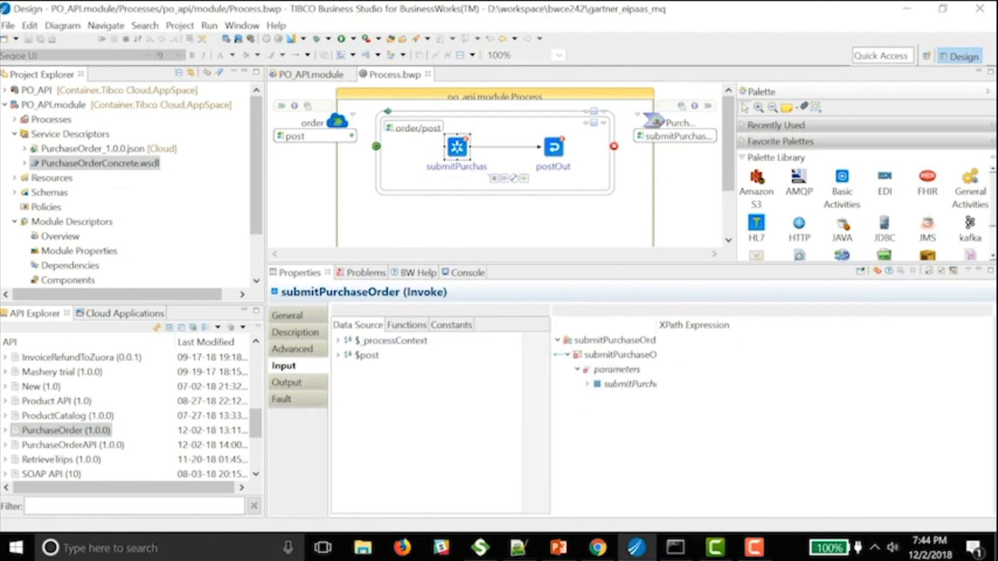
pyautogui.click(587, 384)
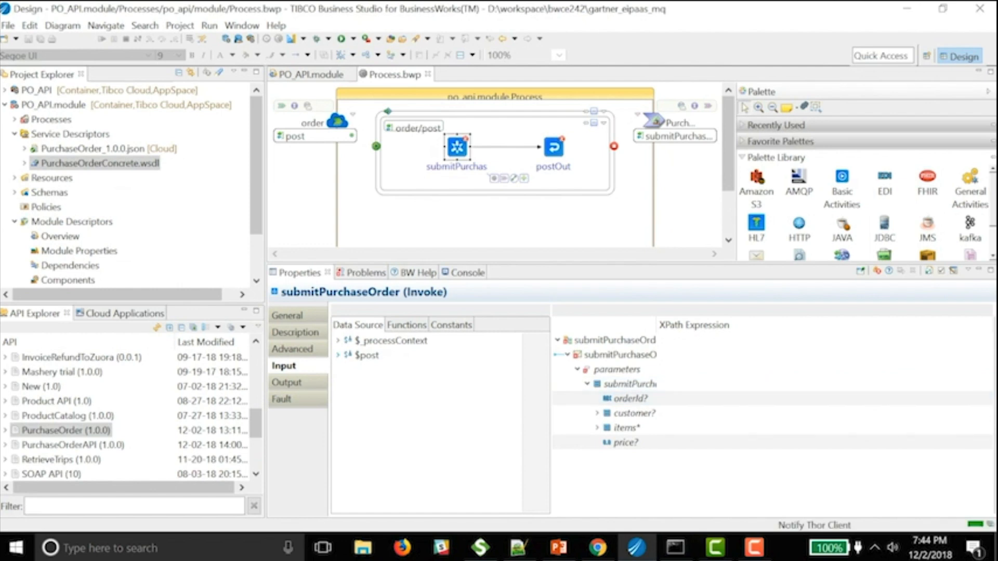
pyautogui.click(338, 355)
pyautogui.click(348, 370)
pyautogui.click(357, 384)
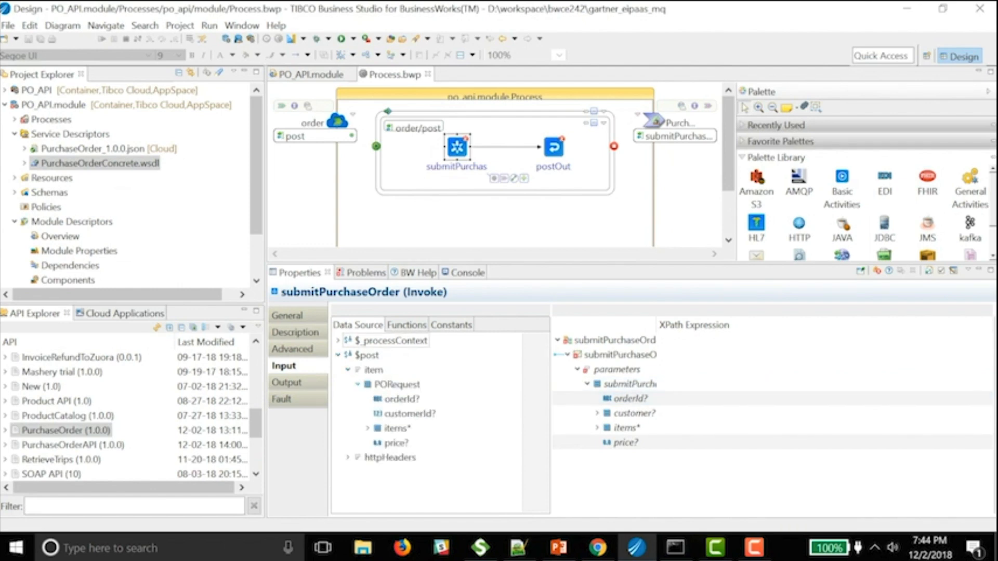
pyautogui.moveTo(395, 384); pyautogui.dragTo(607, 385)
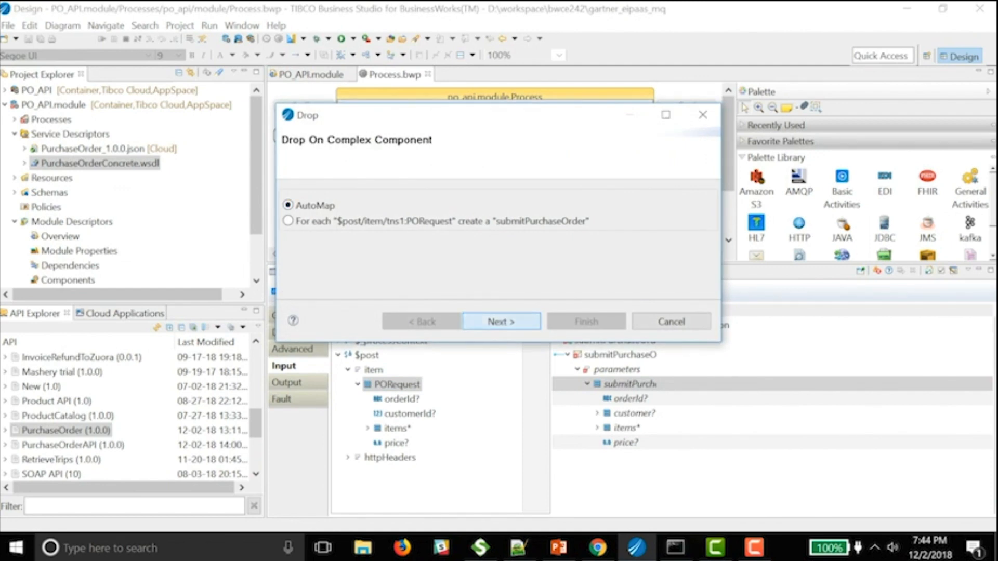
pyautogui.click(501, 321)
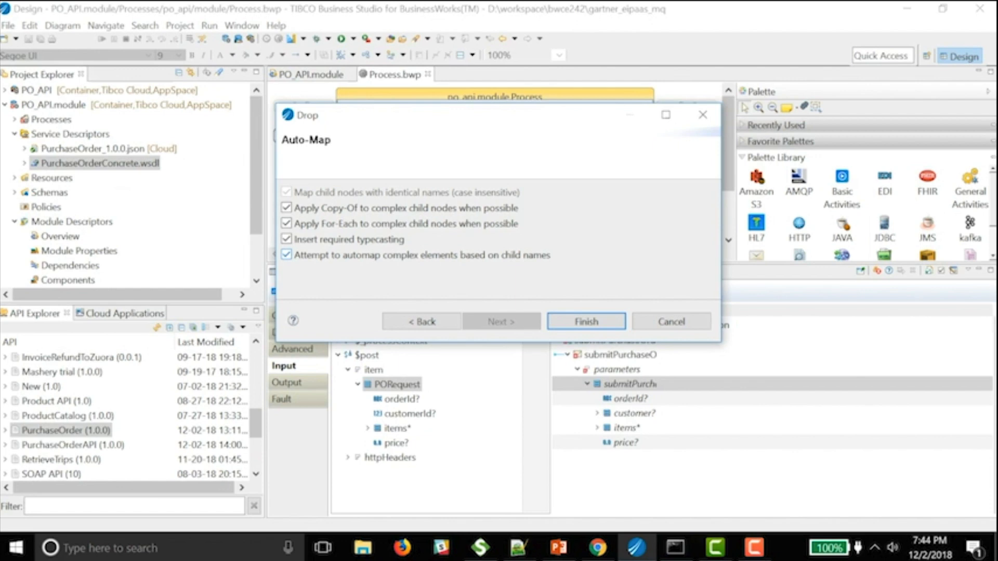
pyautogui.click(586, 321)
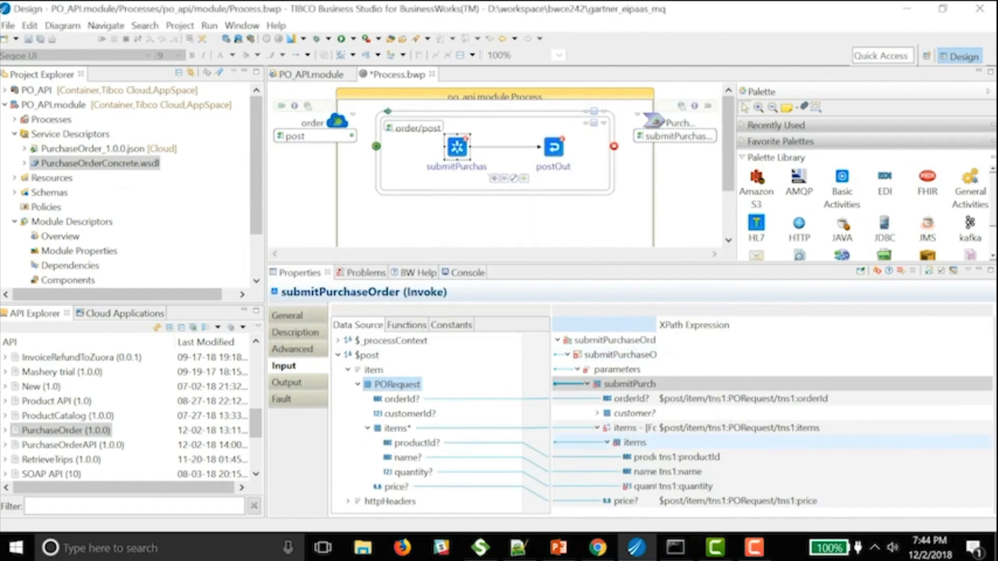
# - Fix the quantity mapping by casting to xsd:int, save, and enlarge the diagram area
pyautogui.click(686, 487)
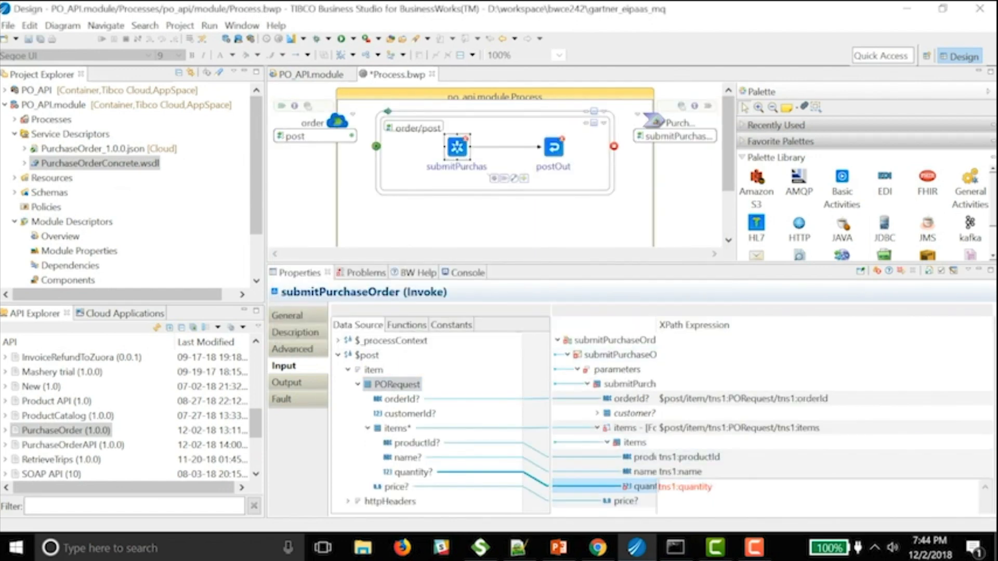
pyautogui.rightClick(646, 485)
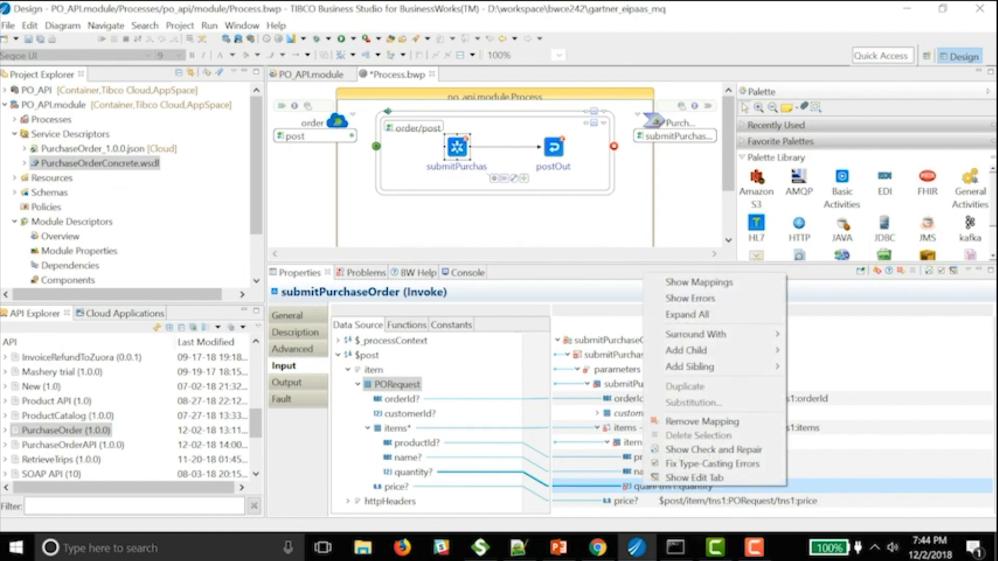
pyautogui.click(712, 464)
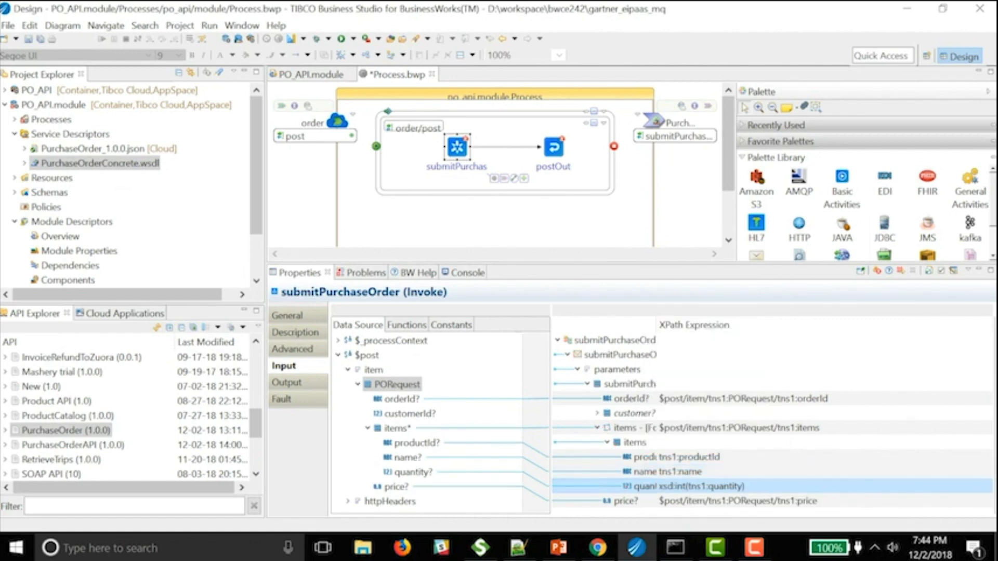
pyautogui.hotkey('ctrl', 's')
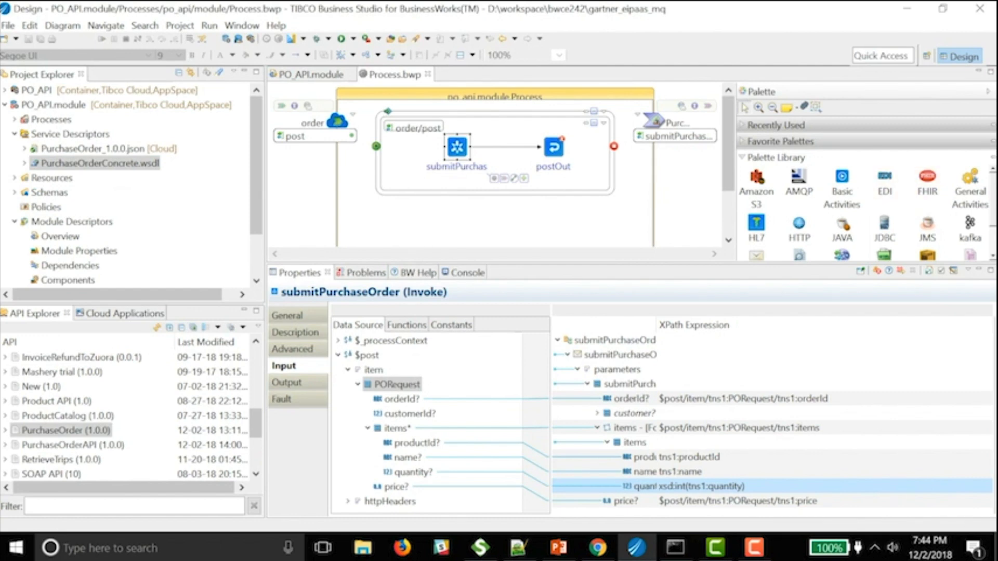
pyautogui.moveTo(598, 263); pyautogui.dragTo(597, 330)
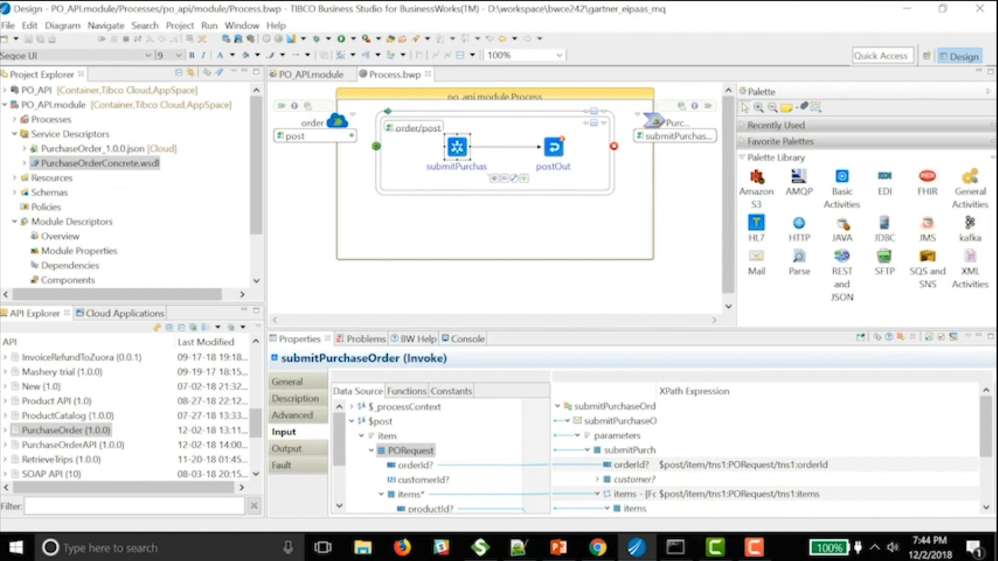
# - Browse the EDI, HL7, HTTP, JDBC, SFTP, REST and JSON, and Mail palette drawers
pyautogui.click(885, 185)
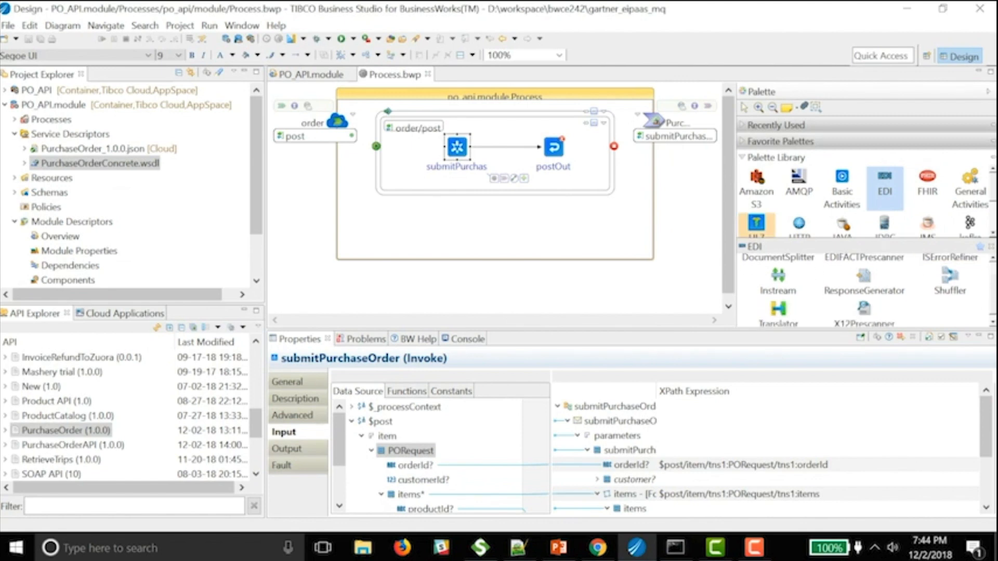
pyautogui.click(757, 225)
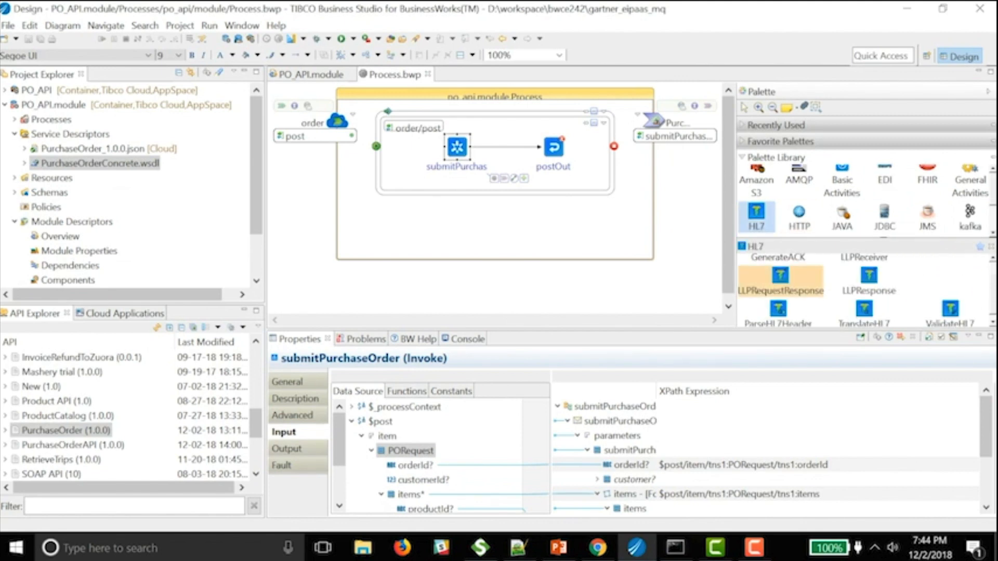
pyautogui.click(799, 215)
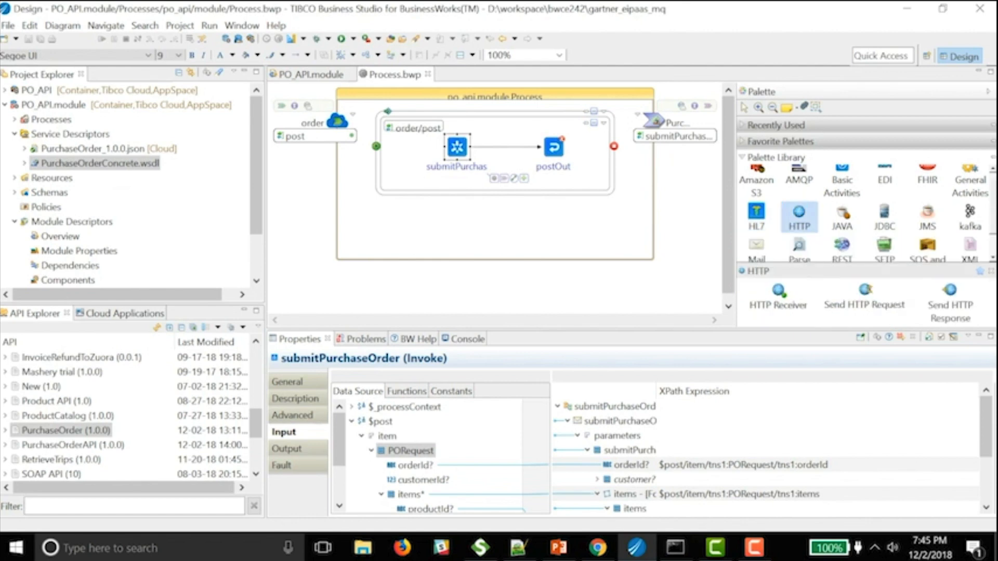
pyautogui.click(884, 216)
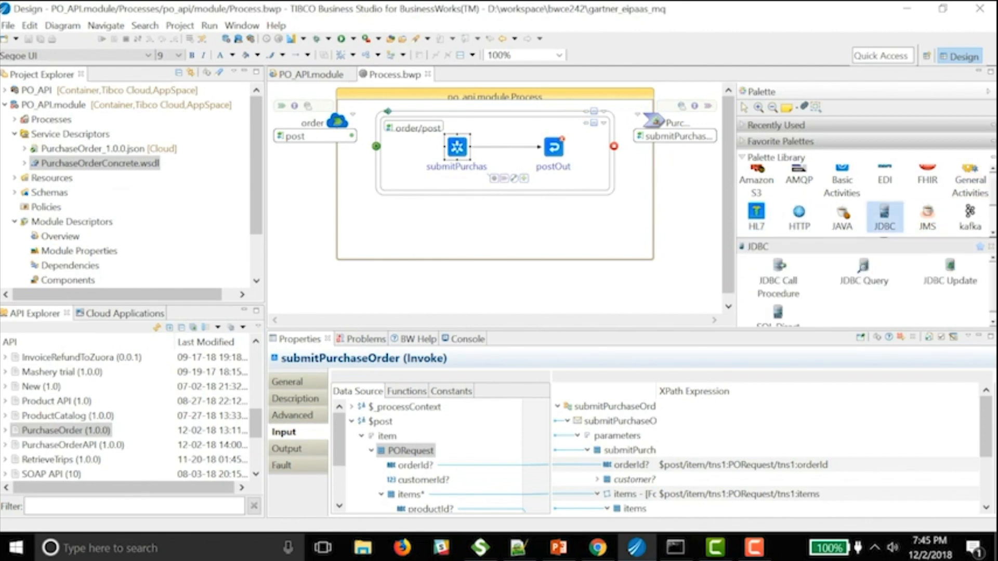
pyautogui.scroll(-1, 884, 216)
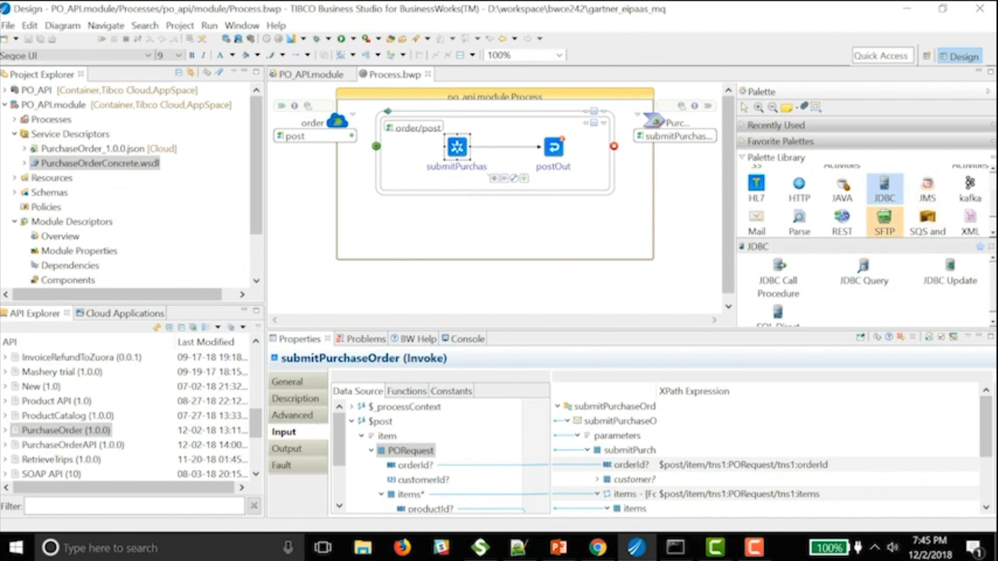
pyautogui.click(884, 221)
pyautogui.click(842, 208)
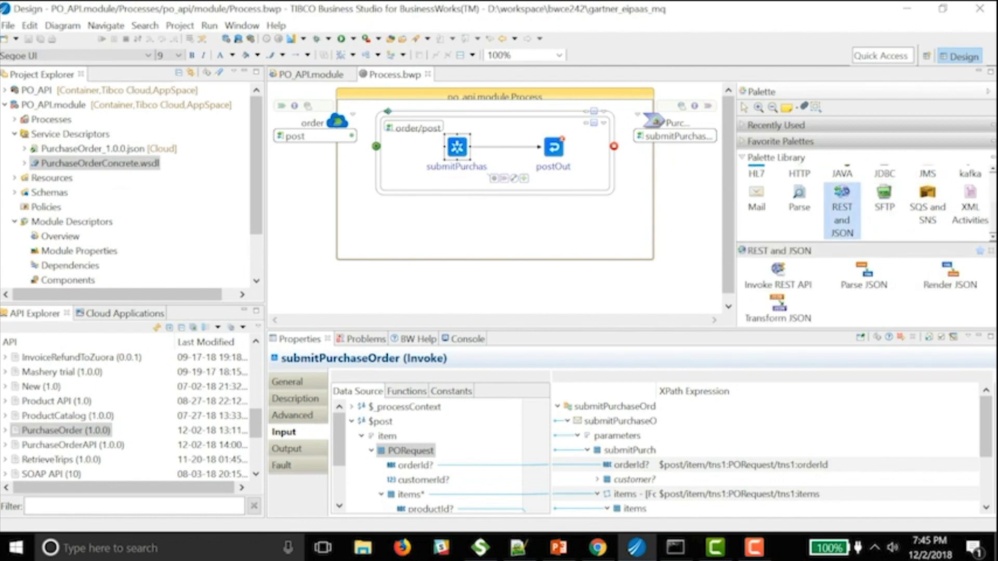
pyautogui.click(757, 203)
pyautogui.scroll(1, 756, 203)
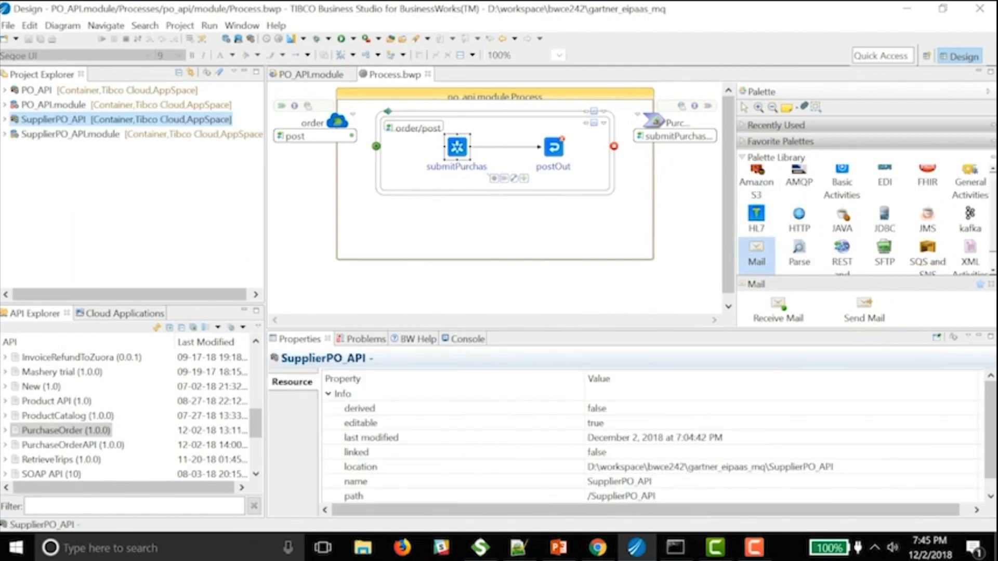
# - Review SupplierPO_API's Generate POM settings (com.tibco.bw, 1.0.0-SNAPSHOT) and cancel without generating
pyautogui.rightClick(52, 119)
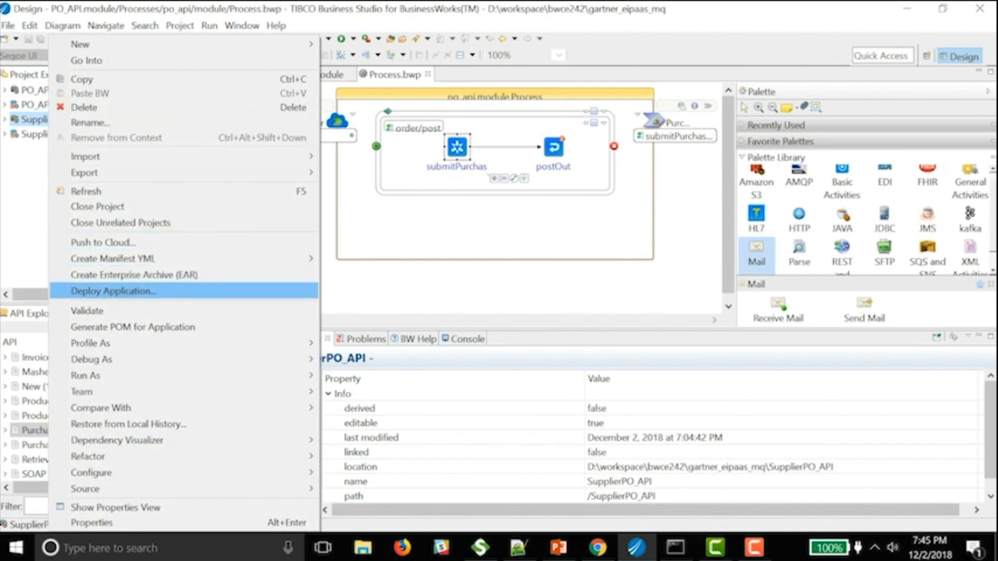
pyautogui.click(133, 327)
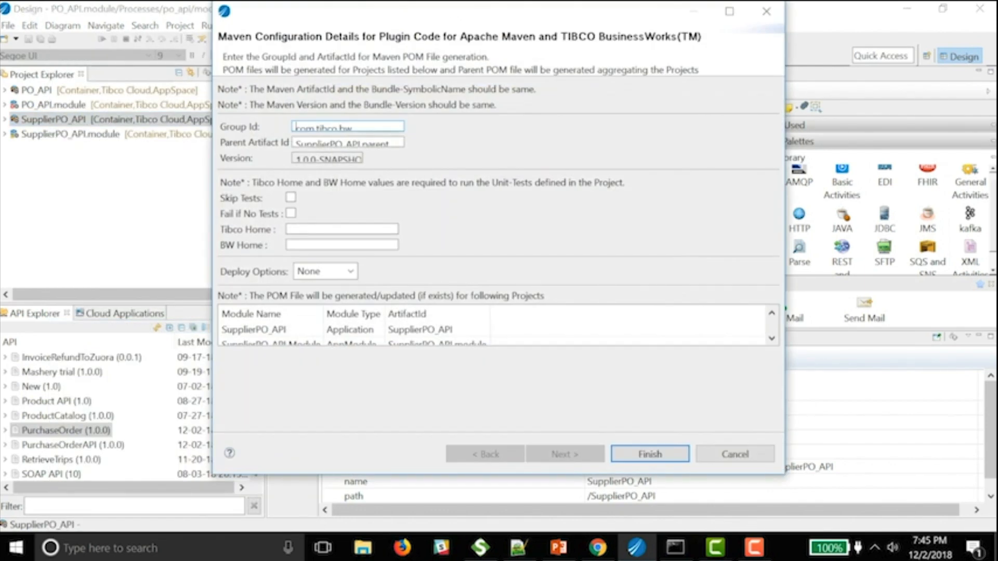
pyautogui.moveTo(373, 57); pyautogui.dragTo(424, 57)
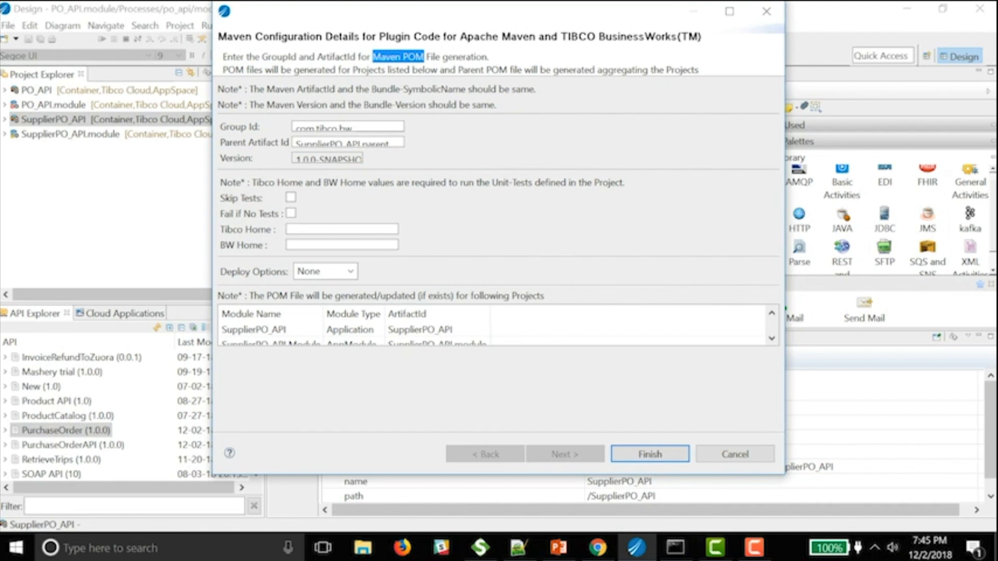
pyautogui.click(735, 453)
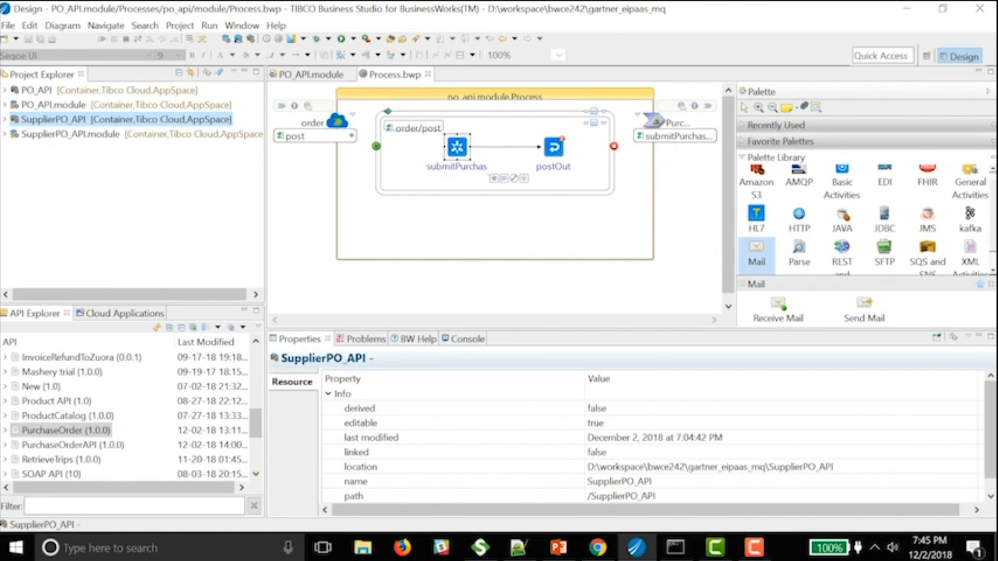
# - In Chrome, view the purchase-order-api GitHub repository, then the SupplierPO_API Jenkins pipeline
pyautogui.click(598, 547)
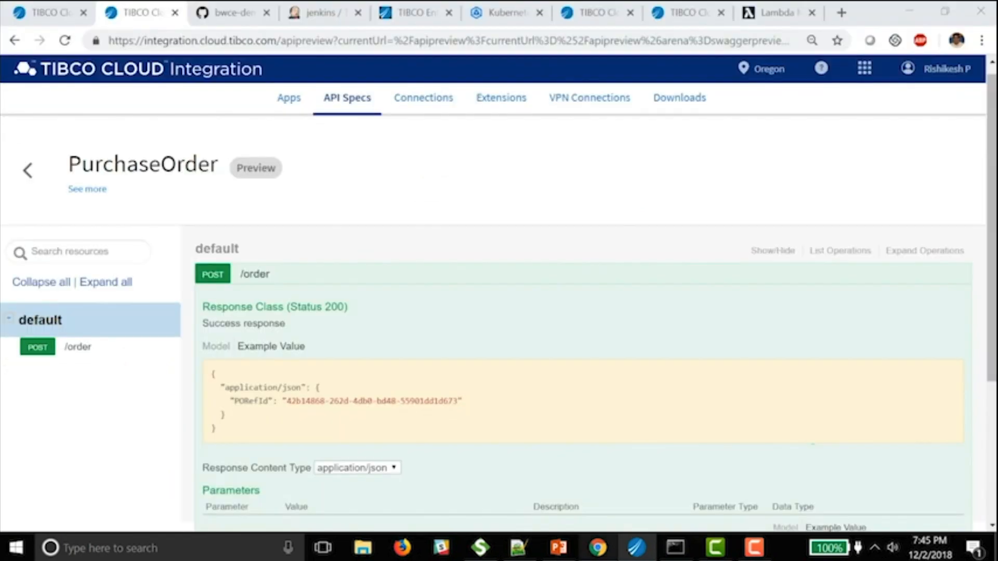
pyautogui.hotkey('ctrl', 'Tab')
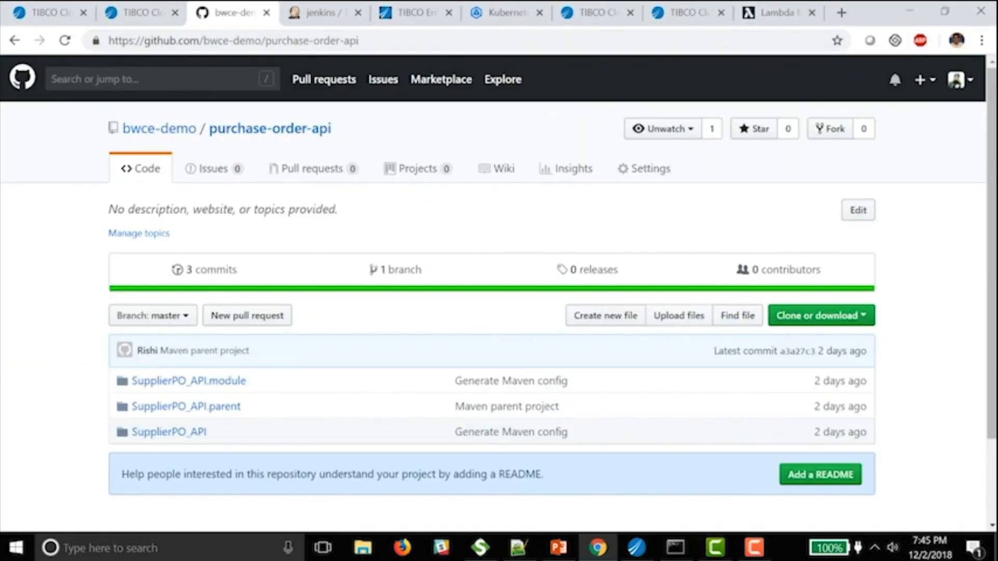
pyautogui.moveTo(158, 129)
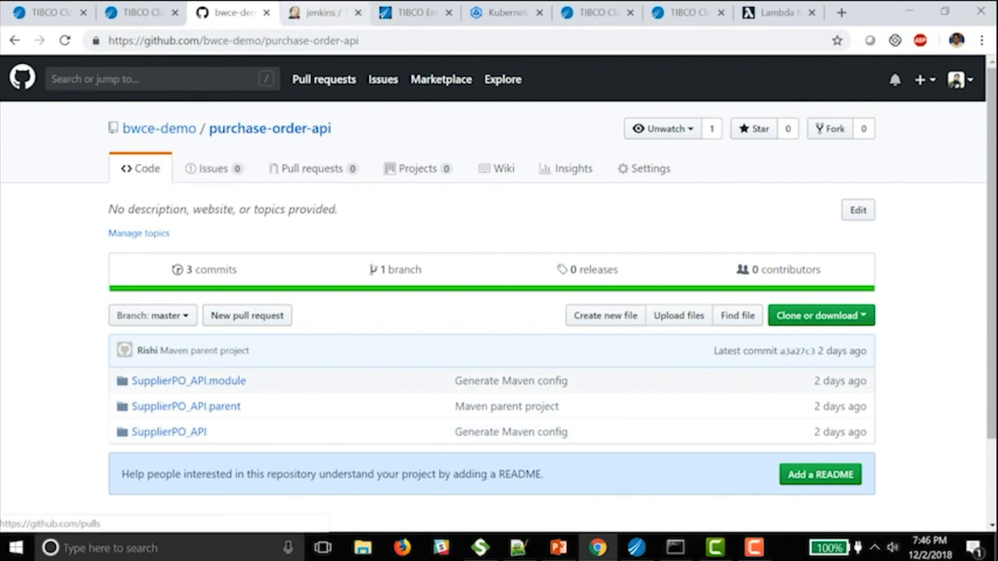
pyautogui.hotkey('ctrl', 'Tab')
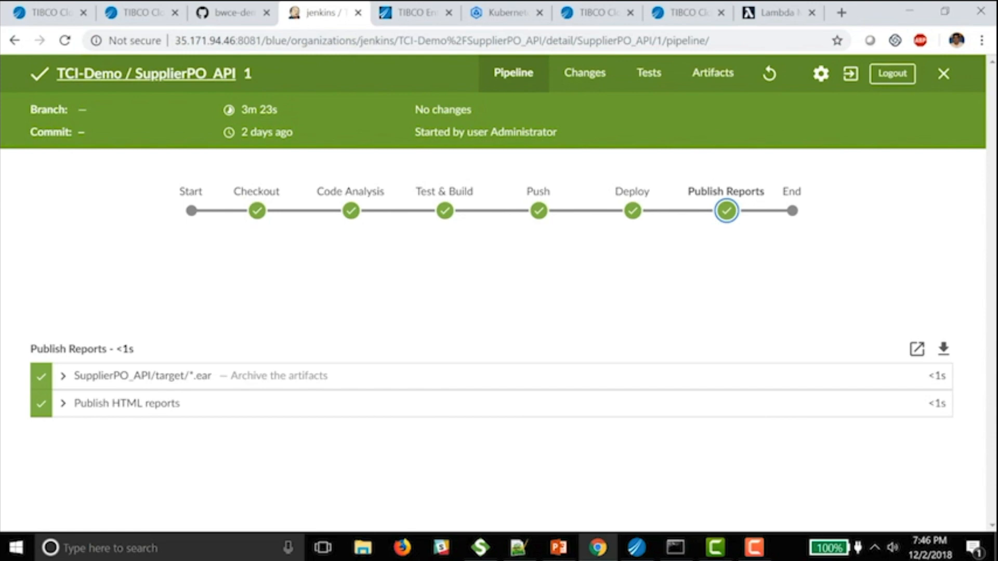
# - Open the bwtest report under the build's BW Unit Tests Report artifacts and review its 100% pass summary
pyautogui.click(713, 73)
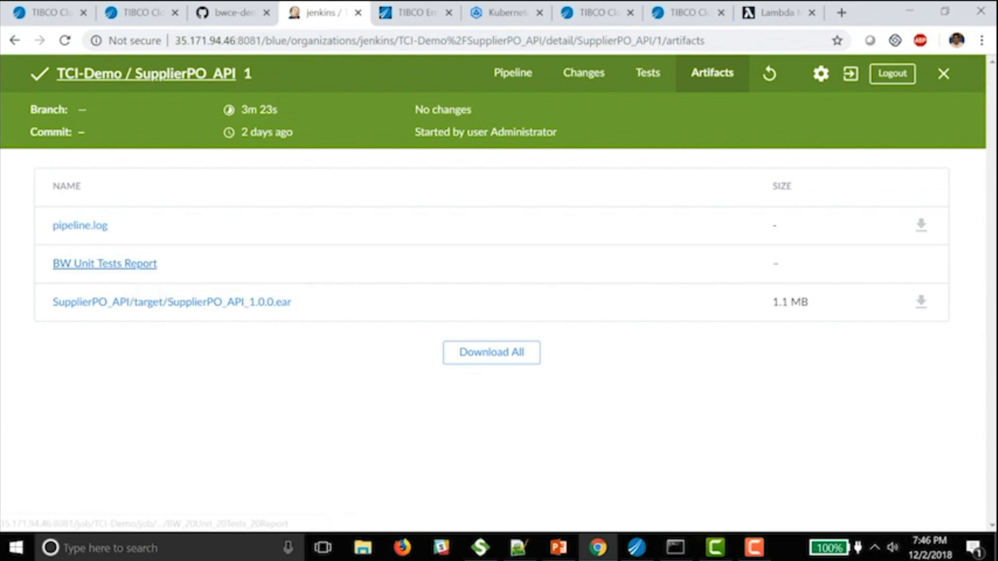
pyautogui.click(104, 263)
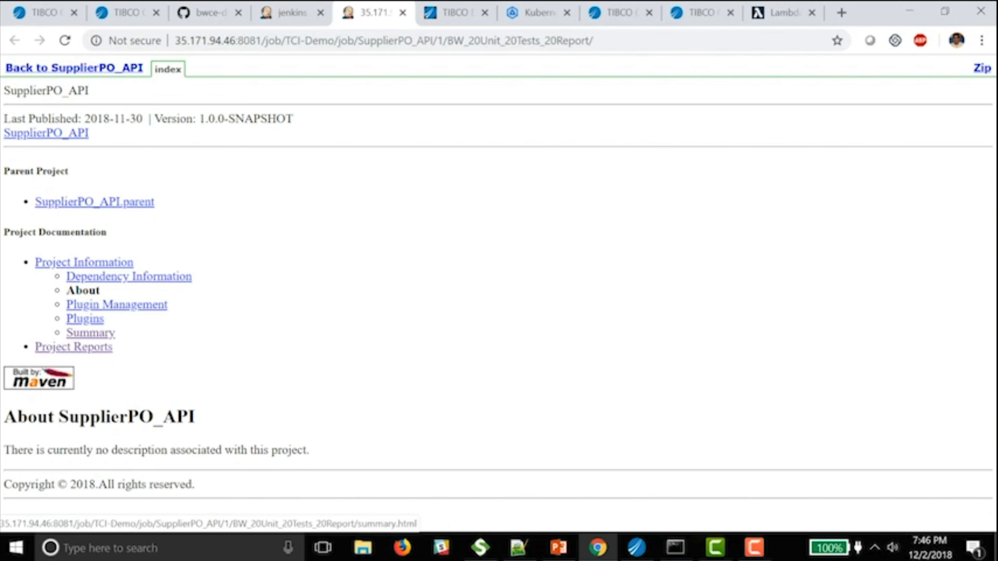
pyautogui.click(73, 347)
pyautogui.click(81, 289)
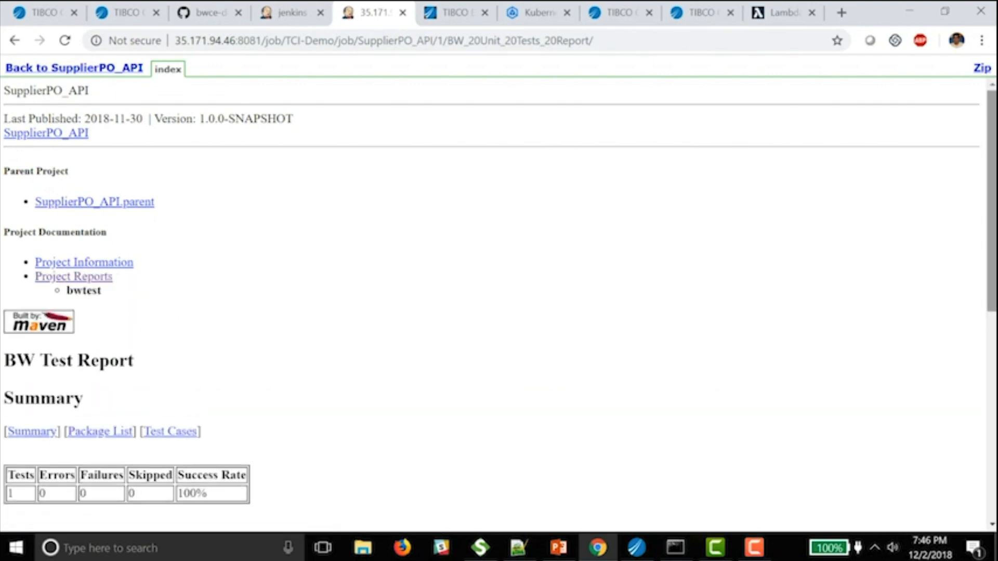
pyautogui.scroll(-3, 499, 311)
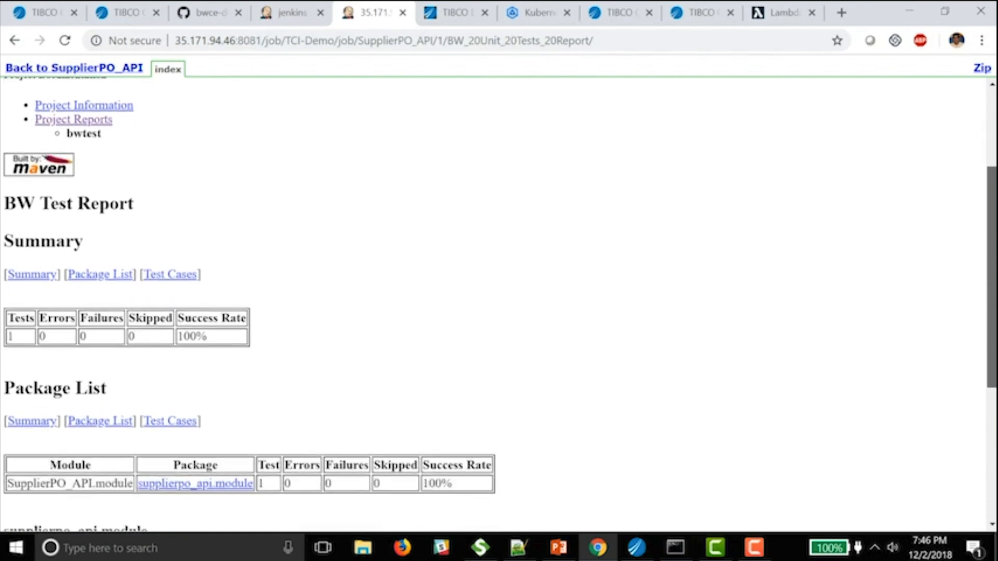
pyautogui.scroll(-2, 499, 304)
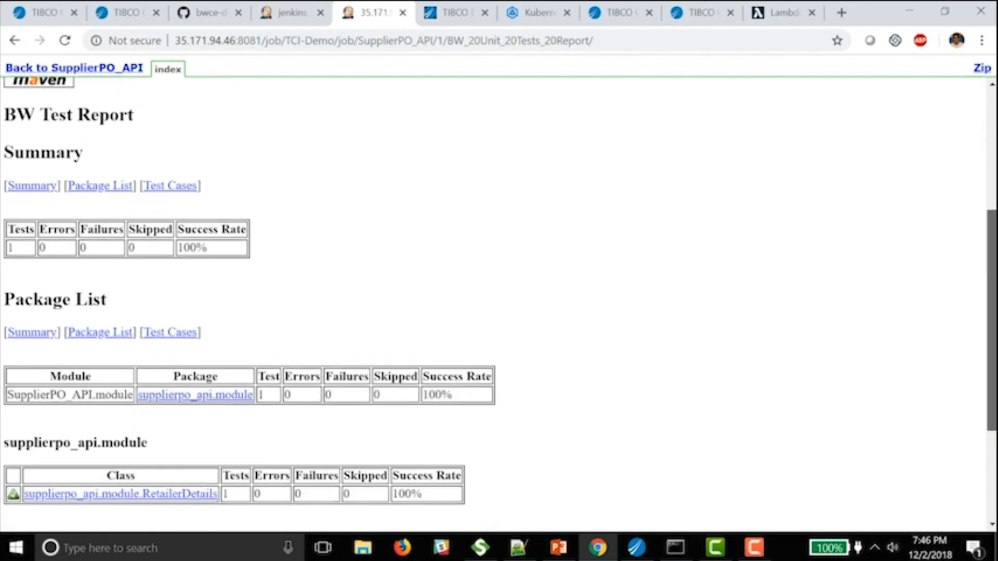
pyautogui.scroll(-1, 499, 304)
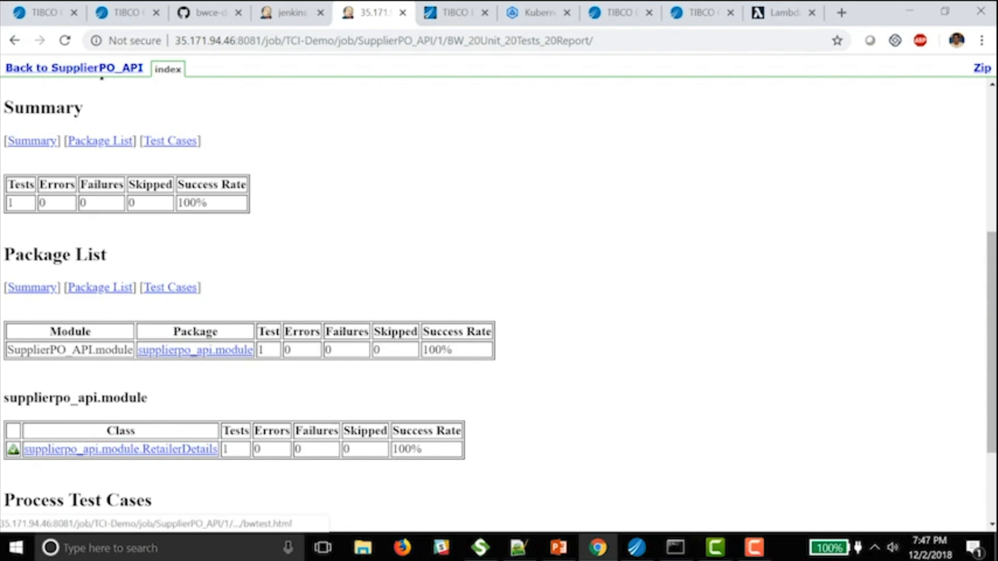
pyautogui.hotkey('ctrl', 'Tab')
# - Confirm SupplierPO_API is deployed and running in the On-Prem BusinessWorks domain's Applications list
pyautogui.click(67, 232)
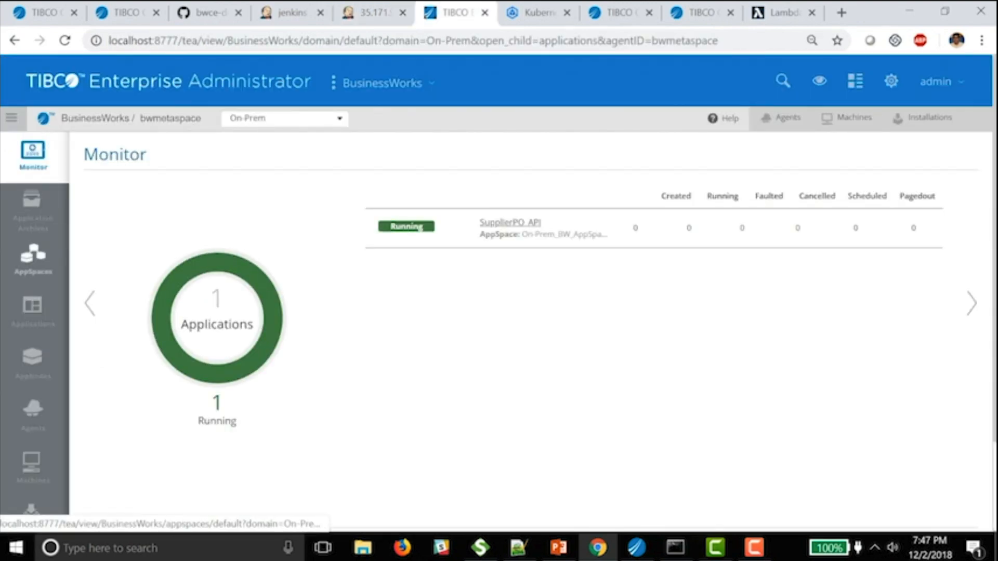
pyautogui.click(32, 309)
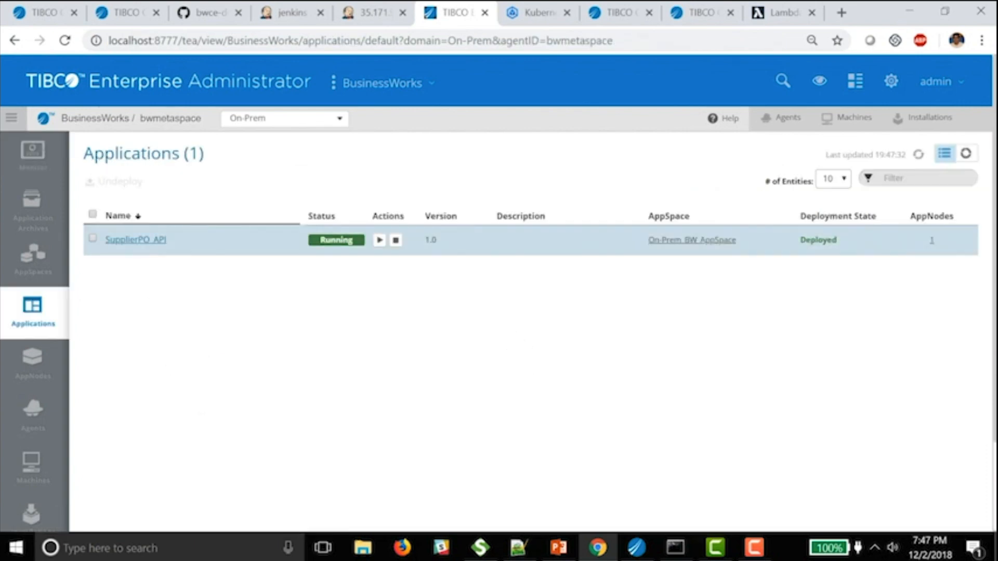
pyautogui.click(136, 240)
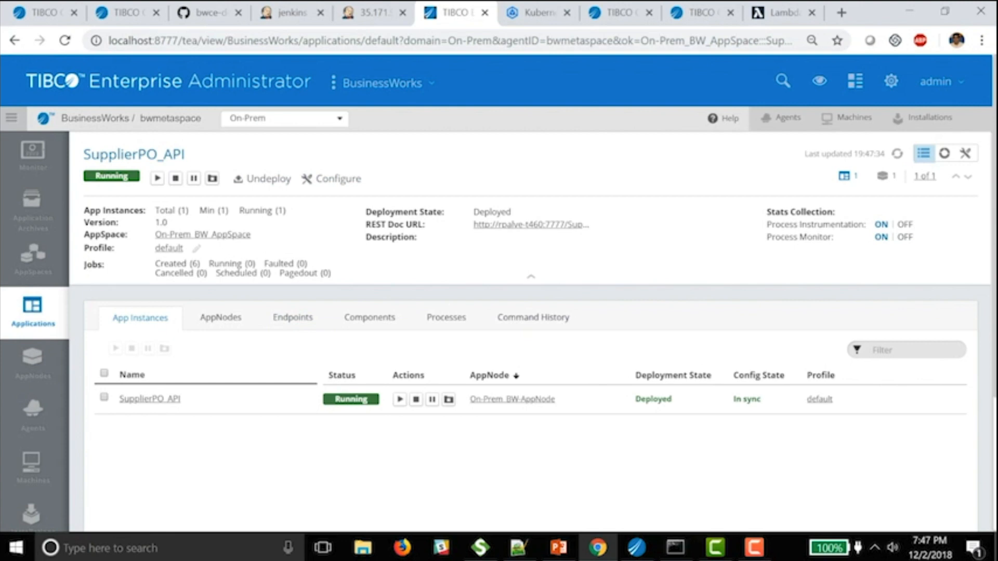
pyautogui.click(535, 12)
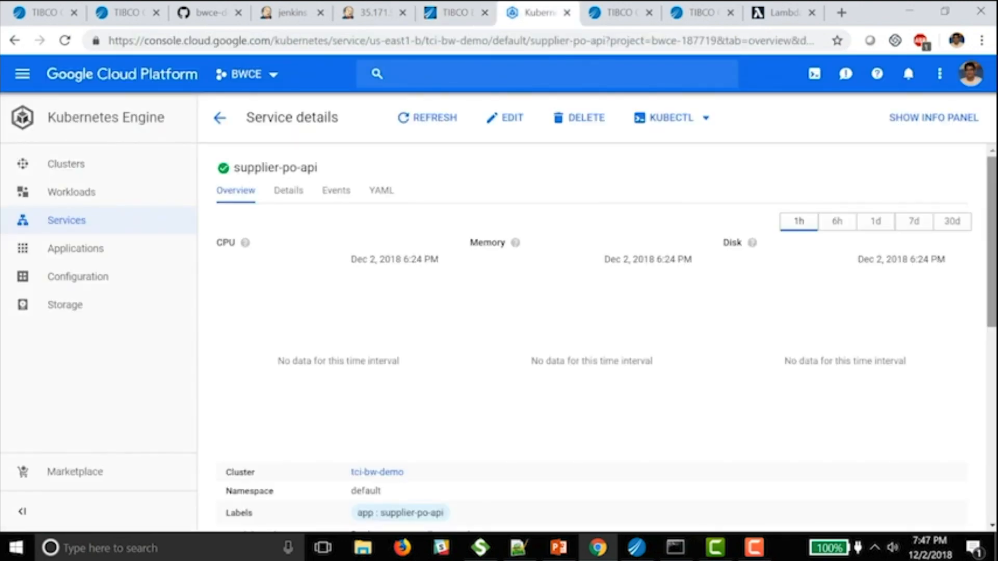
# - Review the supplier-po-api service's running pod and Ports section on the Kubernetes details page
pyautogui.scroll(-7, 592, 338)
pyautogui.scroll(-1, 593, 338)
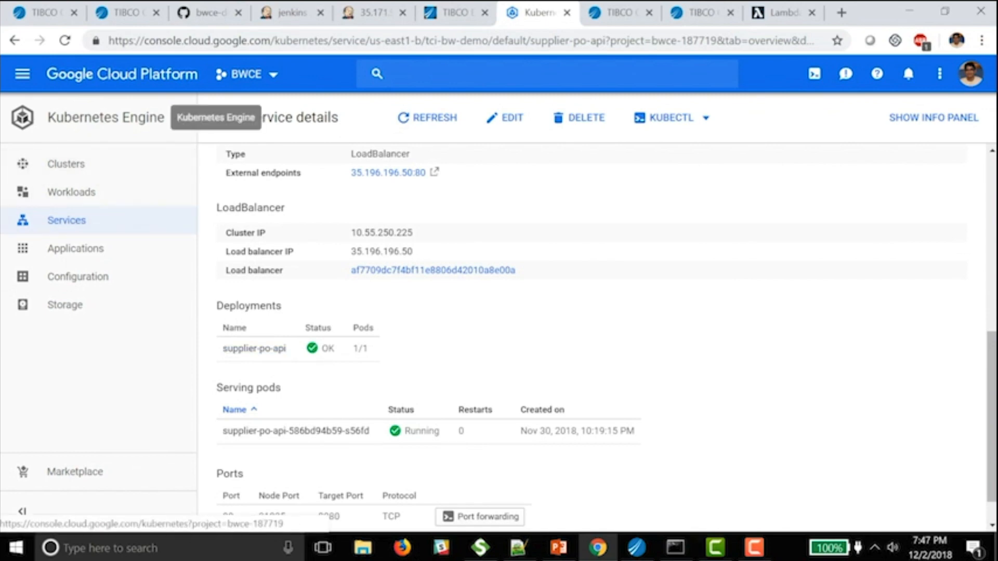
pyautogui.scroll(-1, 603, 333)
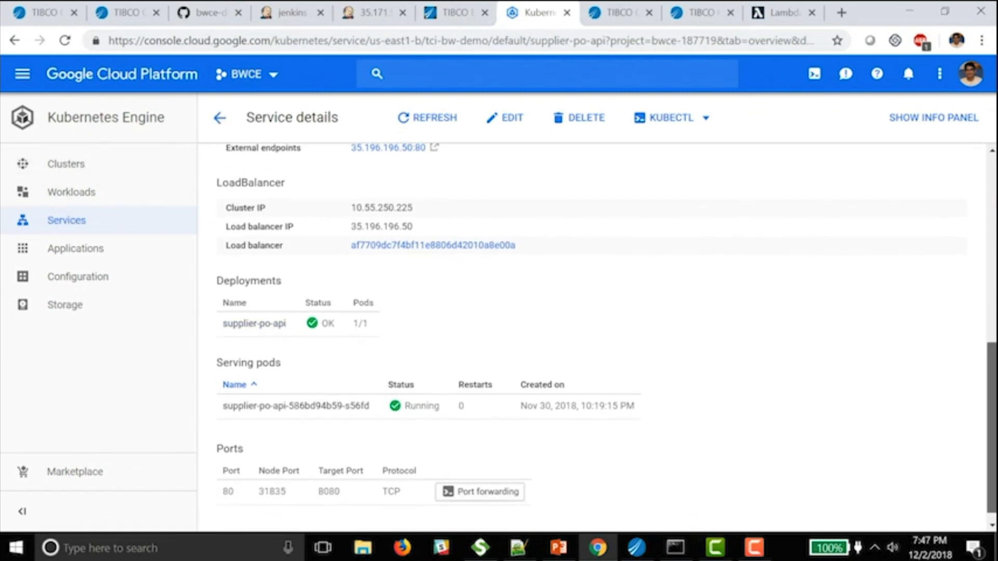
pyautogui.click(618, 12)
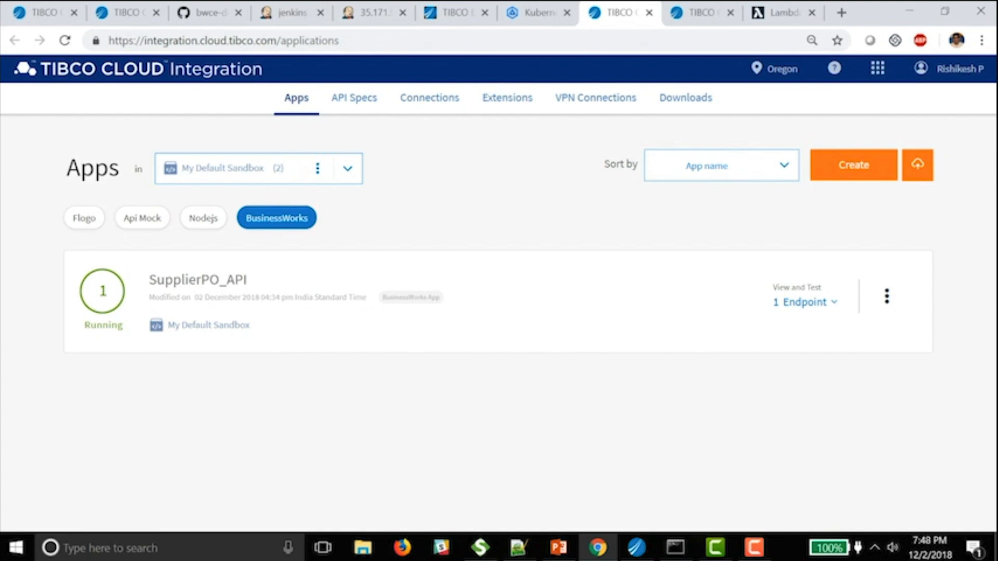
# - Open the API tester for SupplierPO_API's Order endpoint
pyautogui.click(197, 280)
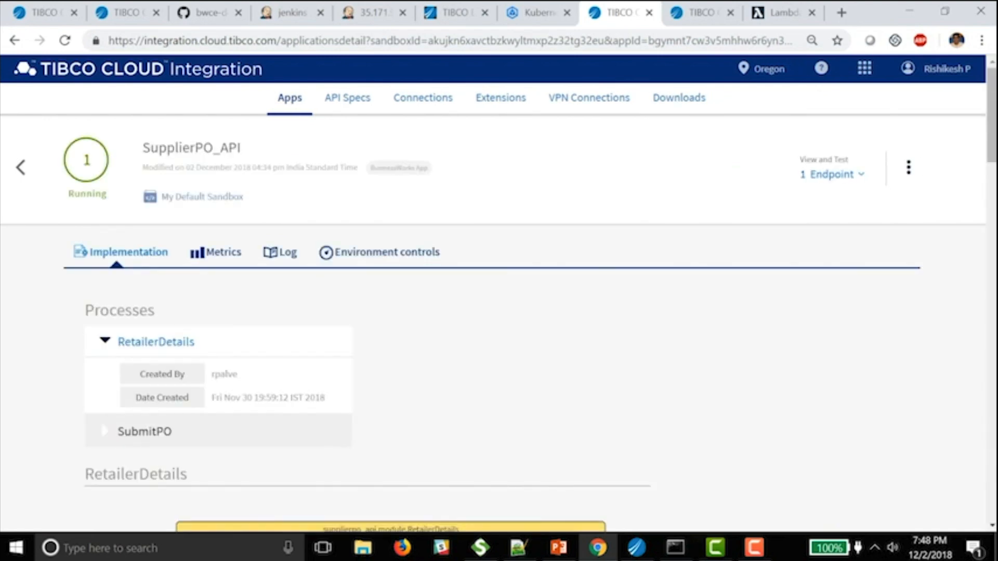
pyautogui.scroll(1, 499, 312)
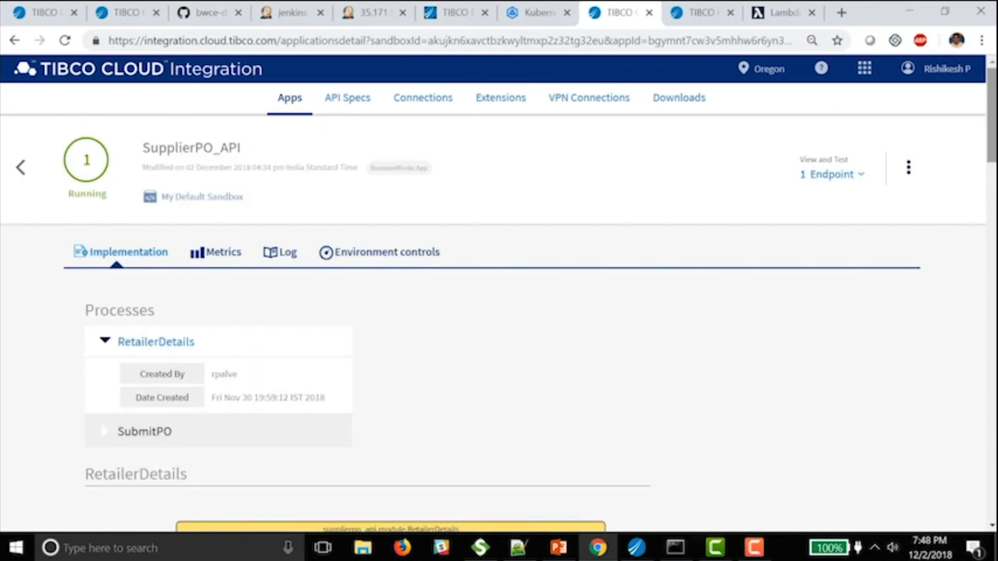
pyautogui.click(832, 174)
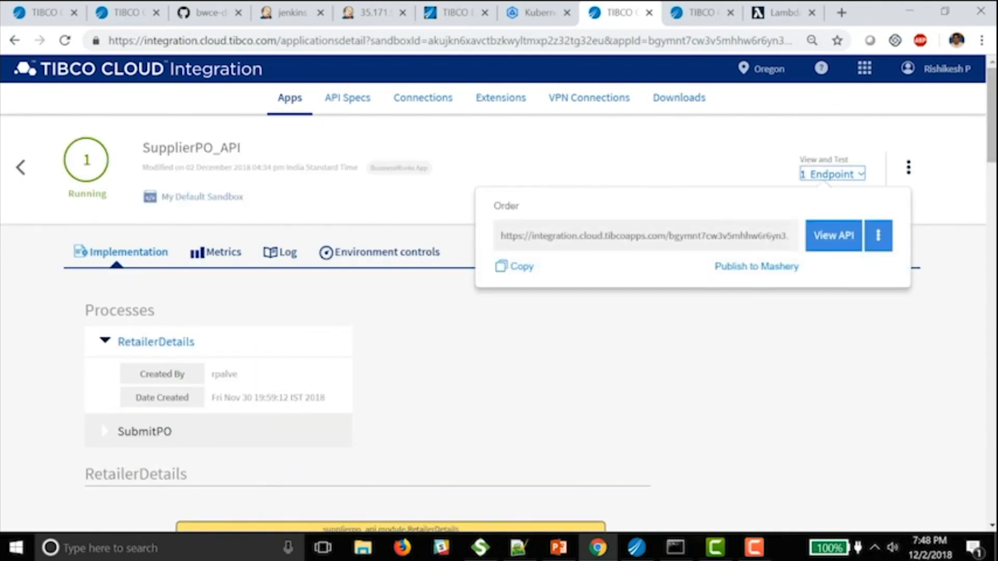
pyautogui.click(834, 236)
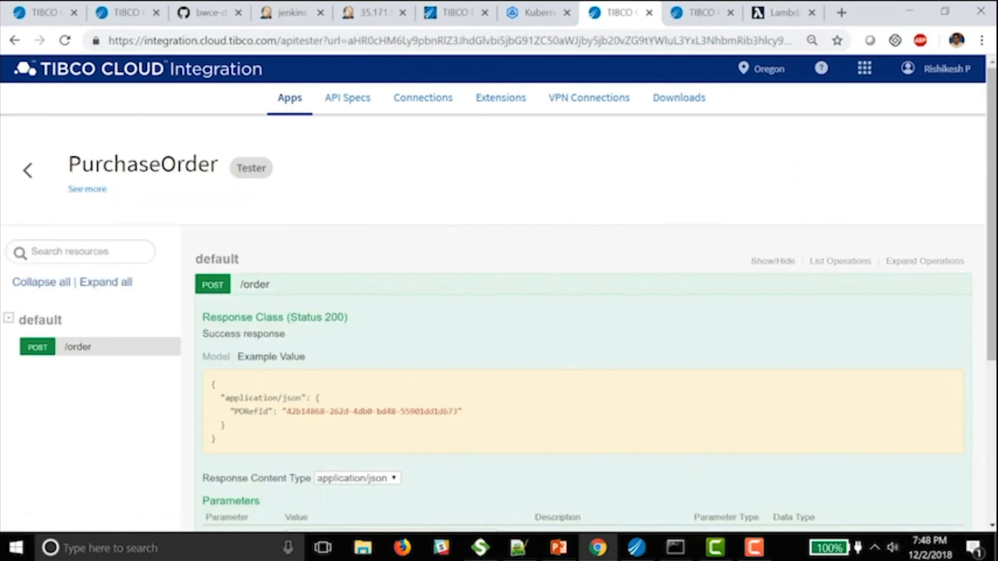
# - Send the example order to POST /order and inspect the 200 response containing a PORefId
pyautogui.scroll(-3, 591, 364)
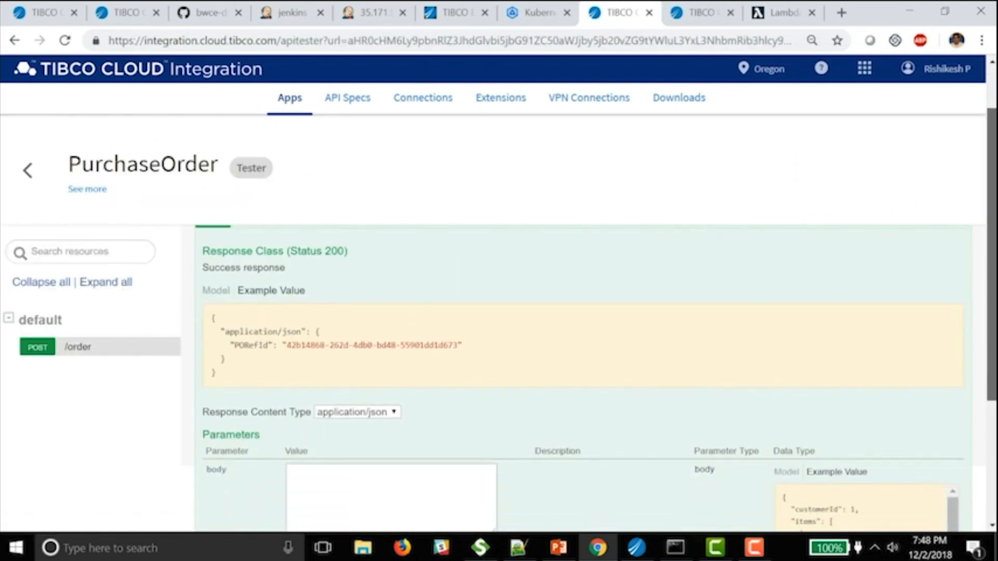
pyautogui.scroll(-1, 591, 364)
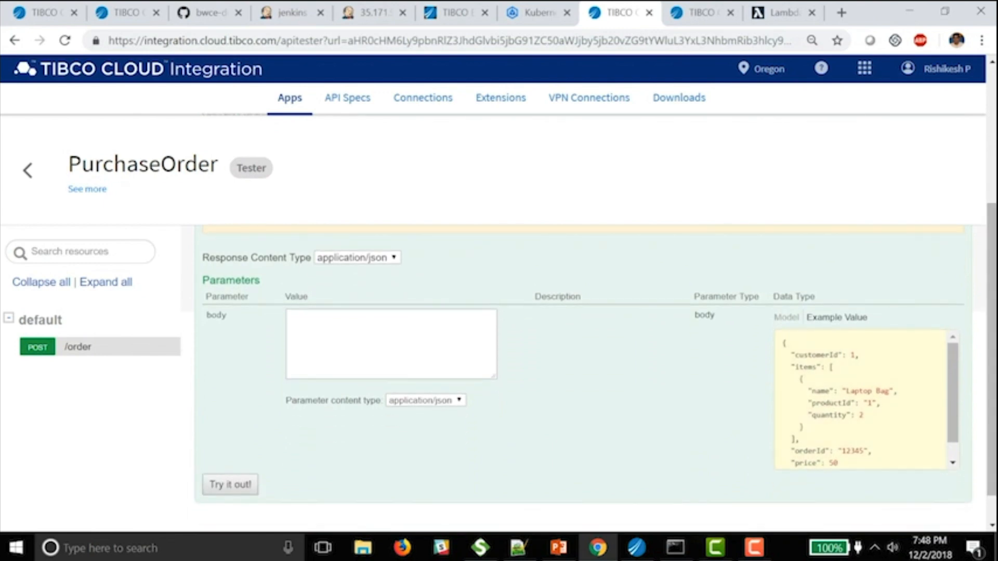
pyautogui.click(860, 400)
pyautogui.click(231, 484)
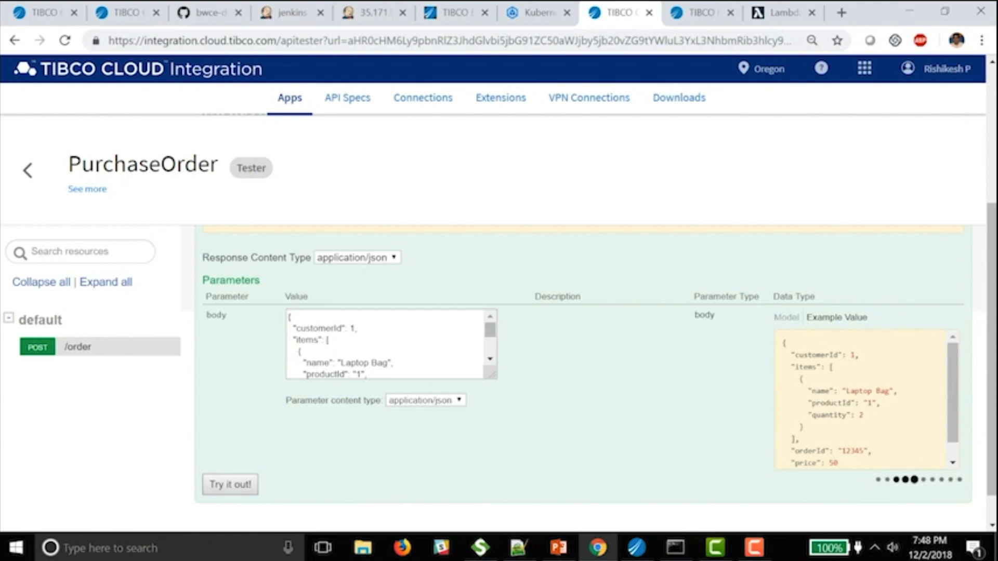
pyautogui.scroll(-2, 591, 364)
pyautogui.scroll(-5, 600, 379)
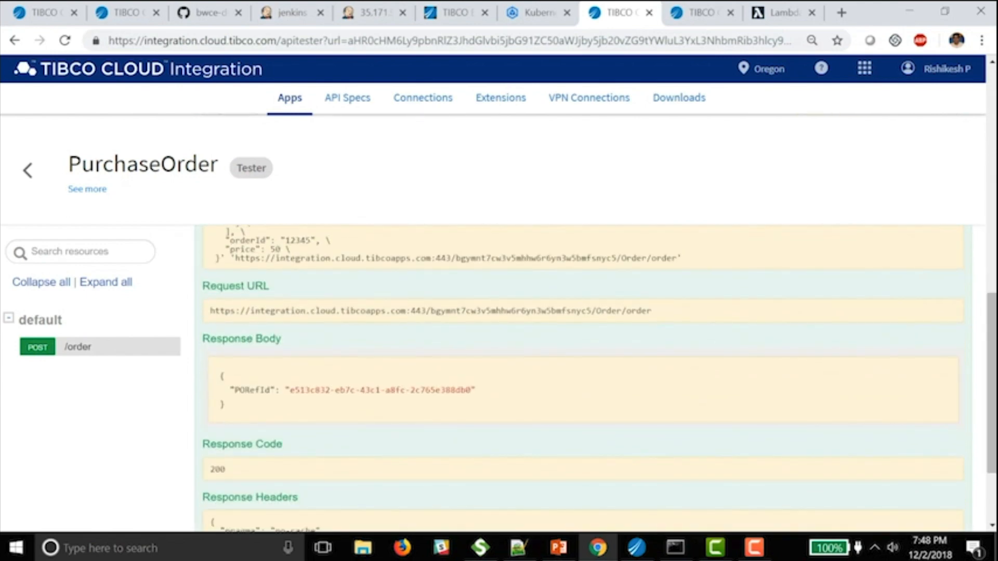
pyautogui.doubleClick(379, 390)
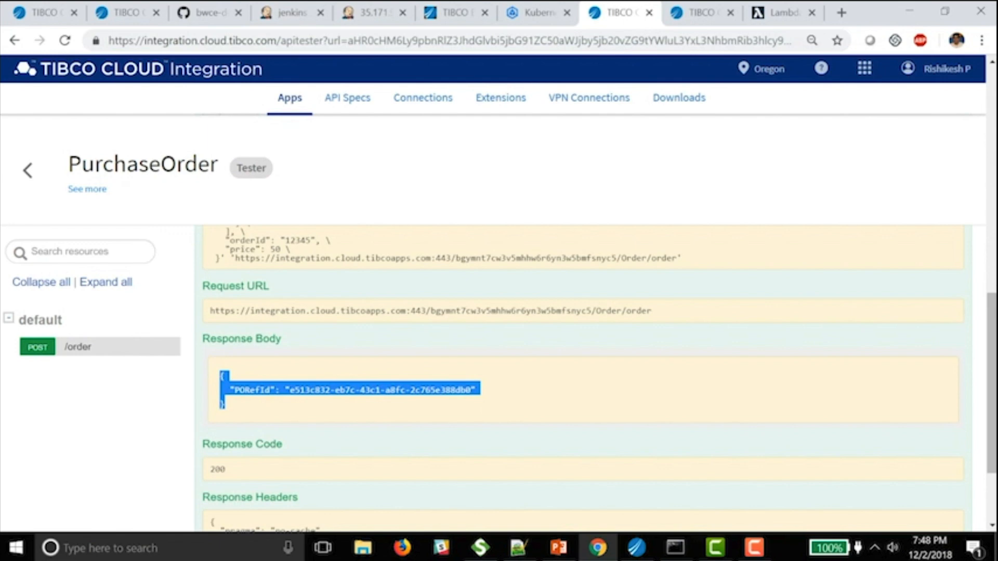
pyautogui.scroll(10, 582, 364)
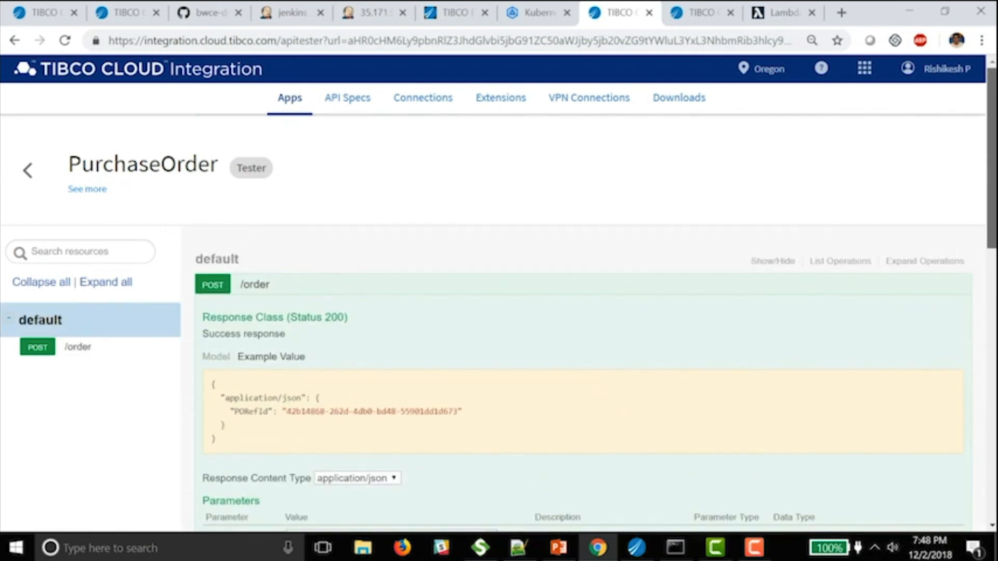
# - Review SupplierPO_API's metrics, showing 1% CPU and 13% memory usage
pyautogui.click(27, 170)
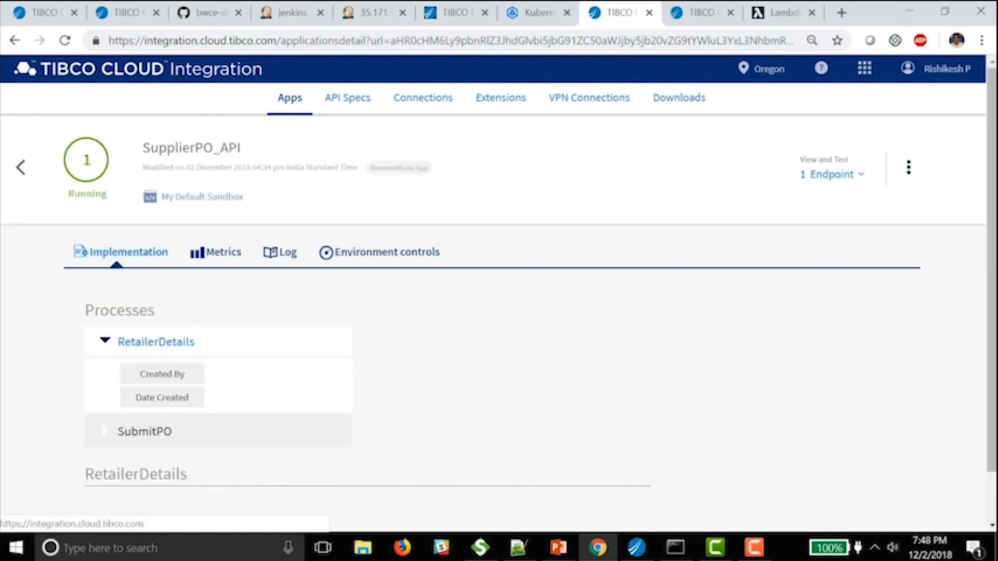
pyautogui.click(216, 252)
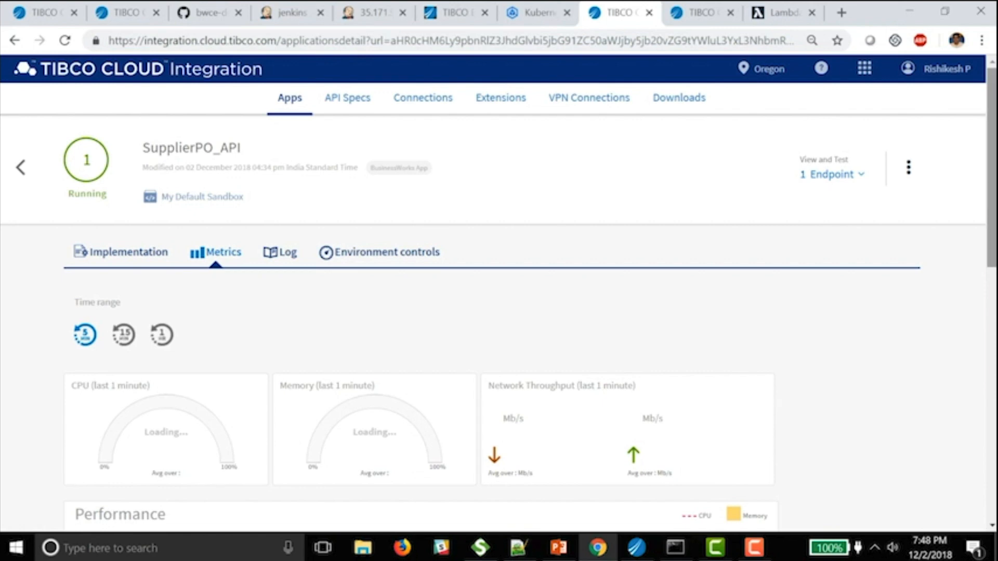
pyautogui.moveTo(992, 167); pyautogui.dragTo(991, 199)
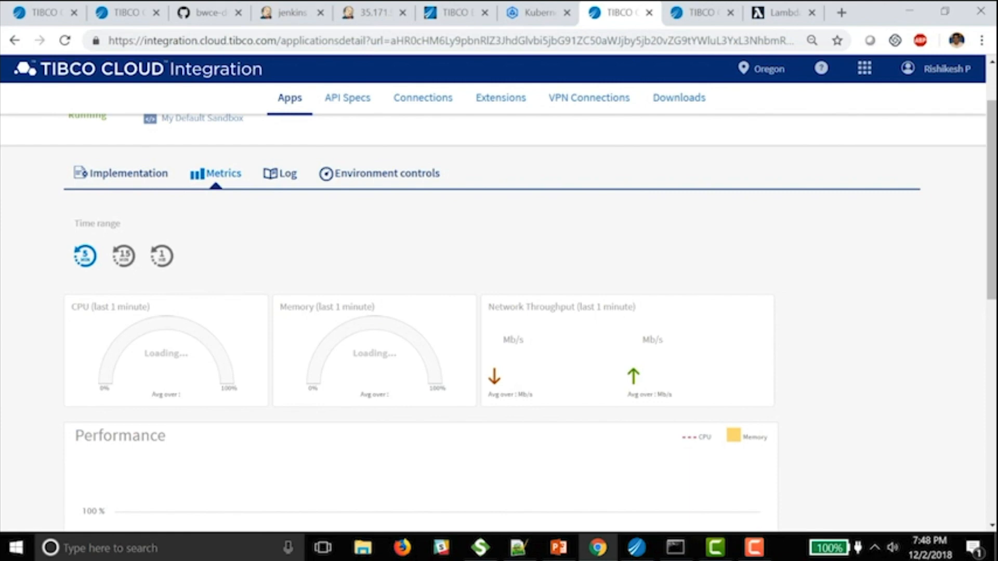
pyautogui.moveTo(992, 199)
pyautogui.mouseDown()
pyautogui.moveTo(991, 275)
pyautogui.moveTo(991, 199)
pyautogui.mouseUp()
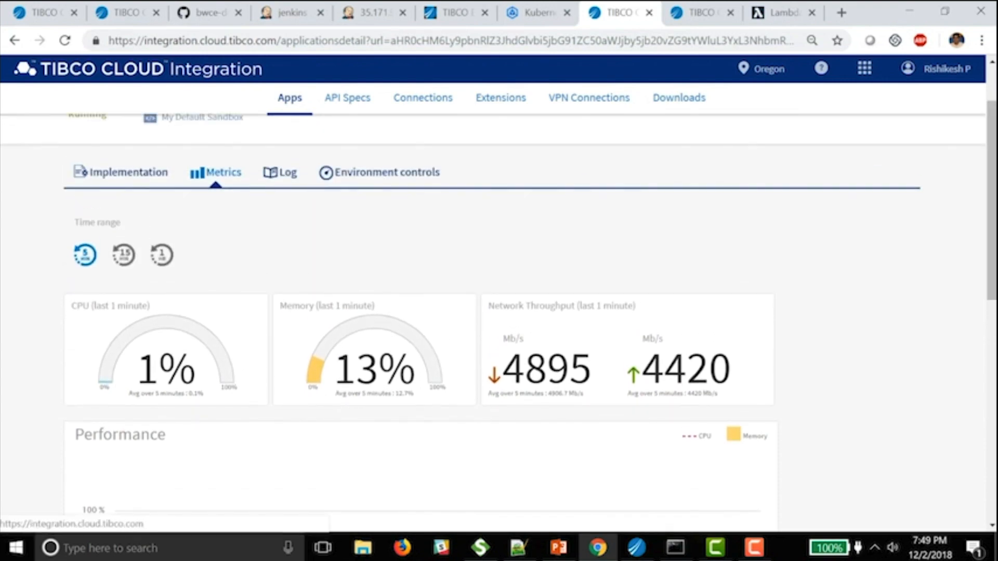
# - Show SupplierPO_API's 22 log entries from the last 12 hours
pyautogui.click(281, 173)
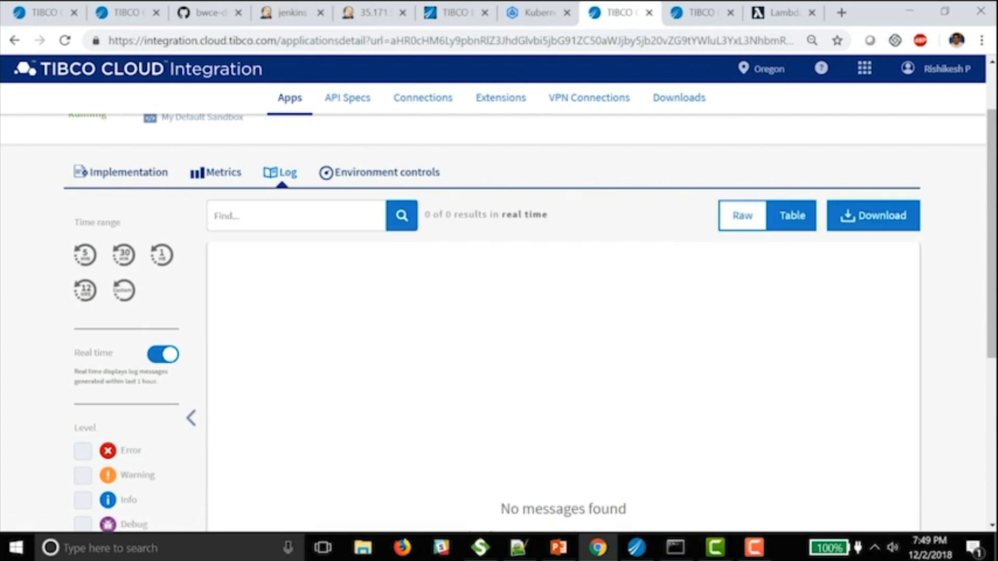
pyautogui.click(85, 289)
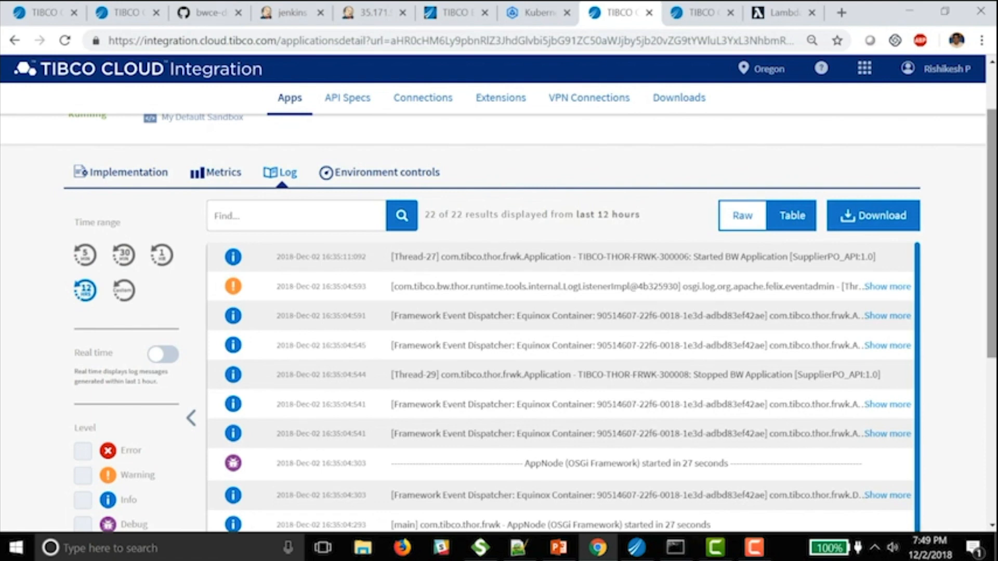
pyautogui.scroll(2, 499, 312)
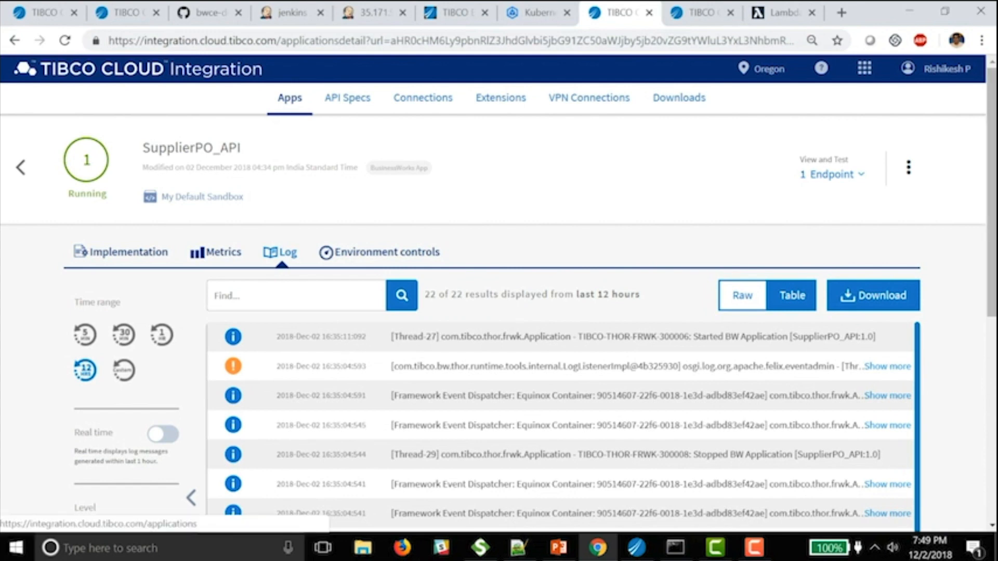
# - Create a new TIBCO Flogo app named RetailerApp from the Apps list
pyautogui.click(290, 98)
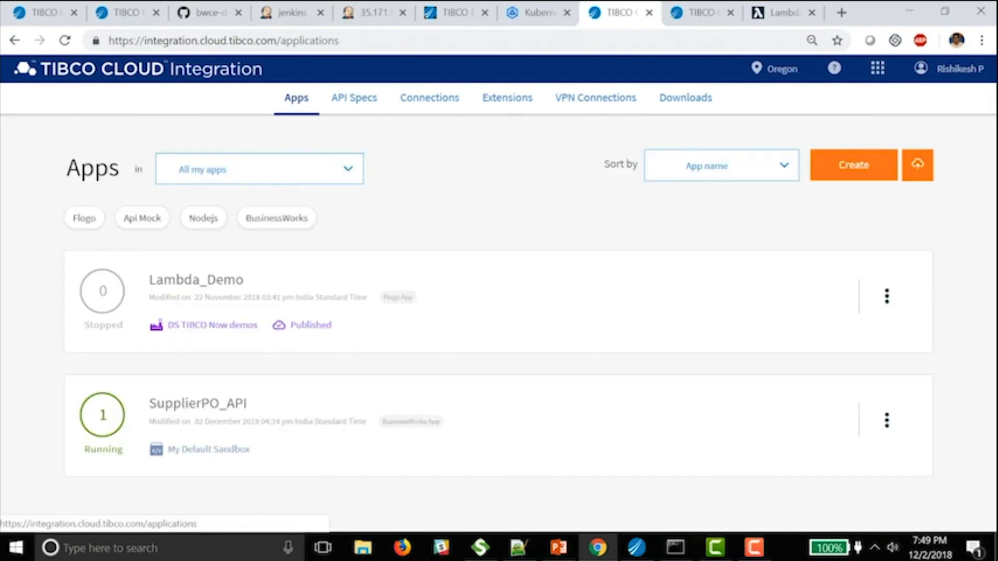
pyautogui.click(841, 165)
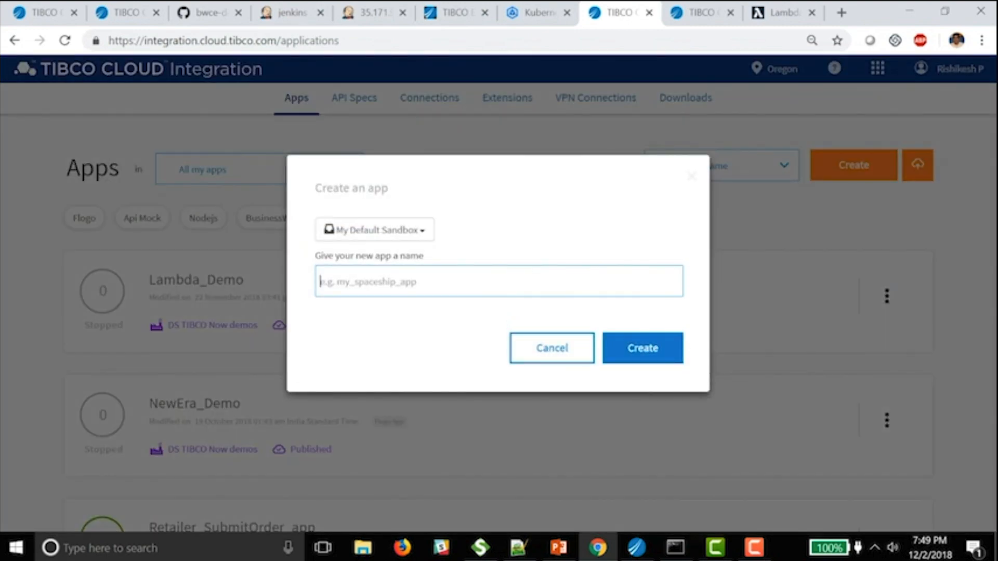
pyautogui.write('Ret')
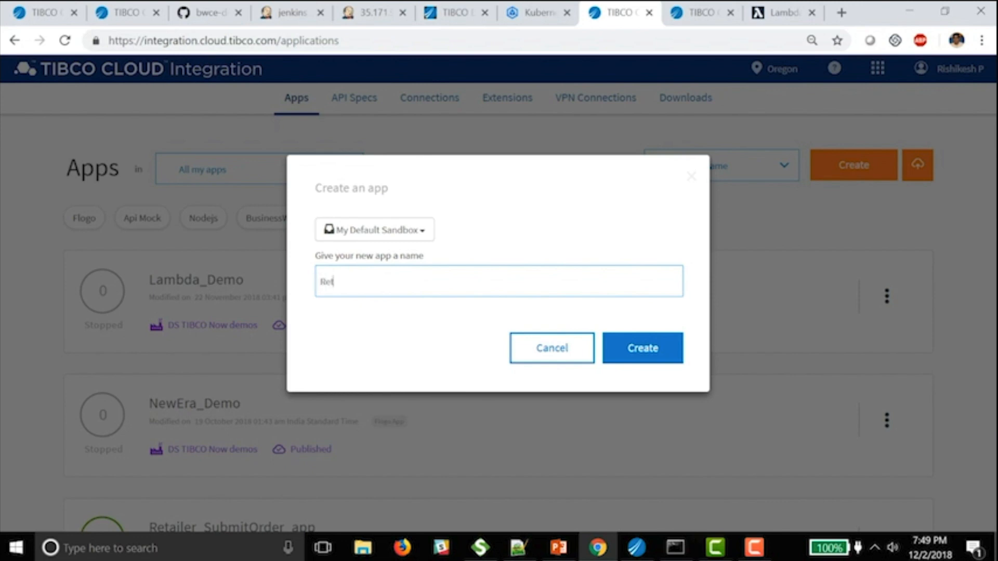
pyautogui.write('ailerApp')
pyautogui.click(643, 348)
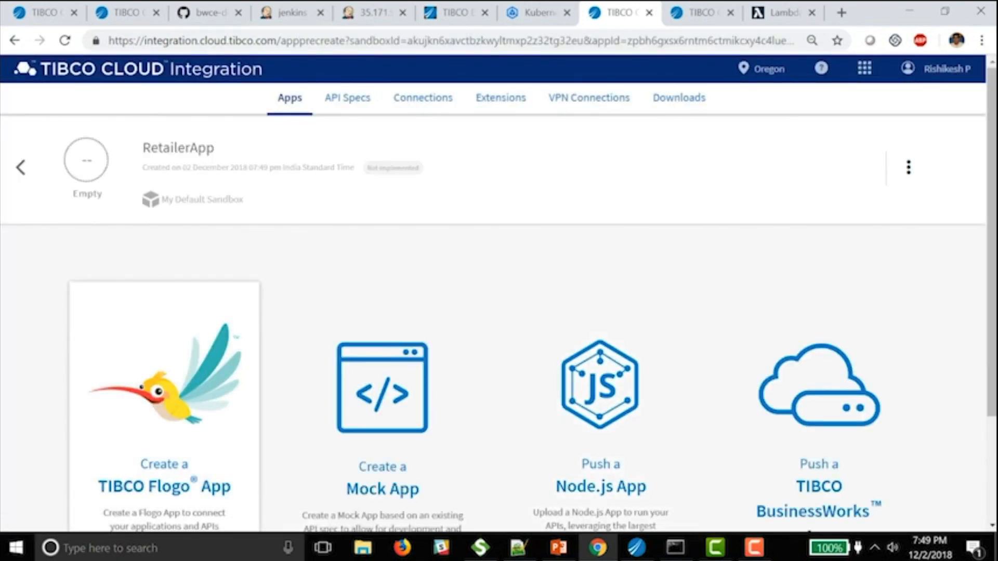
pyautogui.click(164, 395)
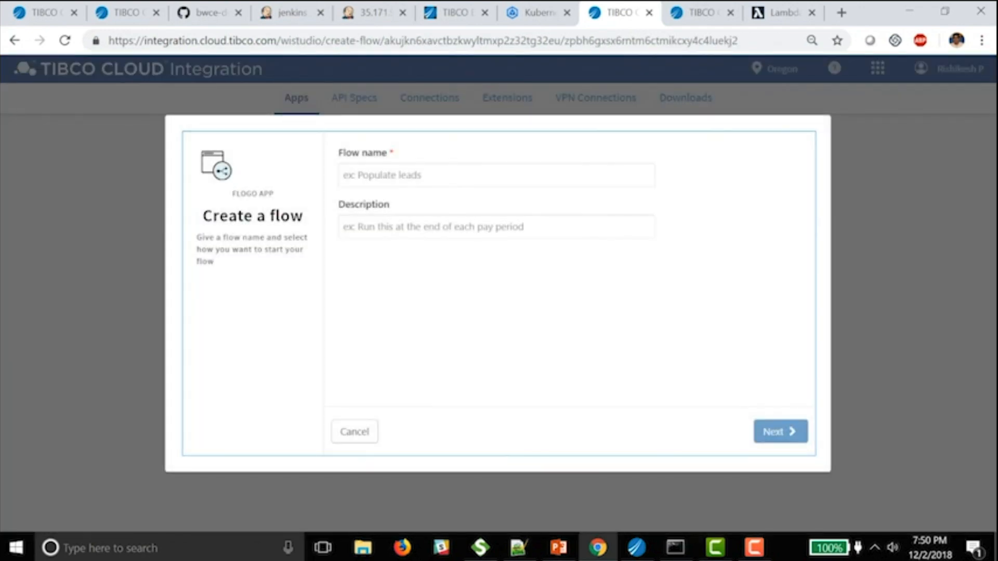
# - Create a blank flow named SubmitOrder and choose the Receive Lambda Invocation trigger
pyautogui.click(395, 175)
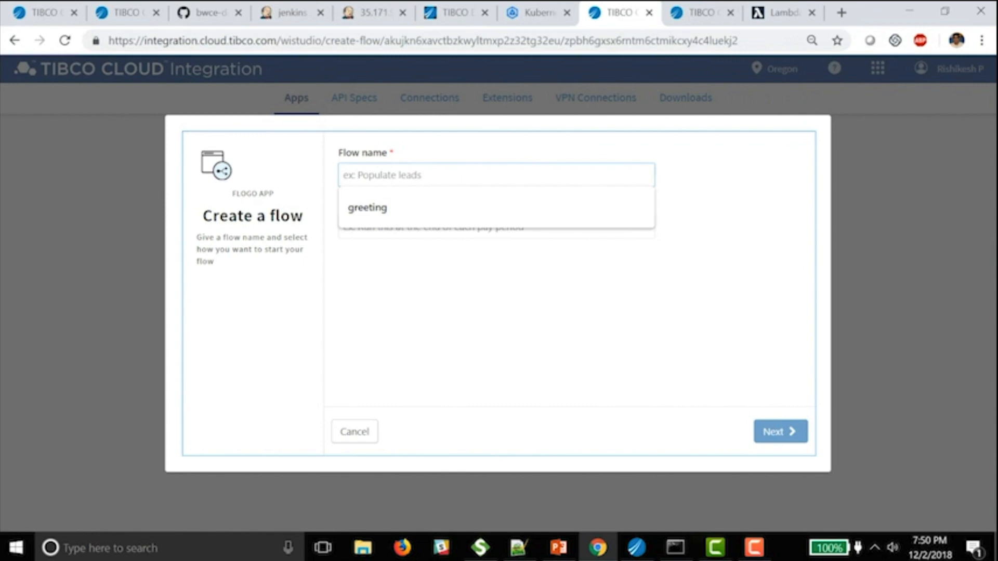
pyautogui.write('SubmitO')
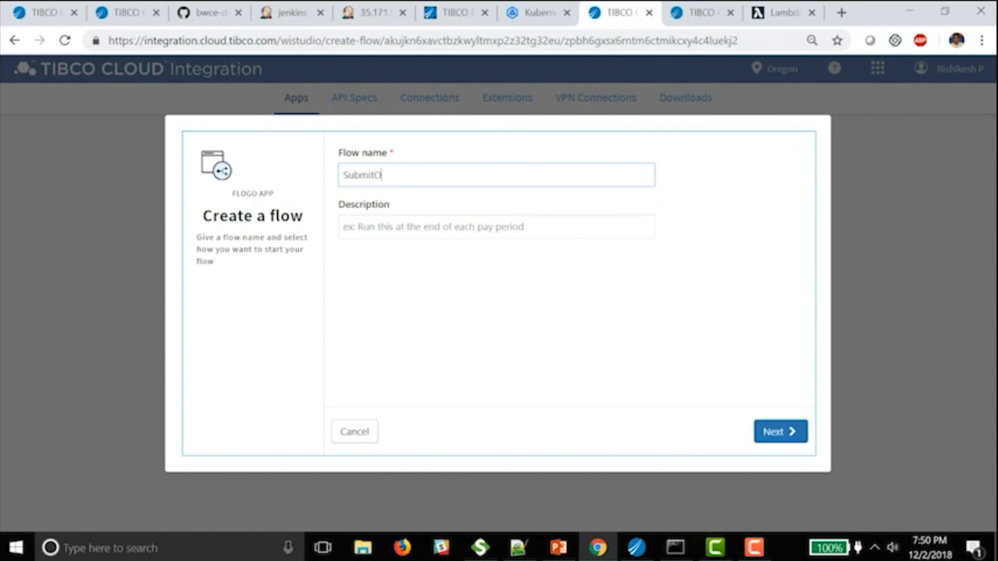
pyautogui.write('rder')
pyautogui.click(780, 431)
pyautogui.click(479, 263)
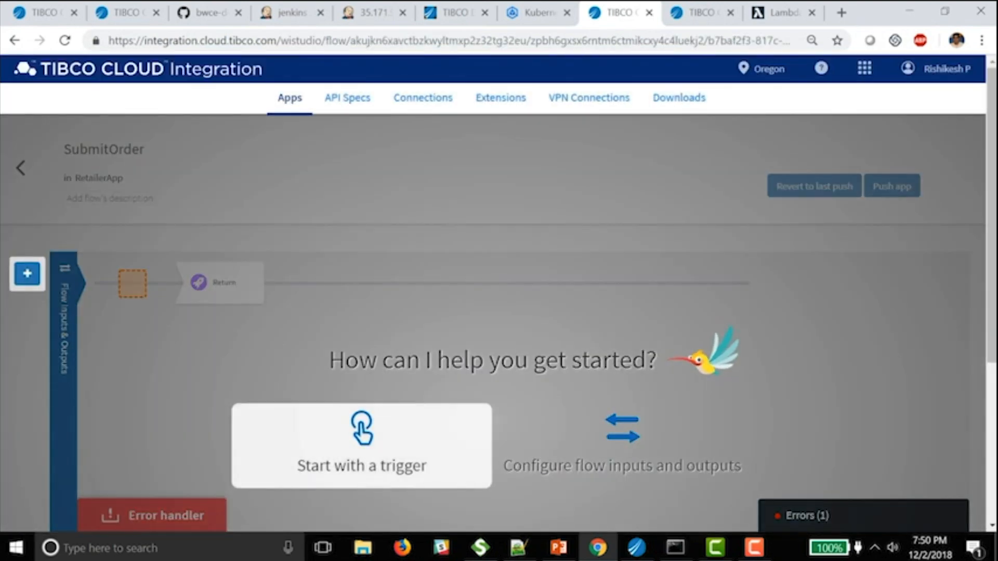
pyautogui.click(361, 437)
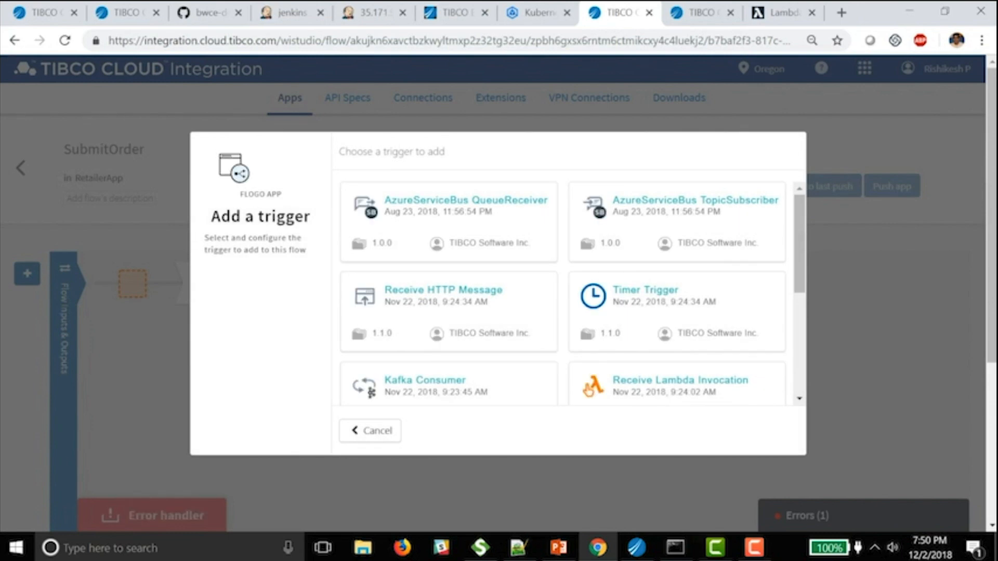
pyautogui.click(588, 389)
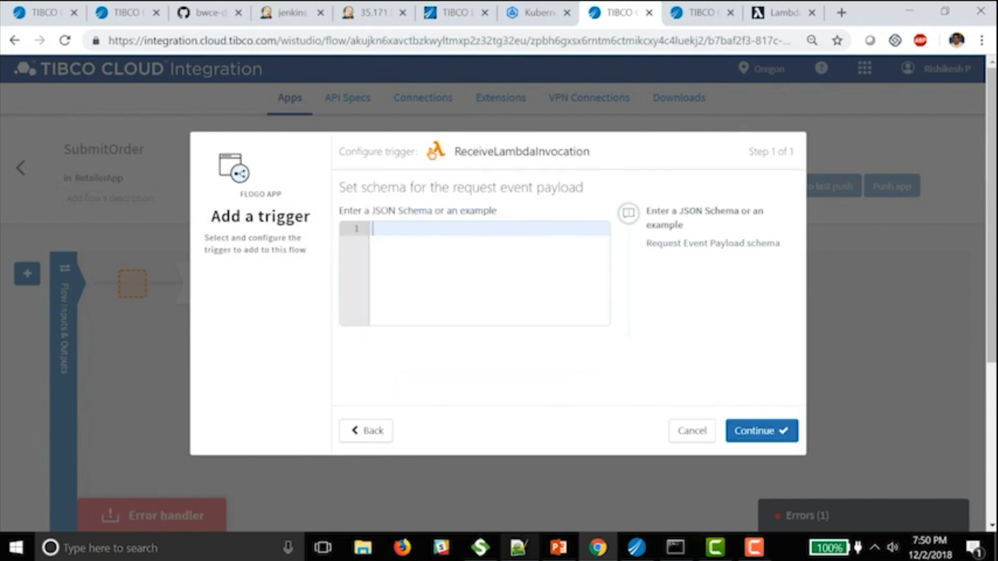
# - Copy the sample order request JSON from the Notepad++ sample data file
pyautogui.click(519, 547)
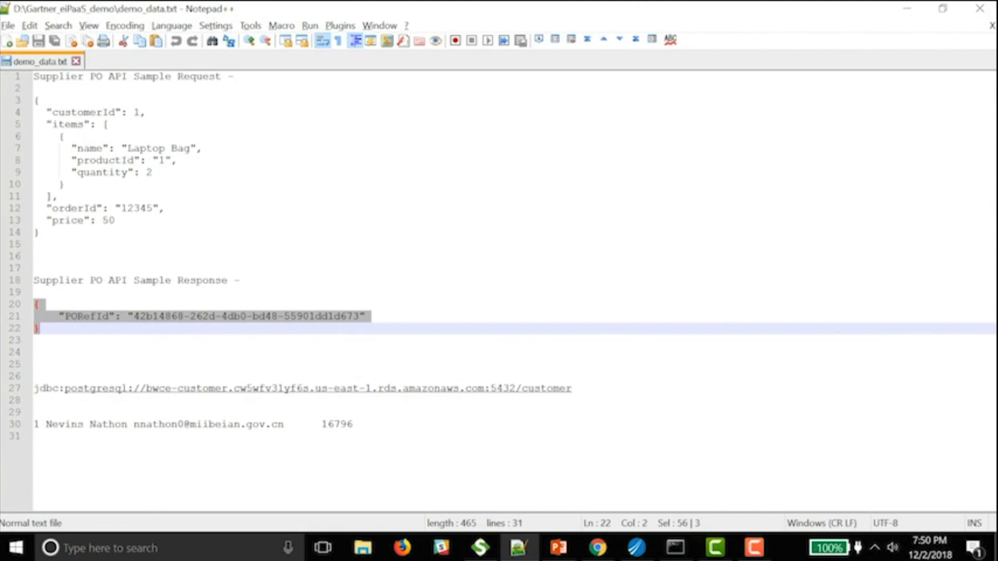
pyautogui.moveTo(34, 101); pyautogui.dragTo(41, 232)
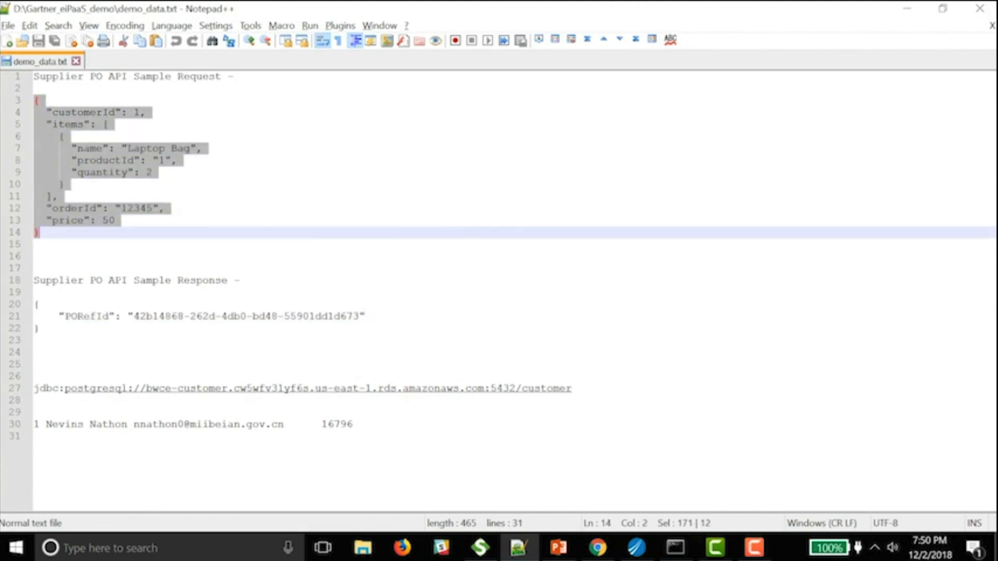
pyautogui.hotkey('alt', 'Tab')
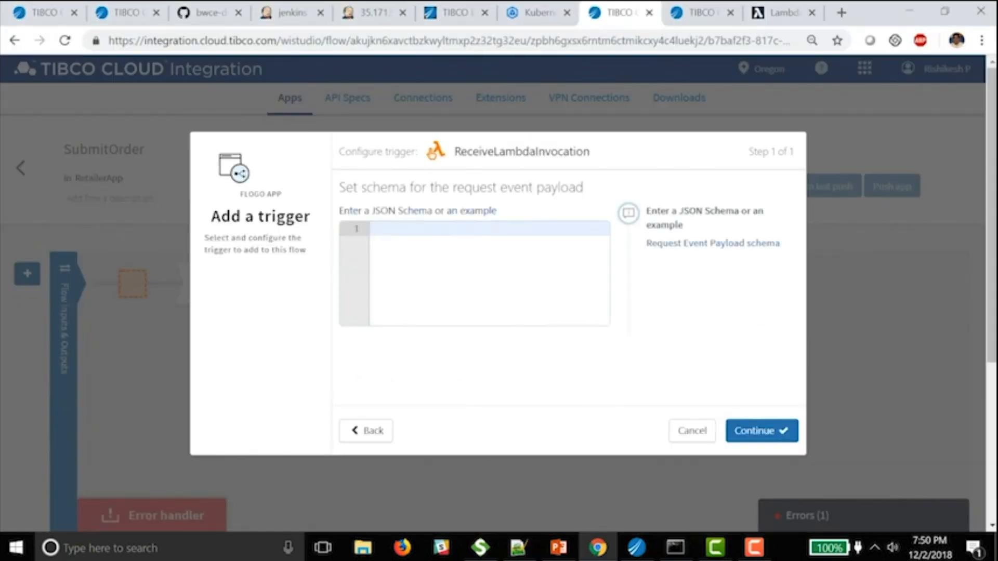
# - Paste the sample order JSON as the trigger's payload schema and copy it into the flow inputs
pyautogui.hotkey('ctrl', 'v')
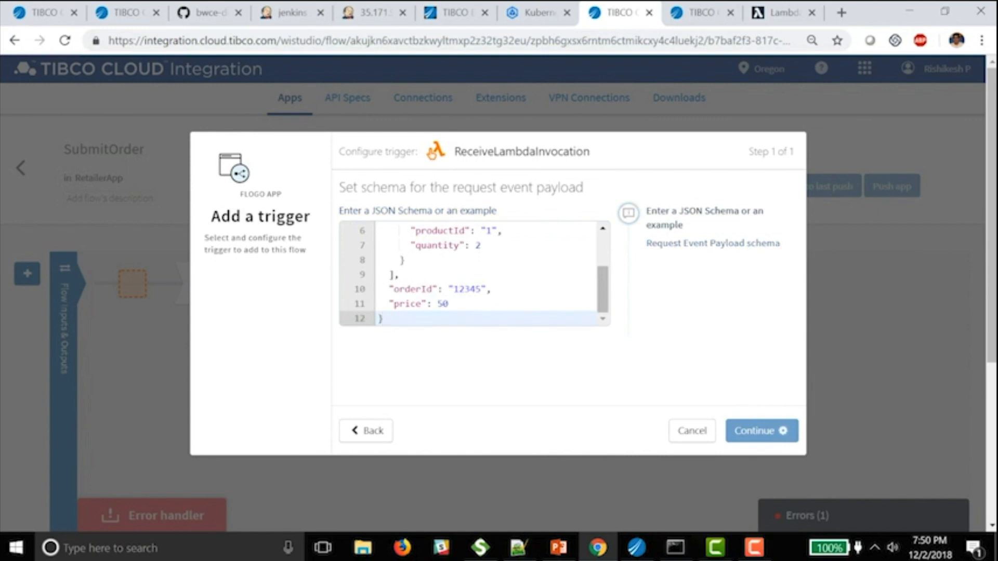
pyautogui.click(762, 431)
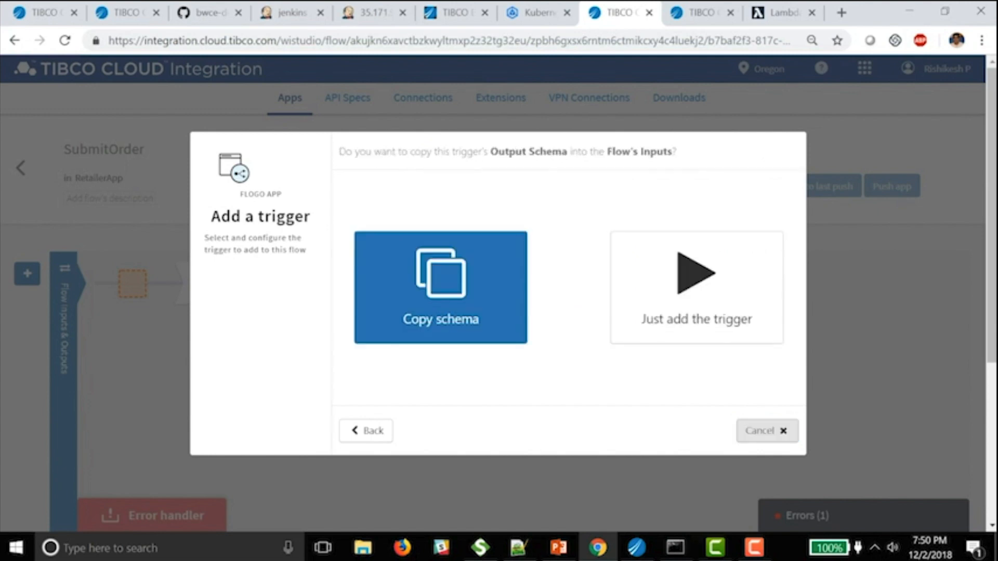
pyautogui.click(441, 287)
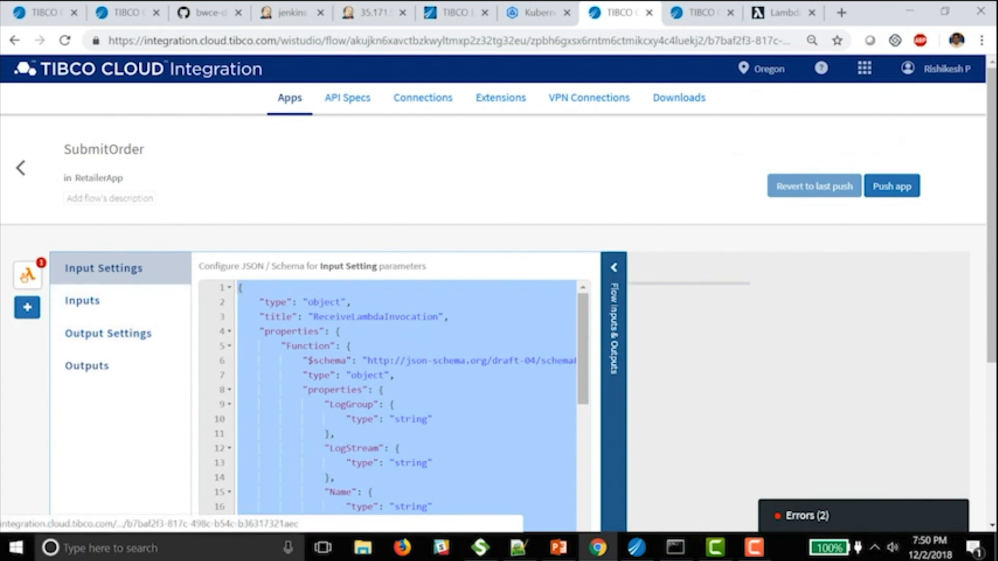
pyautogui.click(613, 268)
# - Set the Lambda trigger's AWS connection to AWSConnection_US_East_1 and accept the suggested execution role name
pyautogui.click(27, 275)
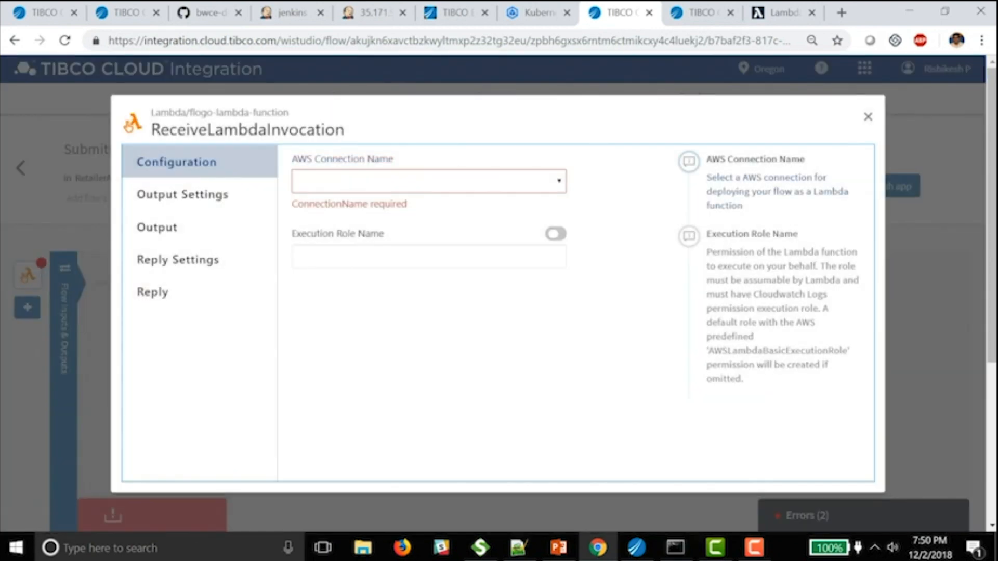
pyautogui.click(429, 182)
pyautogui.click(429, 200)
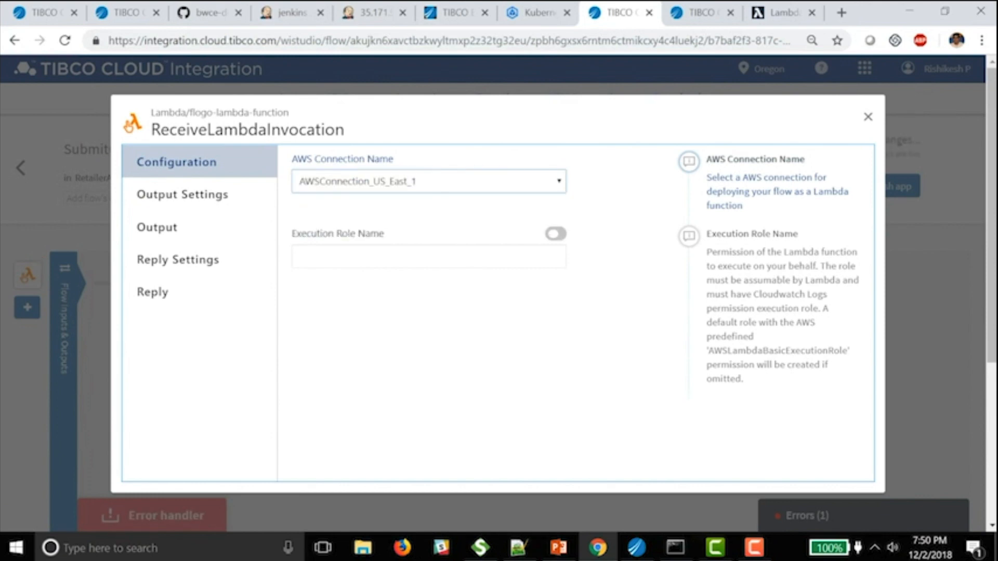
pyautogui.click(429, 257)
pyautogui.click(429, 289)
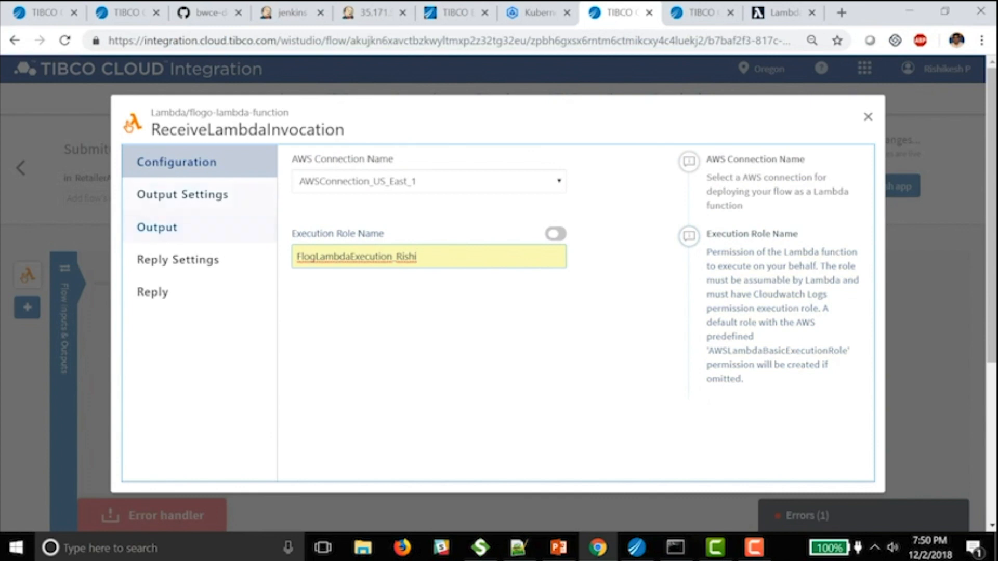
# - Map the flow's EventPayload to $trigger.EventPayload and close the trigger configuration
pyautogui.click(182, 194)
pyautogui.click(157, 227)
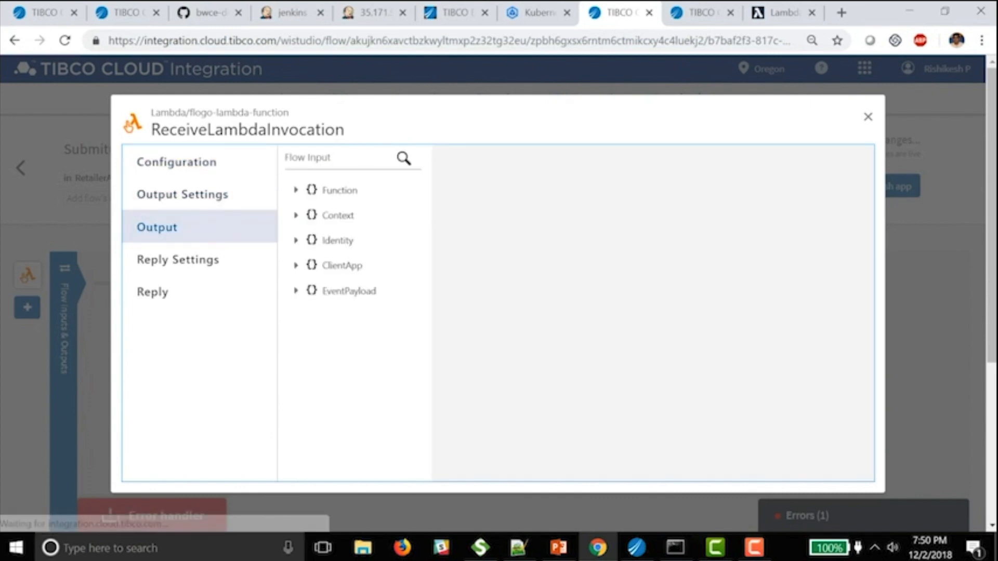
pyautogui.click(295, 291)
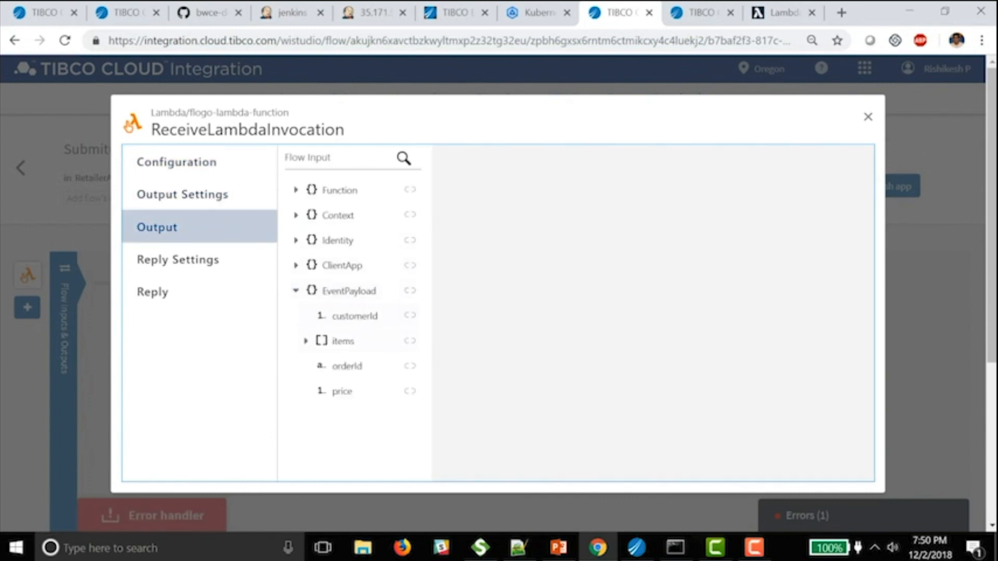
pyautogui.click(349, 291)
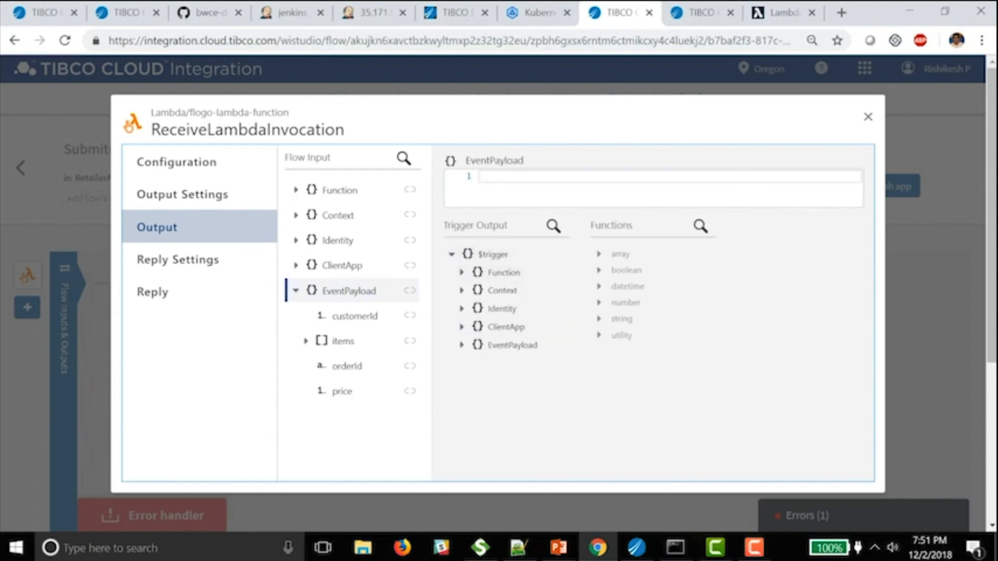
pyautogui.click(461, 345)
pyautogui.doubleClick(512, 345)
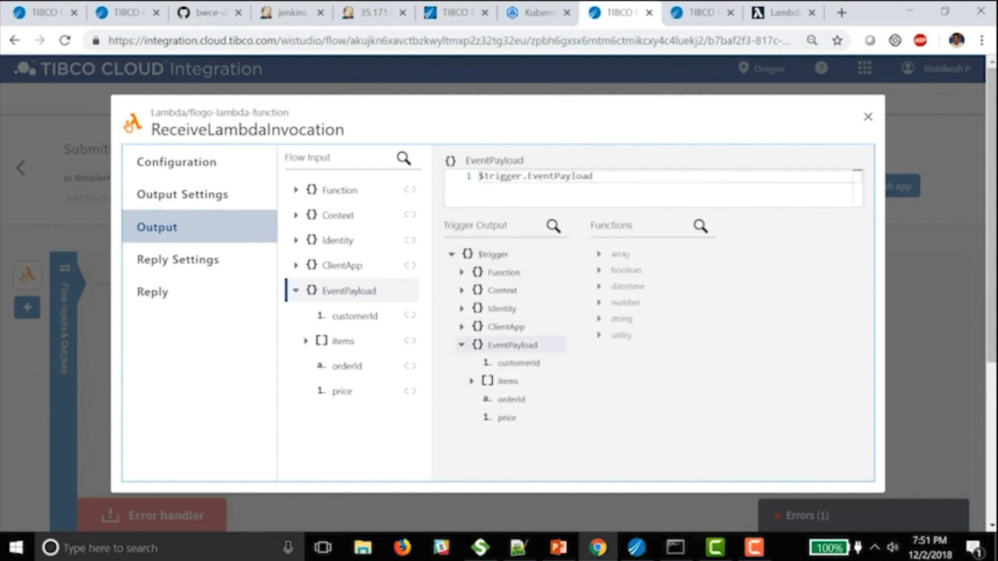
pyautogui.click(867, 117)
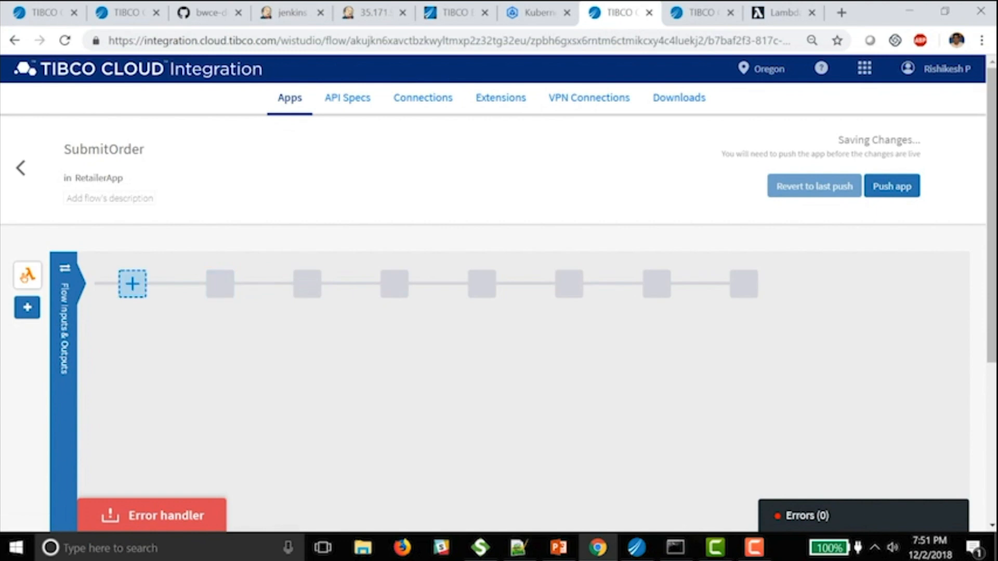
# - Add a POST InvokeRESTService activity using the PurchaseOrder tester's order request URL
pyautogui.click(132, 283)
pyautogui.scroll(-8, 161, 307)
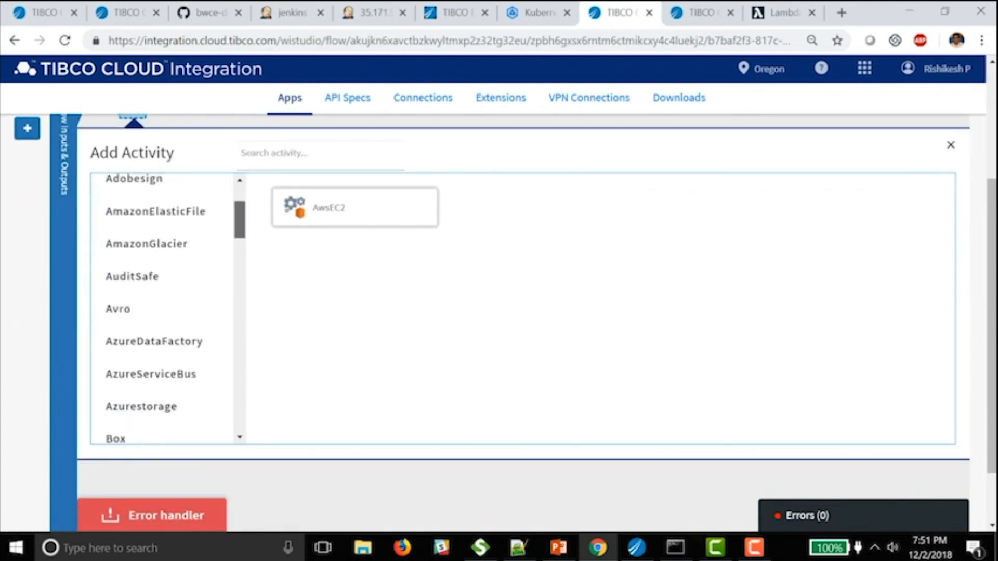
pyautogui.scroll(-3, 161, 307)
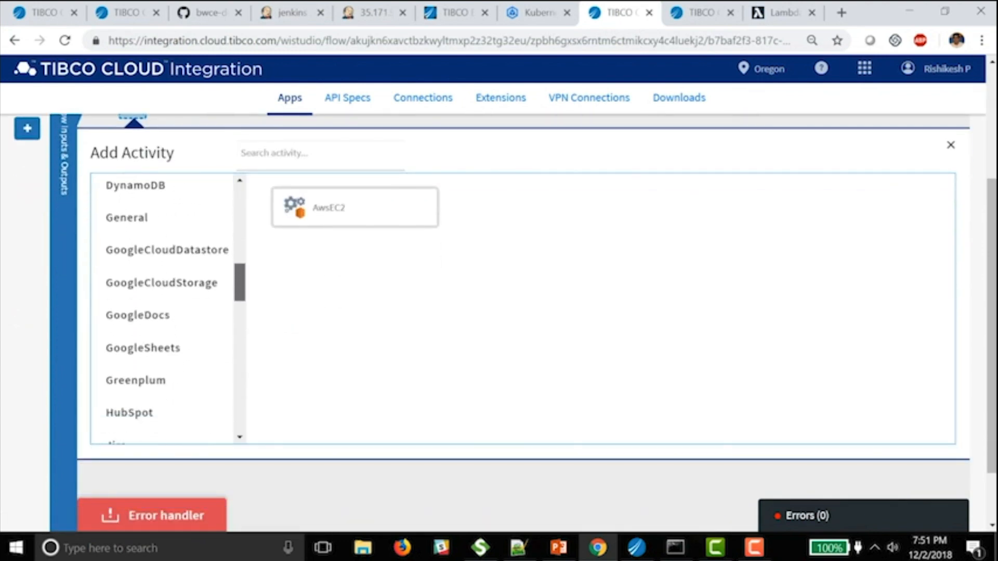
pyautogui.click(127, 217)
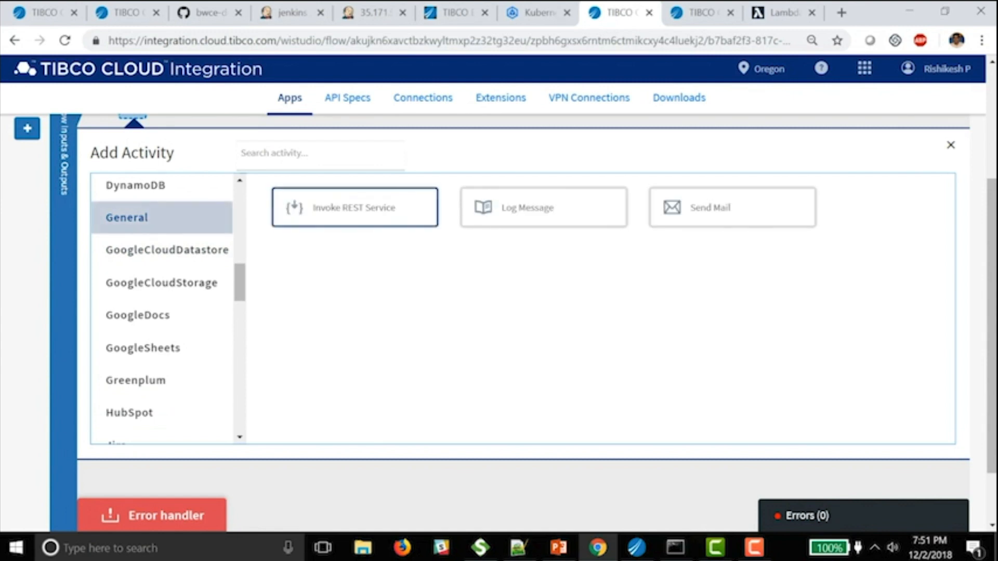
pyautogui.click(354, 207)
pyautogui.click(397, 209)
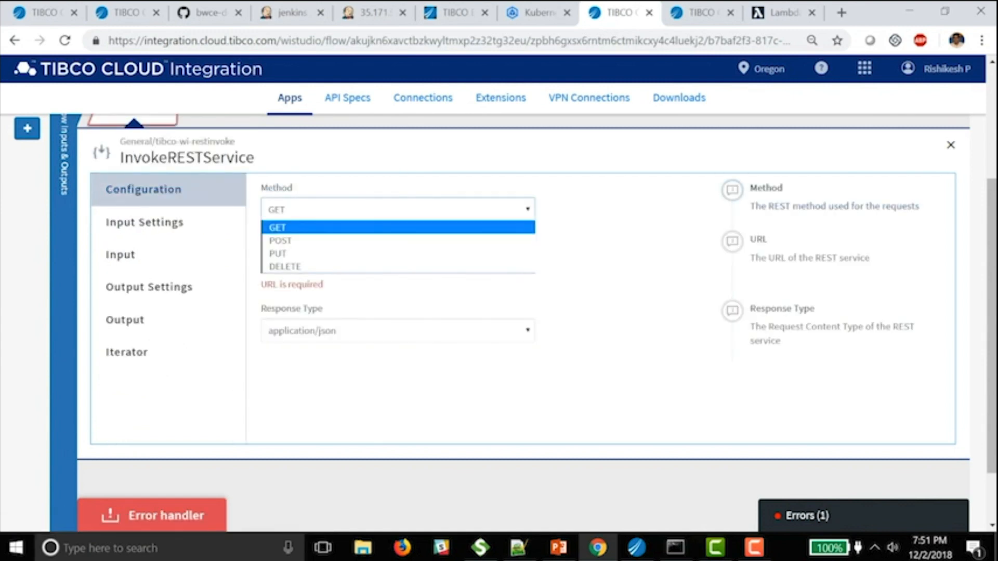
pyautogui.click(312, 241)
pyautogui.hotkey('ctrl', 'Tab')
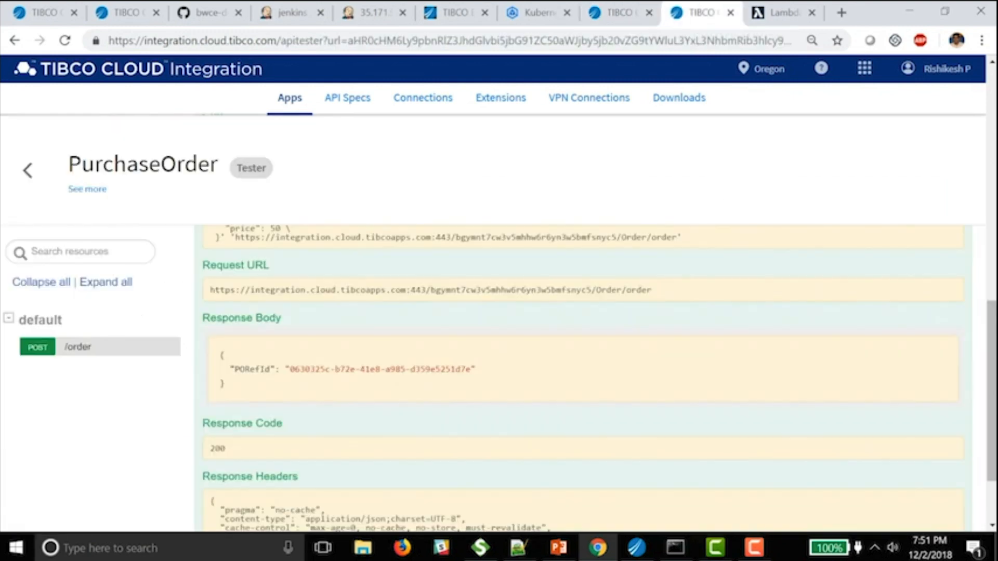
pyautogui.moveTo(210, 289); pyautogui.dragTo(652, 289)
pyautogui.hotkey('ctrl', 'c')
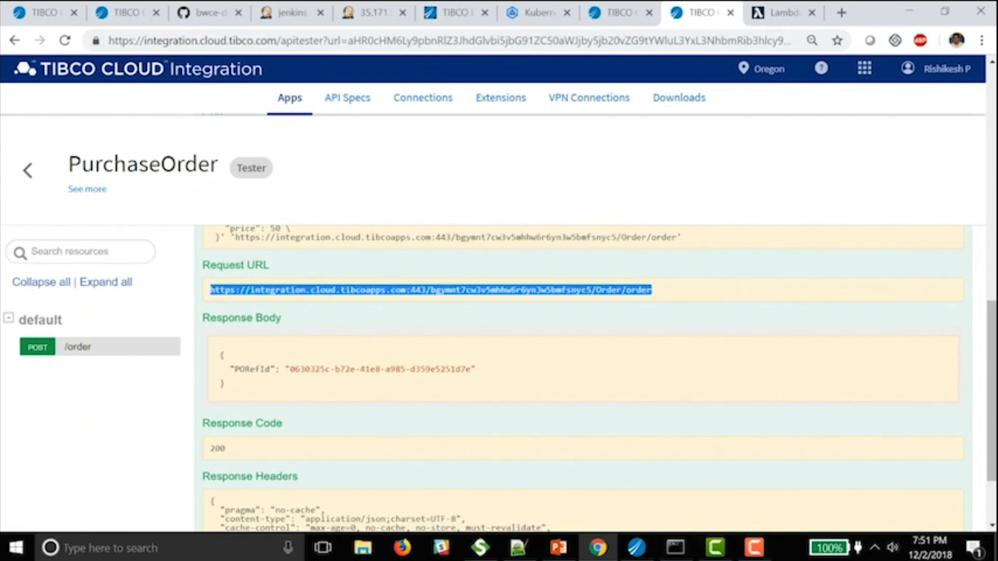
pyautogui.hotkey('ctrl', 'shift', 'Tab')
pyautogui.click(398, 262)
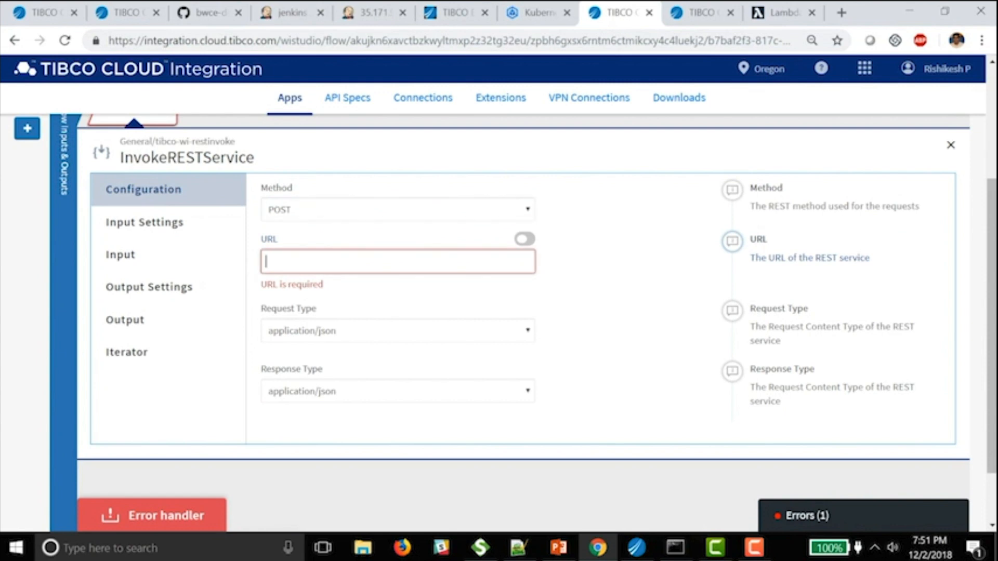
pyautogui.hotkey('ctrl', 'v')
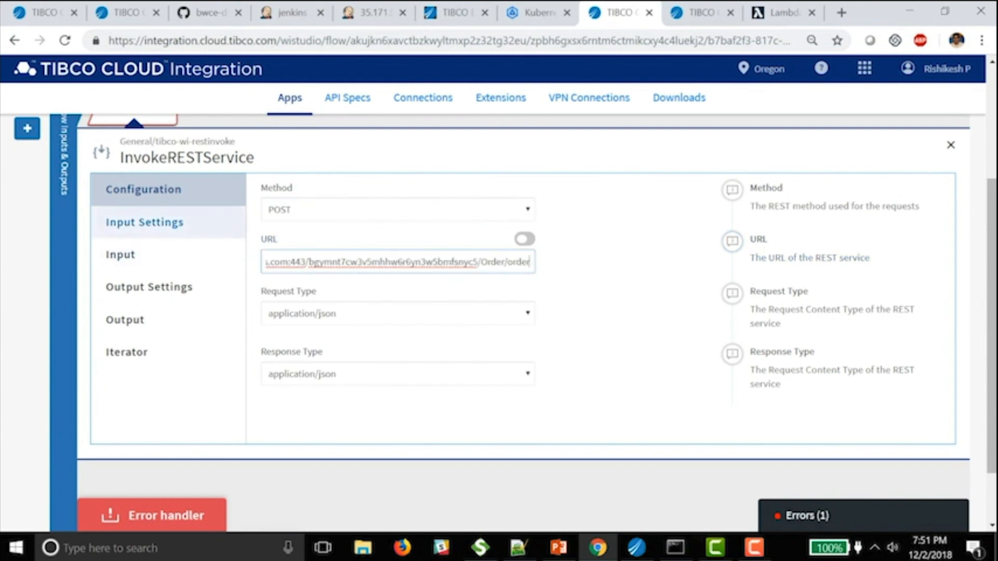
# - Paste the sample order JSON as the activity's request schema
pyautogui.click(145, 223)
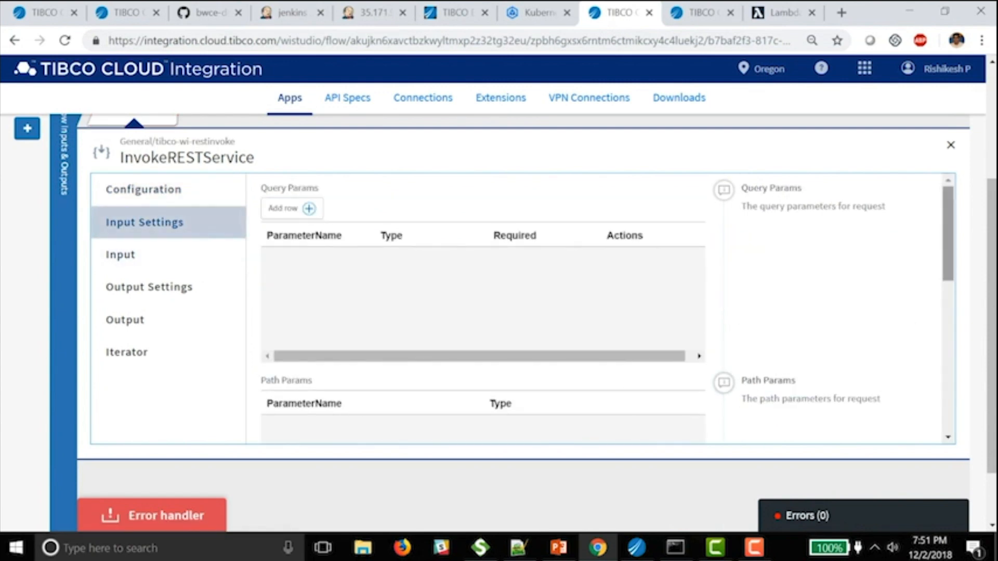
pyautogui.scroll(-3, 523, 310)
pyautogui.moveTo(948, 279); pyautogui.dragTo(948, 385)
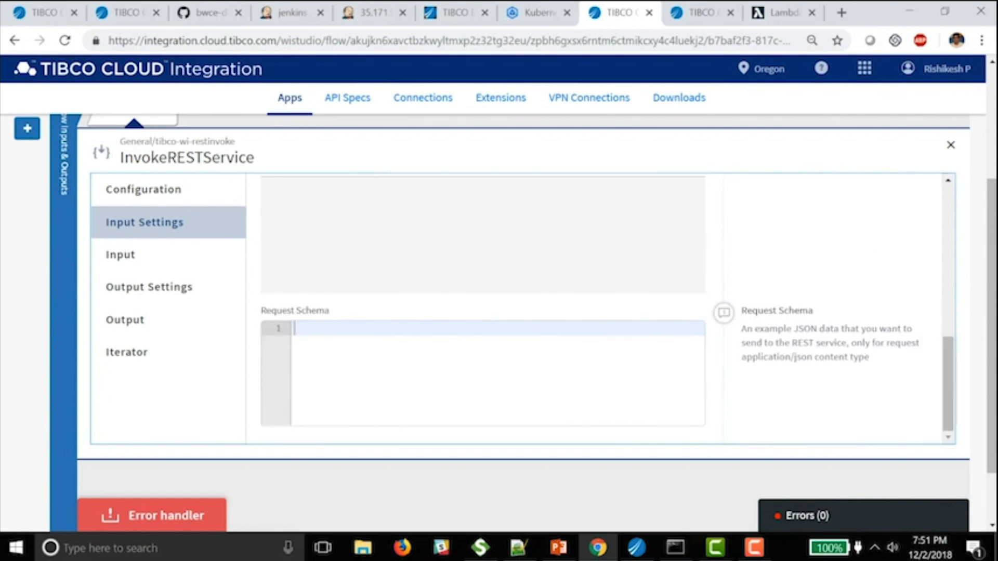
pyautogui.hotkey('alt', 'Tab')
pyautogui.hotkey('alt', 'Tab')
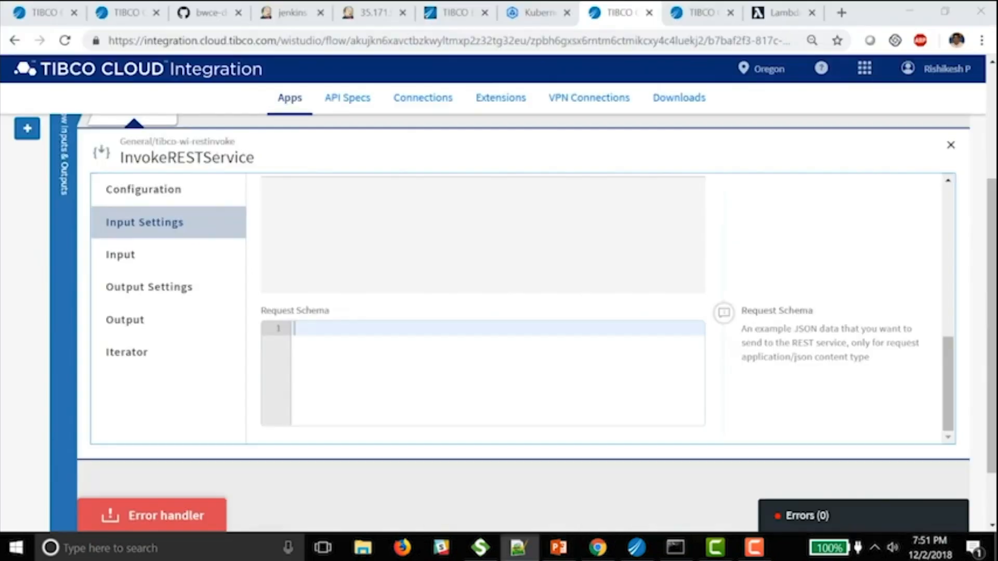
pyautogui.hotkey('ctrl', 'v')
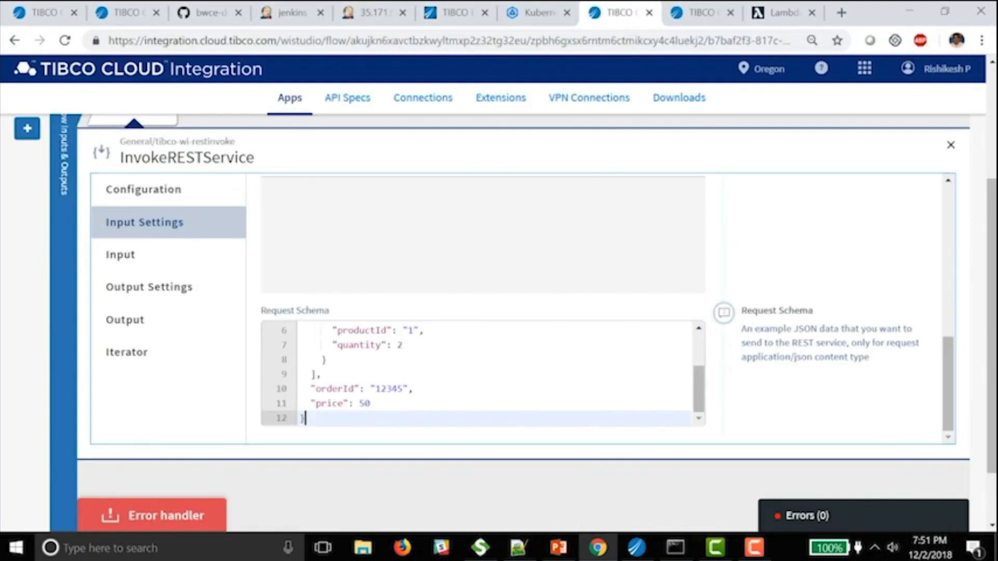
# - Set the PORefId sample JSON as the response schema, check Output, and close the settings
pyautogui.click(149, 287)
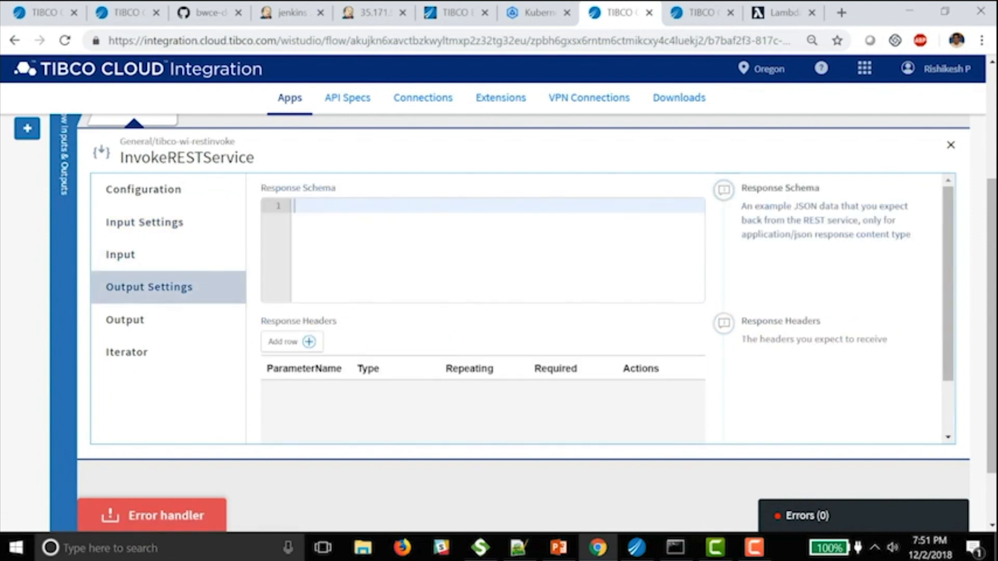
pyautogui.hotkey('alt', 'Tab')
pyautogui.moveTo(35, 304); pyautogui.dragTo(40, 328)
pyautogui.hotkey('ctrl', 'c')
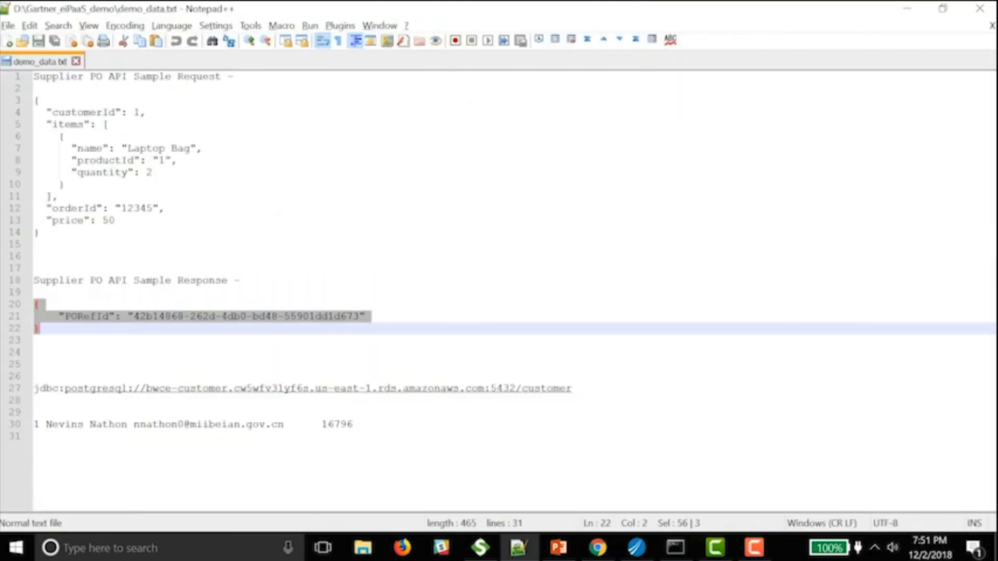
pyautogui.hotkey('alt', 'Tab')
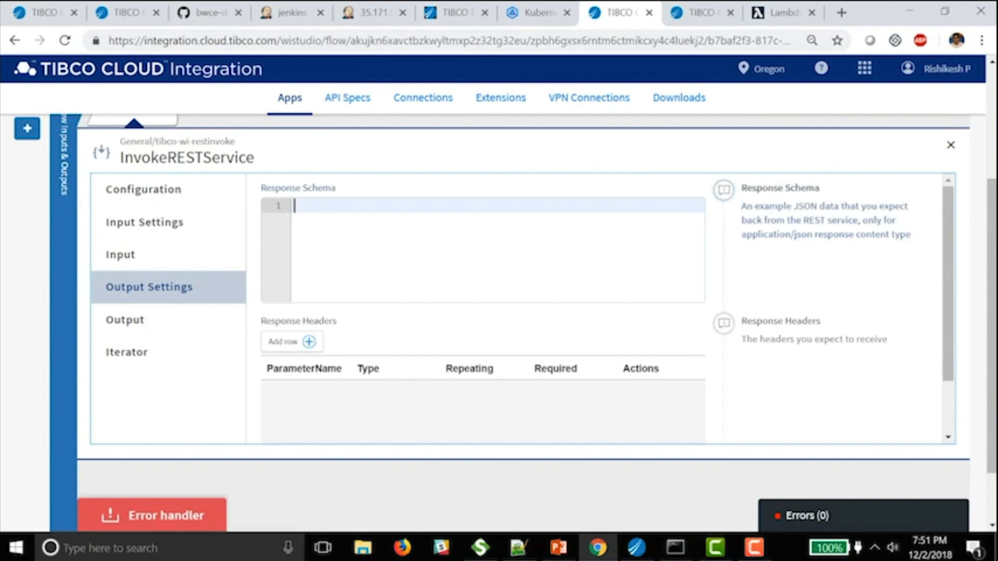
pyautogui.hotkey('ctrl', 'v')
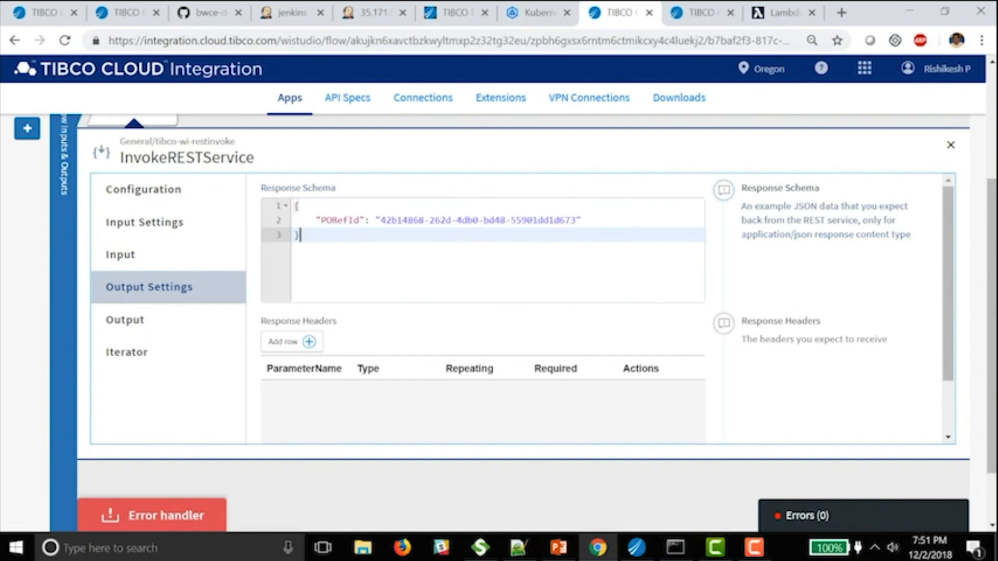
pyautogui.moveTo(948, 284); pyautogui.dragTo(948, 301)
pyautogui.click(125, 320)
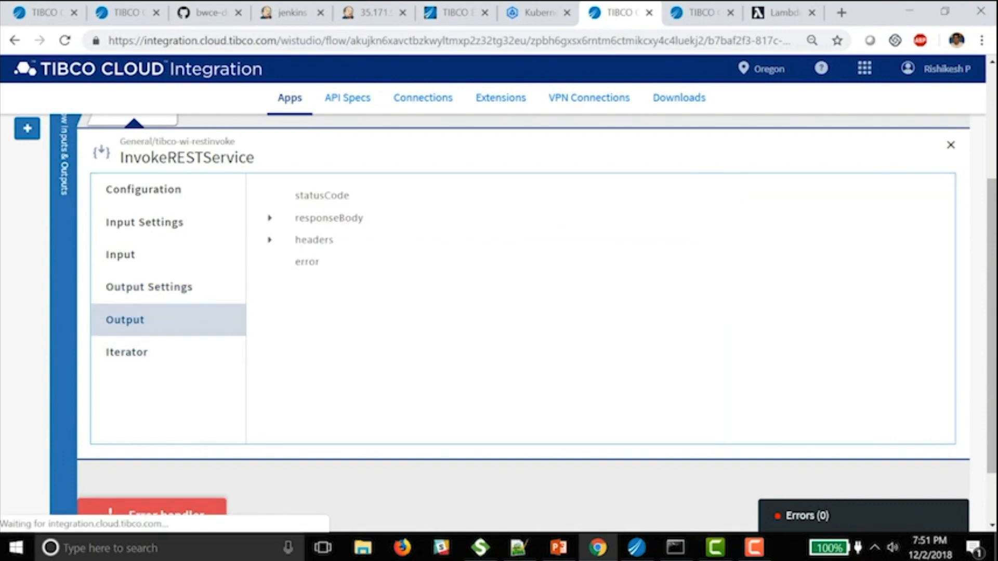
pyautogui.click(950, 145)
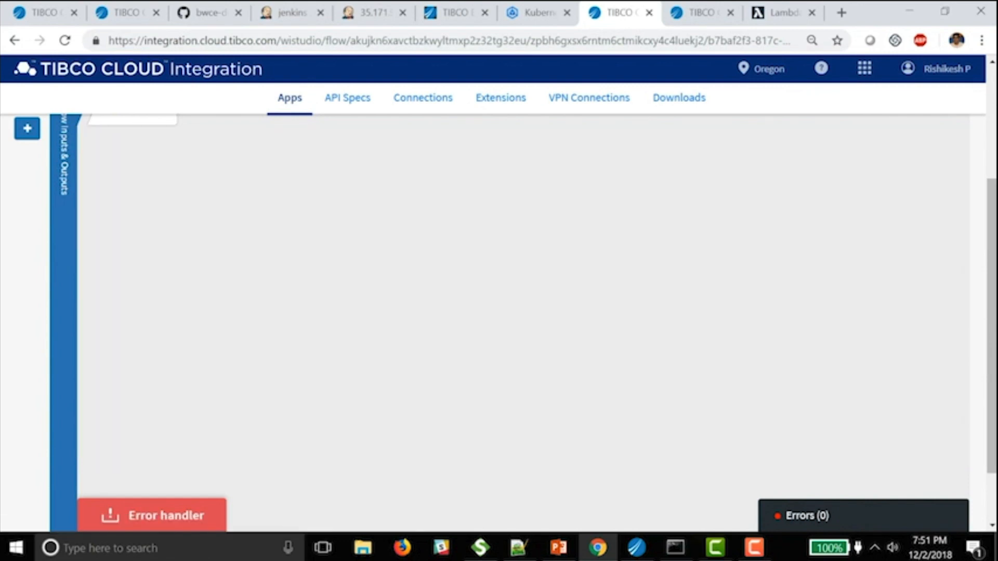
# - Add a LogMessage activity from the General category after InvokeRESTService
pyautogui.scroll(2, 520, 312)
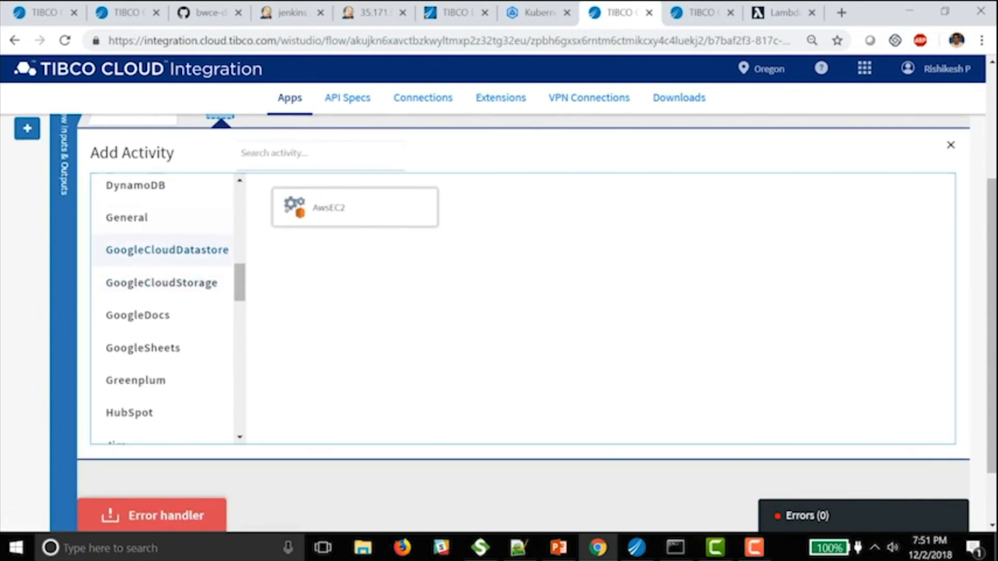
pyautogui.click(127, 218)
pyautogui.click(543, 207)
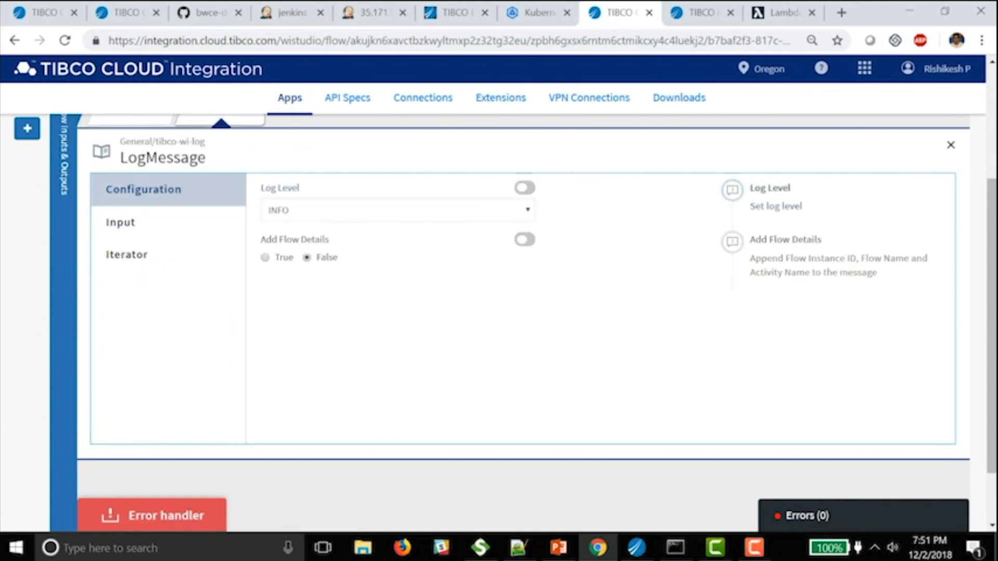
# - Map the LogMessage message to InvokeRESTService responseBody.PORefId and close the settings
pyautogui.click(120, 222)
pyautogui.click(311, 219)
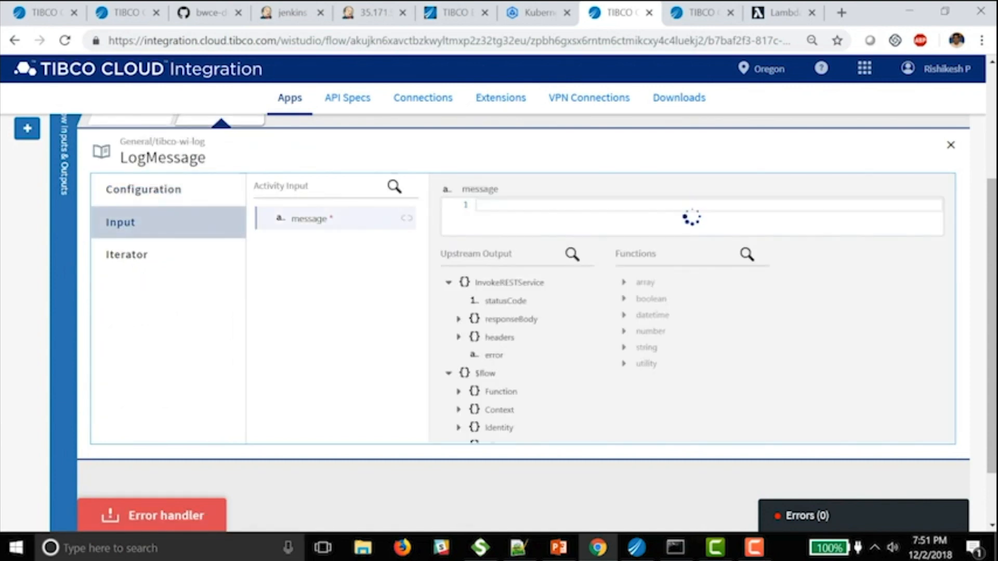
pyautogui.click(458, 319)
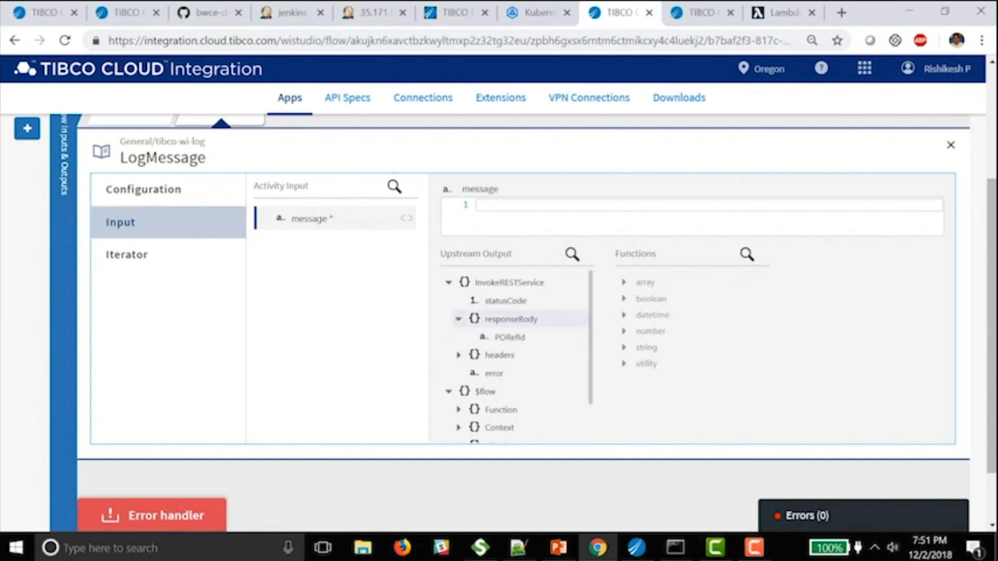
pyautogui.click(510, 337)
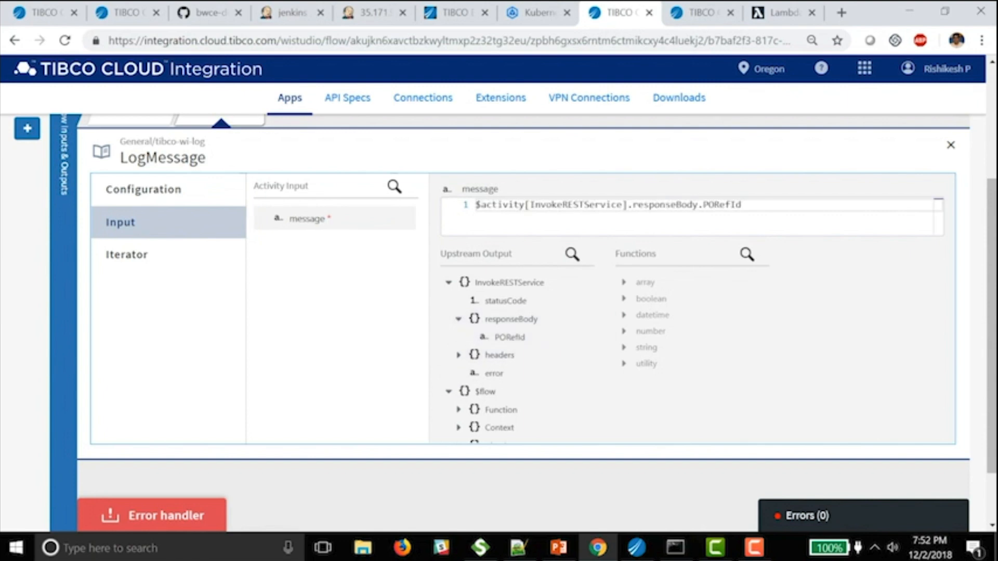
pyautogui.click(951, 145)
pyautogui.scroll(3, 523, 322)
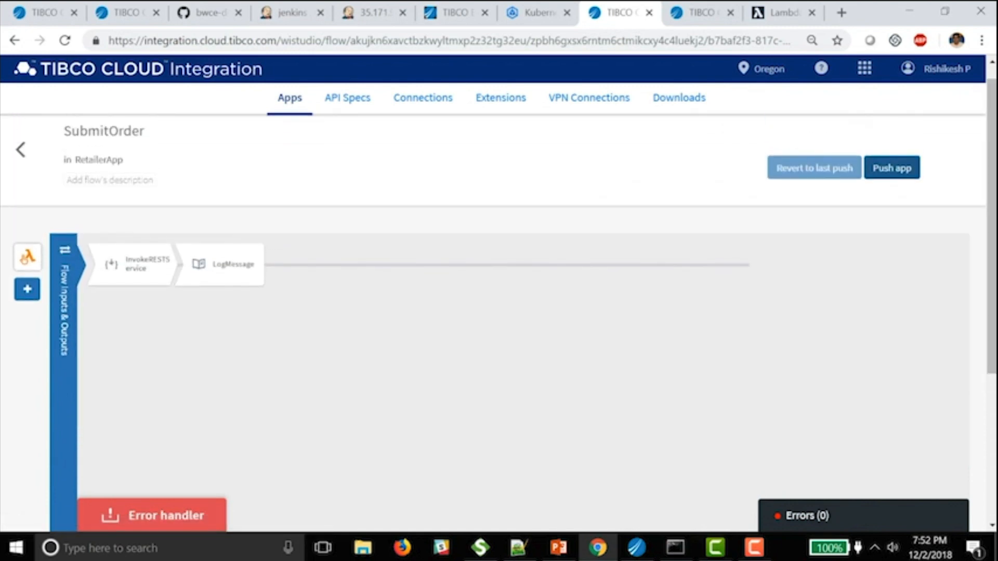
# - Push RetailerApp with the updated SubmitOrder flow, then go to the AWS Lambda functions list
pyautogui.click(289, 97)
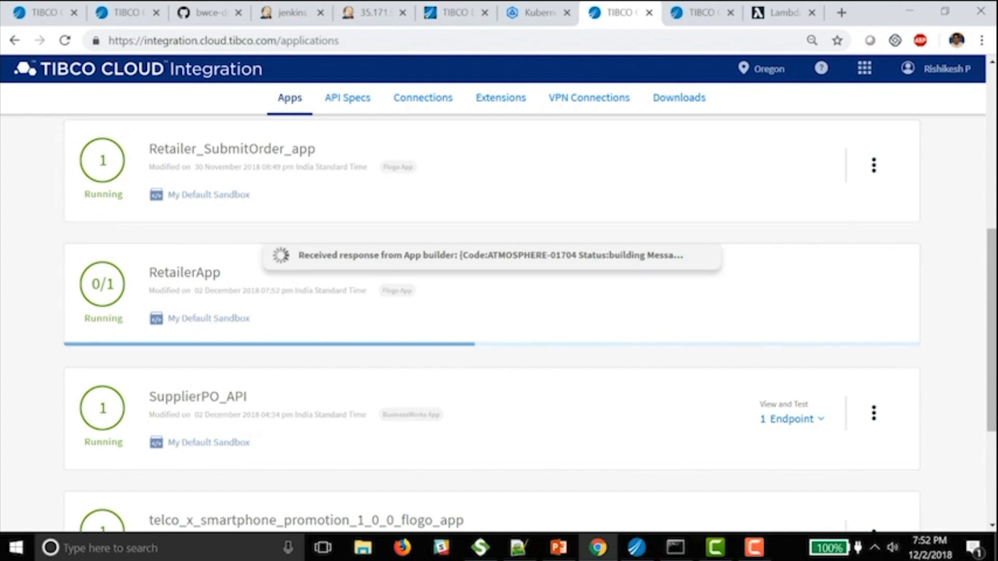
pyautogui.click(782, 12)
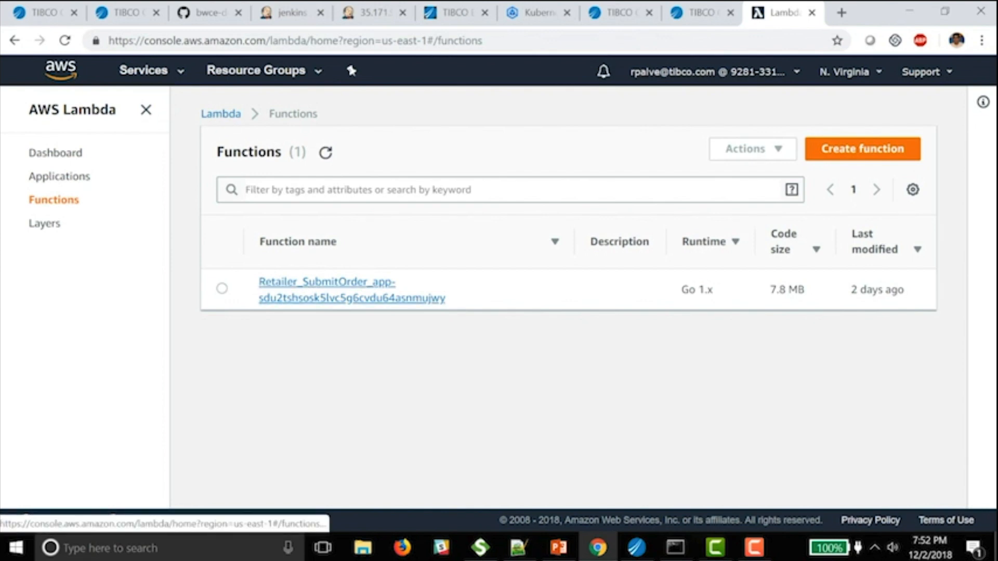
# - Open Retailer_SubmitOrder_app and choose the CartCheckout saved test event
pyautogui.click(332, 290)
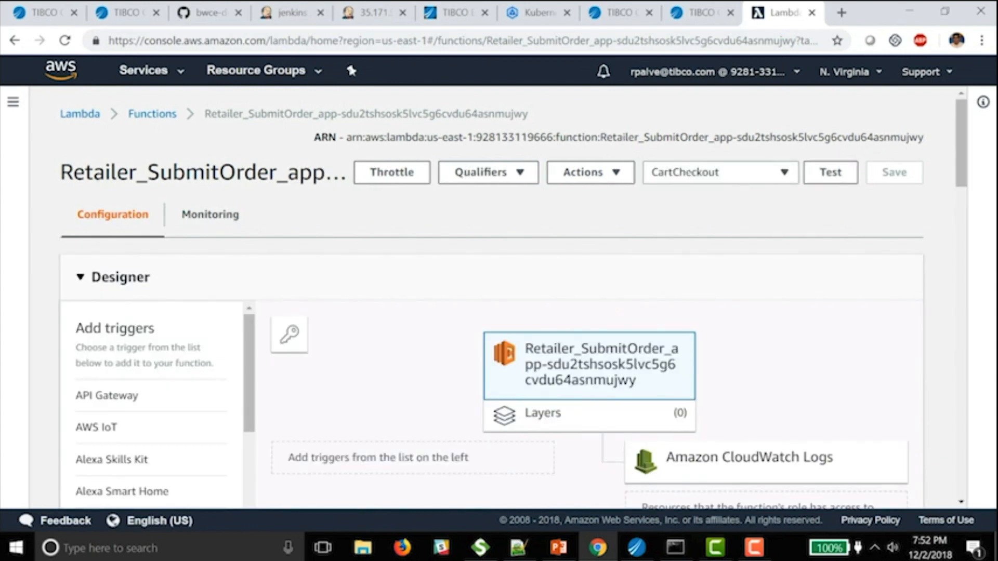
pyautogui.click(721, 173)
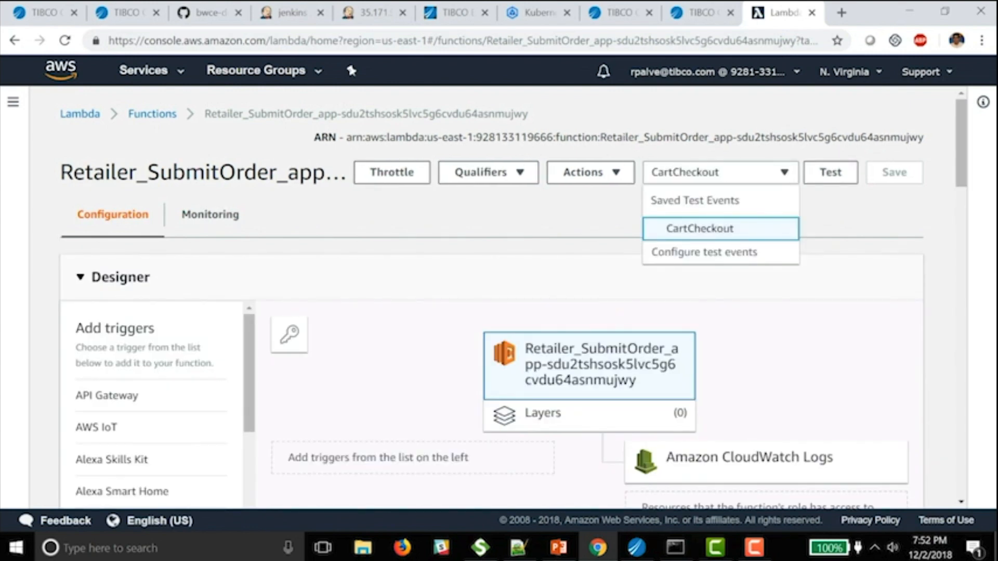
pyautogui.click(694, 231)
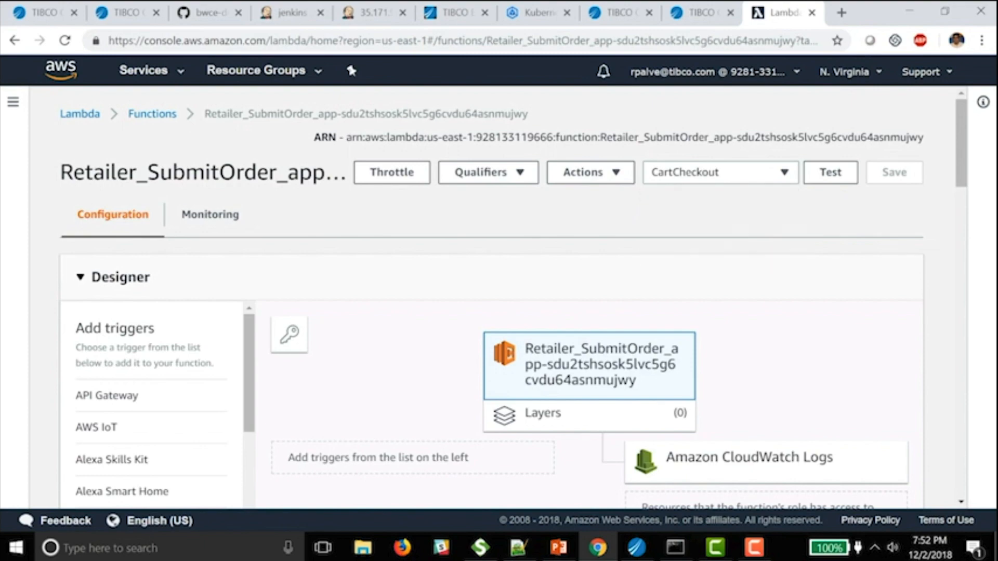
pyautogui.scroll(-10, 499, 298)
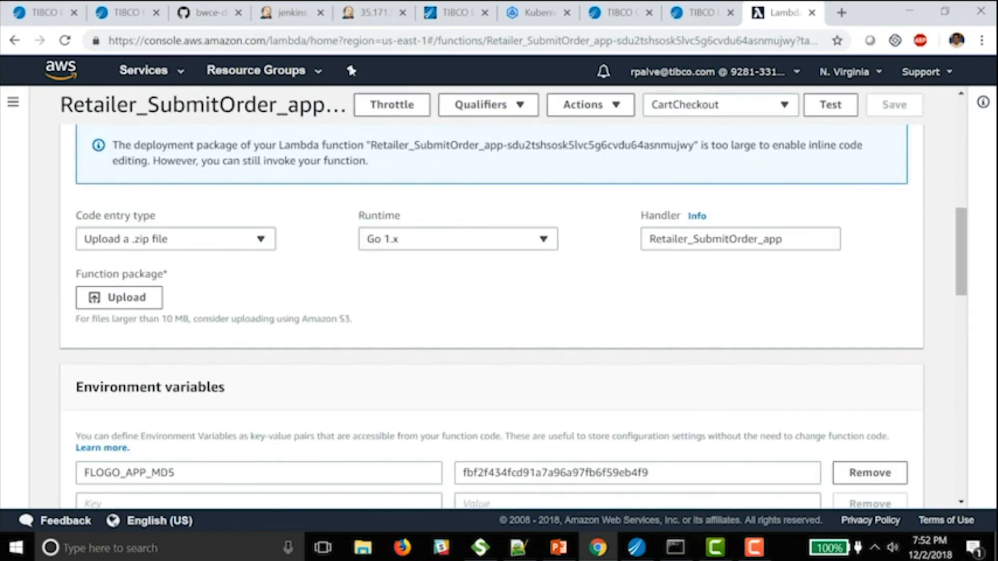
pyautogui.moveTo(650, 239); pyautogui.dragTo(782, 239)
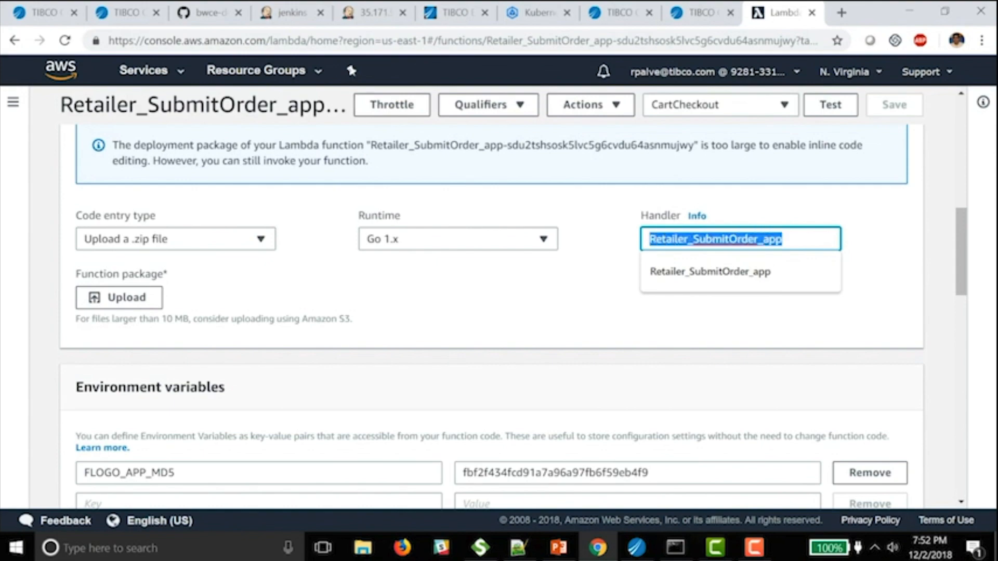
pyautogui.scroll(10, 498, 311)
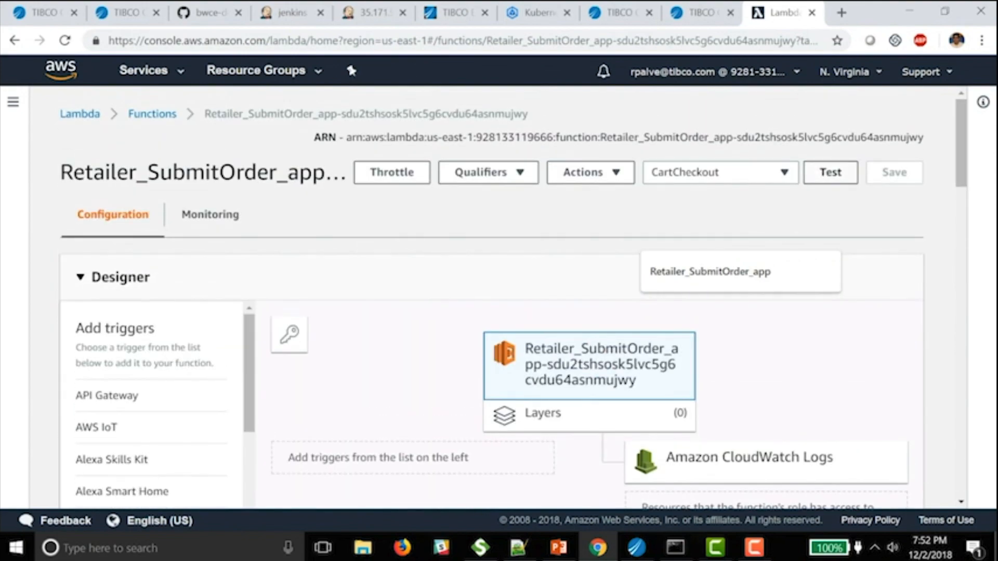
# - Run the CartCheckout test and check the log for the PO Submitted reference
pyautogui.click(830, 172)
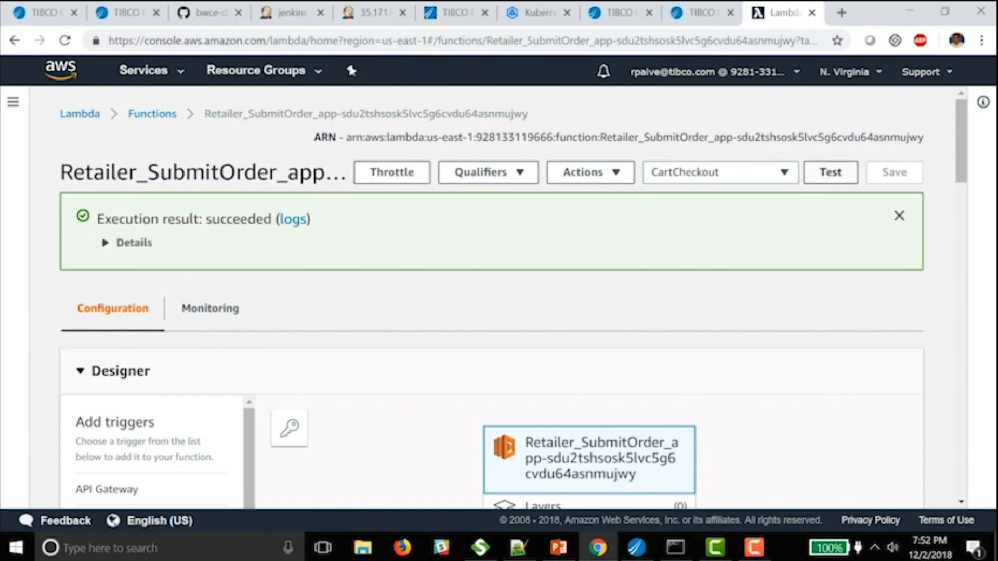
pyautogui.click(126, 243)
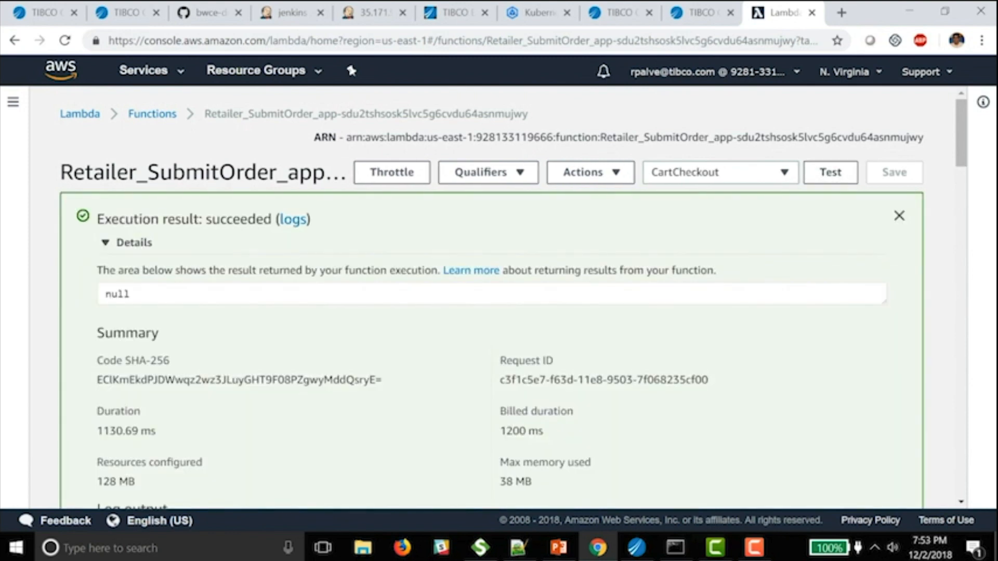
pyautogui.scroll(-6, 491, 317)
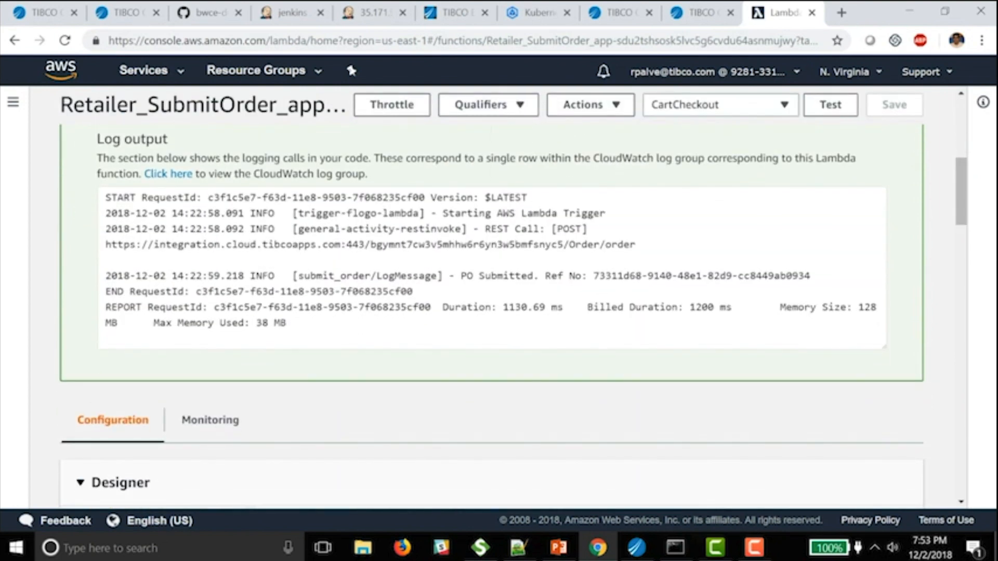
pyautogui.moveTo(461, 276); pyautogui.dragTo(810, 275)
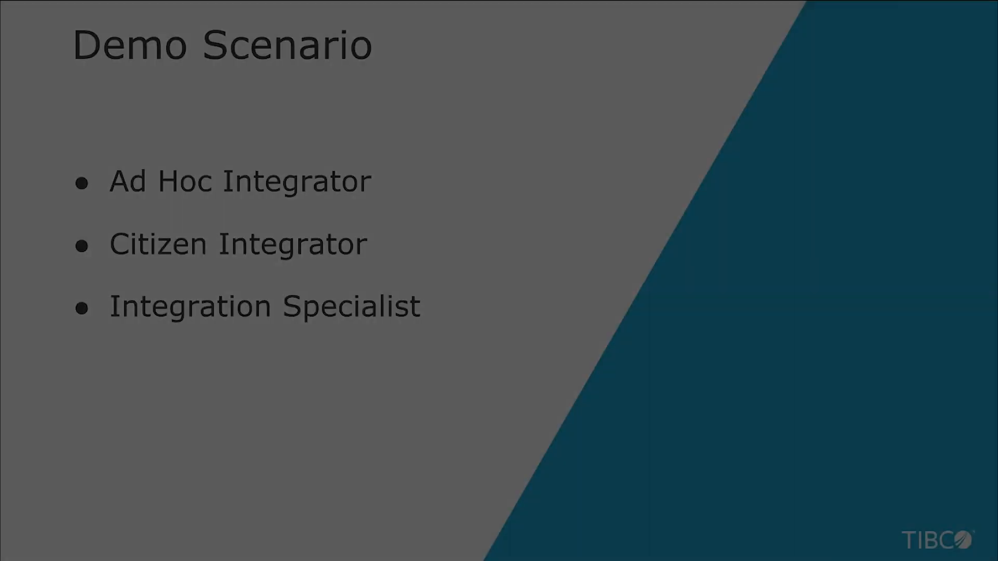